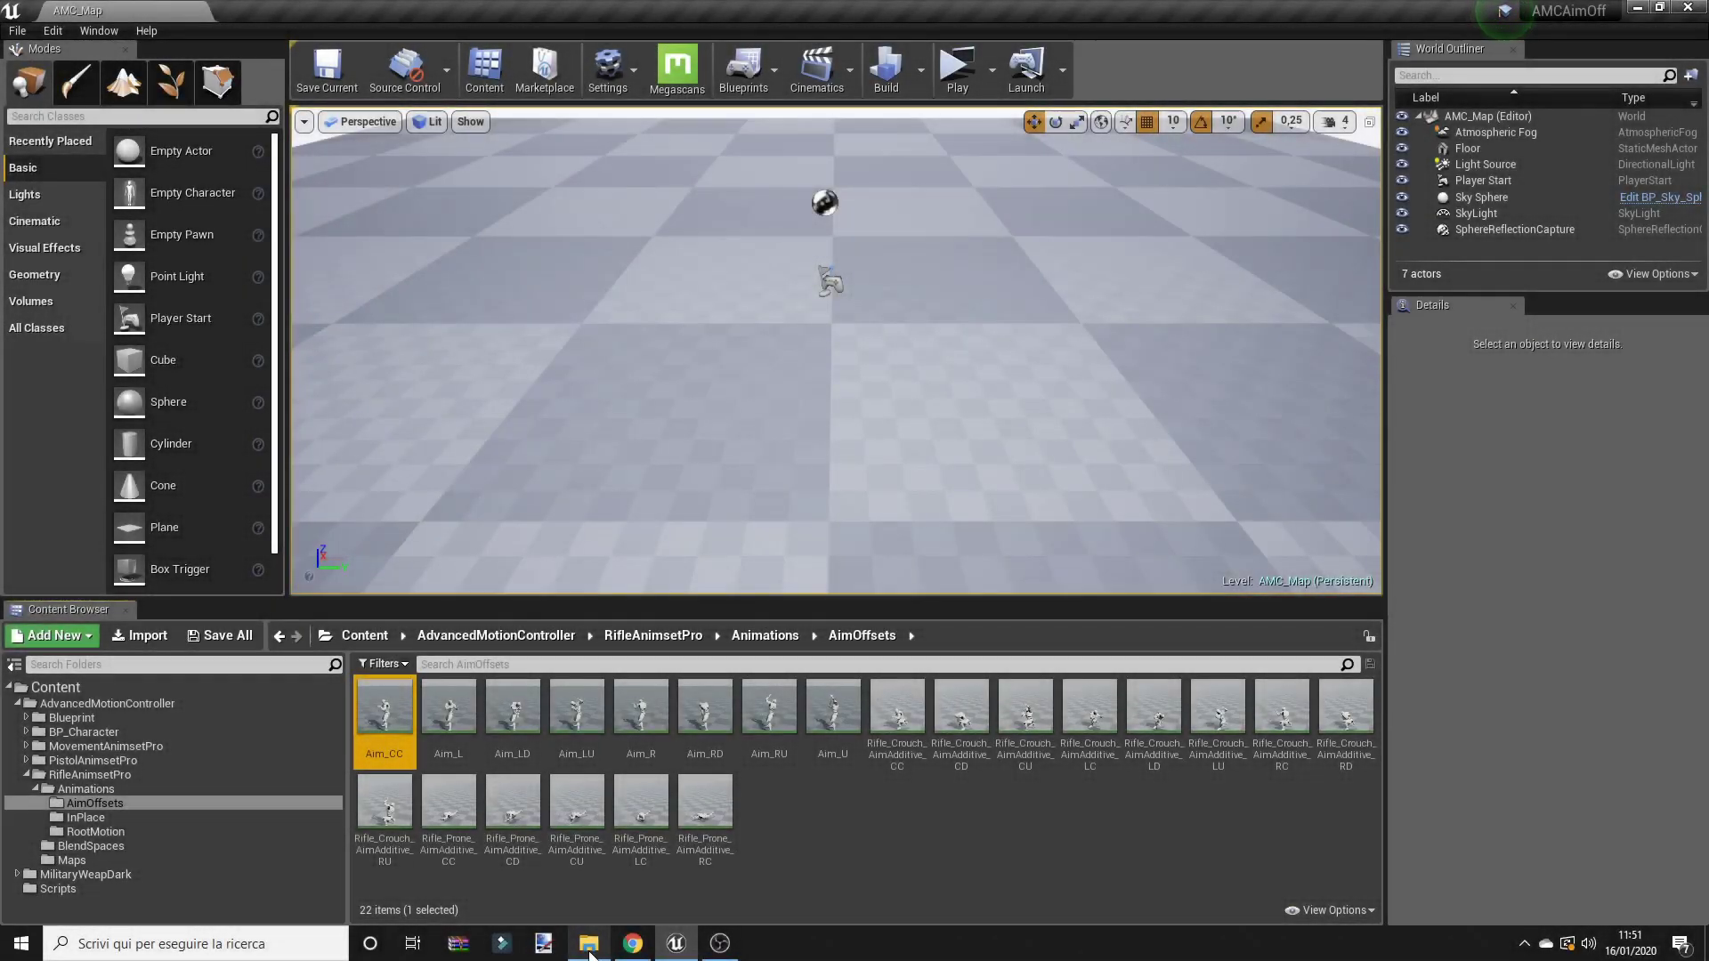
Step: Open the Desktop folder holding Aim_D in File Explorer next to the AimOffsets Content Browser
left_click(589, 944)
Step: Import Aim_D from the Desktop into AimOffsets with the UE4_Mannequin_Skeleton skeleton
left_click_drag(1011, 233, 816, 824)
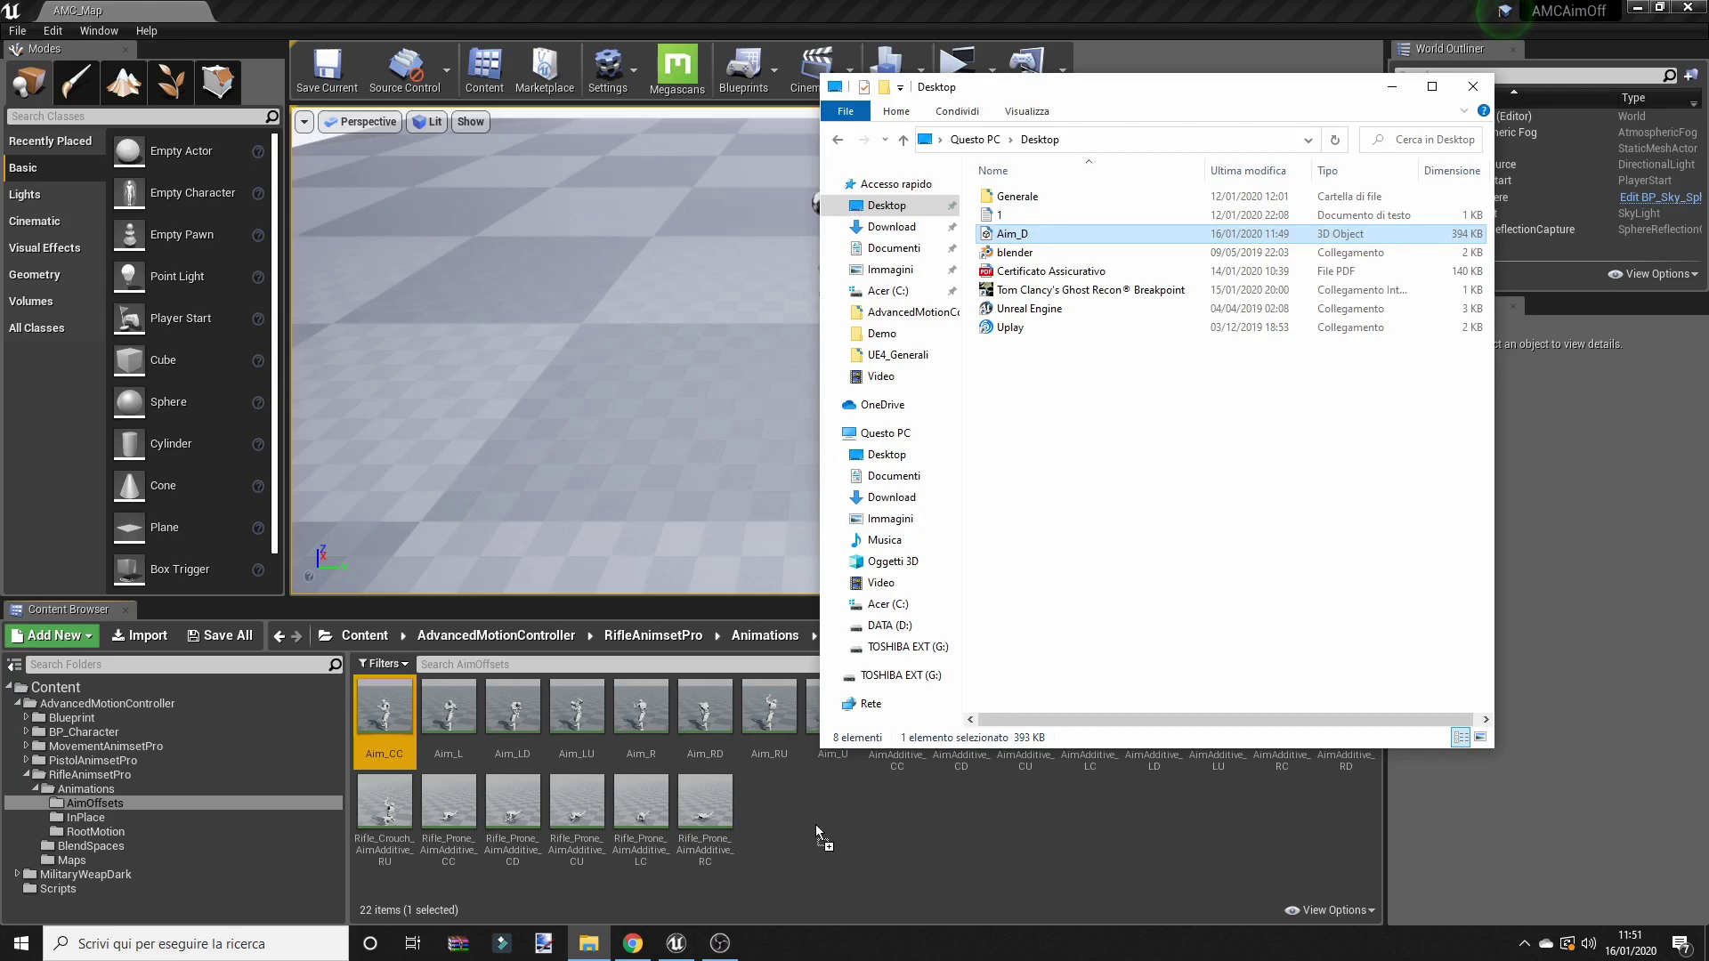
left_click_drag(815, 824, 815, 824)
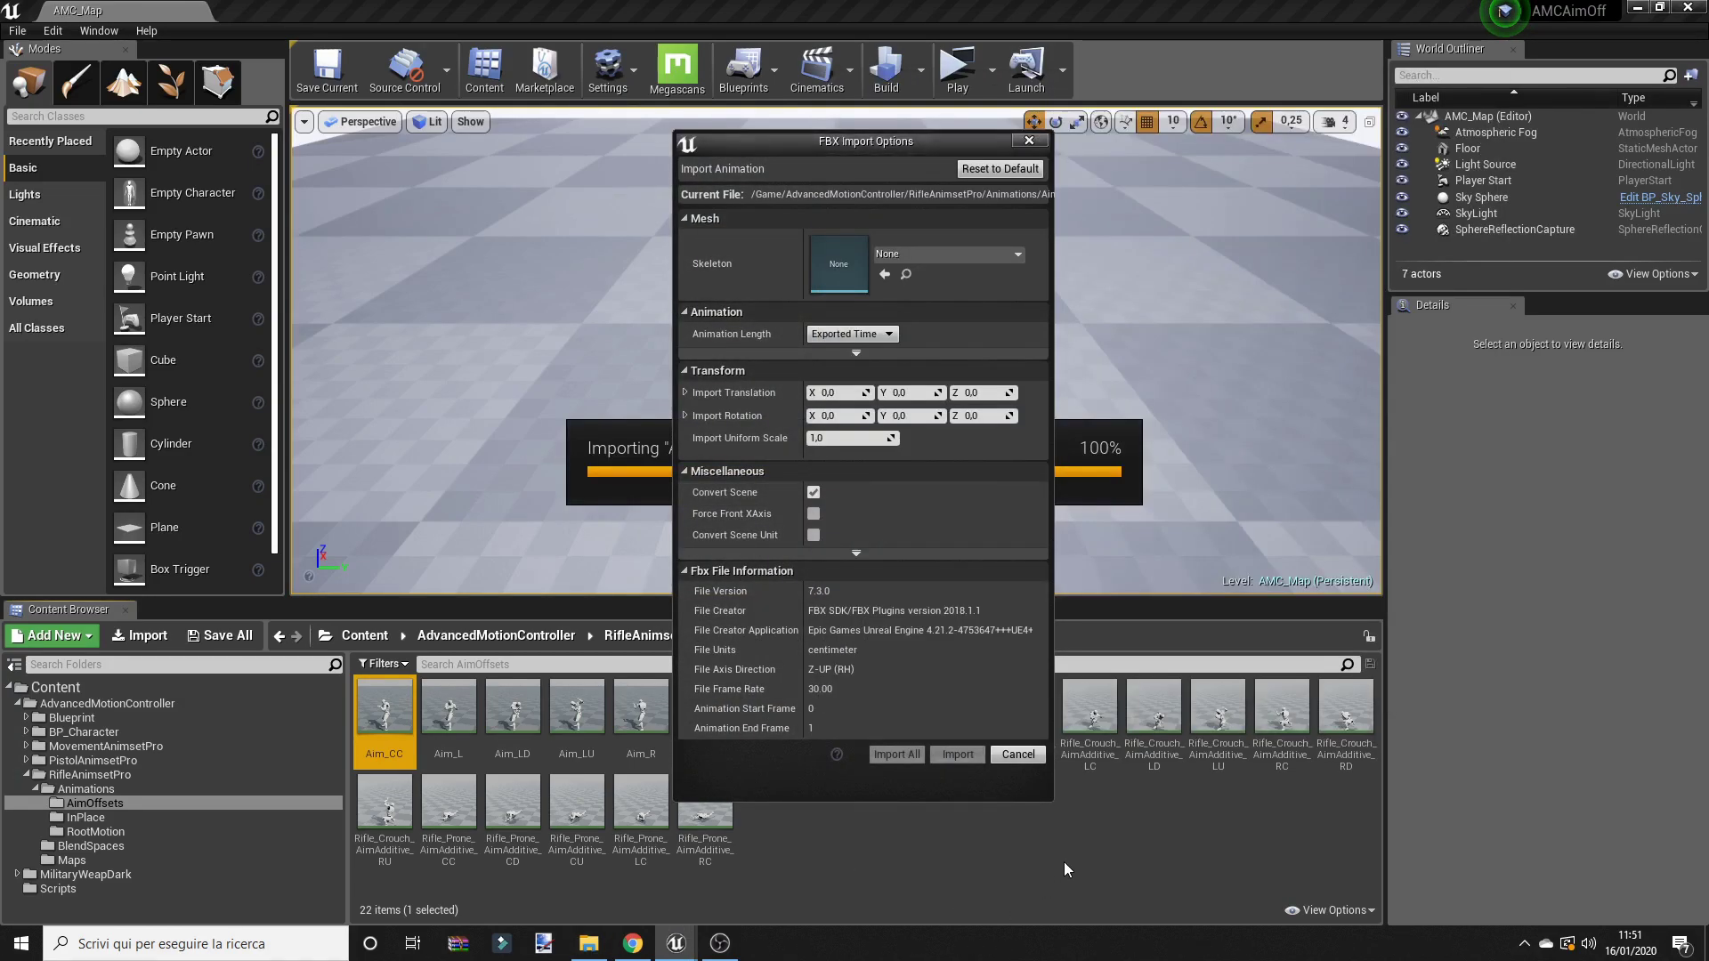
left_click(970, 255)
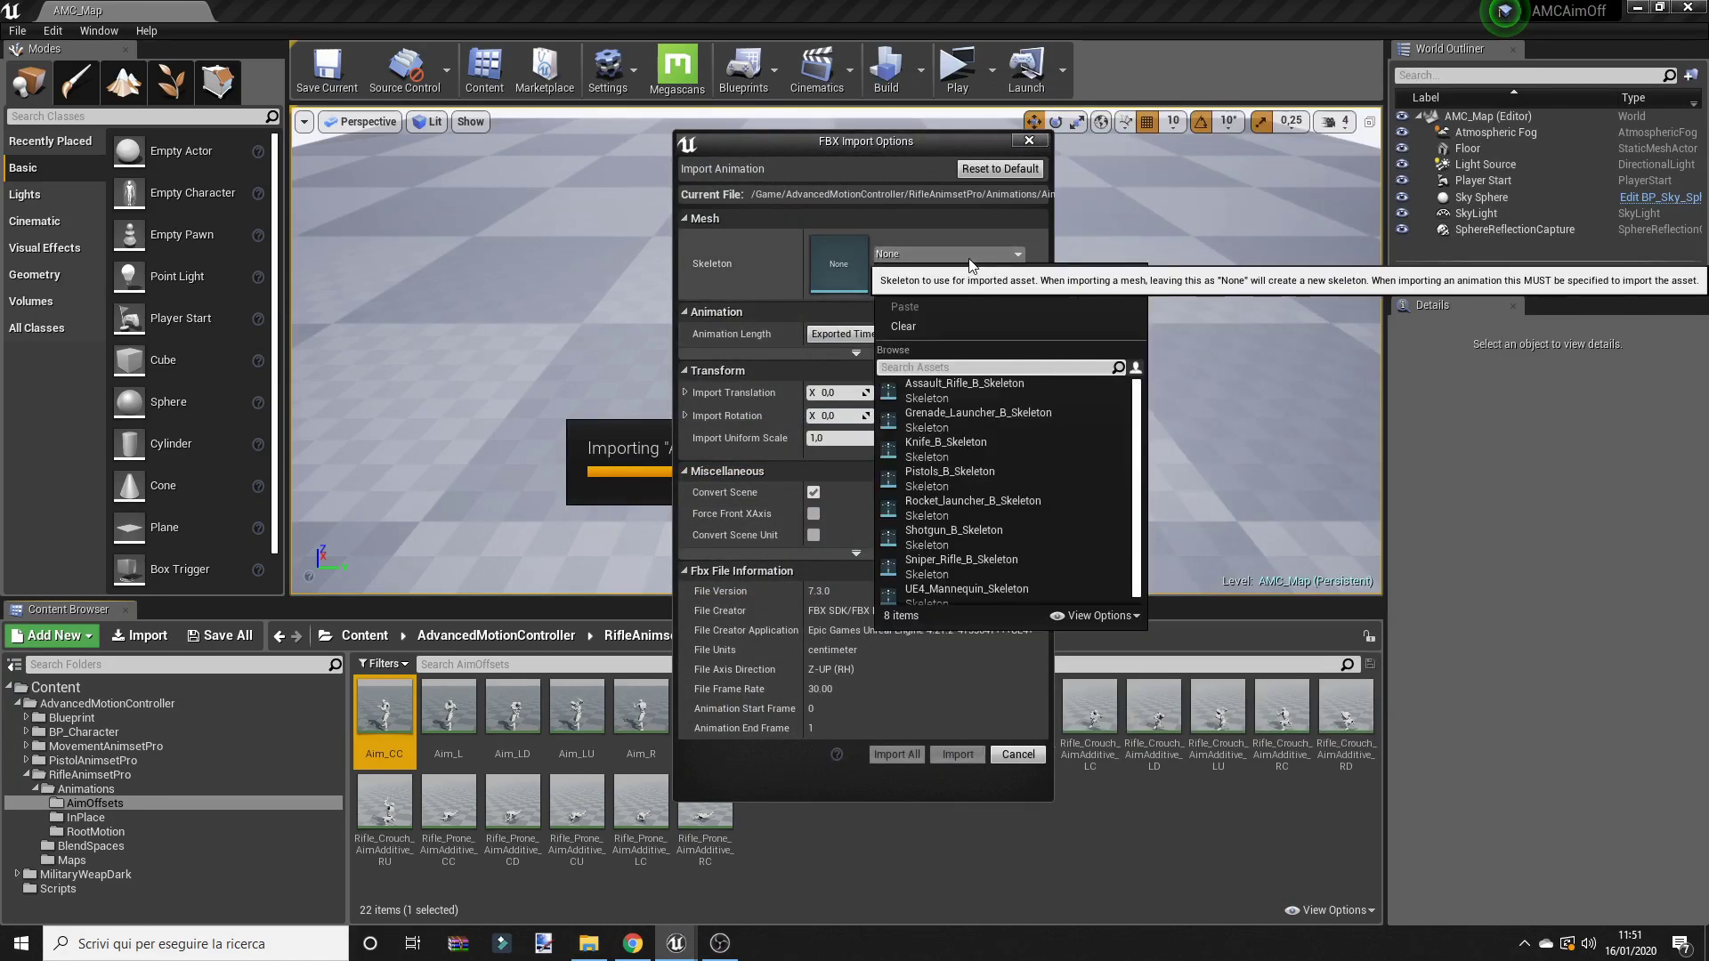
left_click(1006, 587)
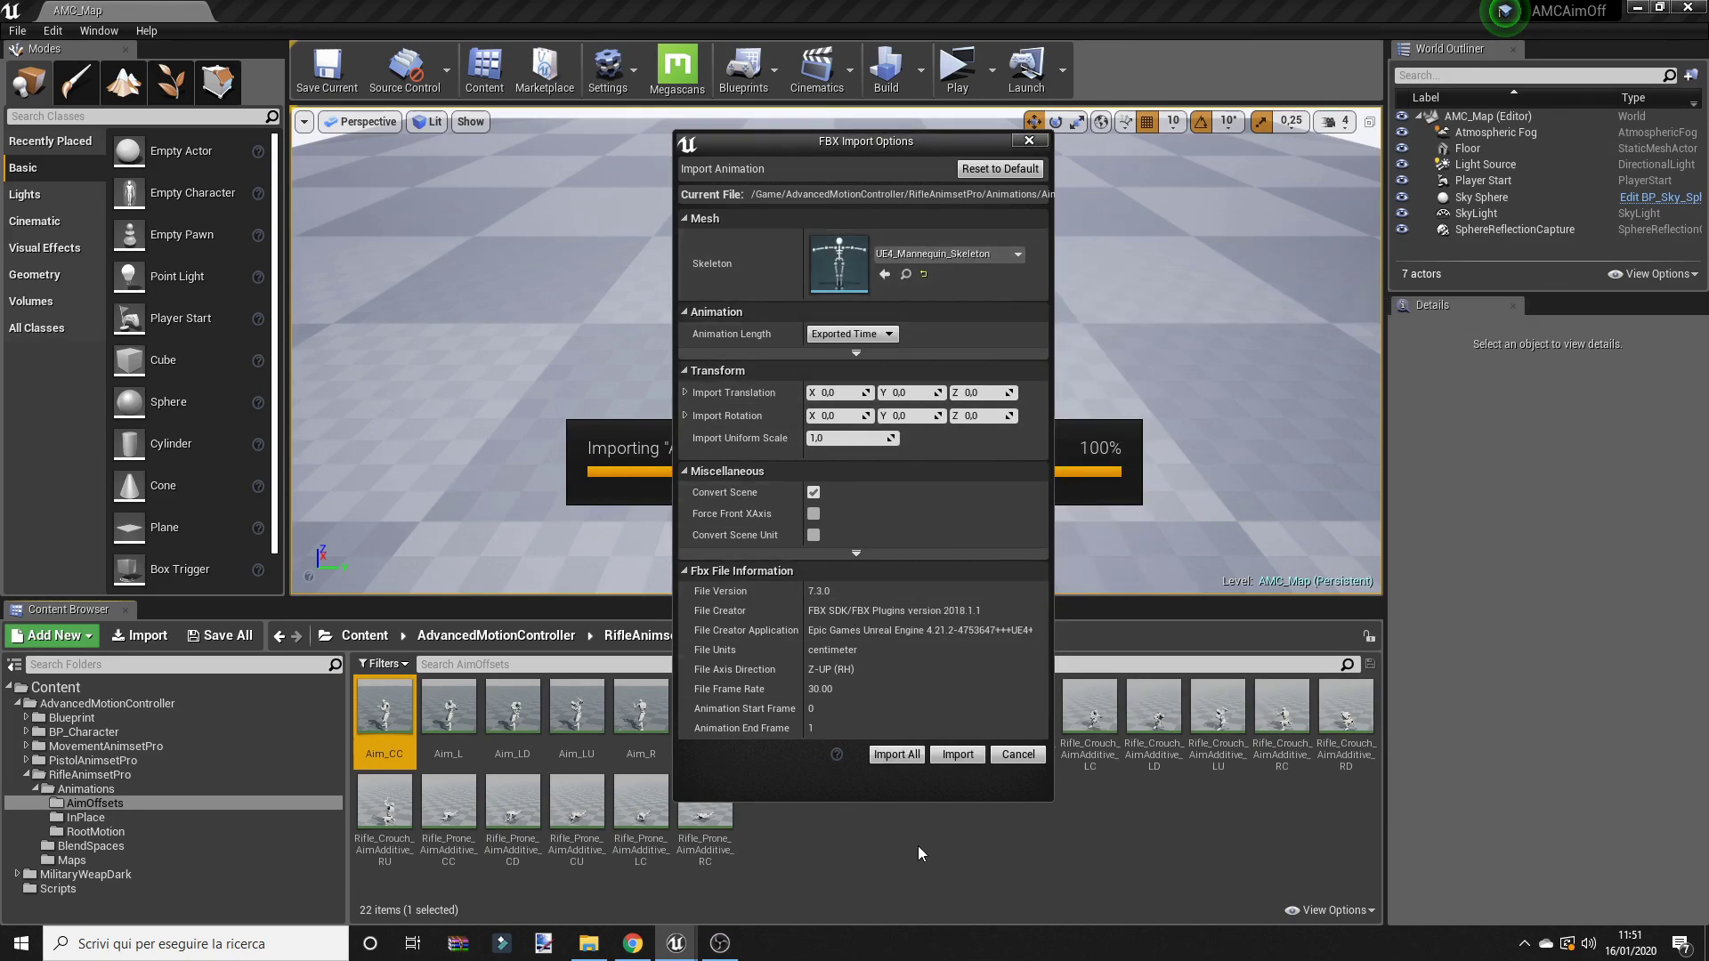
left_click(888, 757)
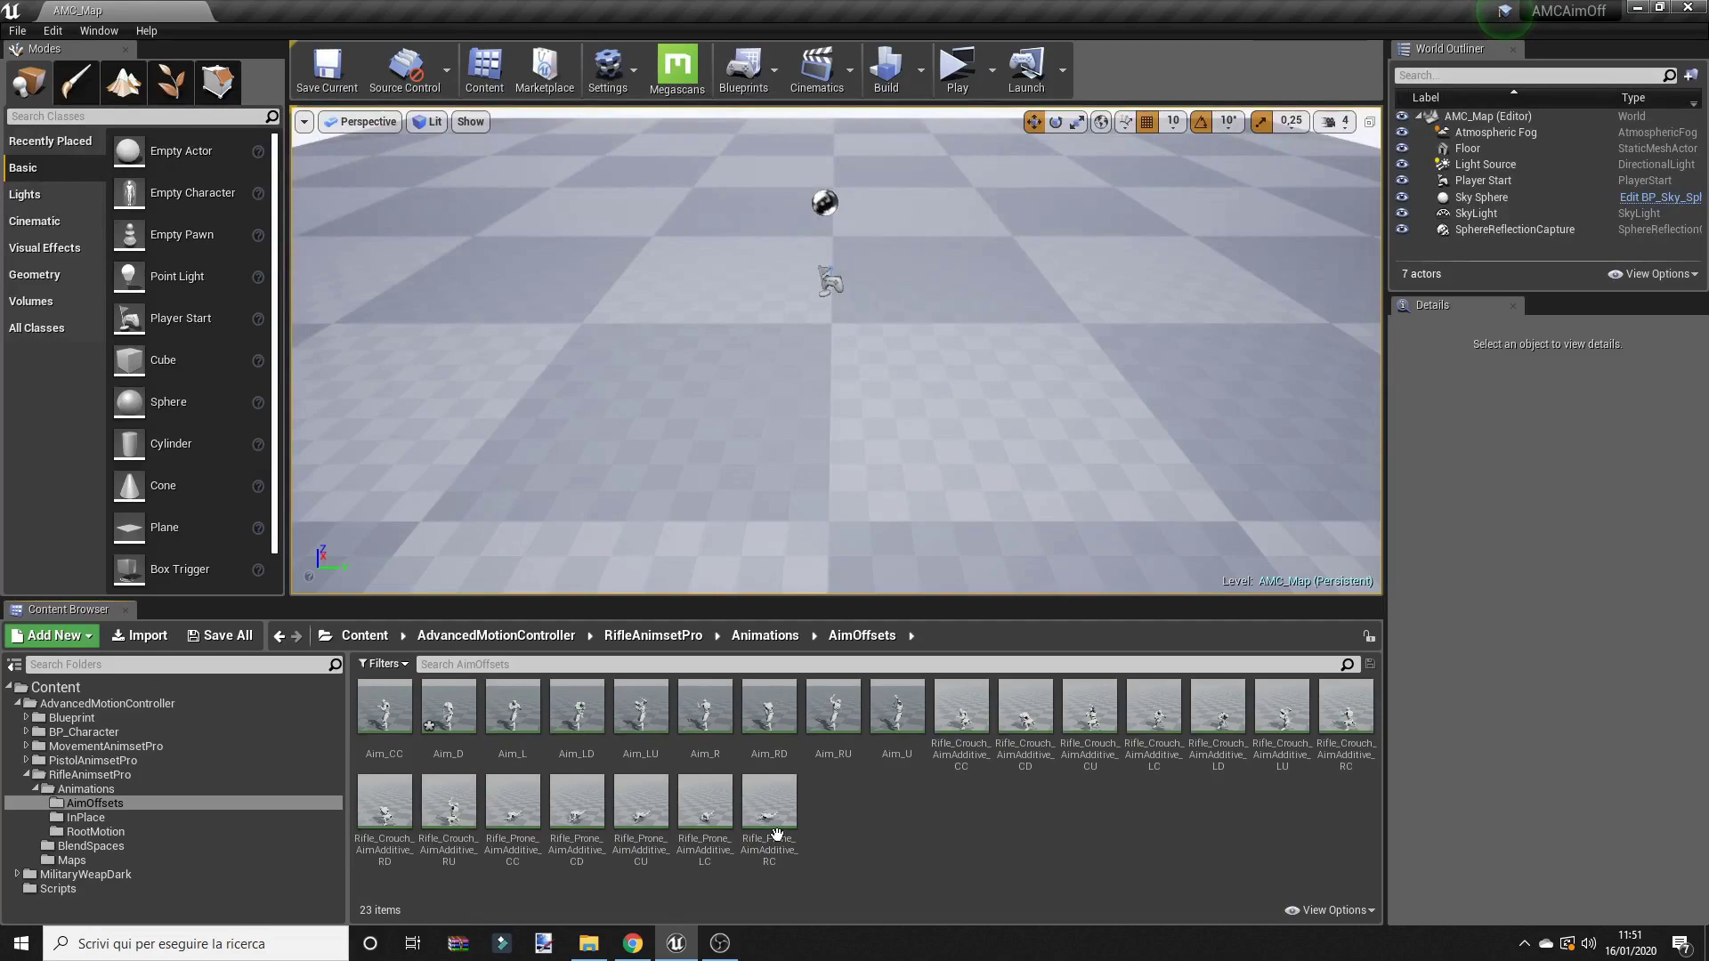
Step: Make Aim_D a Mesh Space additive with base pose type Selected animation frame
double_click(451, 714)
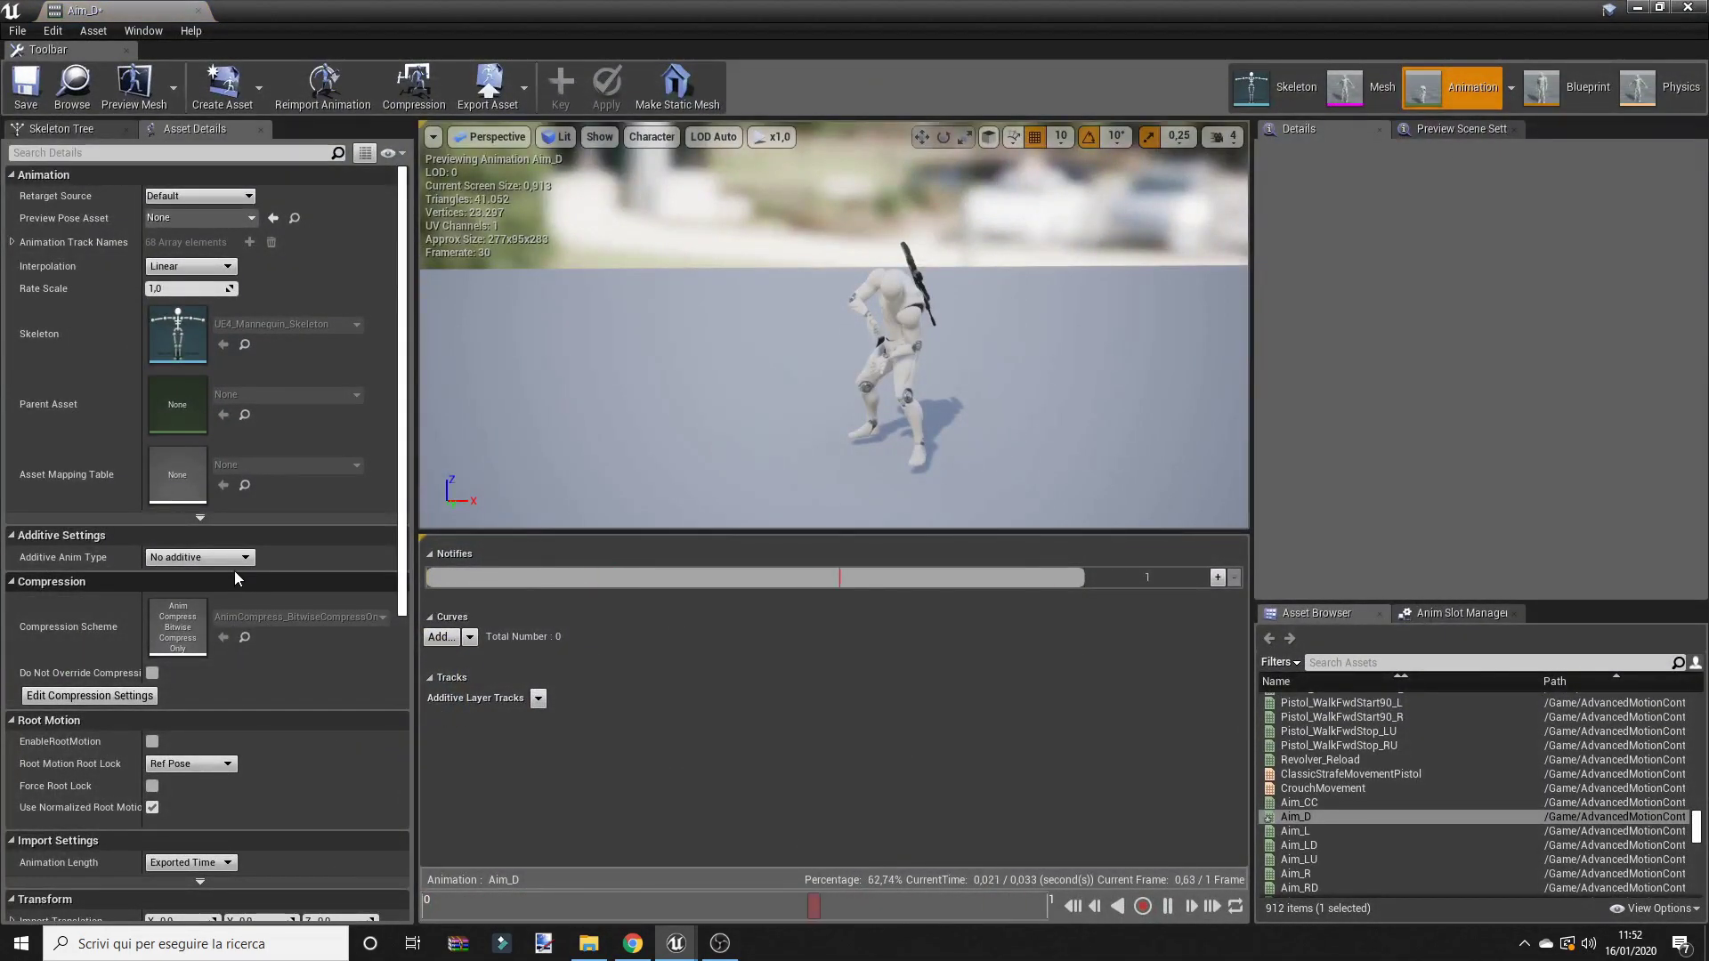
left_click(223, 559)
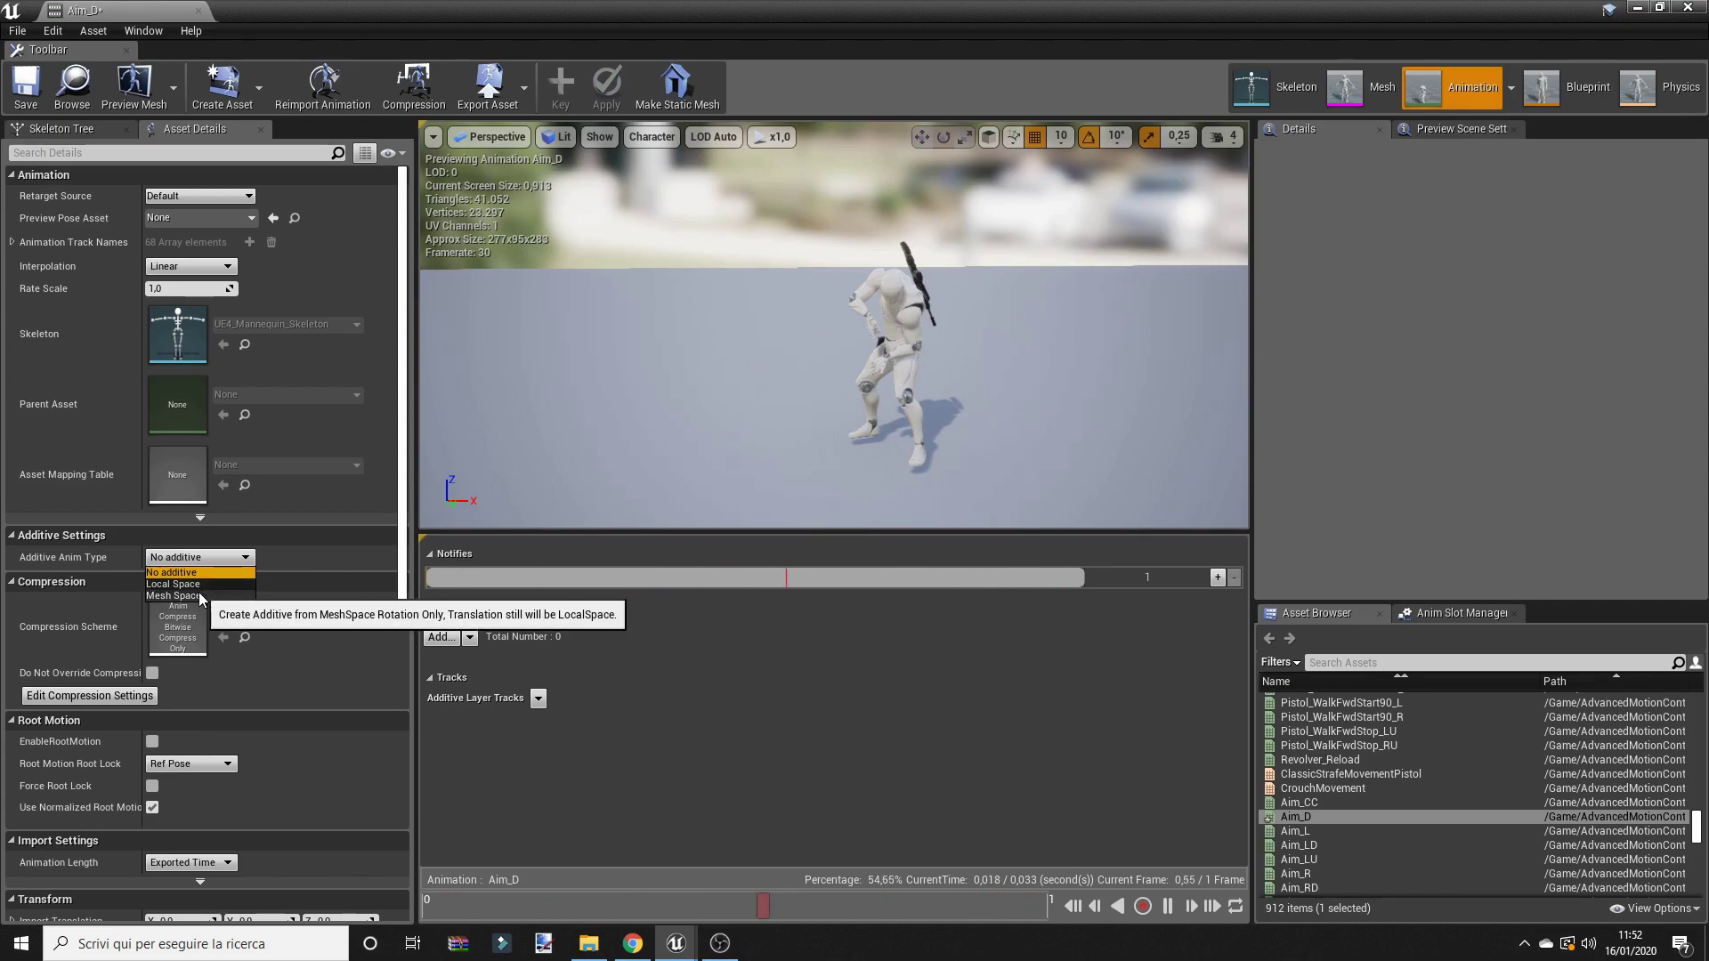
left_click(200, 594)
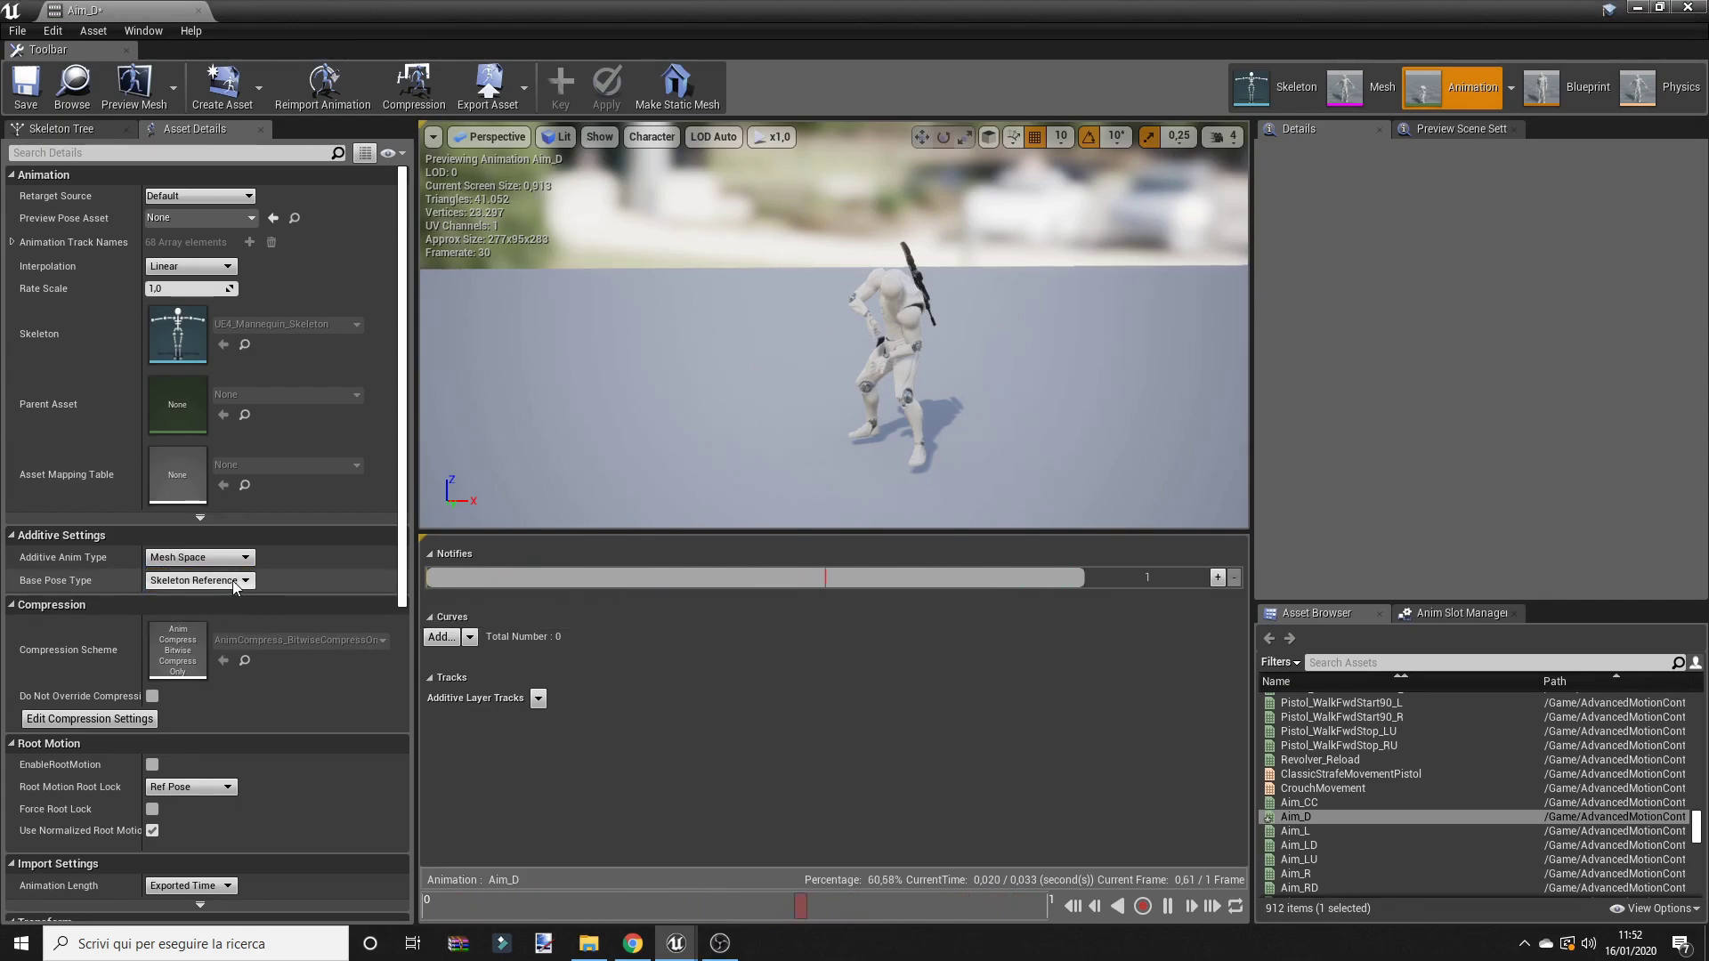
left_click(234, 581)
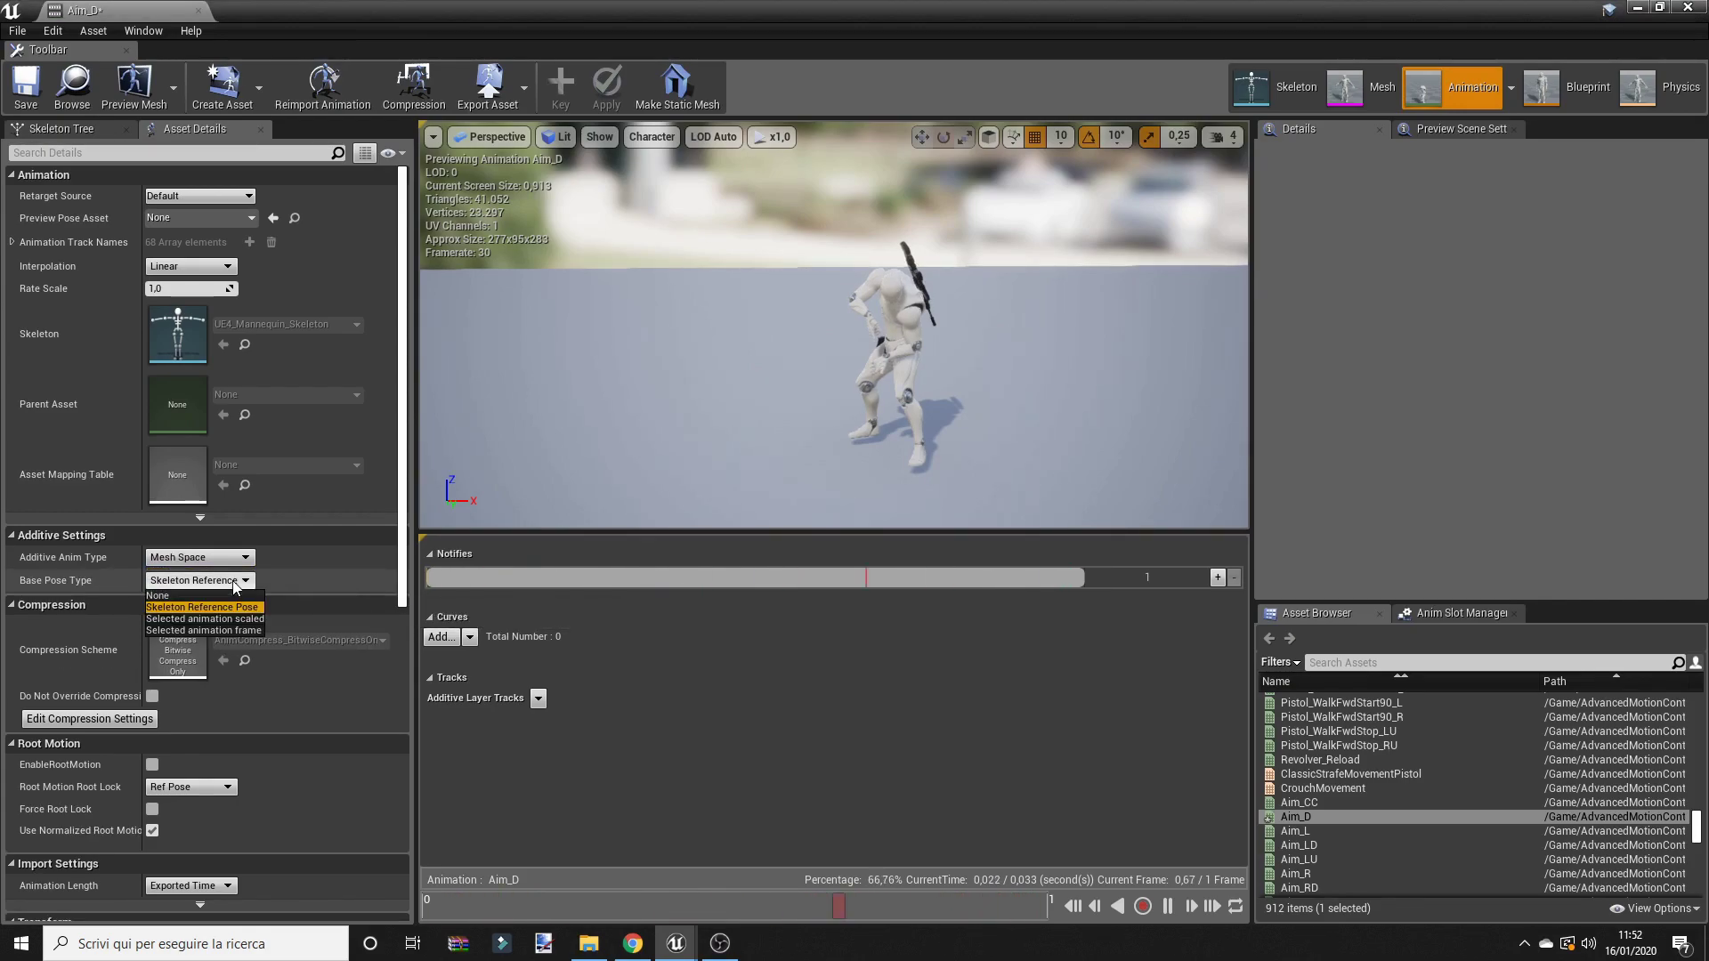
left_click(237, 631)
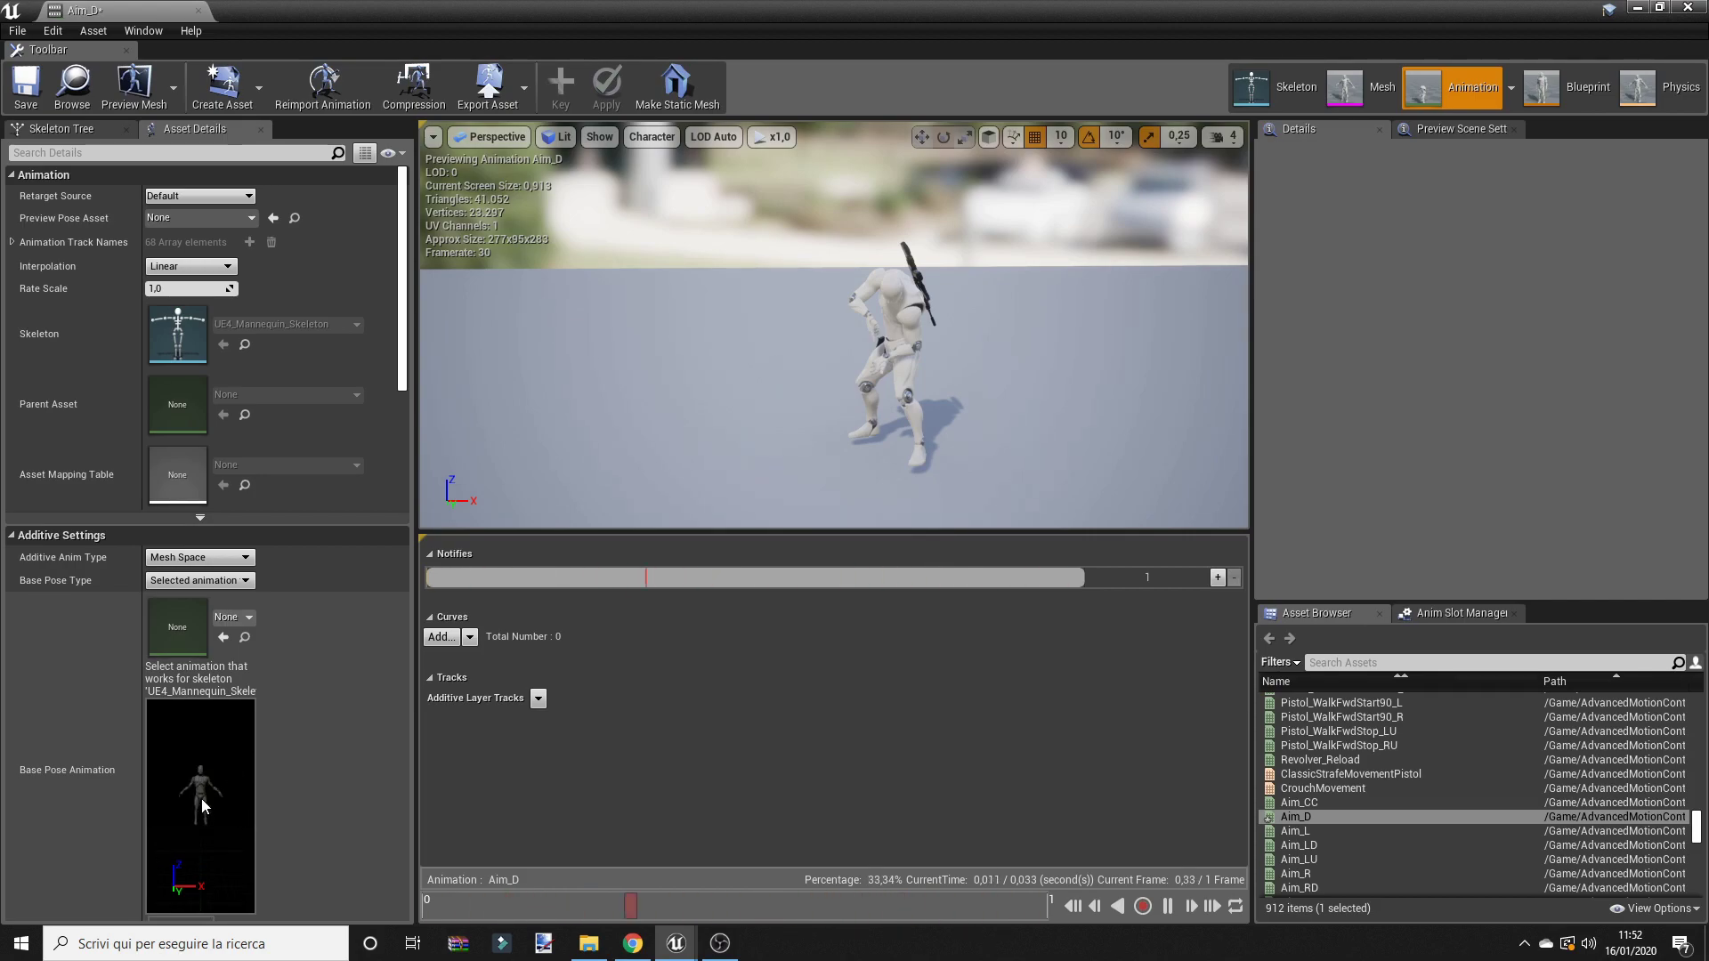
Step: Set Aim_CC as Aim_D's base pose, save it, and open the BP_Character Blendspace folder
left_click(247, 617)
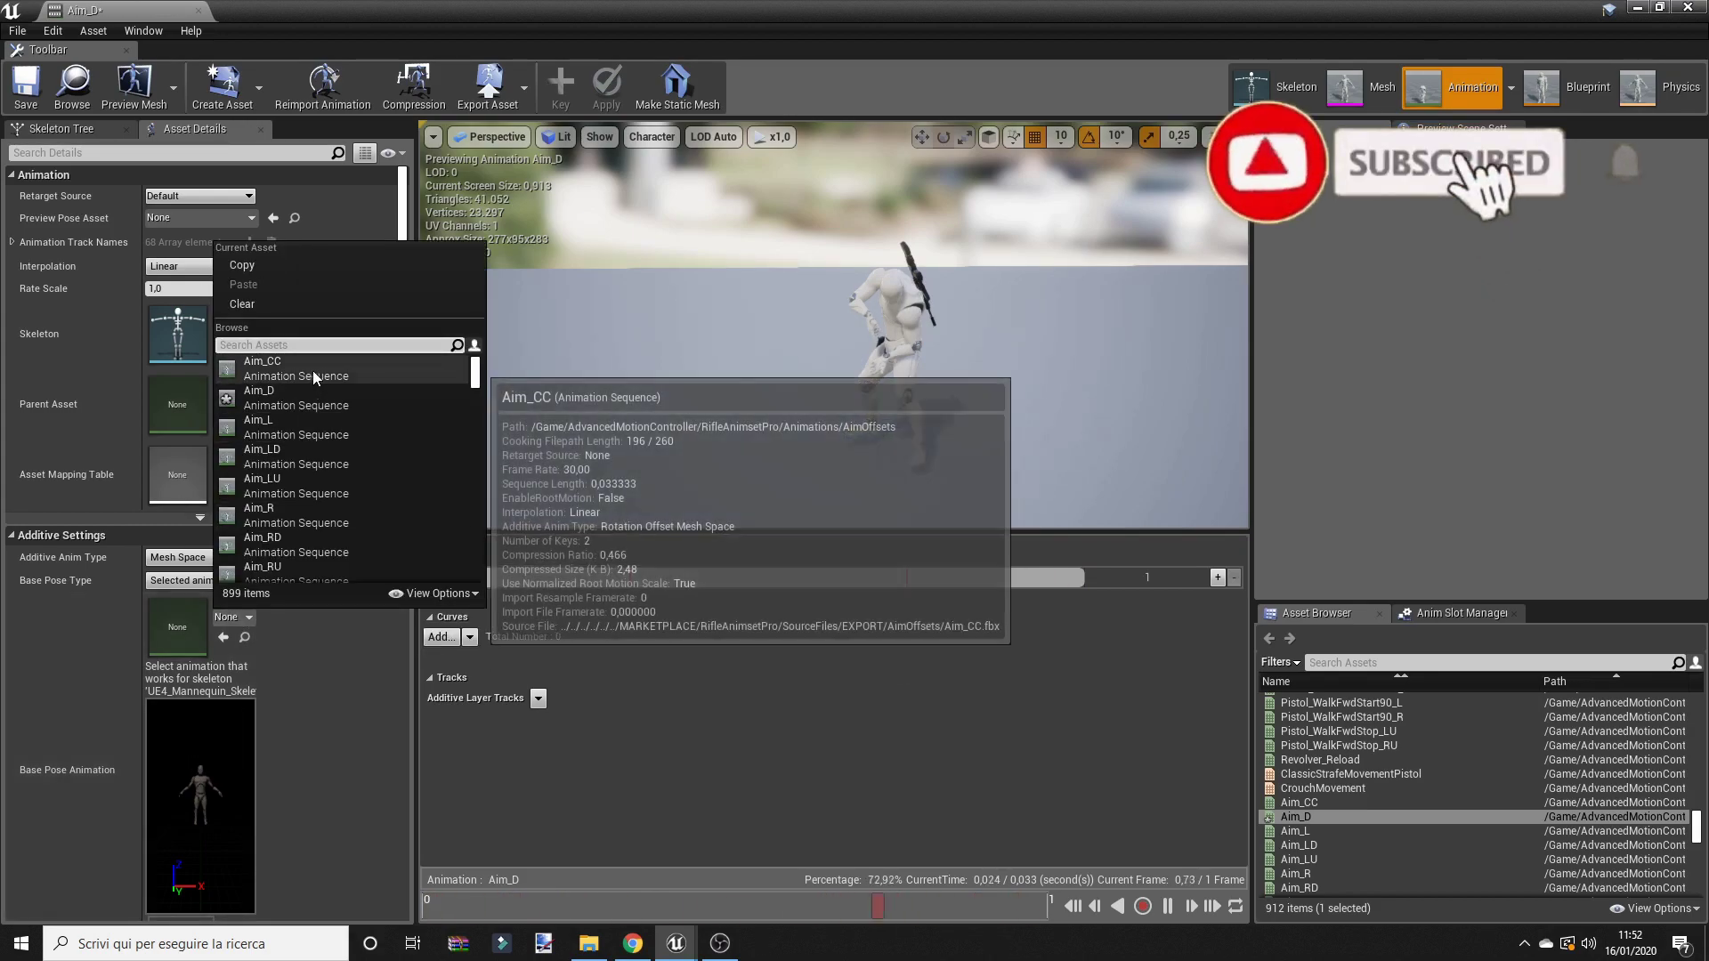
scroll(391, 441, "down", 2)
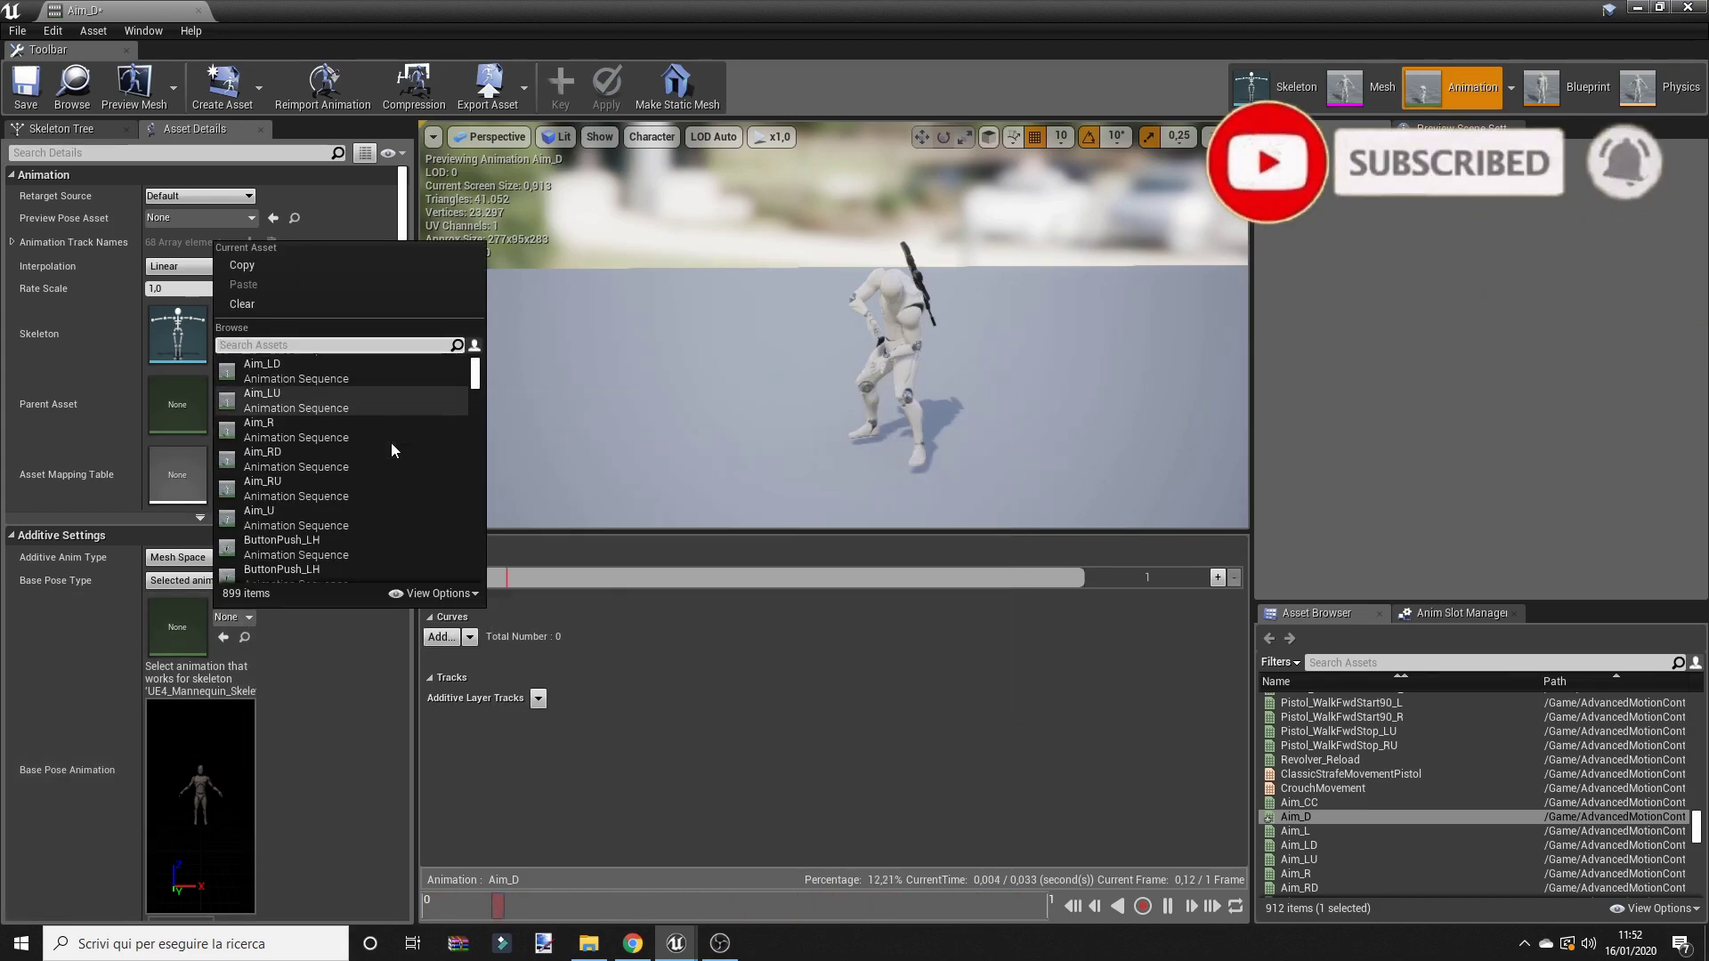
type("aim cc")
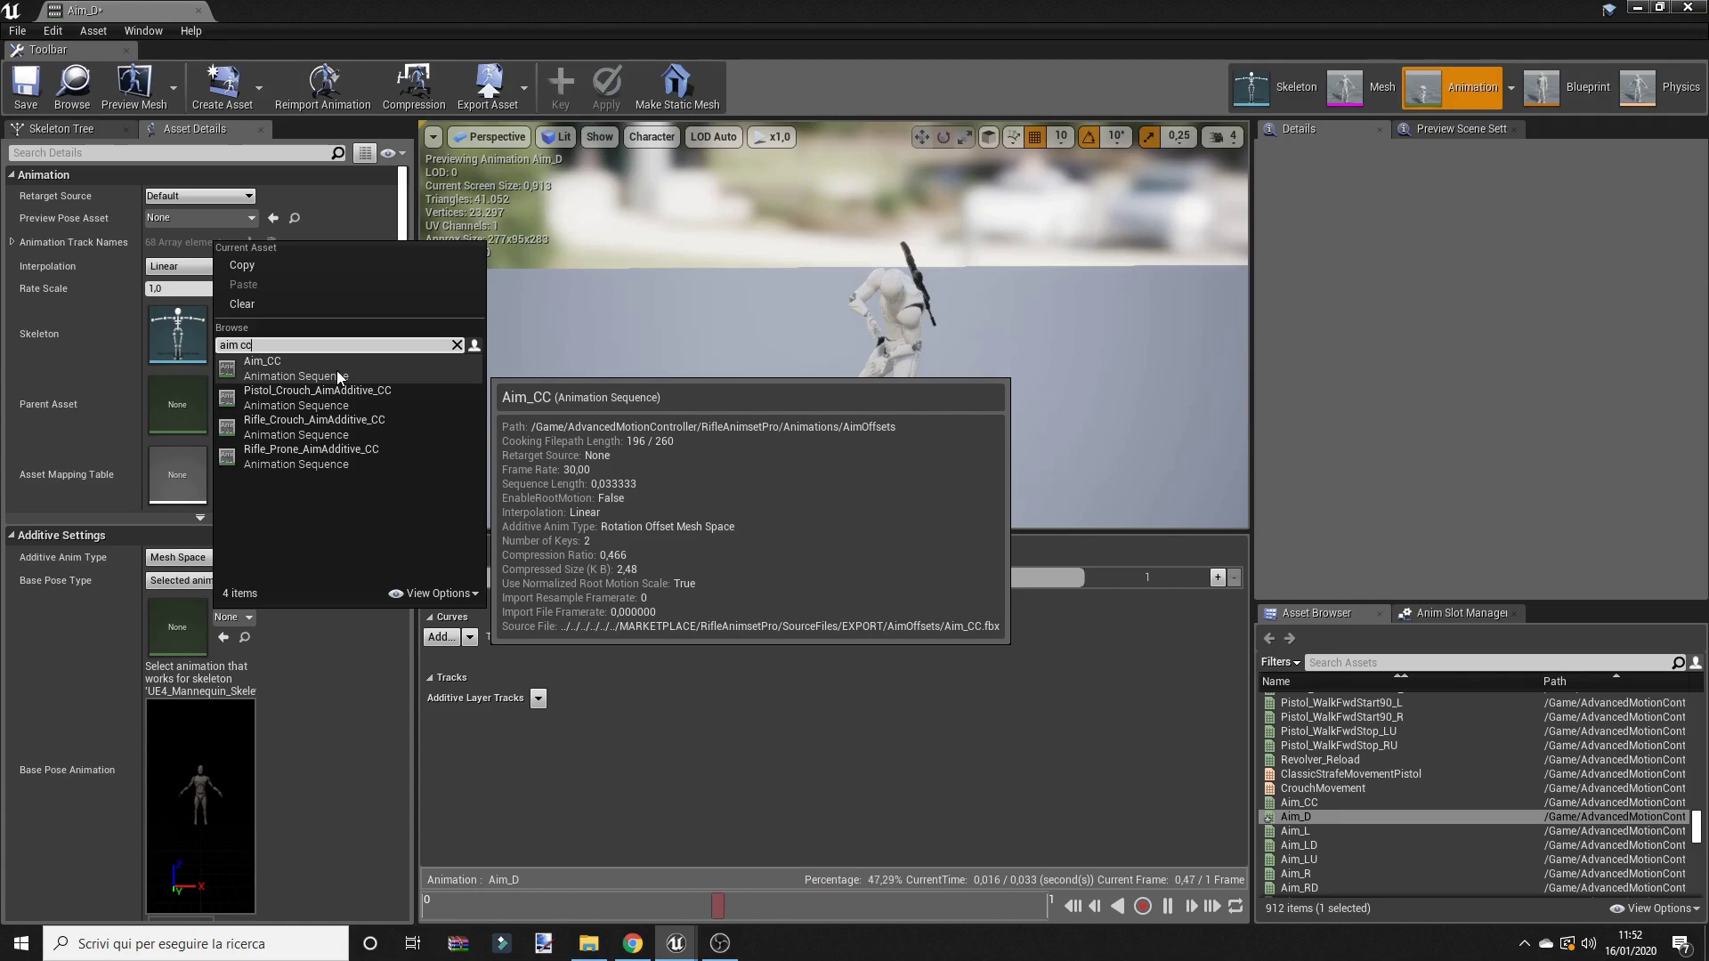
left_click(338, 375)
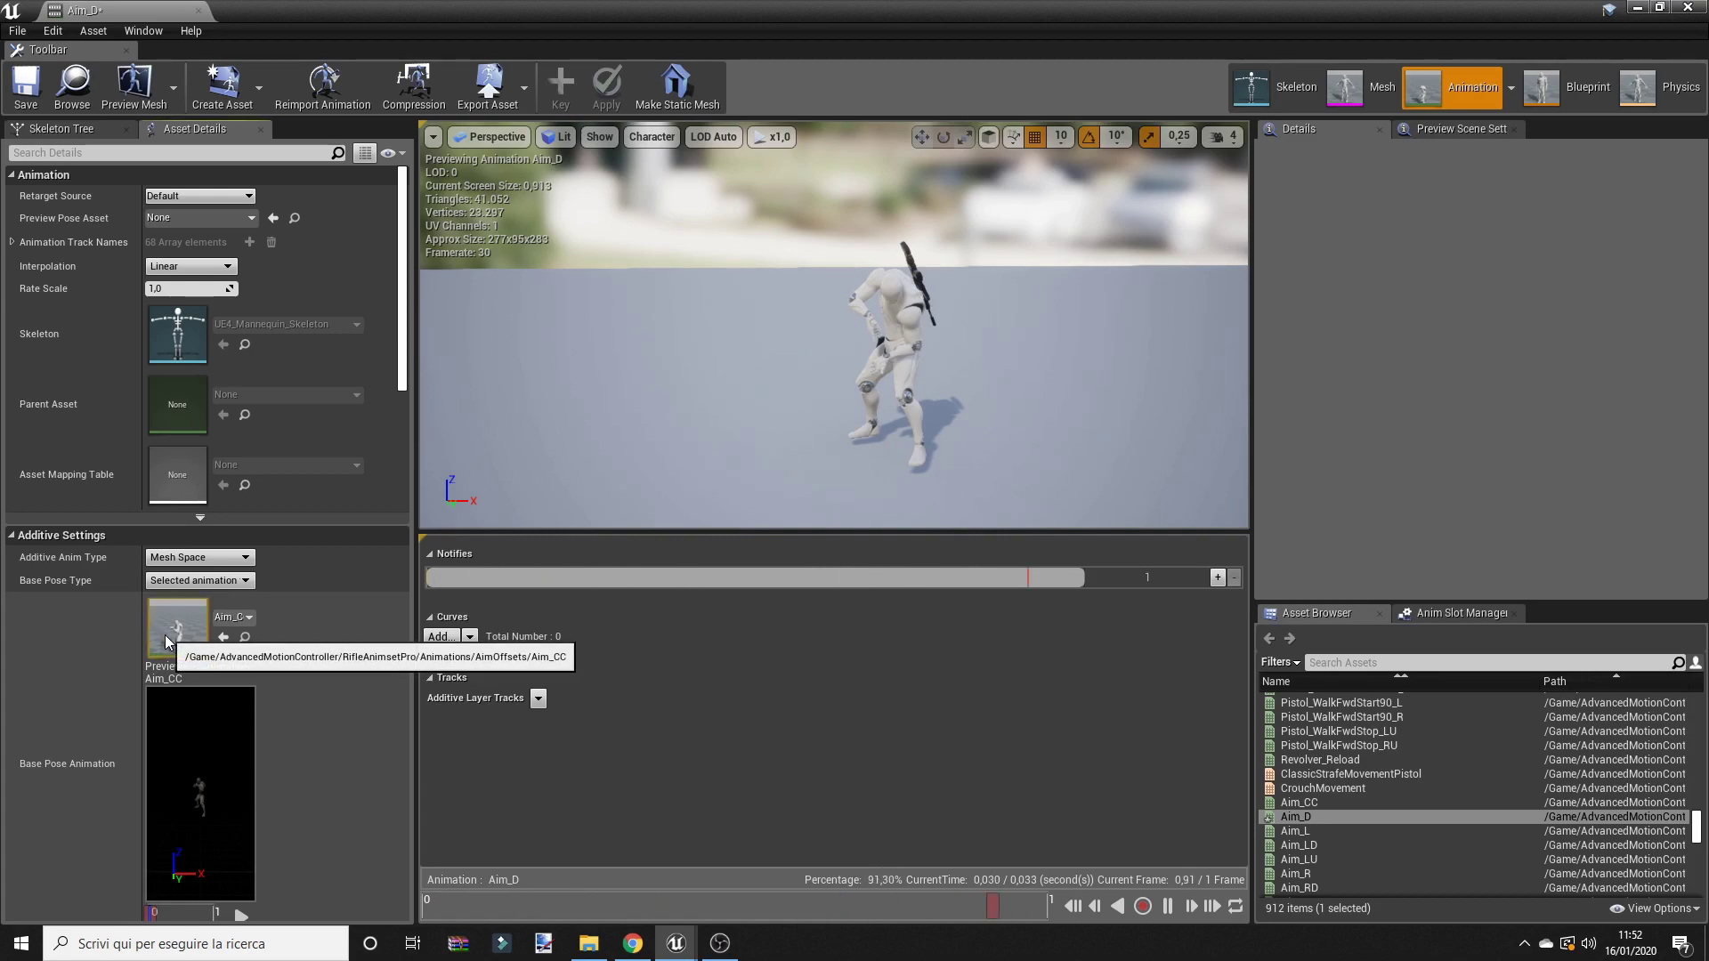
left_click(27, 99)
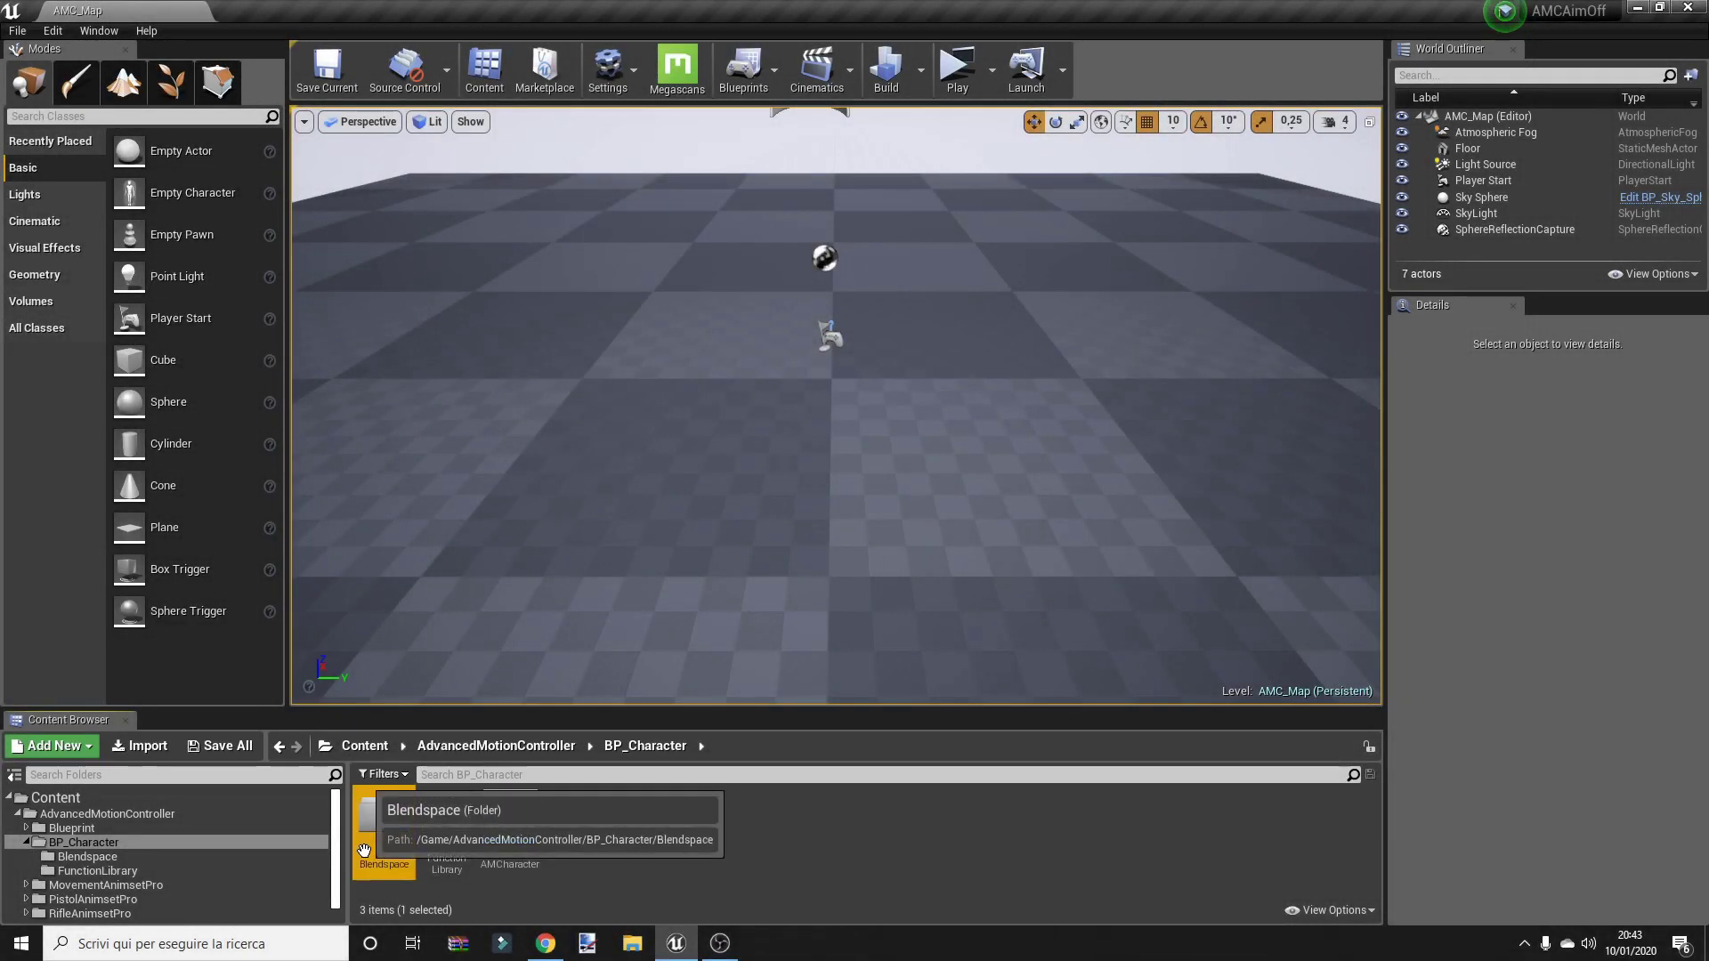
double_click(418, 833)
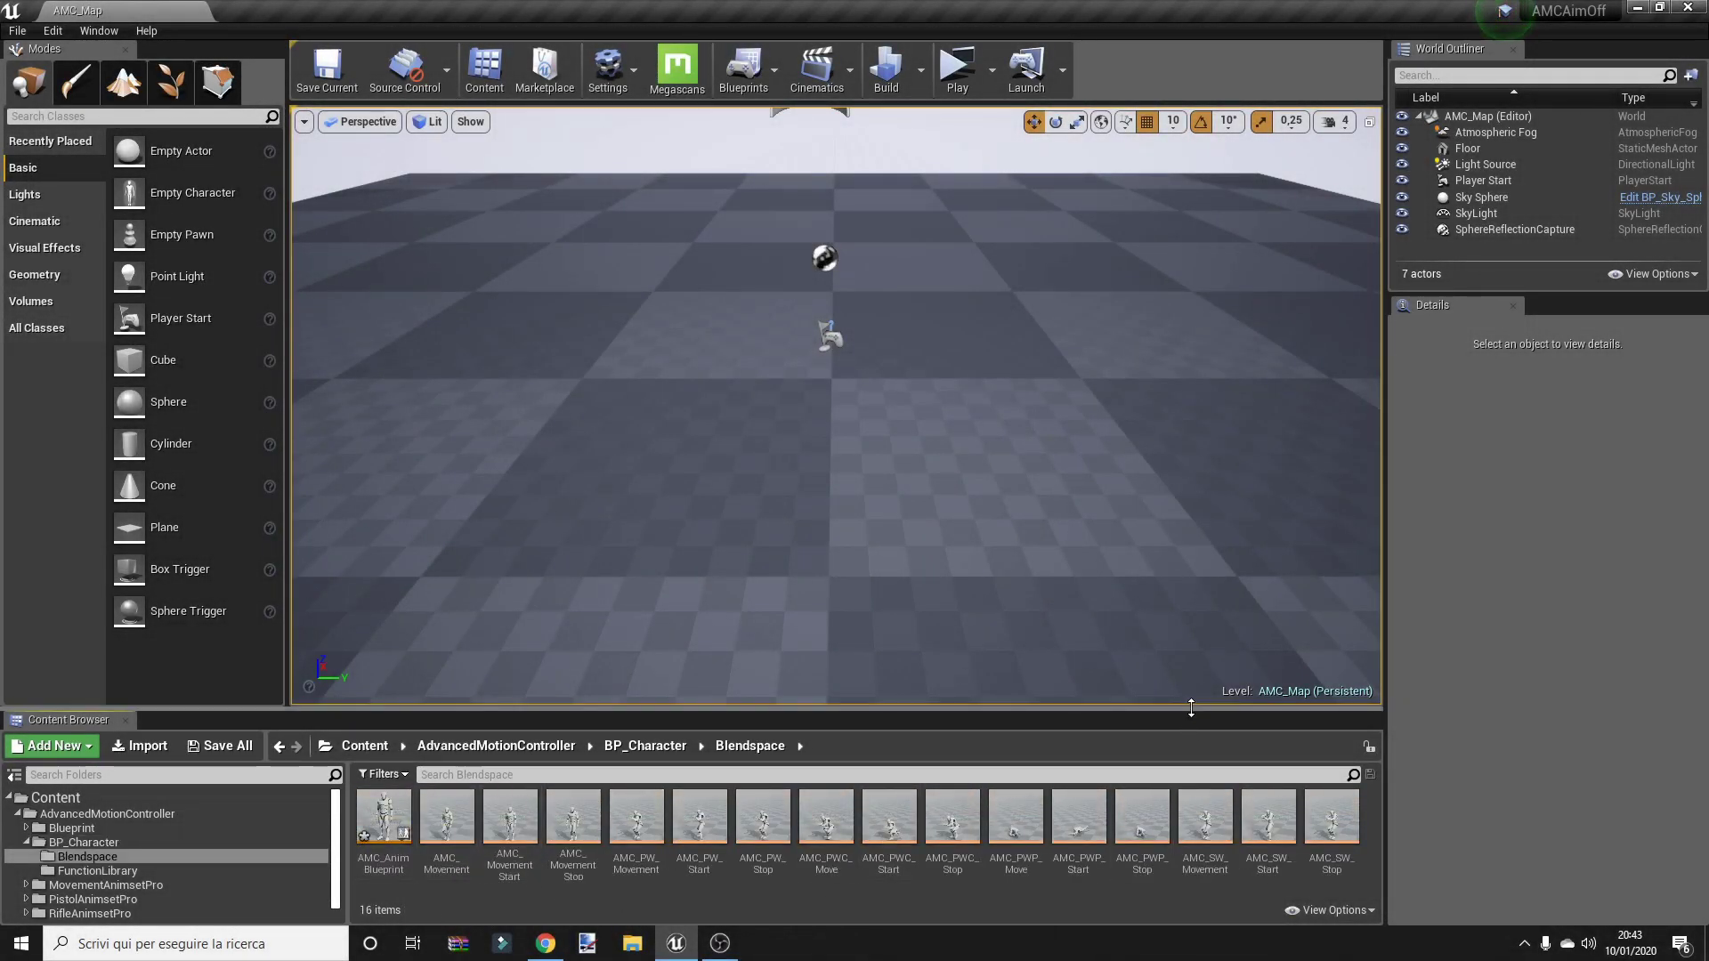
Step: Create an Aim Offset on the chosen skeleton, name it AMC_AimOffsetPW, and open it
left_click_drag(1190, 709, 1190, 676)
right_click(692, 881)
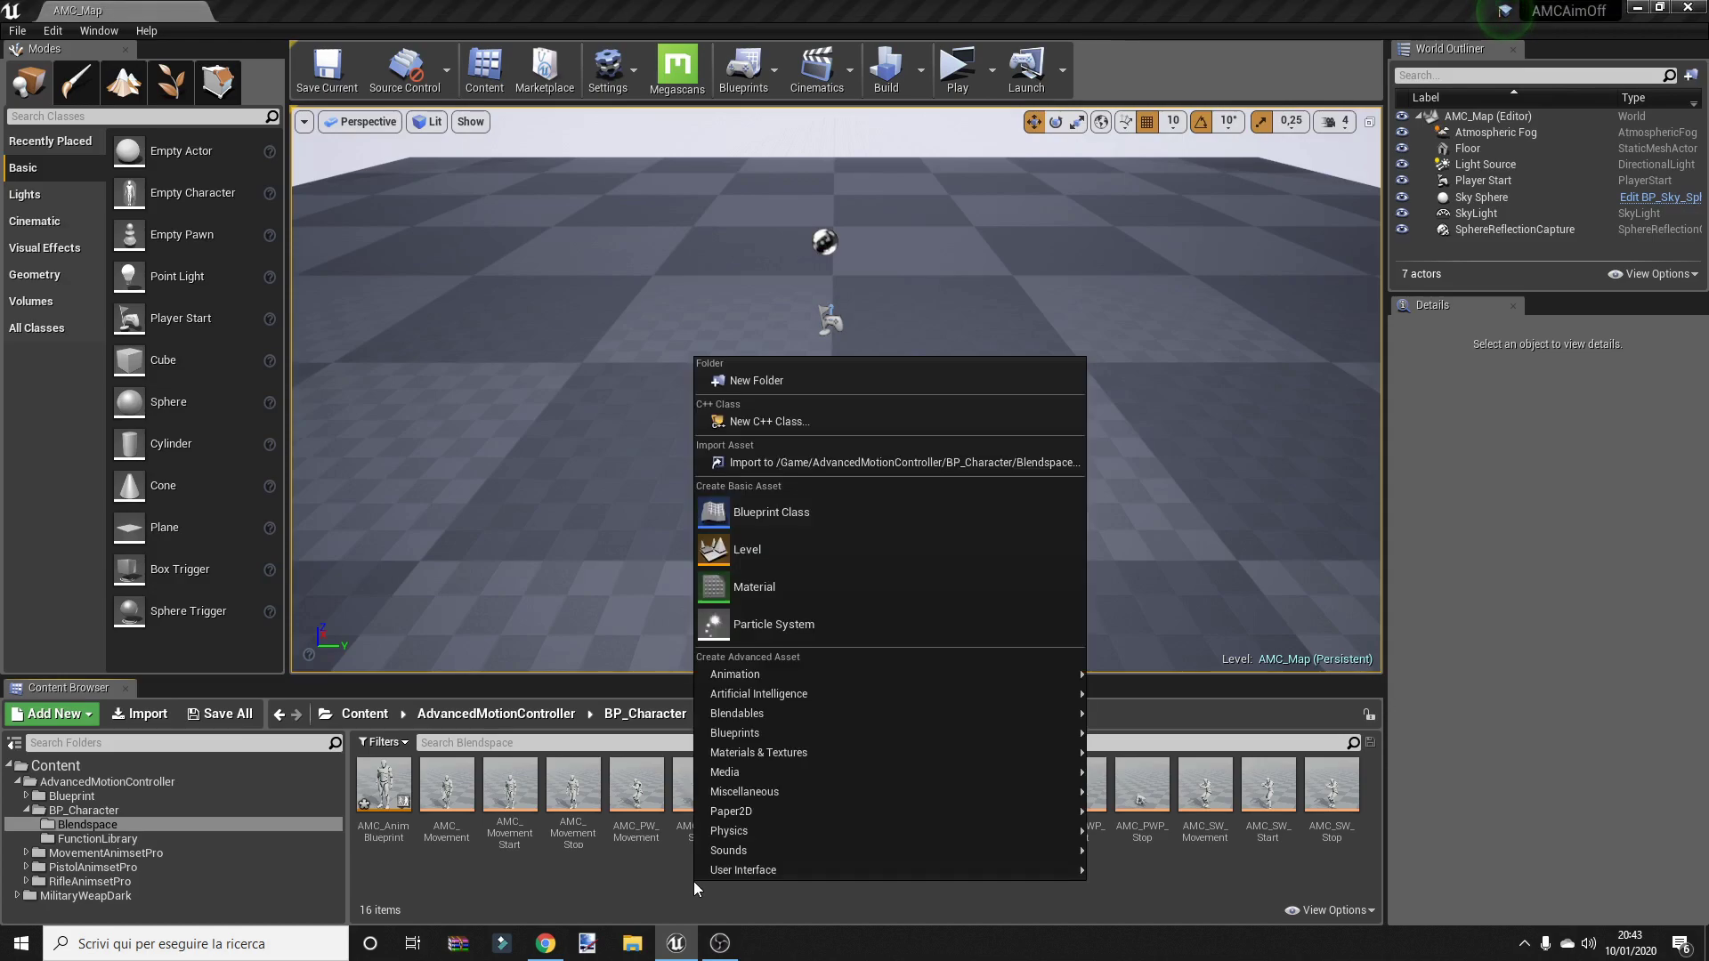
mouse_move(954, 680)
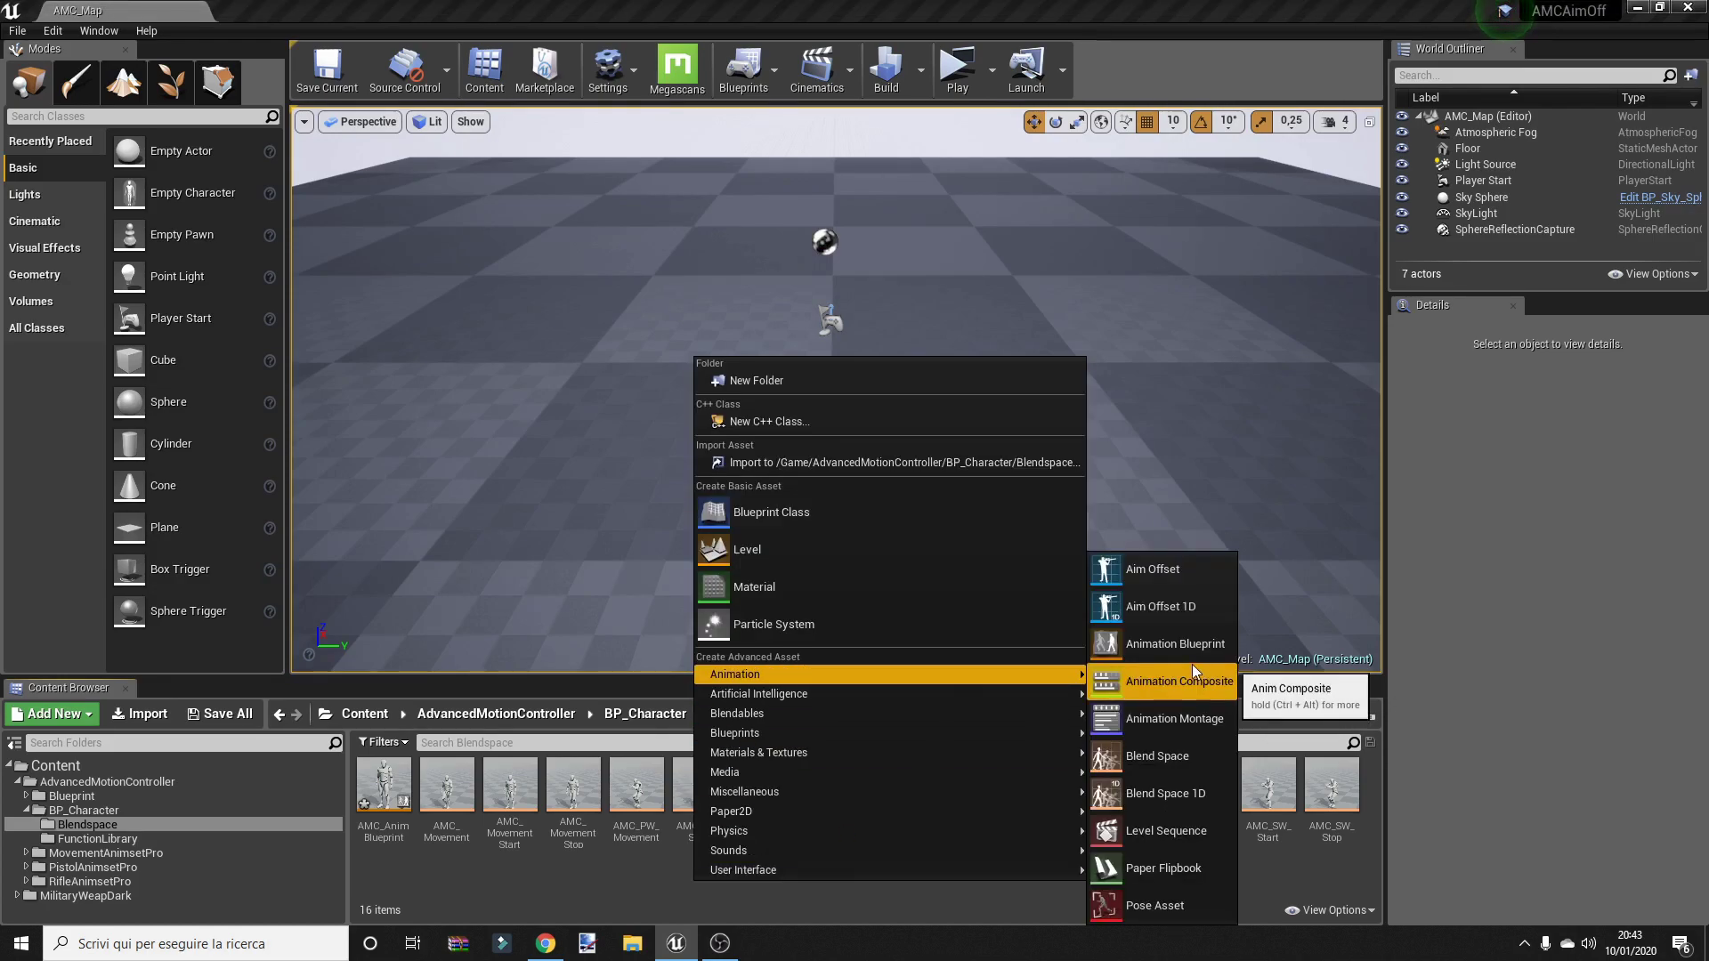
left_click(1180, 574)
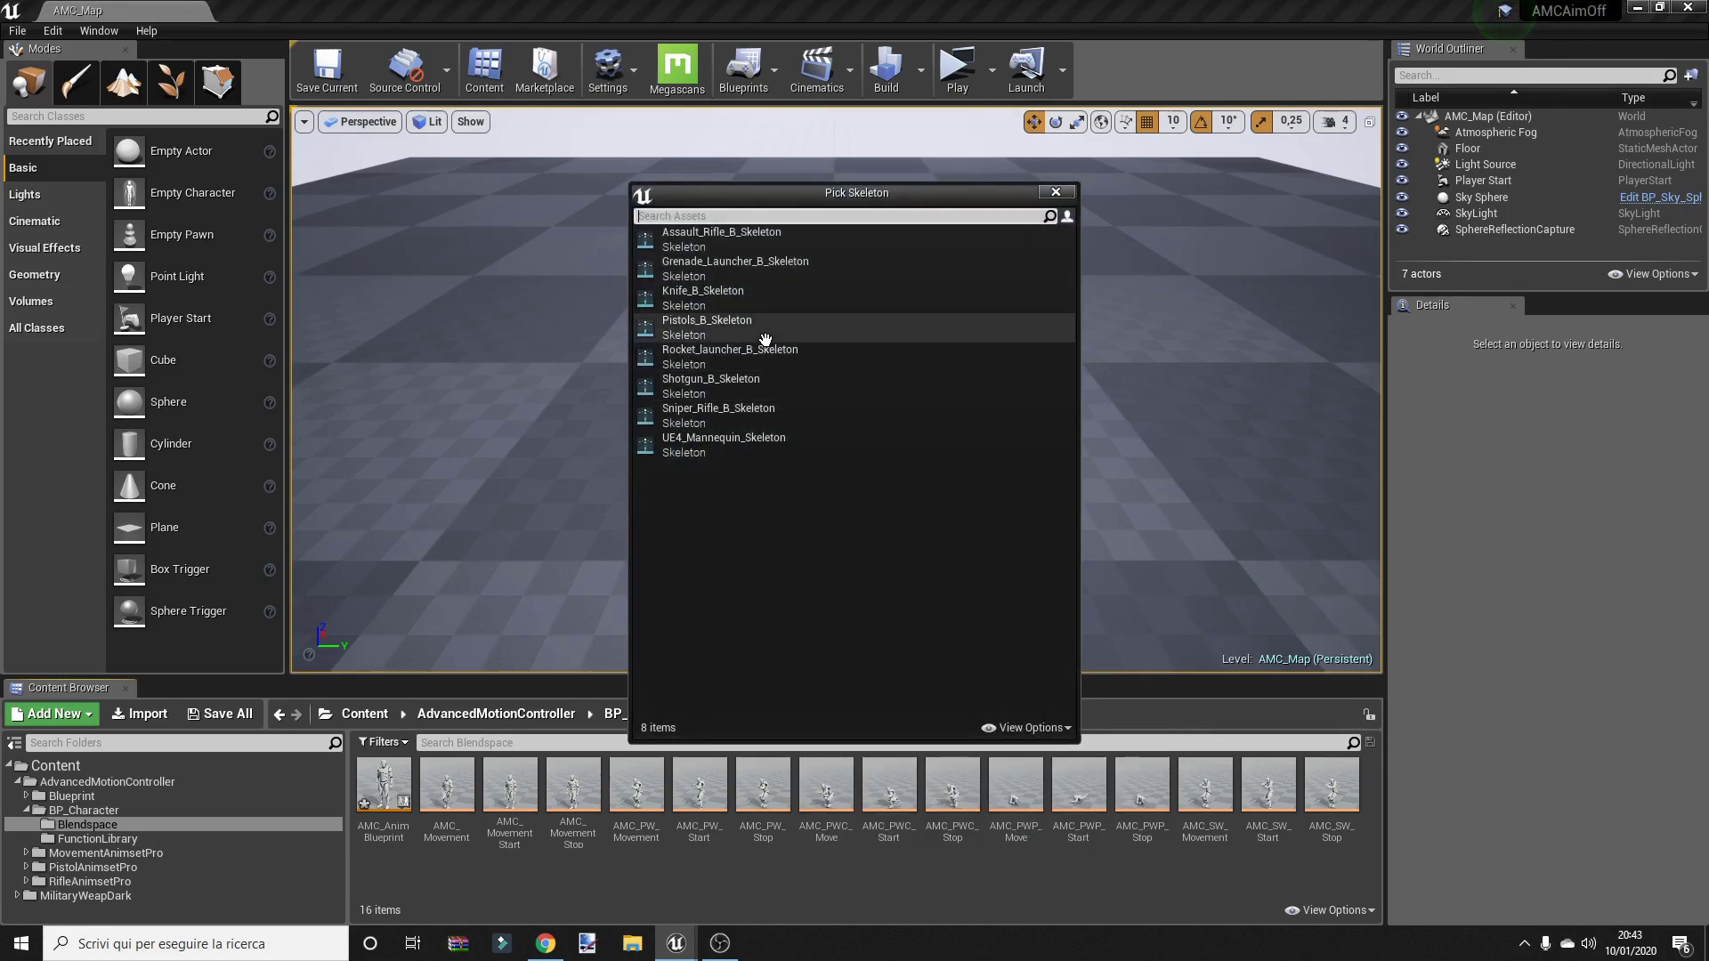
left_click(783, 444)
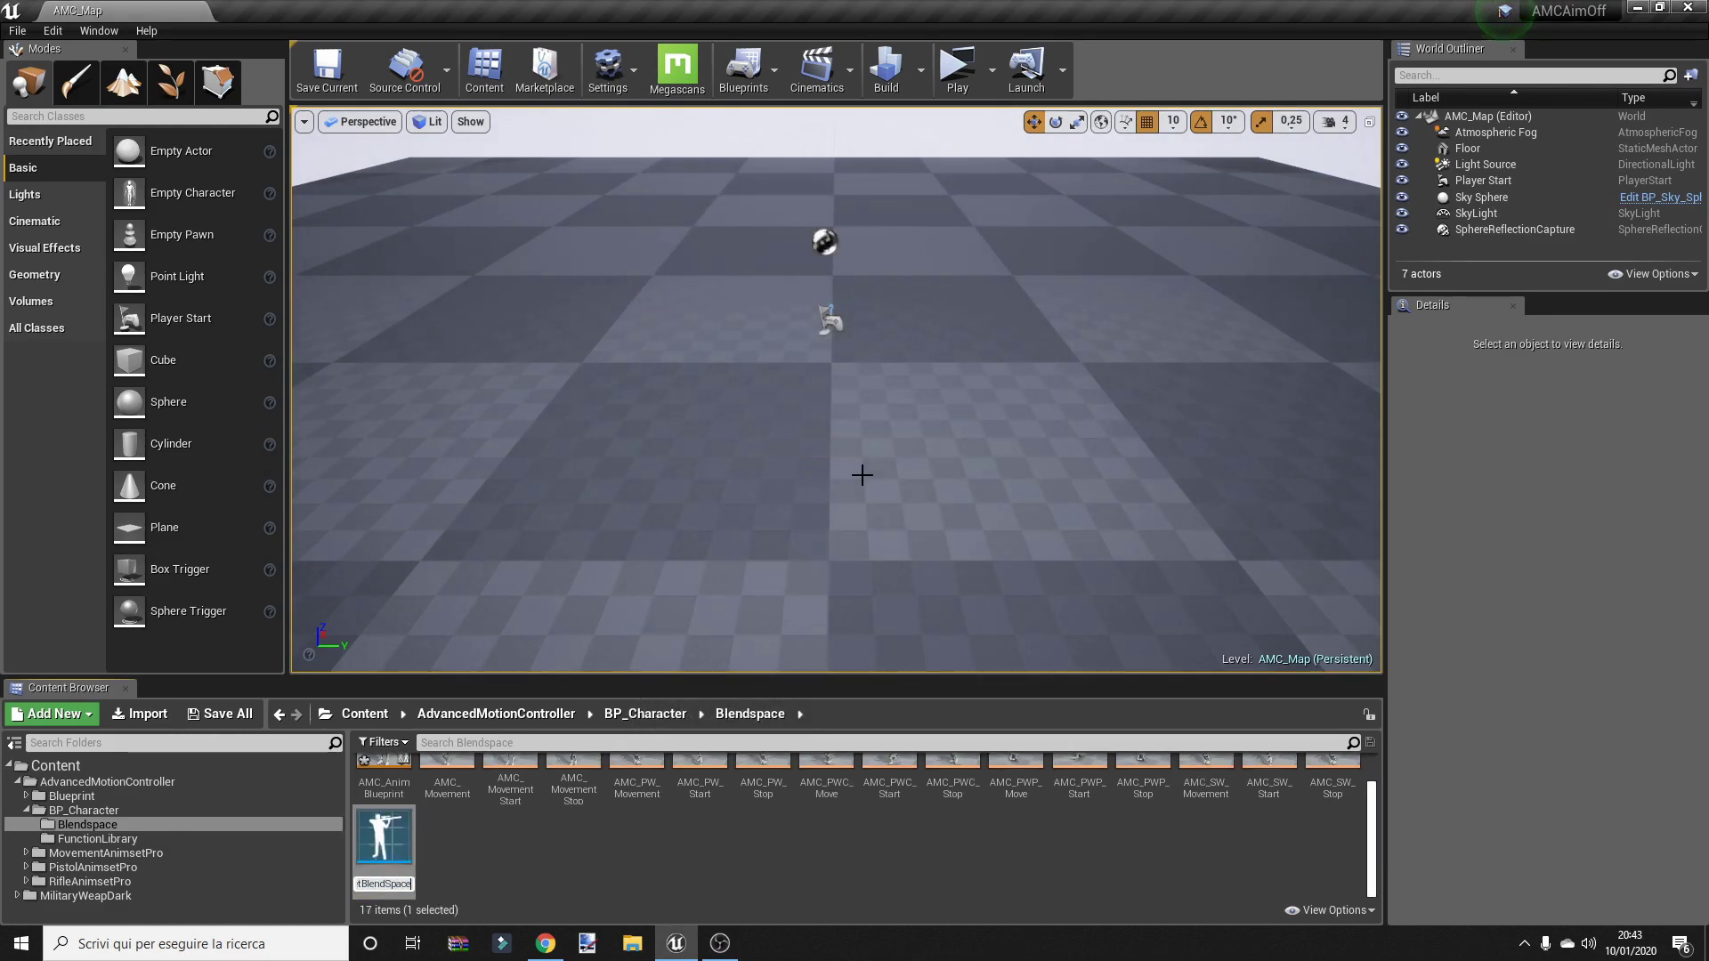
key("BackSpace")
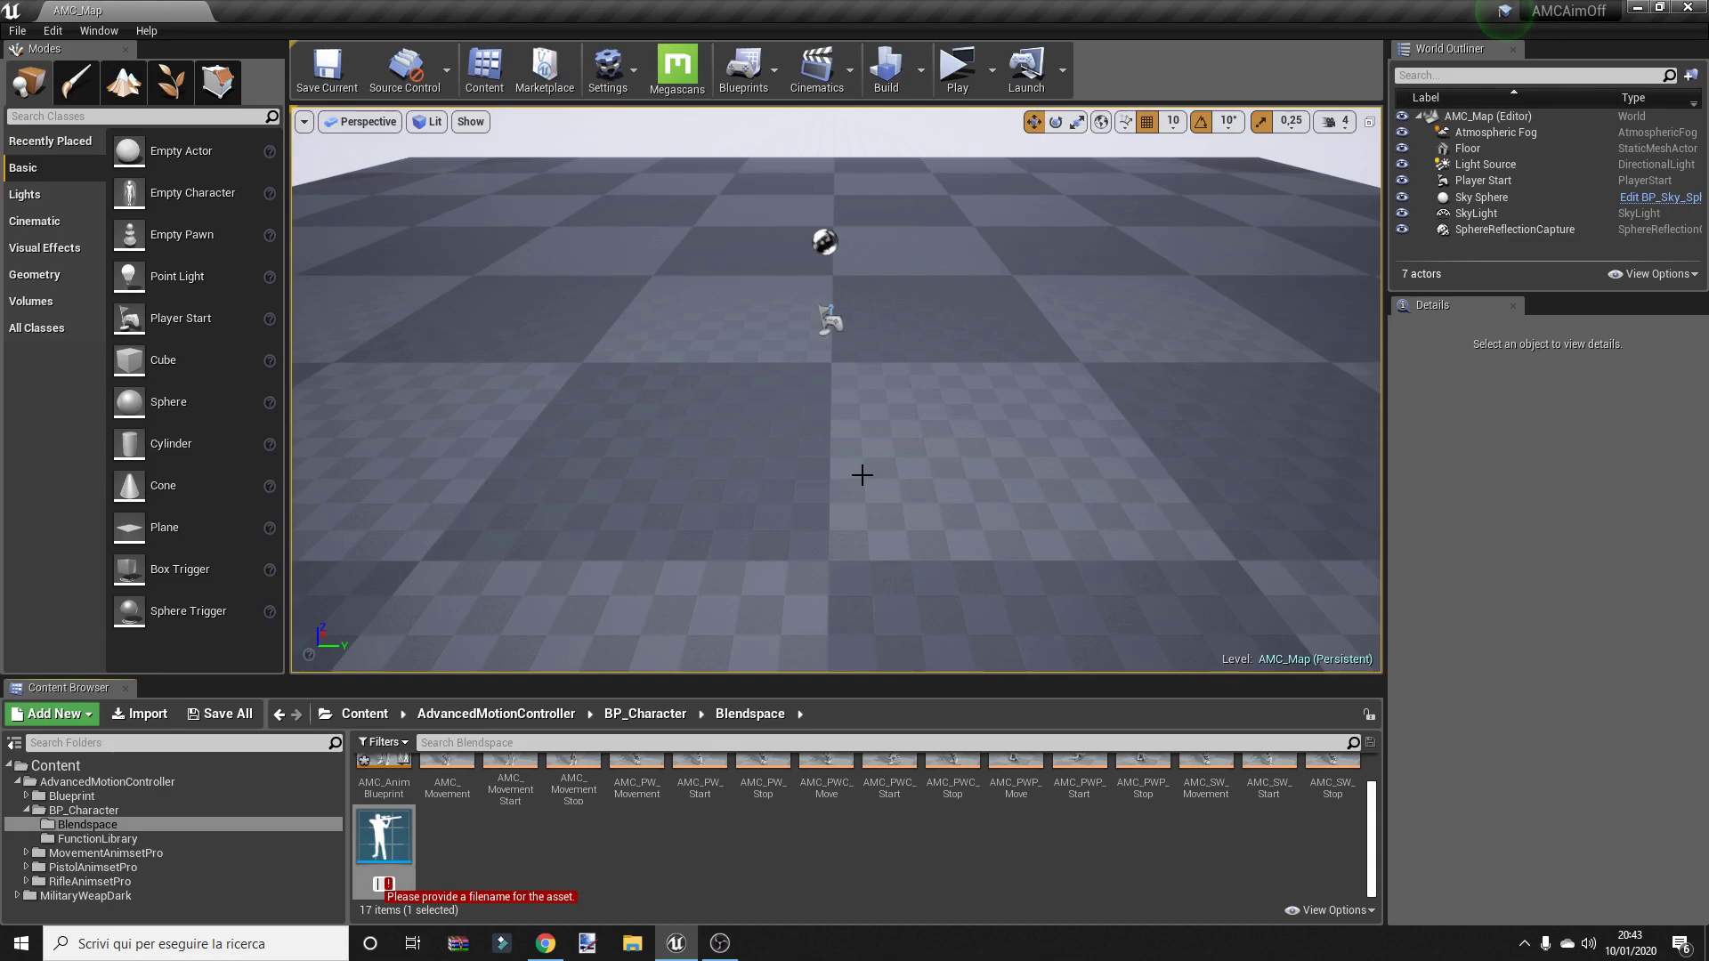
type("AM")
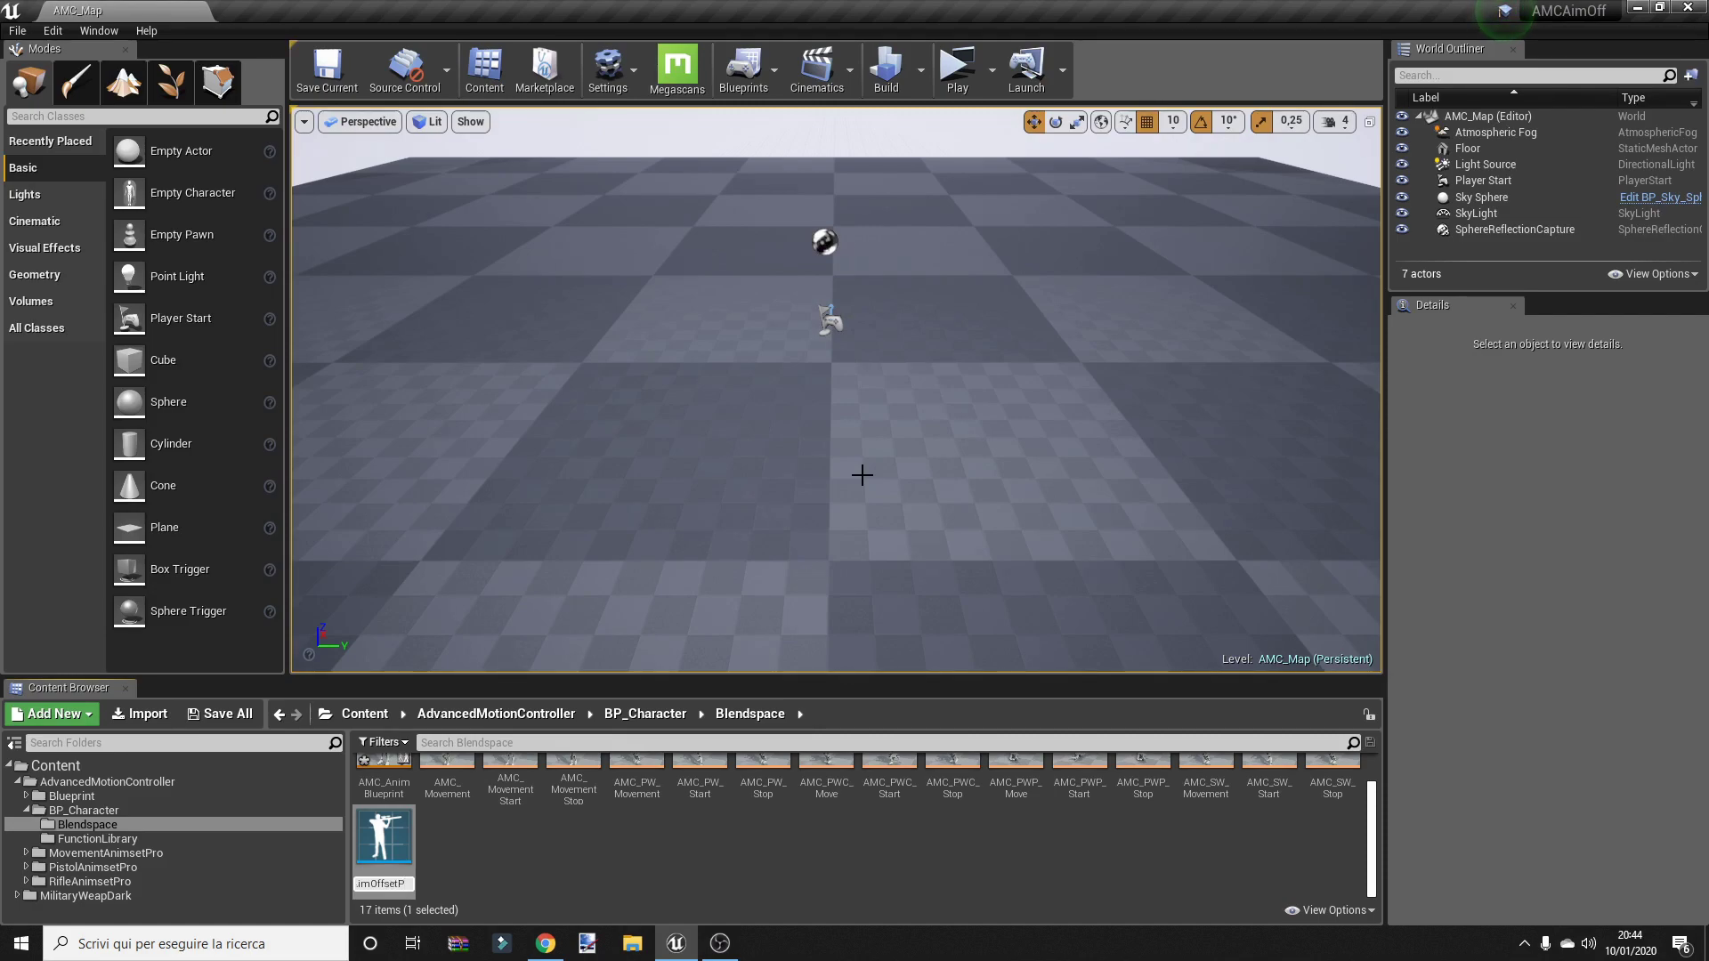
key("Return")
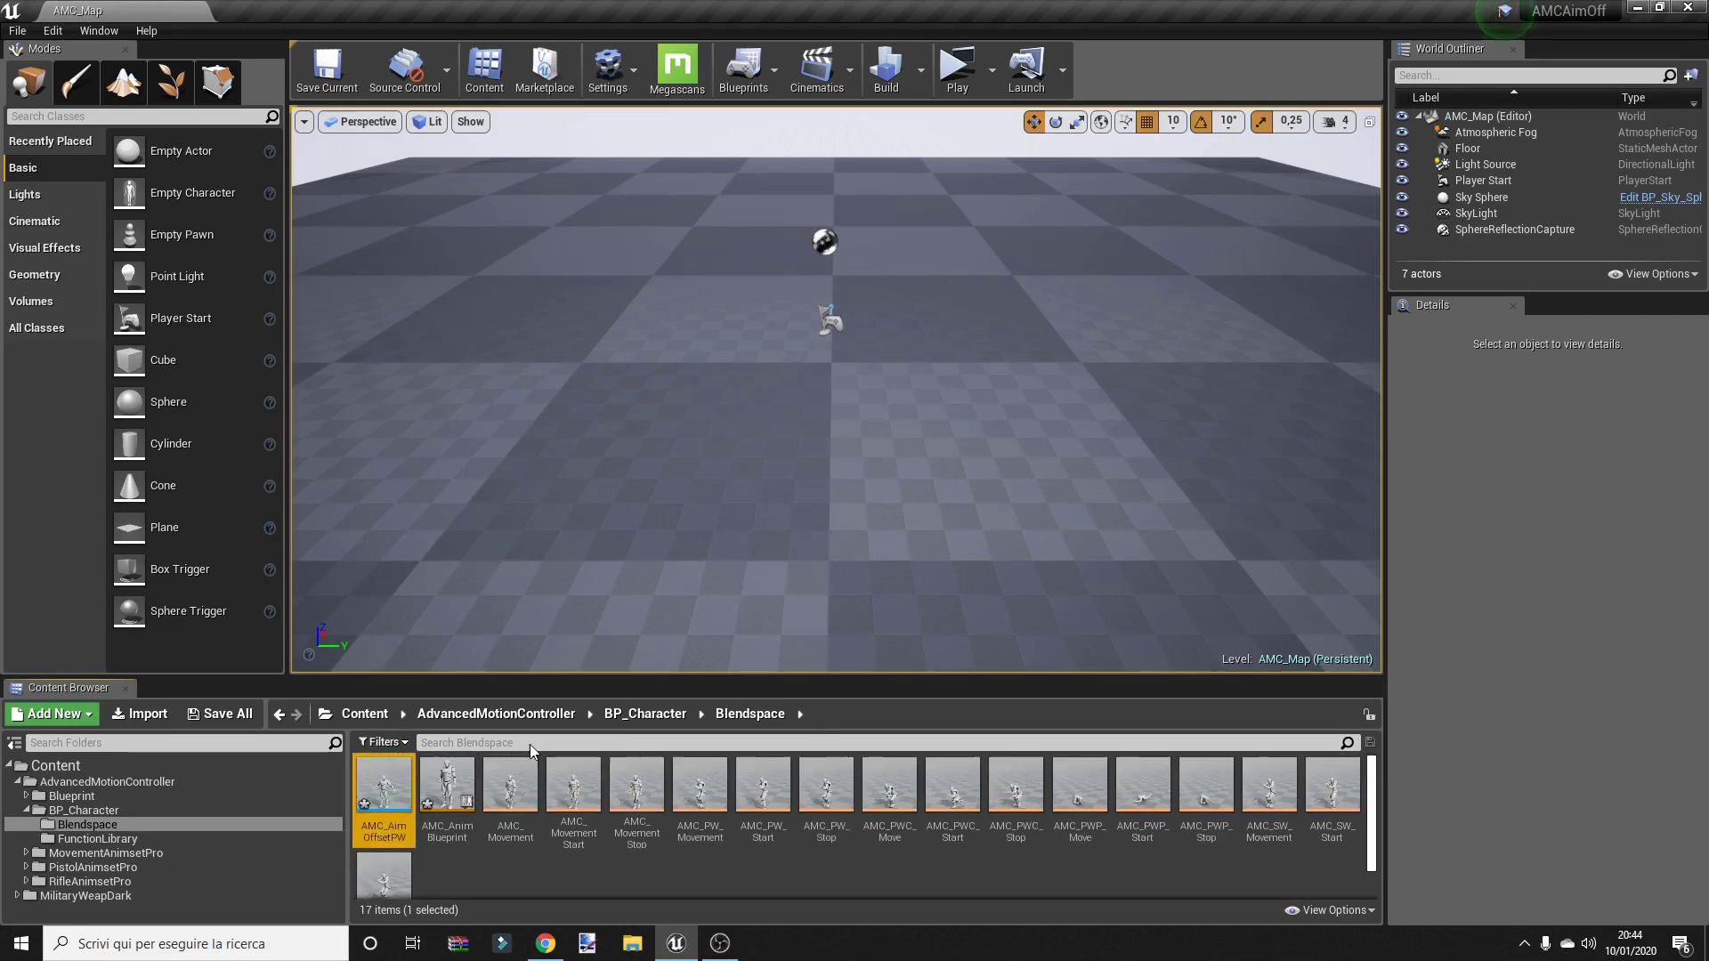
double_click(387, 795)
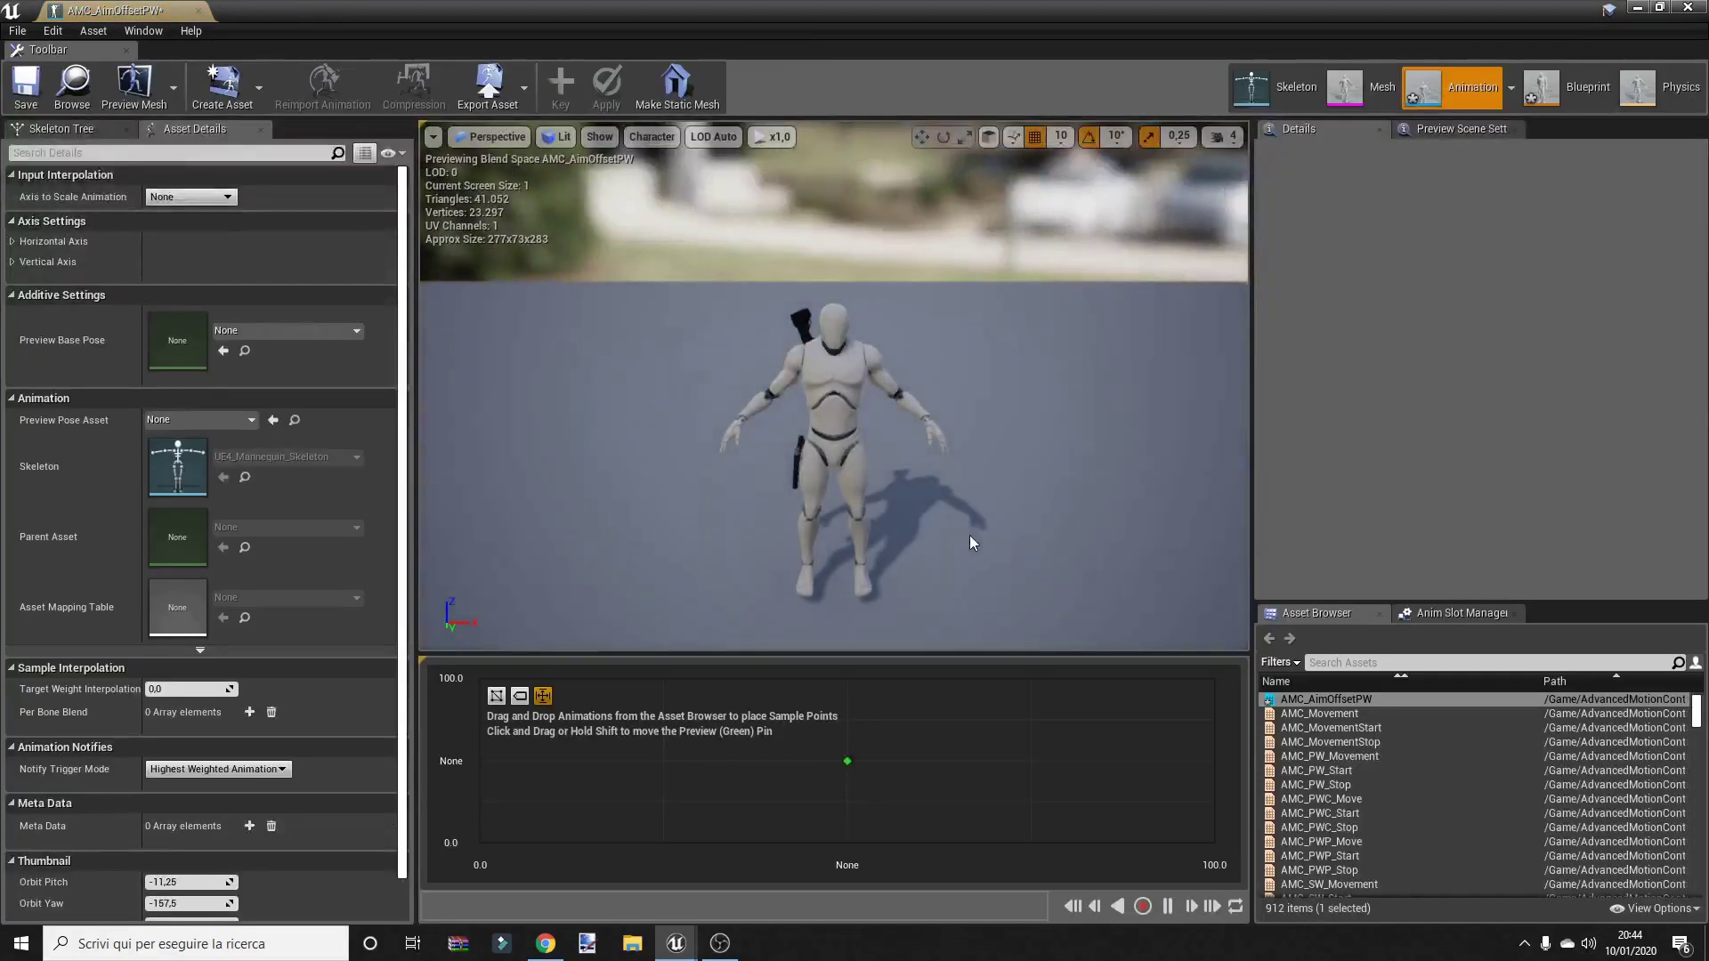
Step: Name the horizontal axis Yaw and the vertical axis Pitch
left_click_drag(760, 652, 760, 531)
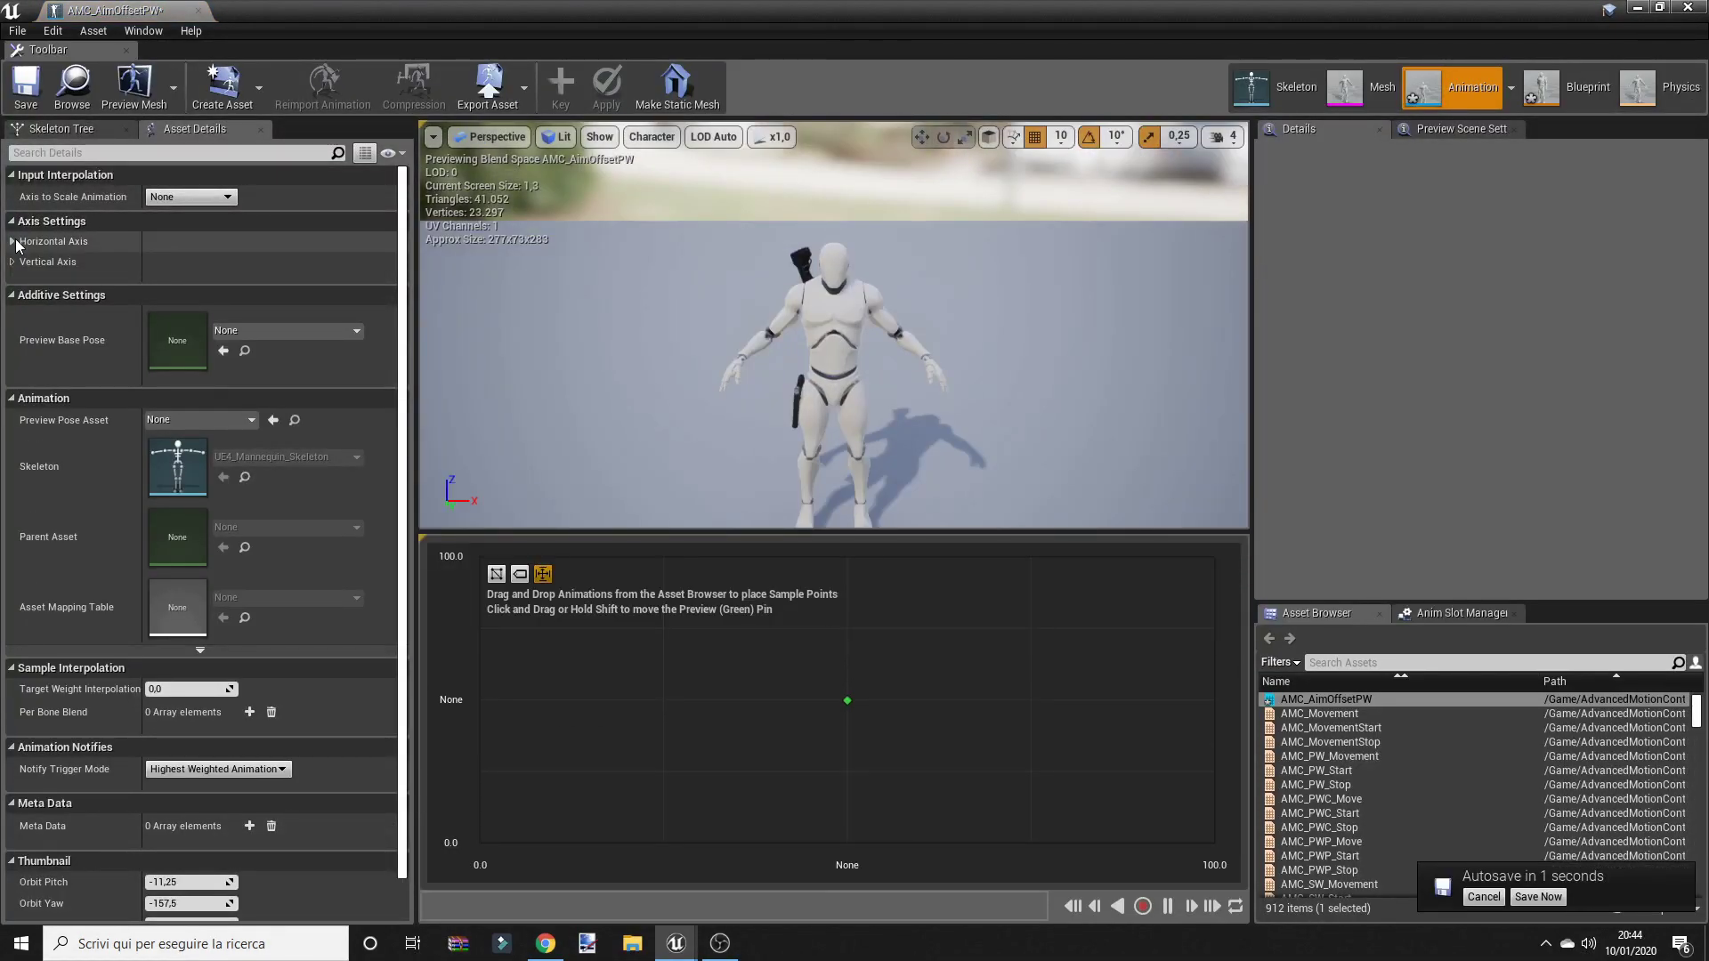
left_click(12, 241)
left_click(12, 393)
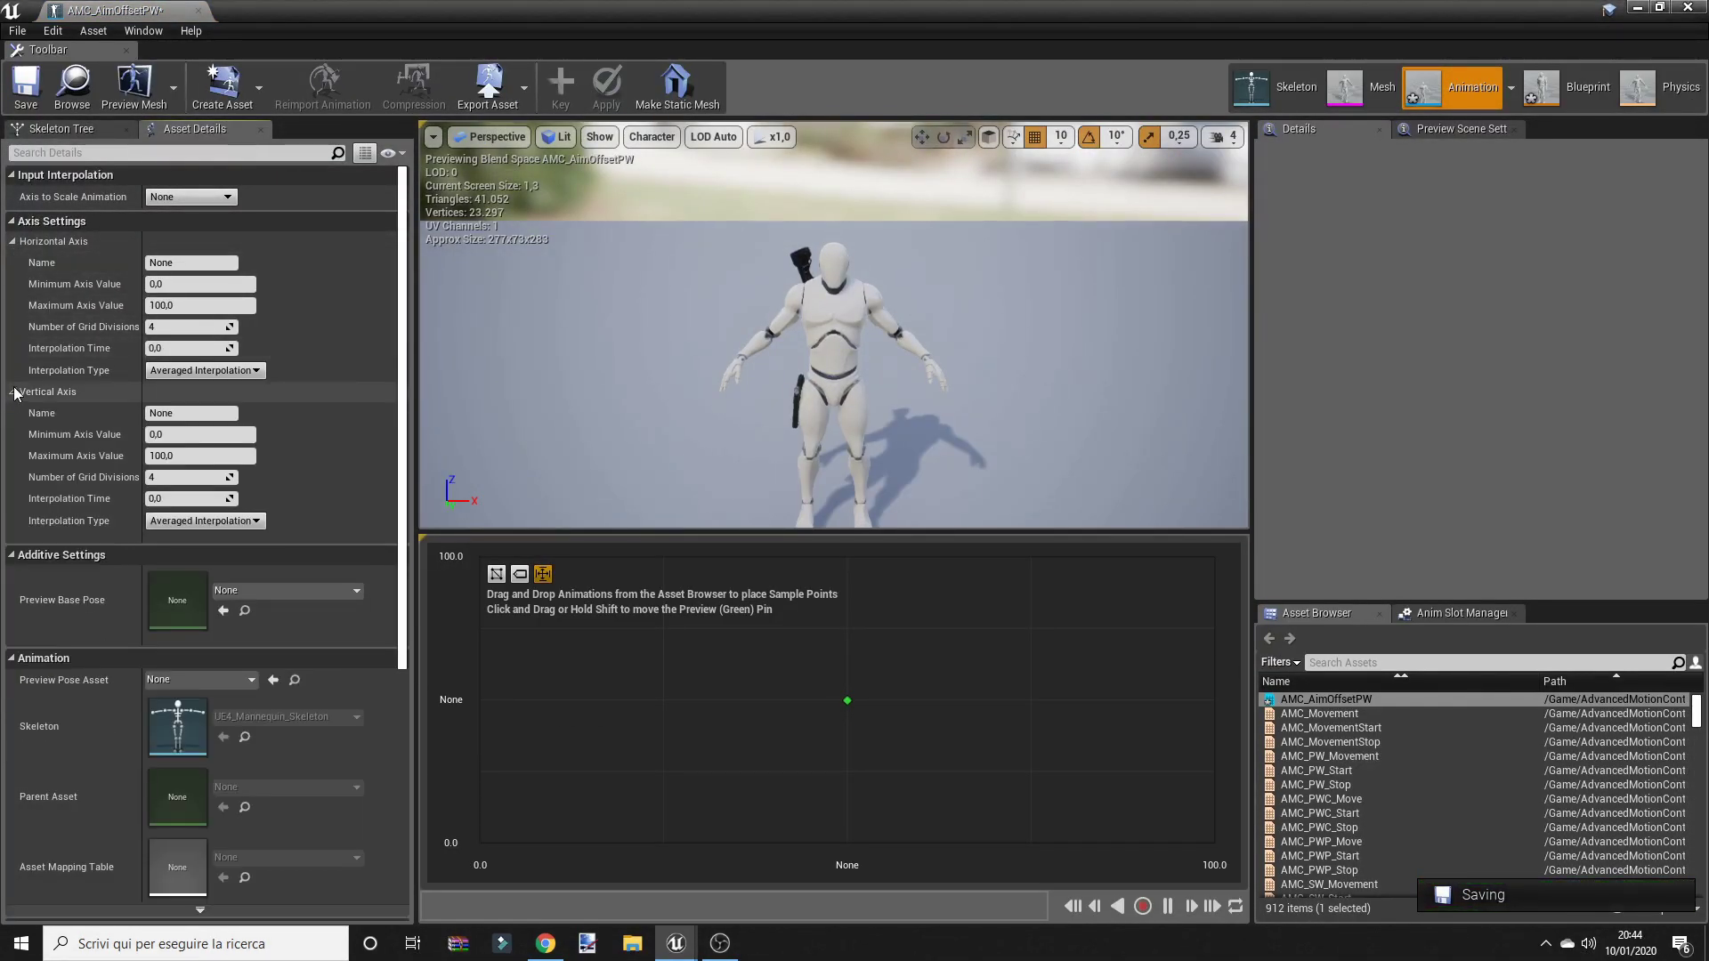
left_click(229, 262)
type("Yaw")
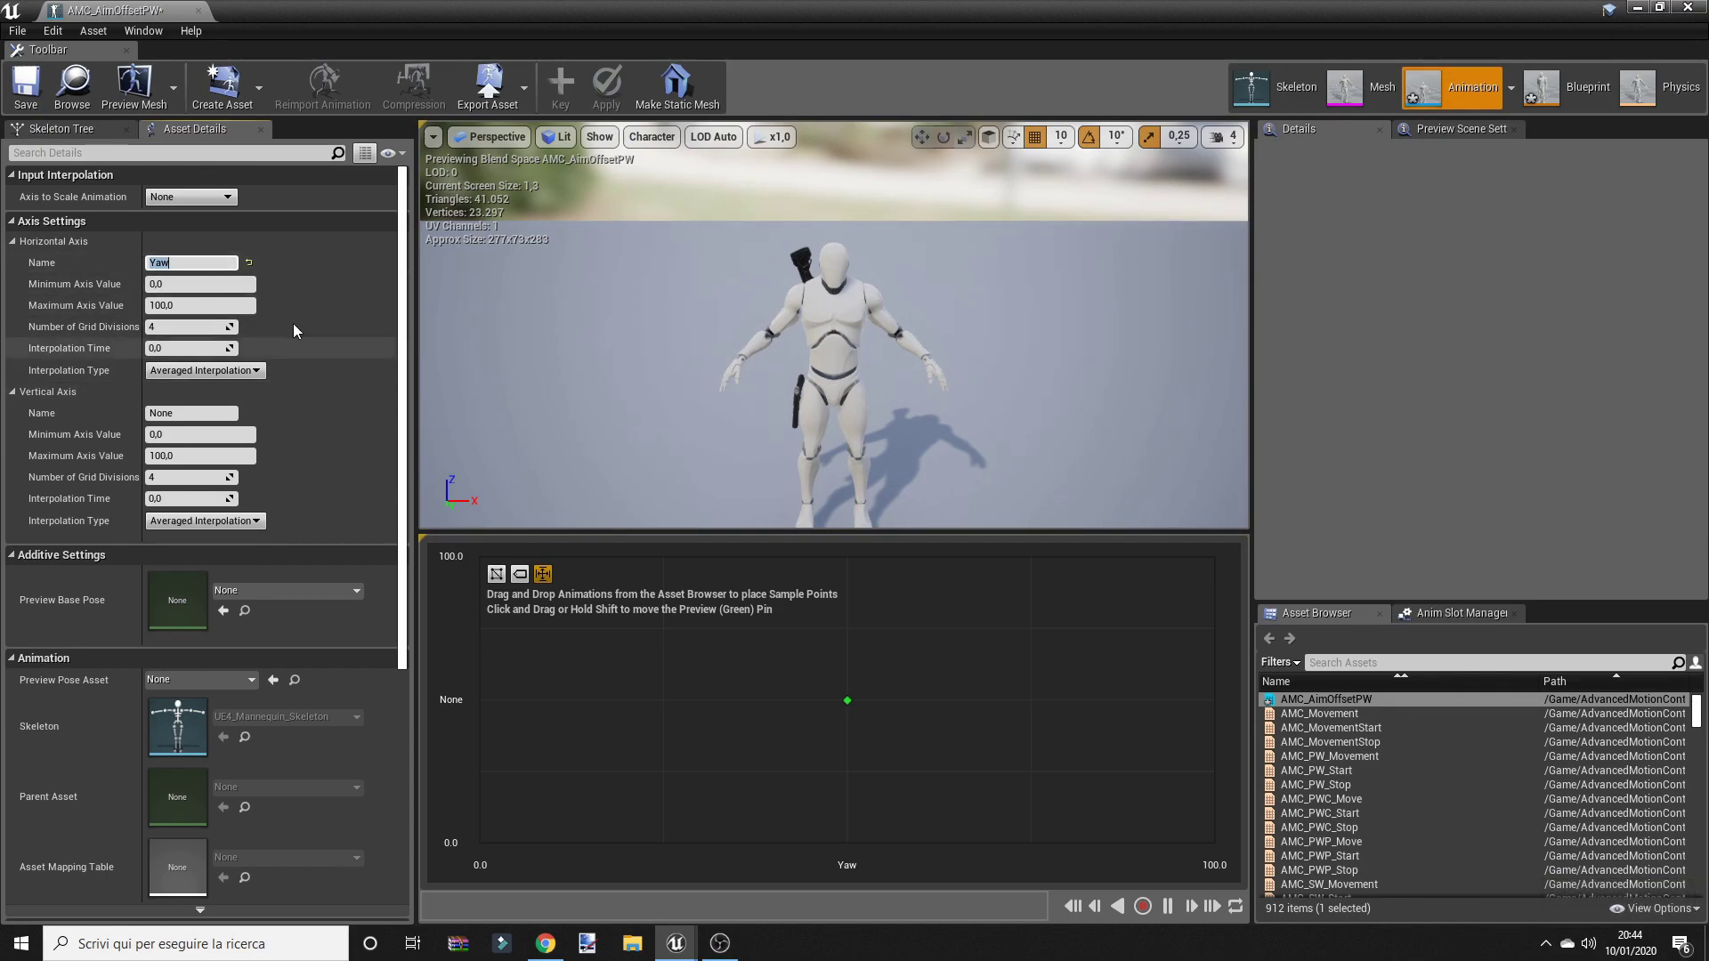
left_click(183, 415)
type("Pitch")
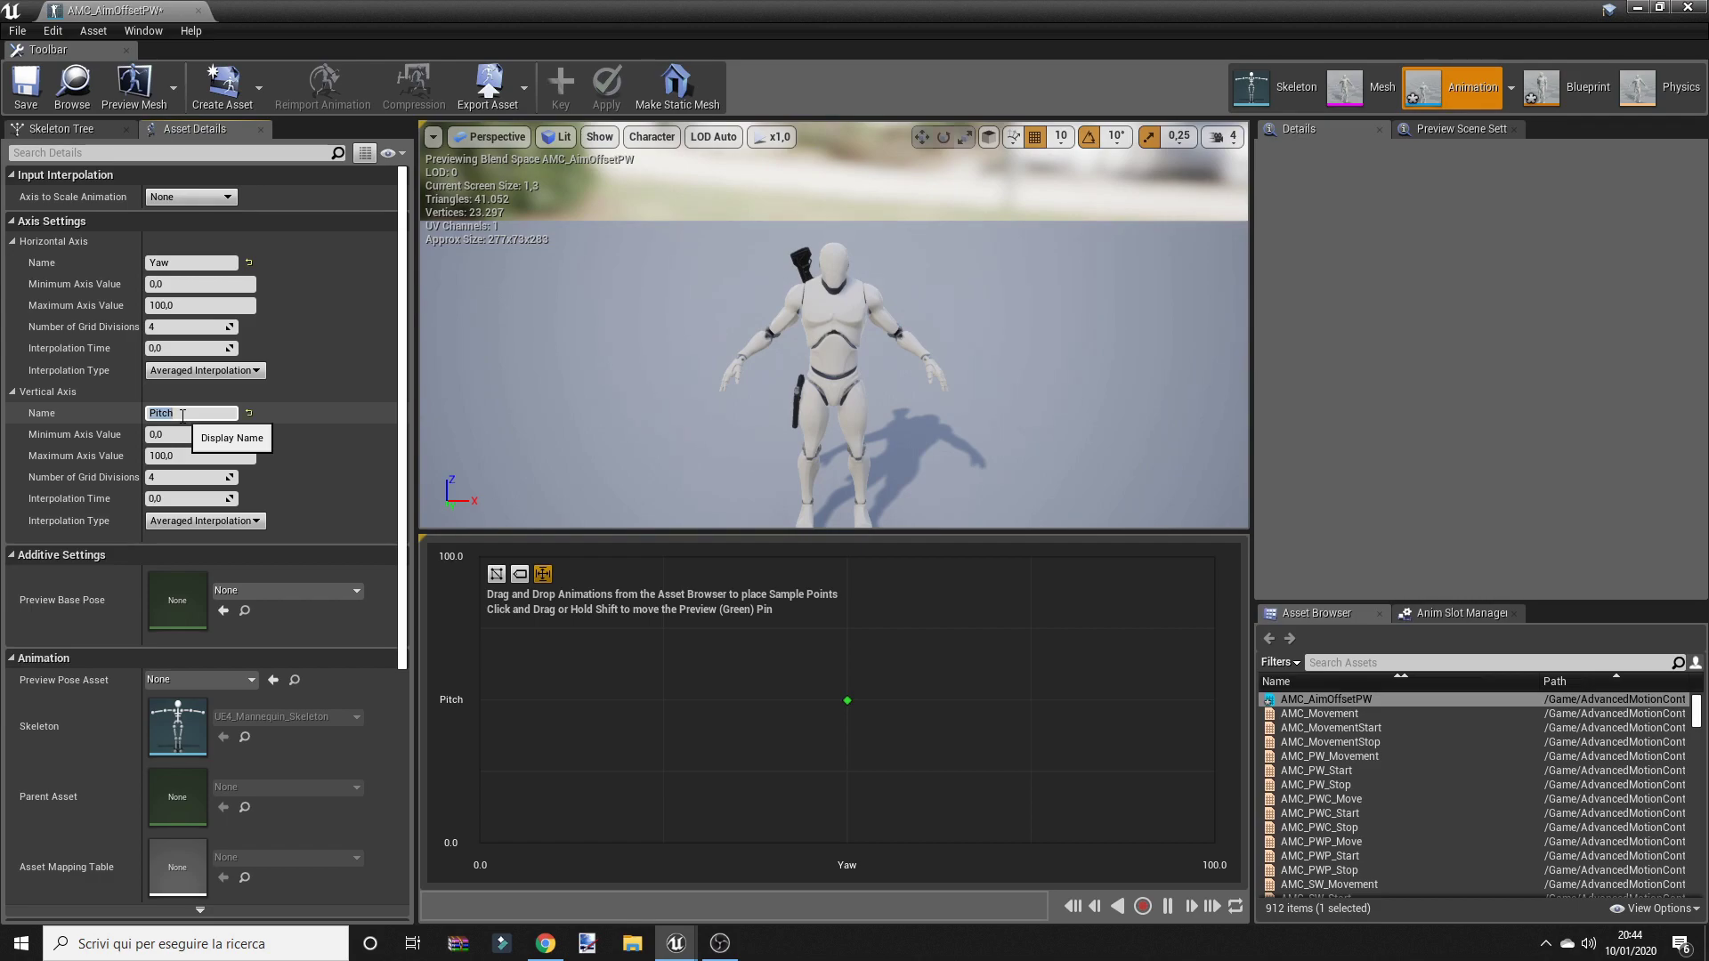
Step: Set both Yaw and Pitch to a minimum of -90 and a maximum of 90
left_click(198, 283)
type("-90")
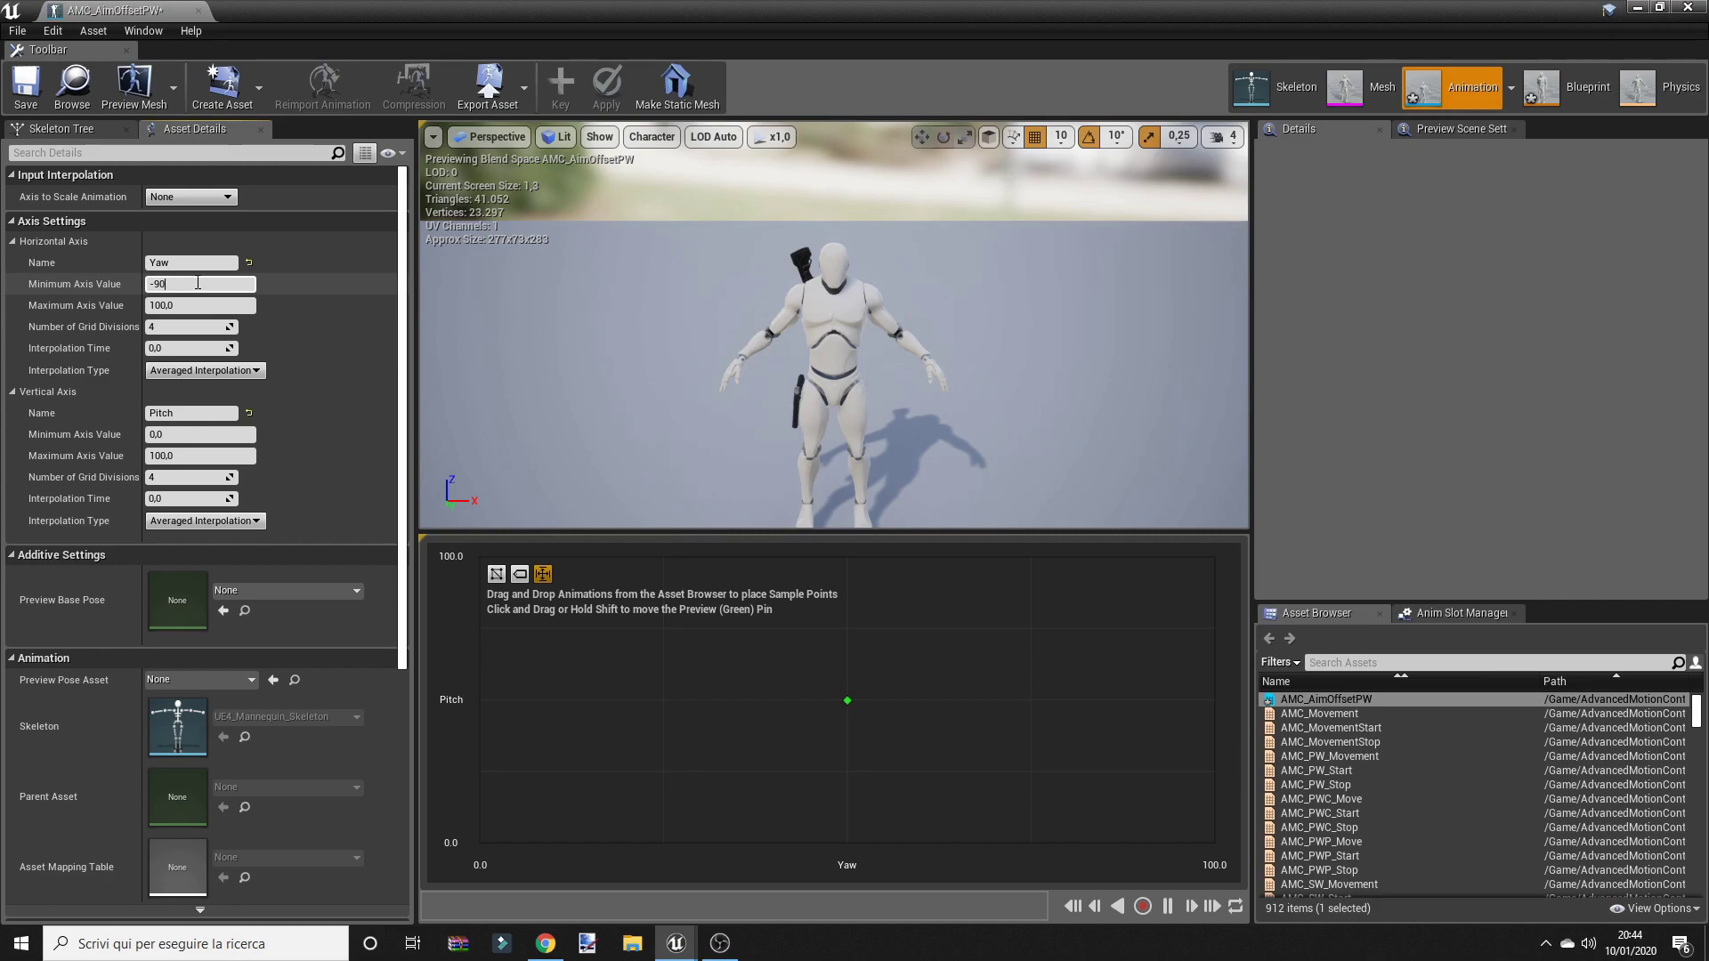
left_click(193, 304)
type("90")
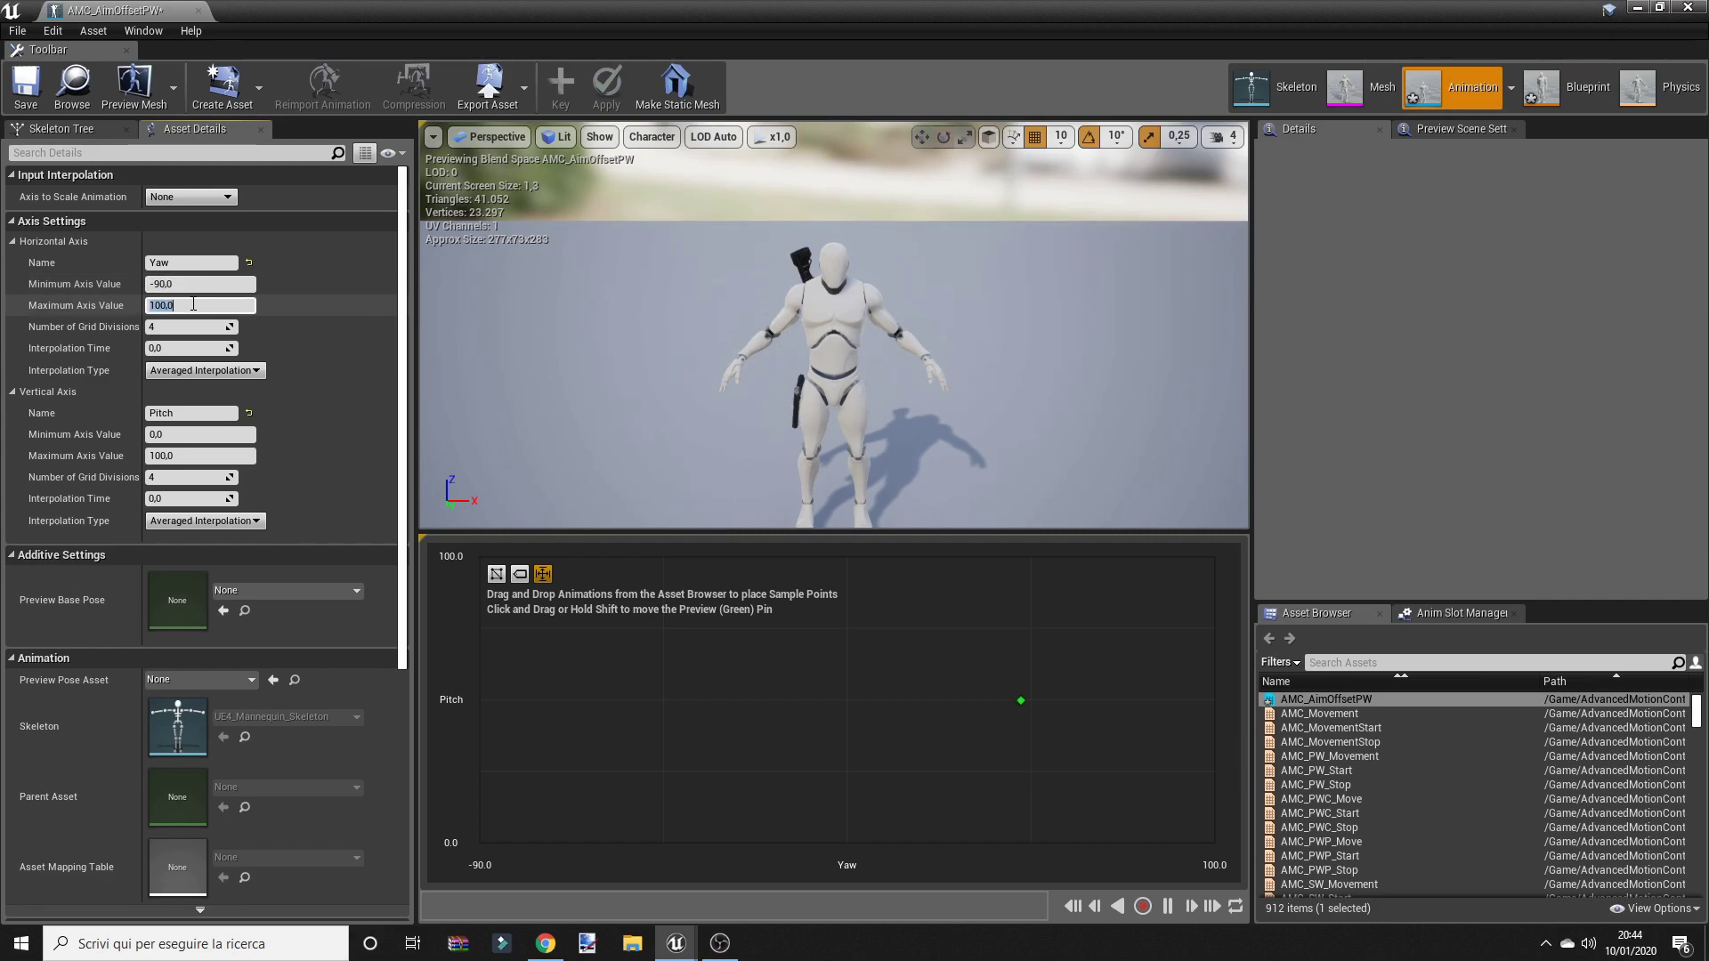
left_click(194, 435)
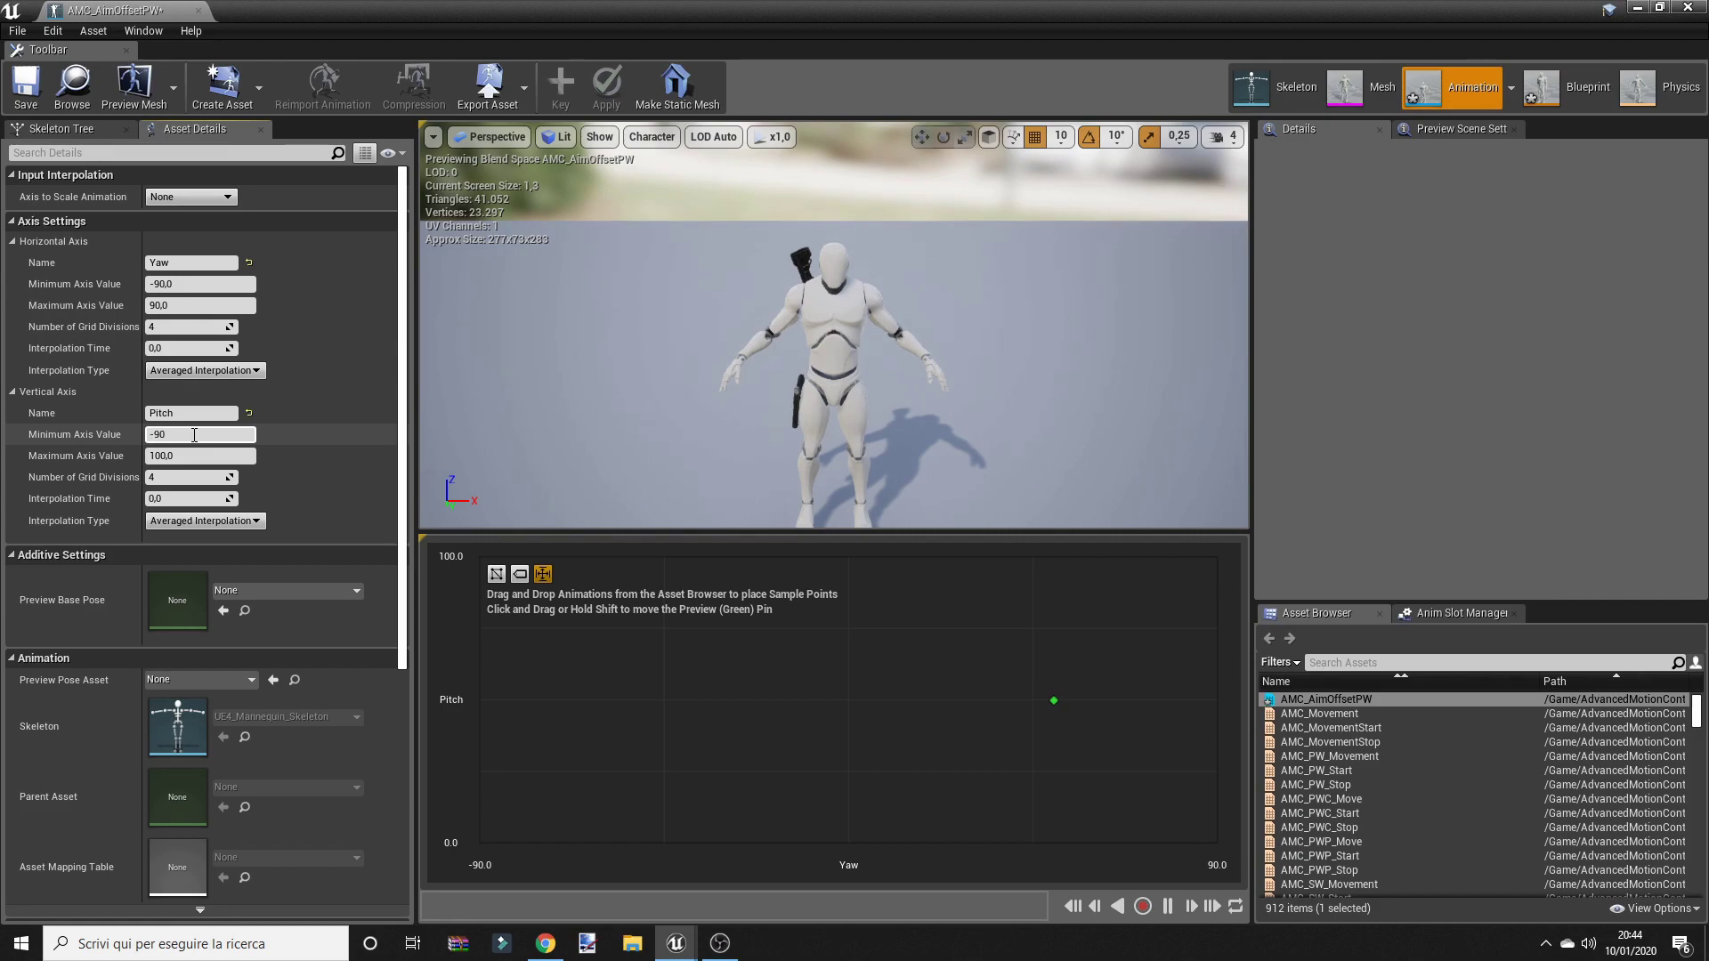
left_click(218, 455)
type("90")
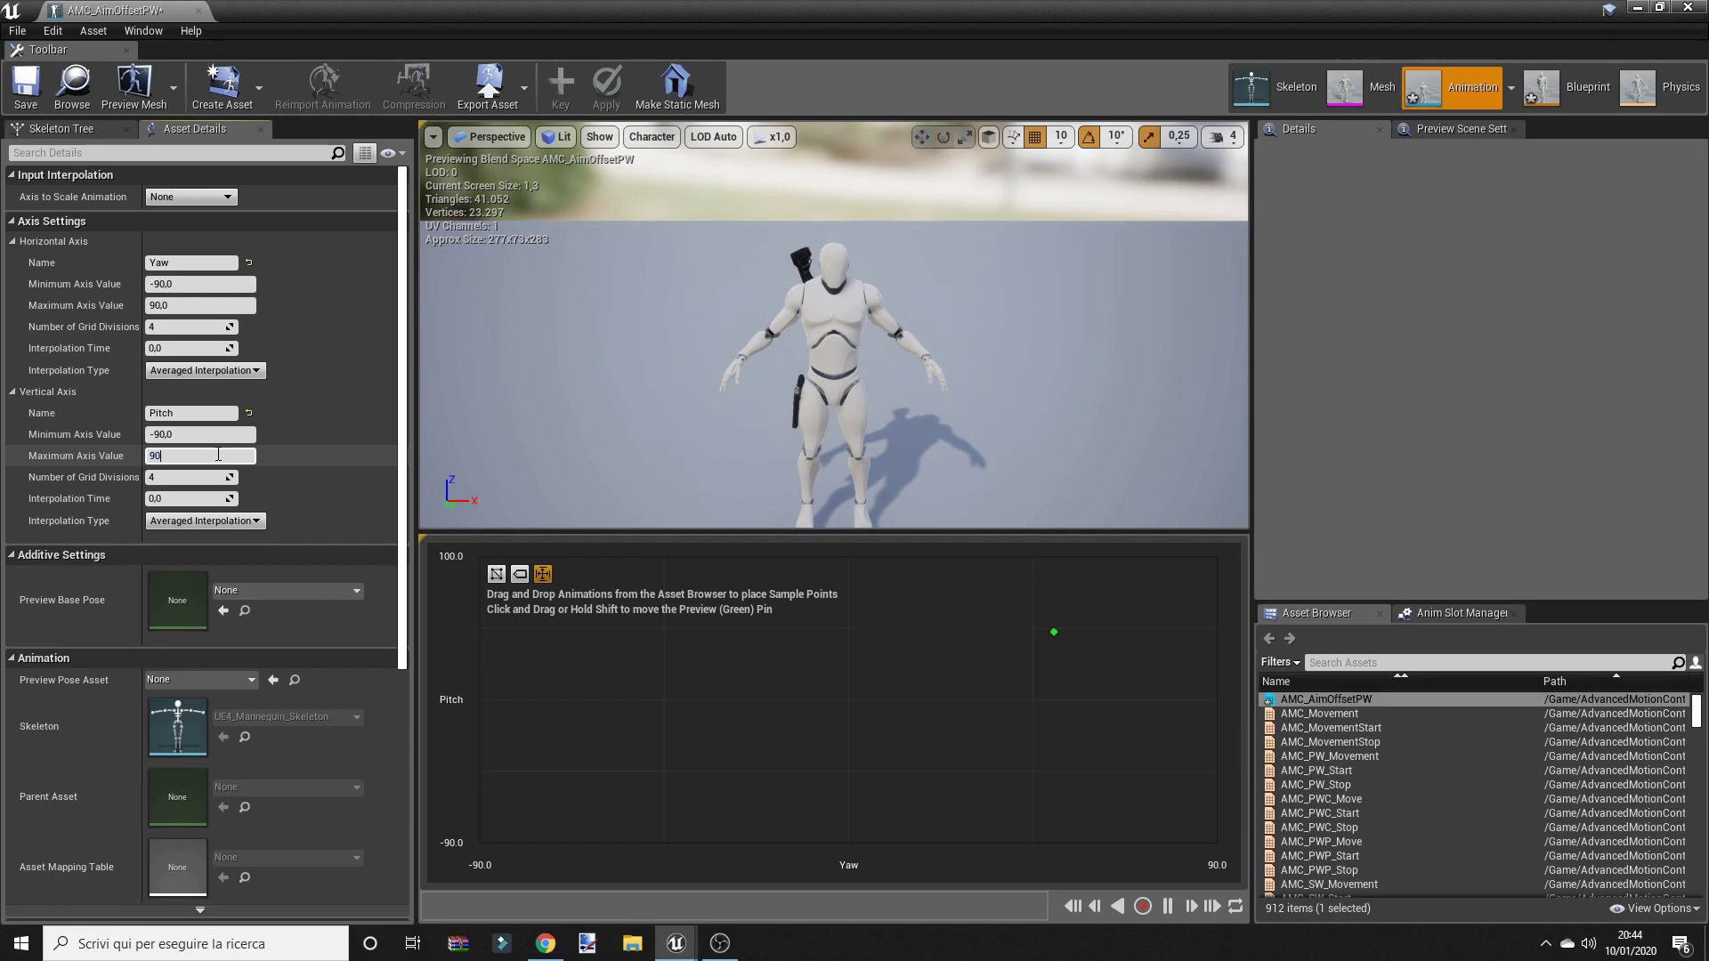
key("Return")
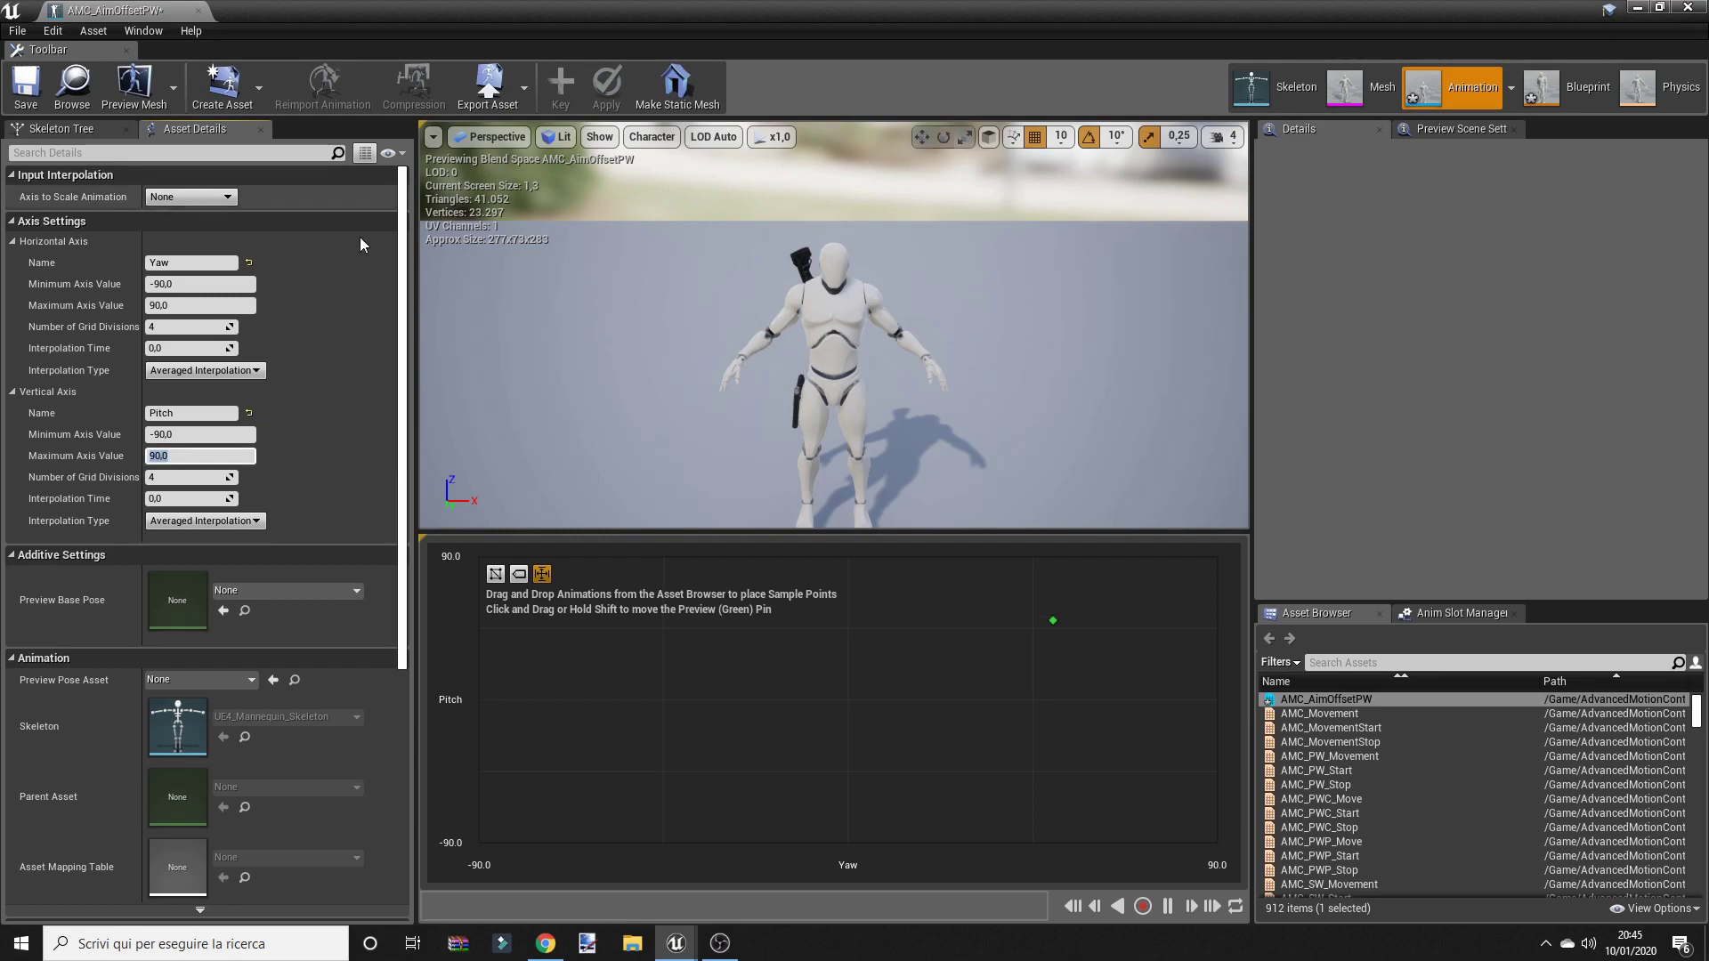
left_click(1415, 664)
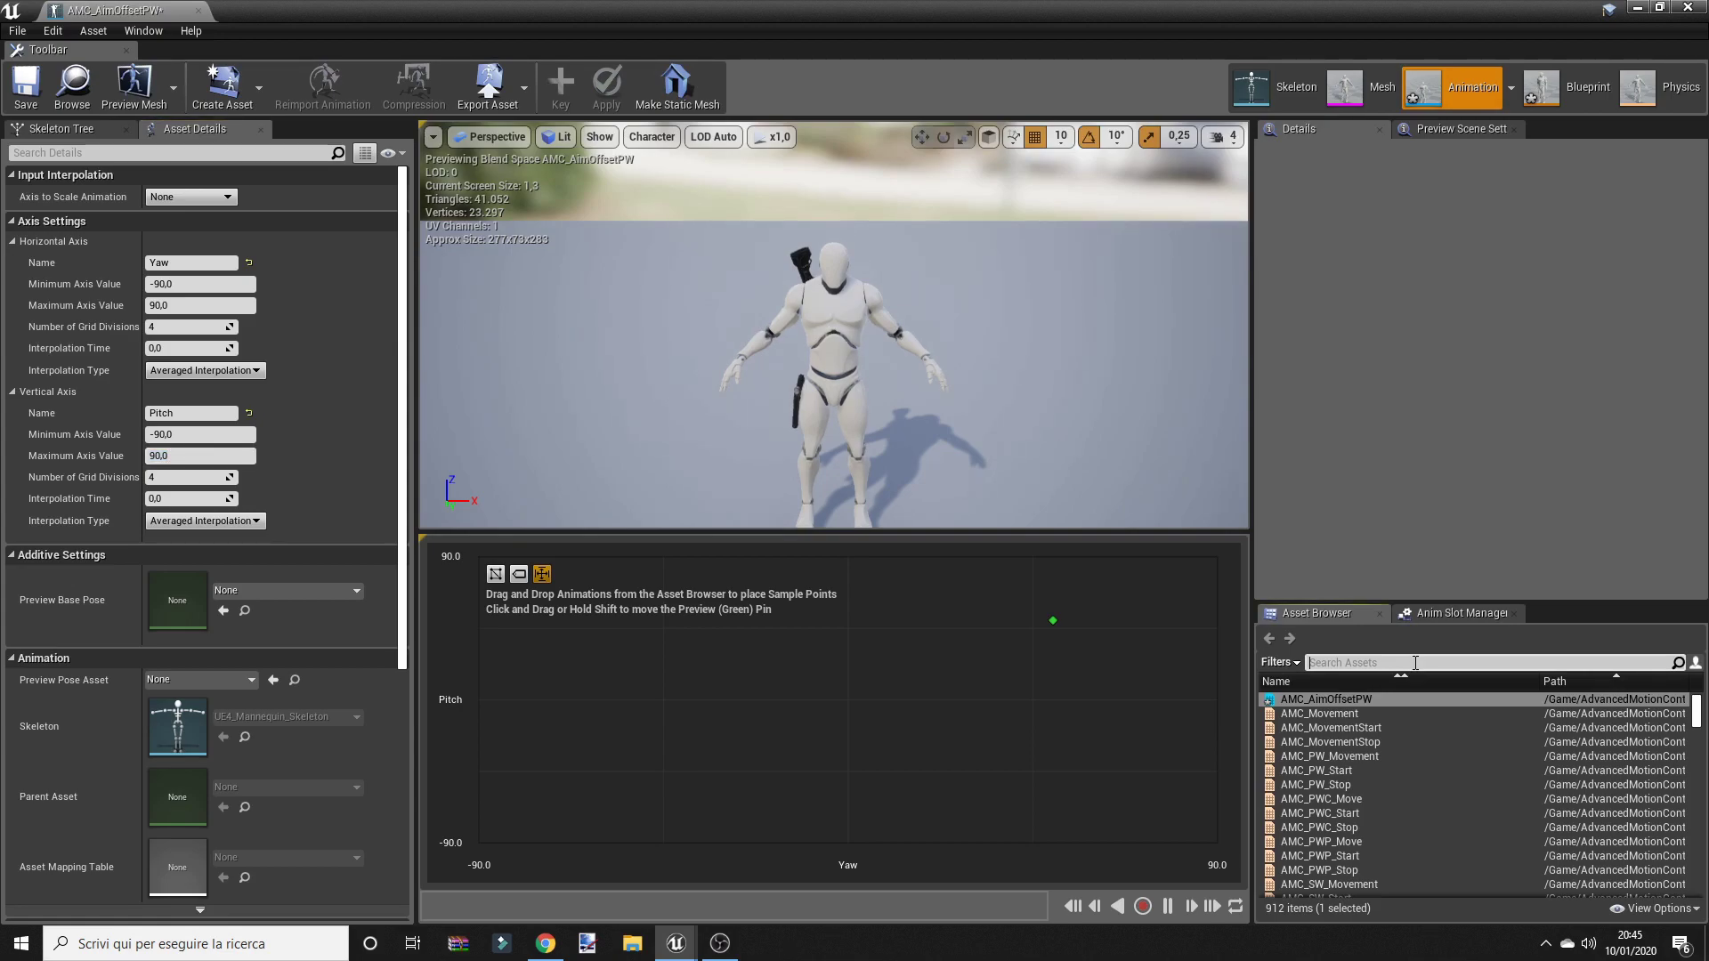
Step: Filter assets for Aim; place Aim_CC at centre, Aim_D bottom-centre, Aim_U top-centre
type("Aim")
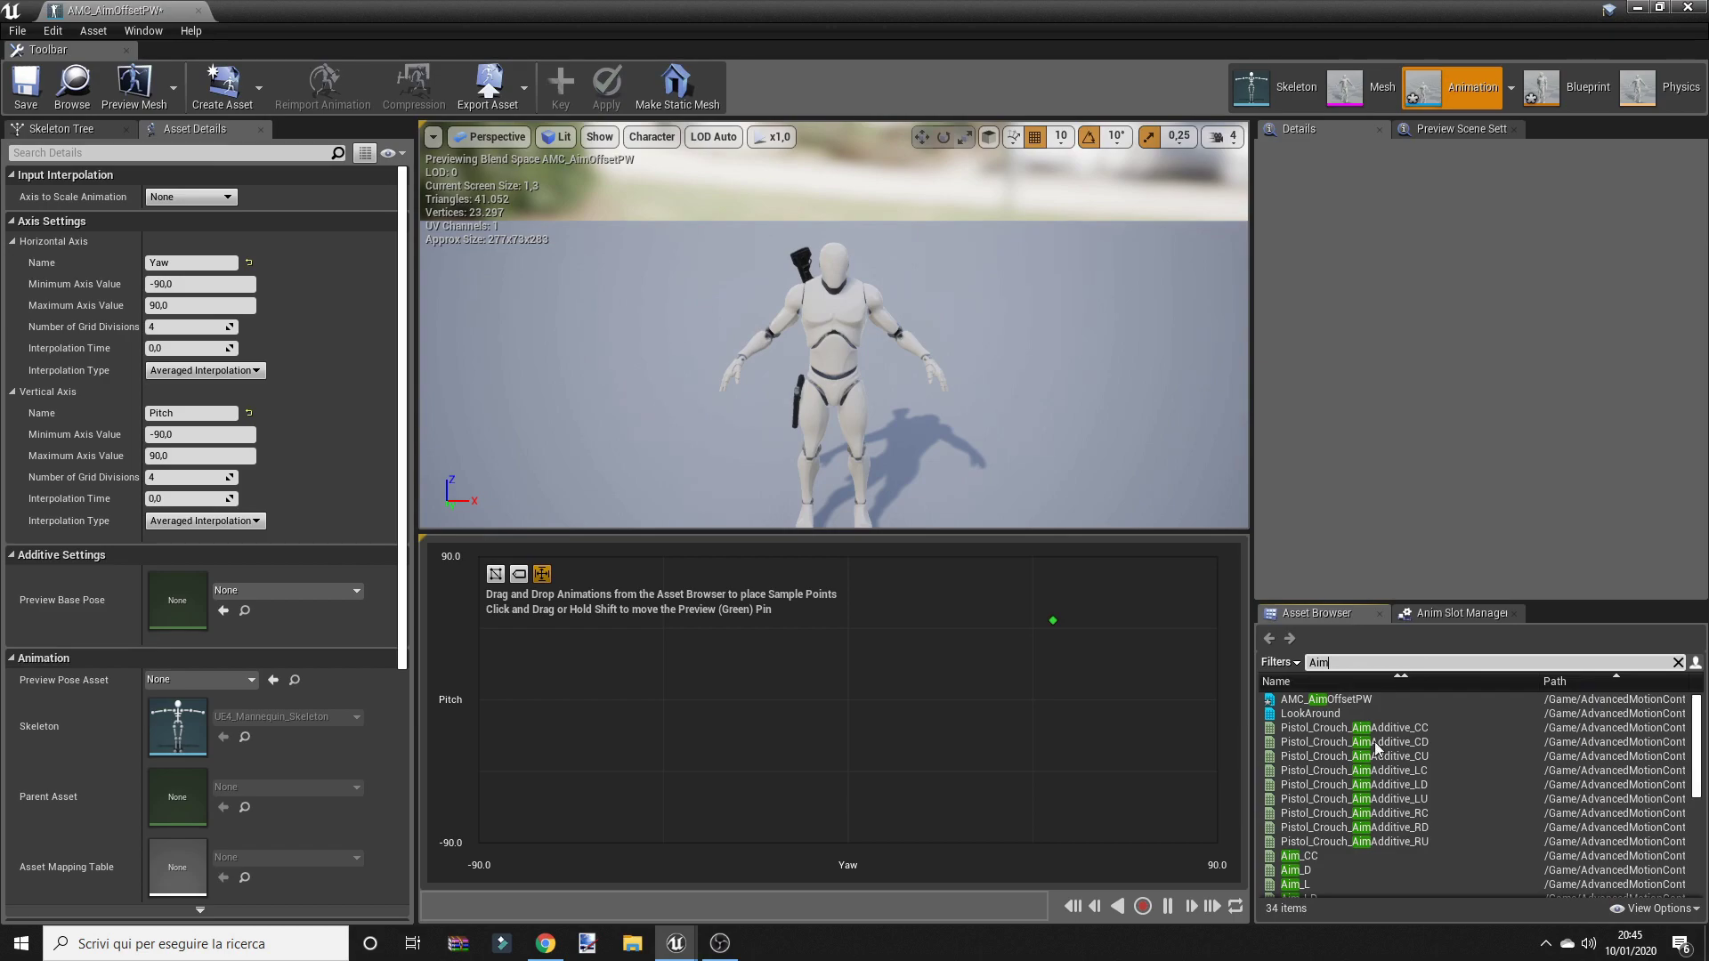
scroll(1326, 783, "down", 3)
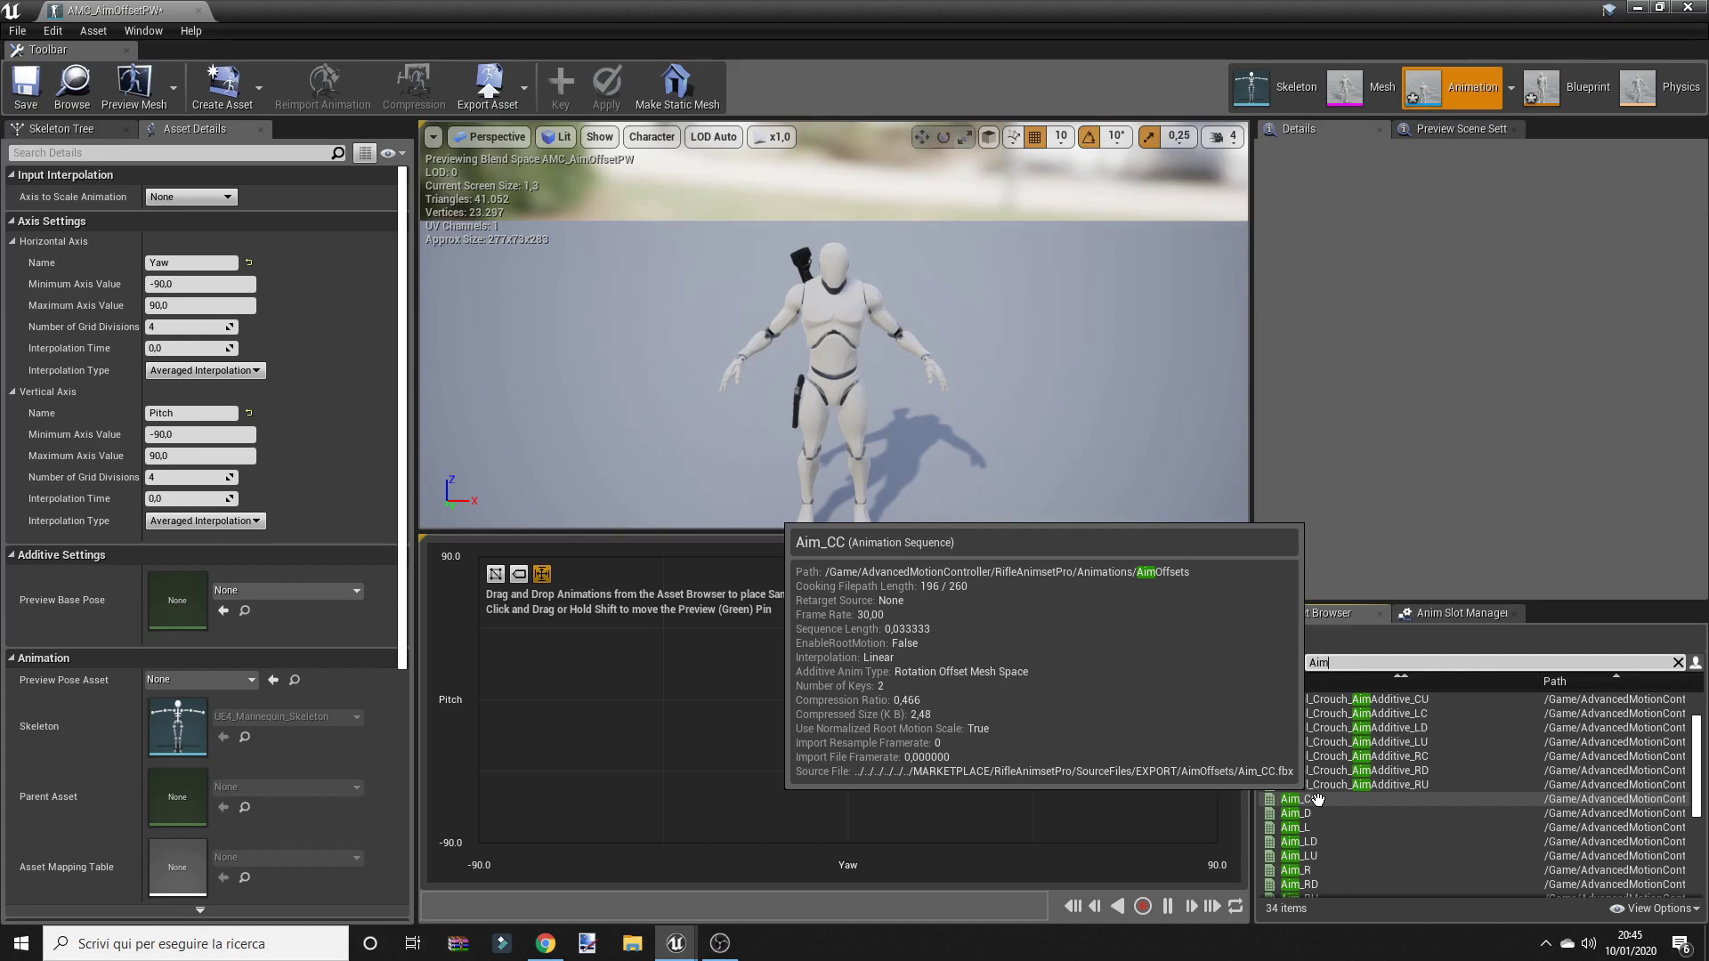
left_click_drag(1318, 799, 861, 671)
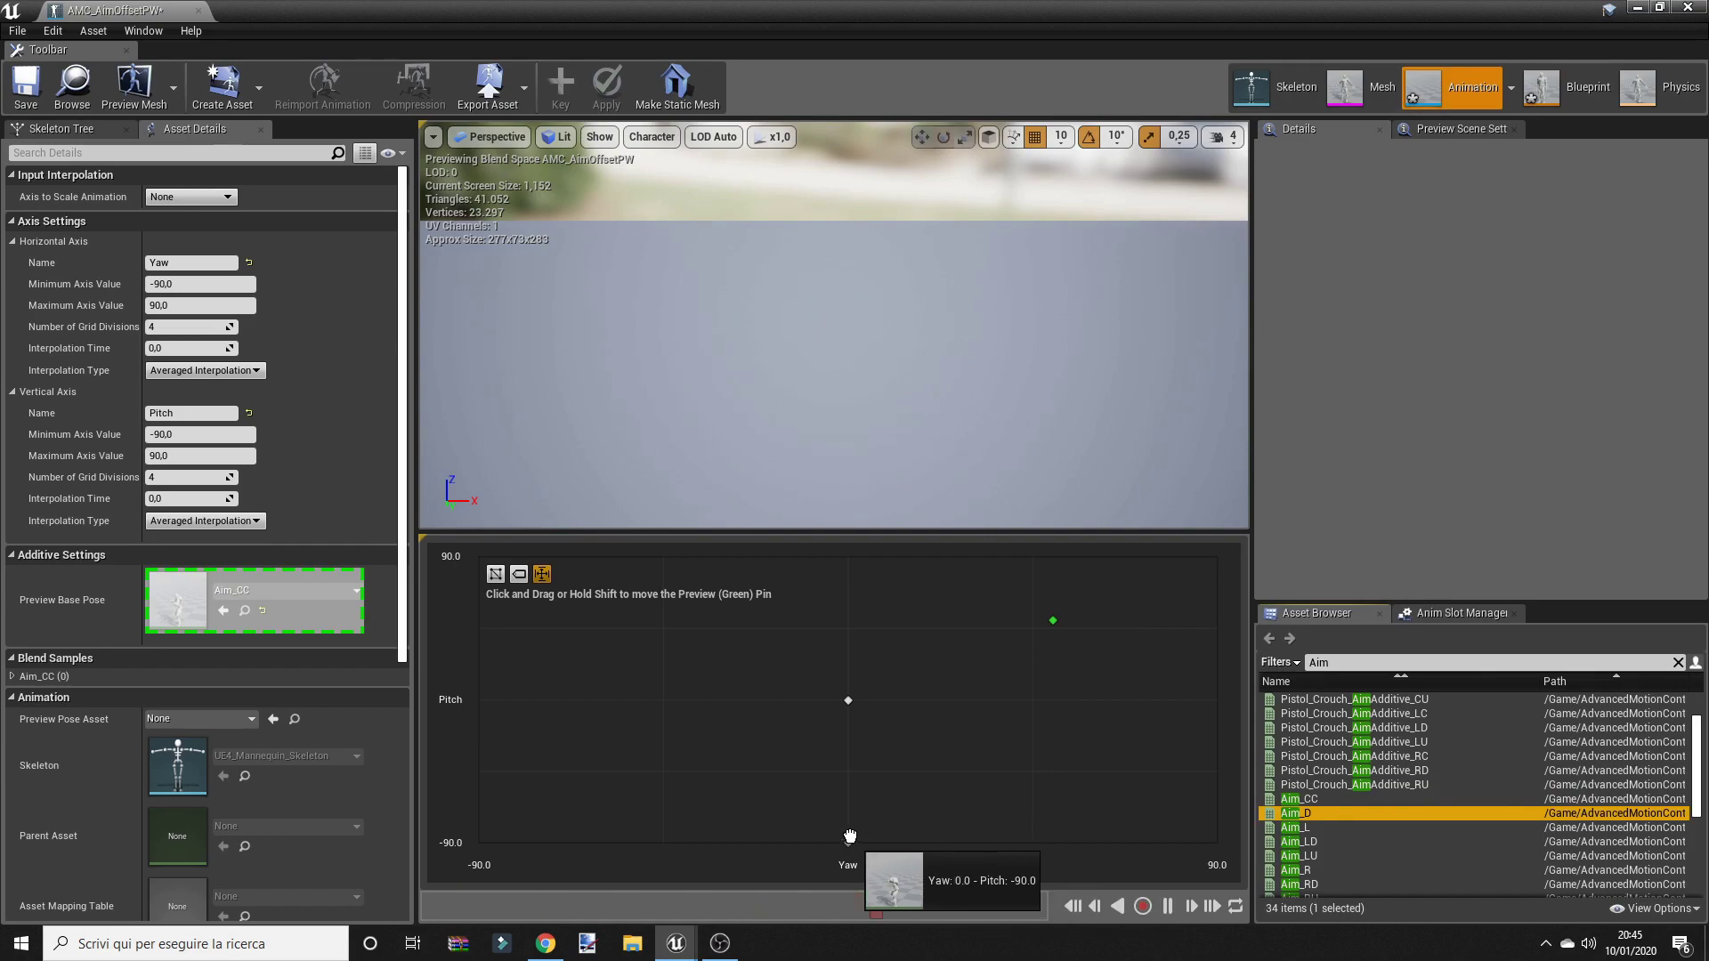
left_click_drag(1331, 811, 848, 842)
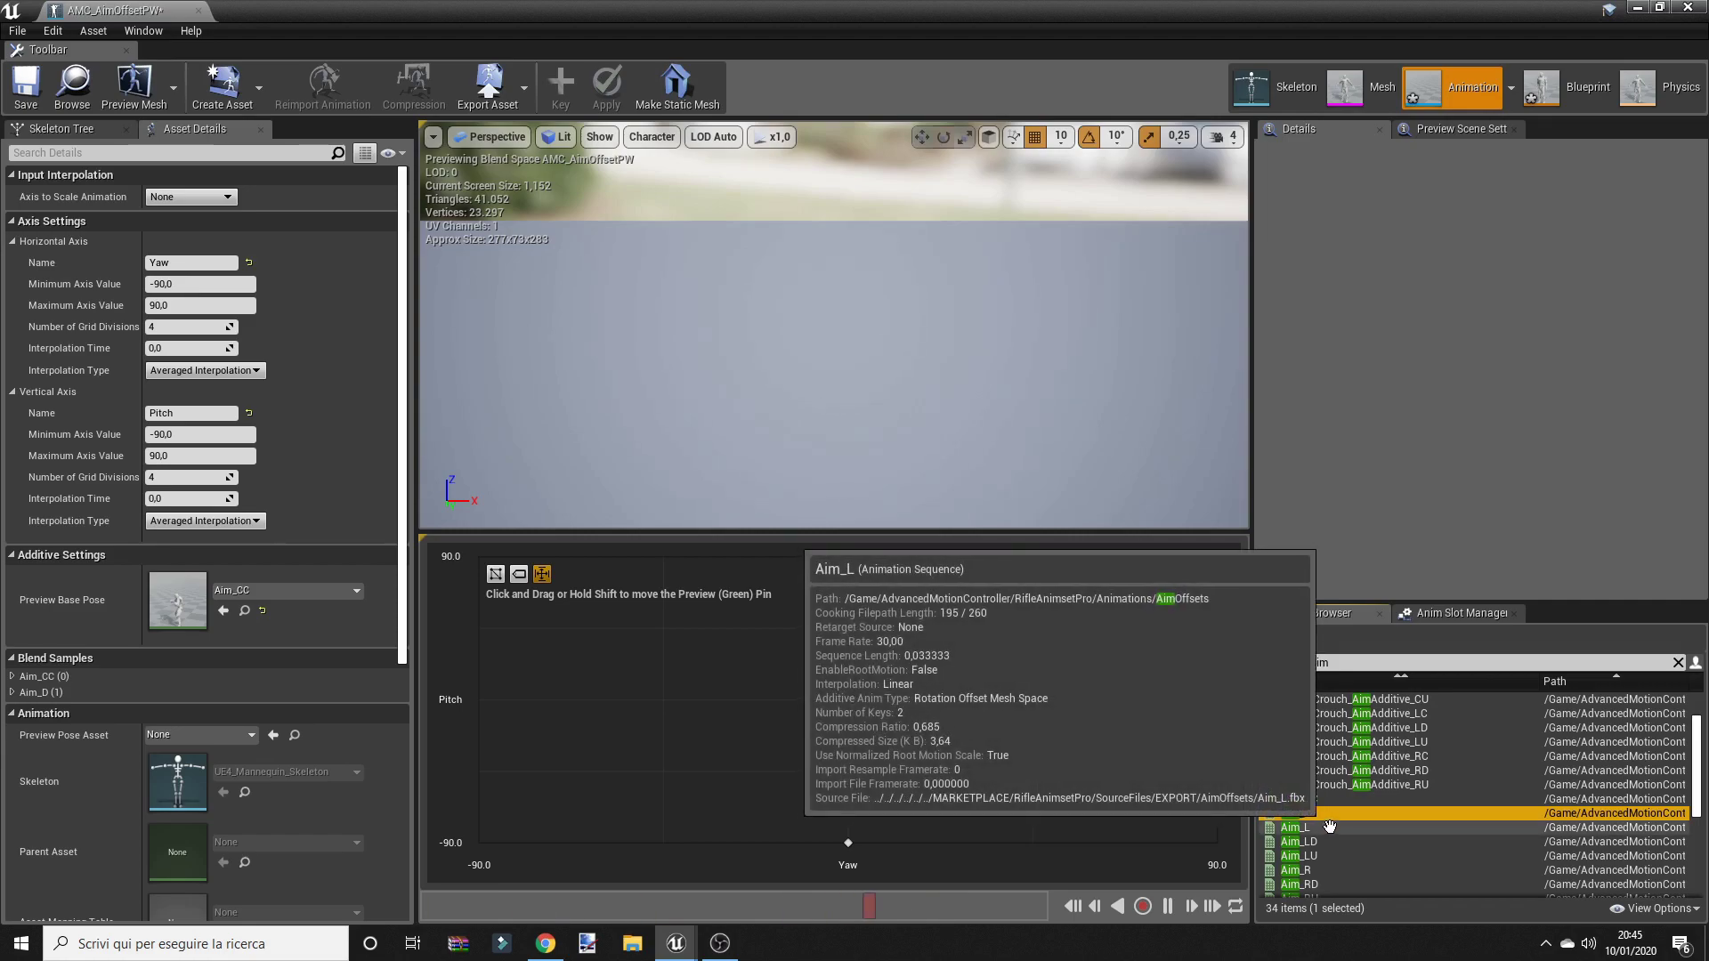
scroll(1318, 801, "down", 3)
left_click_drag(1296, 798, 847, 557)
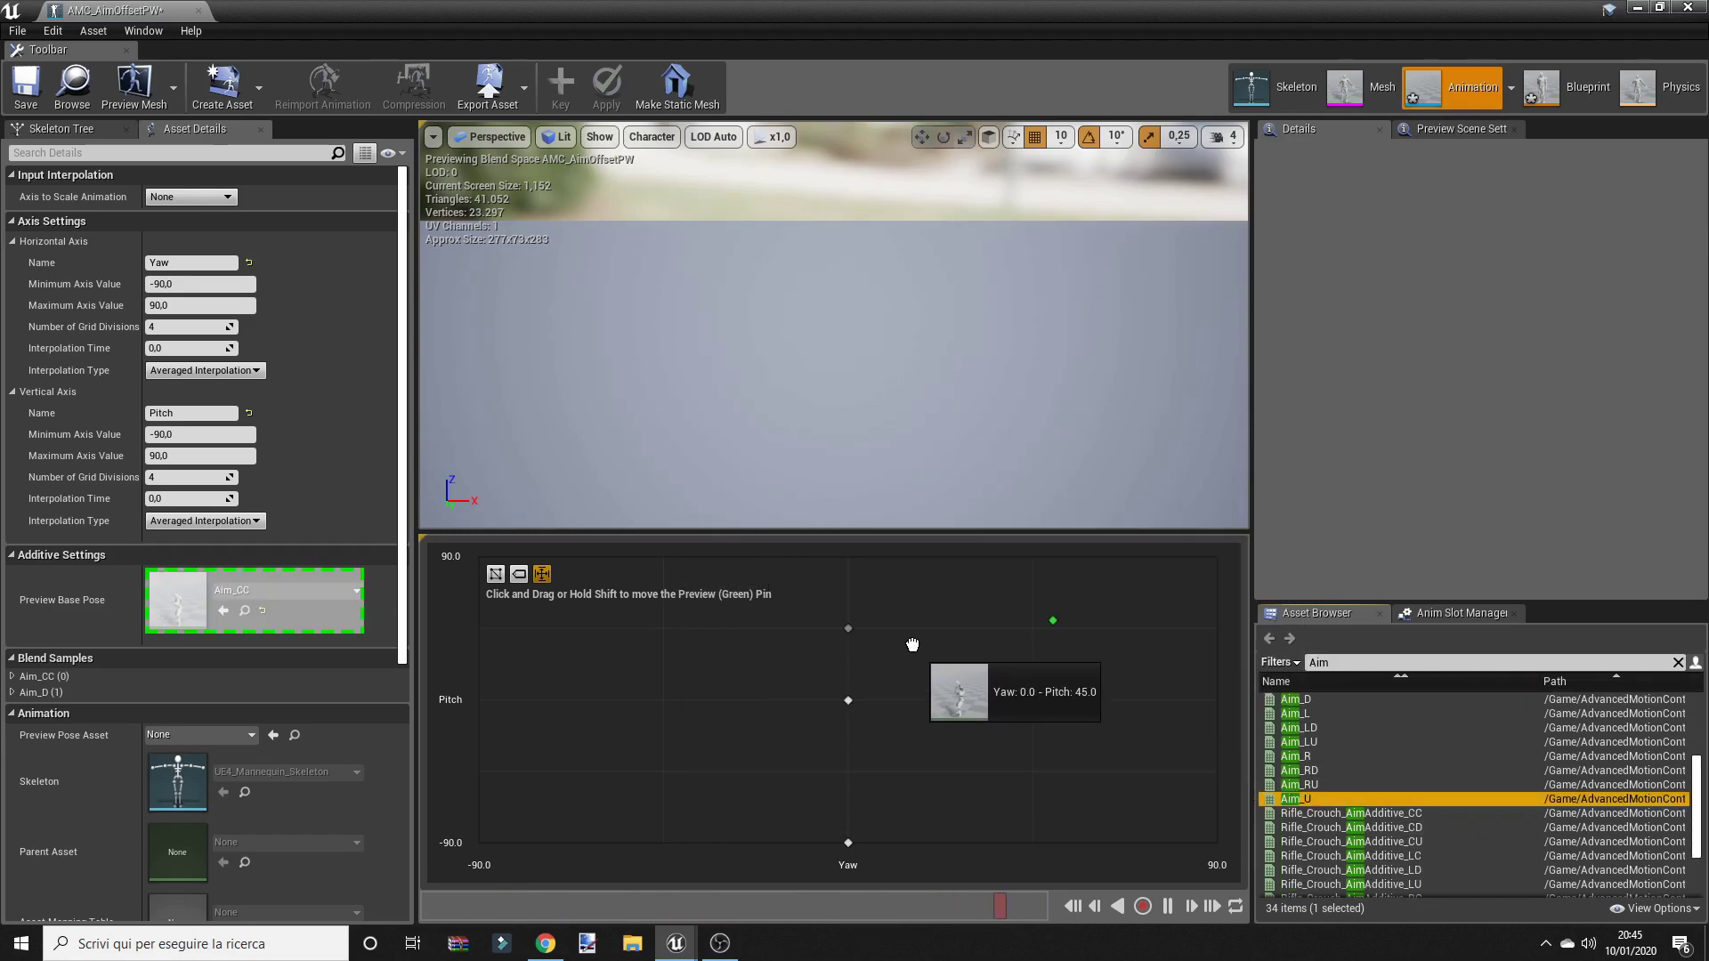
Step: Place Aim_LD, Aim_LU, Aim_R, Aim_RD and Aim_L on their corner and edge grid points
scroll(1340, 783, "up", 2)
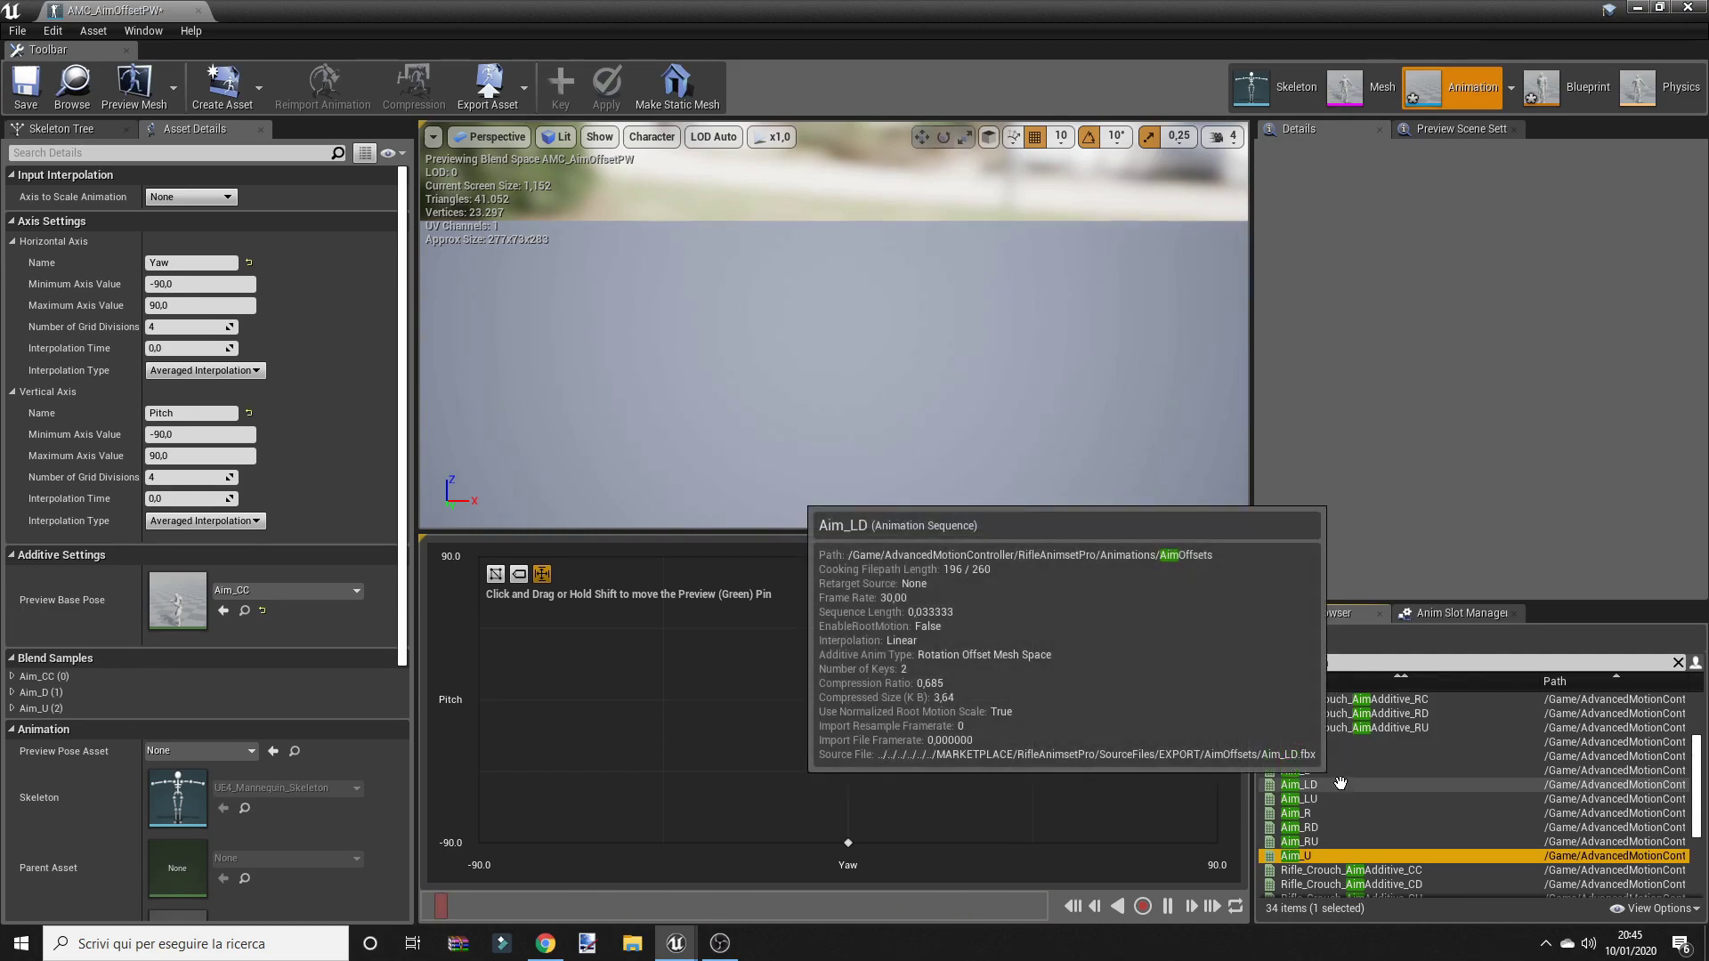
left_click_drag(1339, 782, 485, 841)
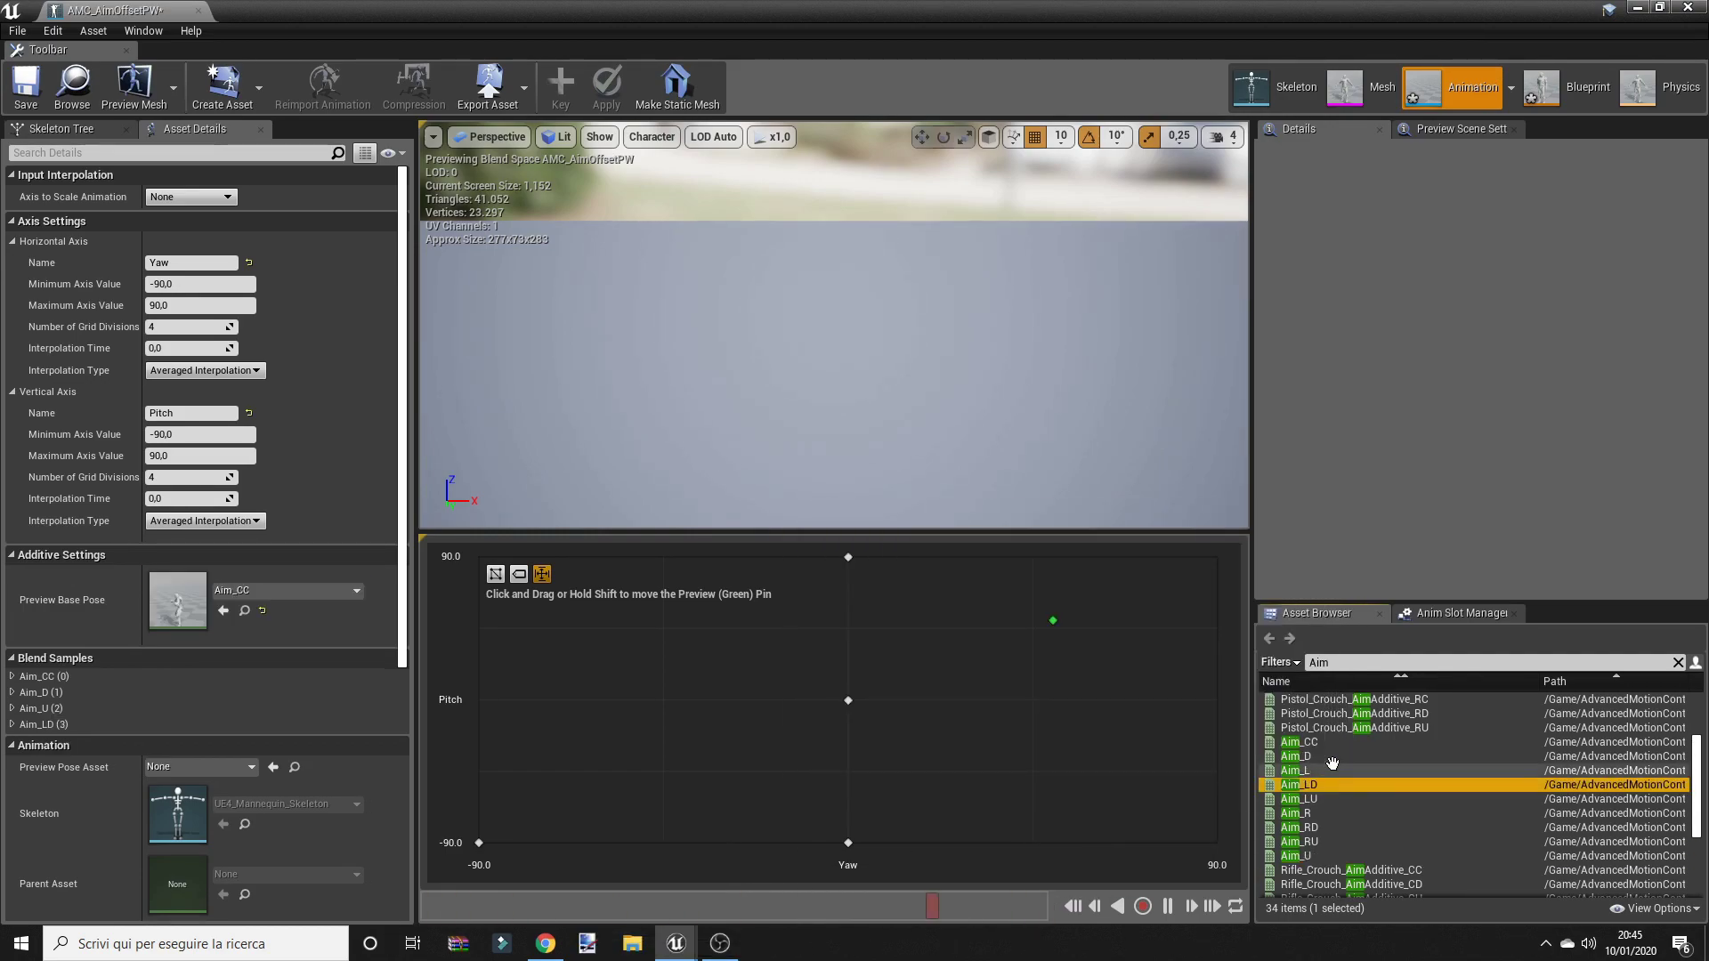
left_click_drag(1297, 800, 482, 555)
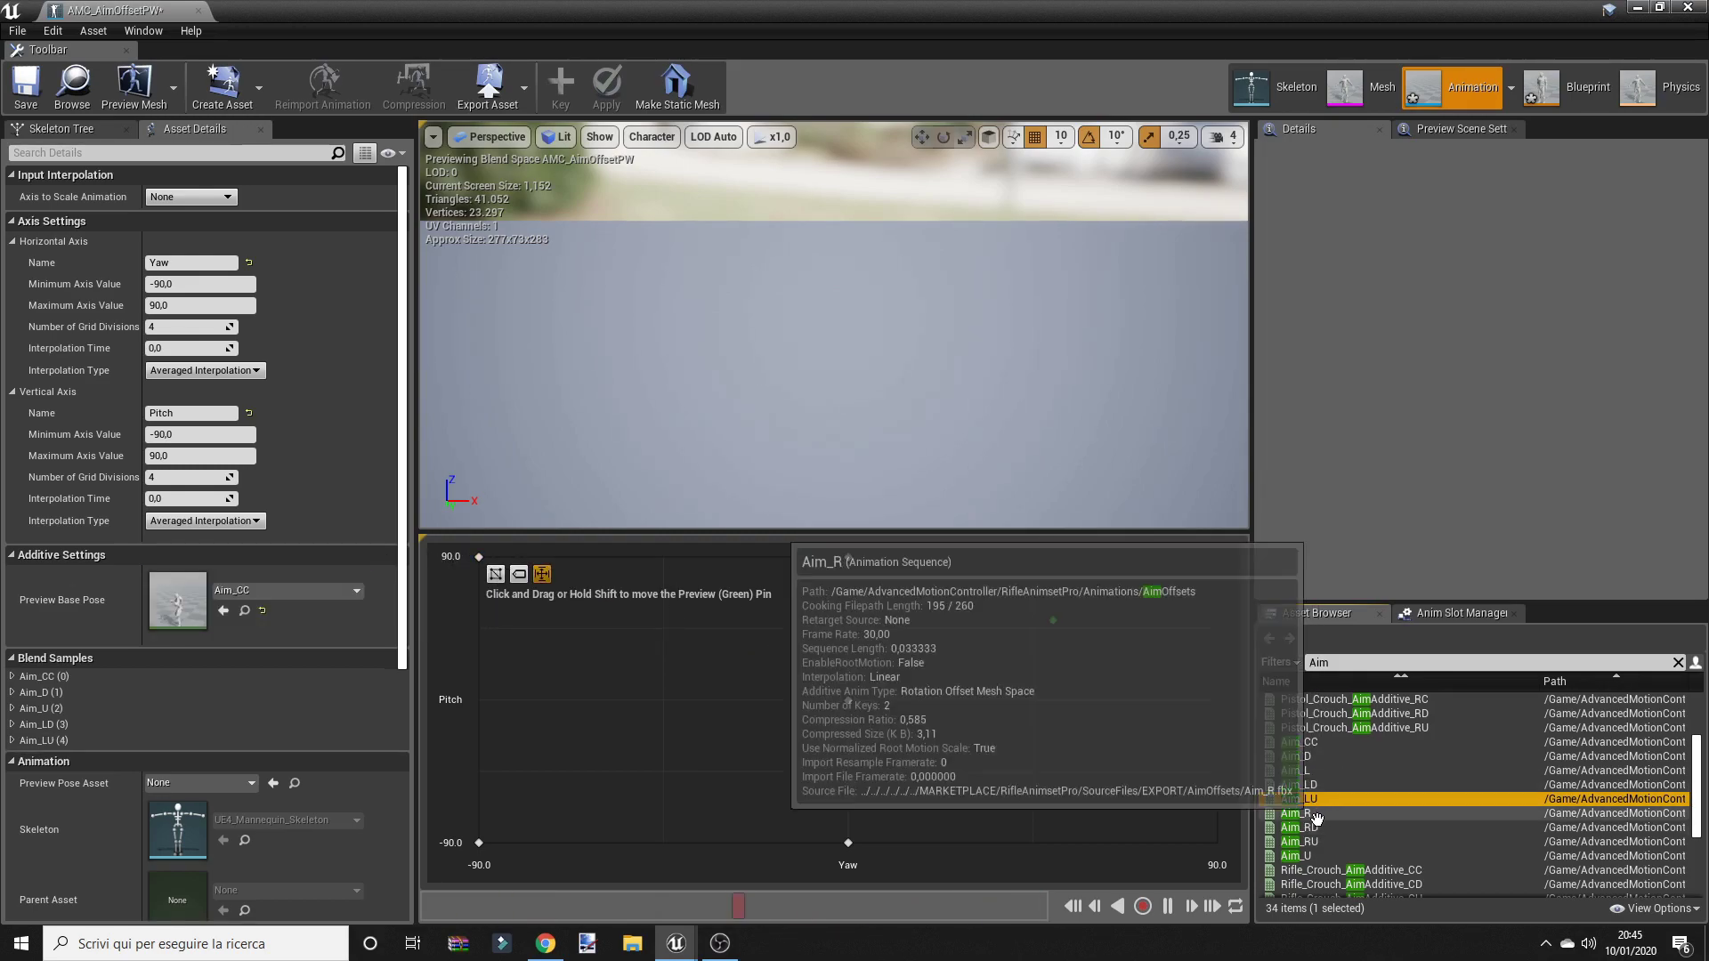
mouse_move(1296, 812)
left_mouse_down()
mouse_move(1297, 758)
mouse_move(1215, 700)
left_mouse_up()
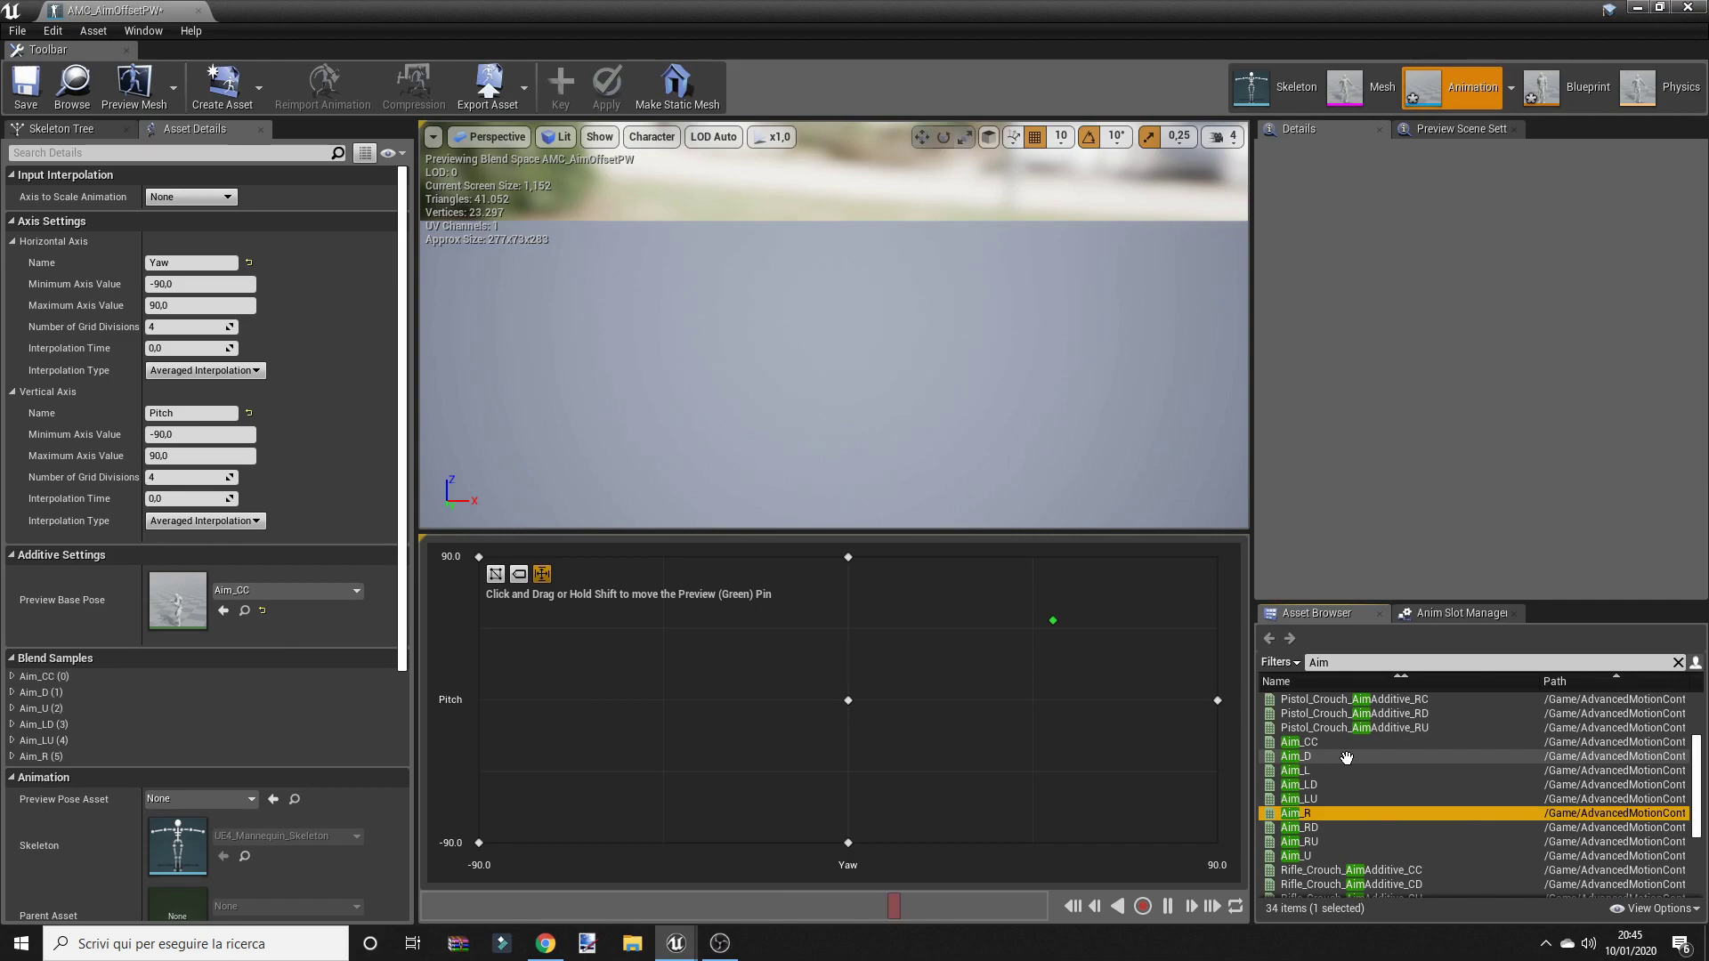
mouse_move(1331, 826)
left_mouse_down()
mouse_move(1260, 669)
mouse_move(1217, 842)
mouse_move(1233, 722)
mouse_move(1217, 557)
left_mouse_up()
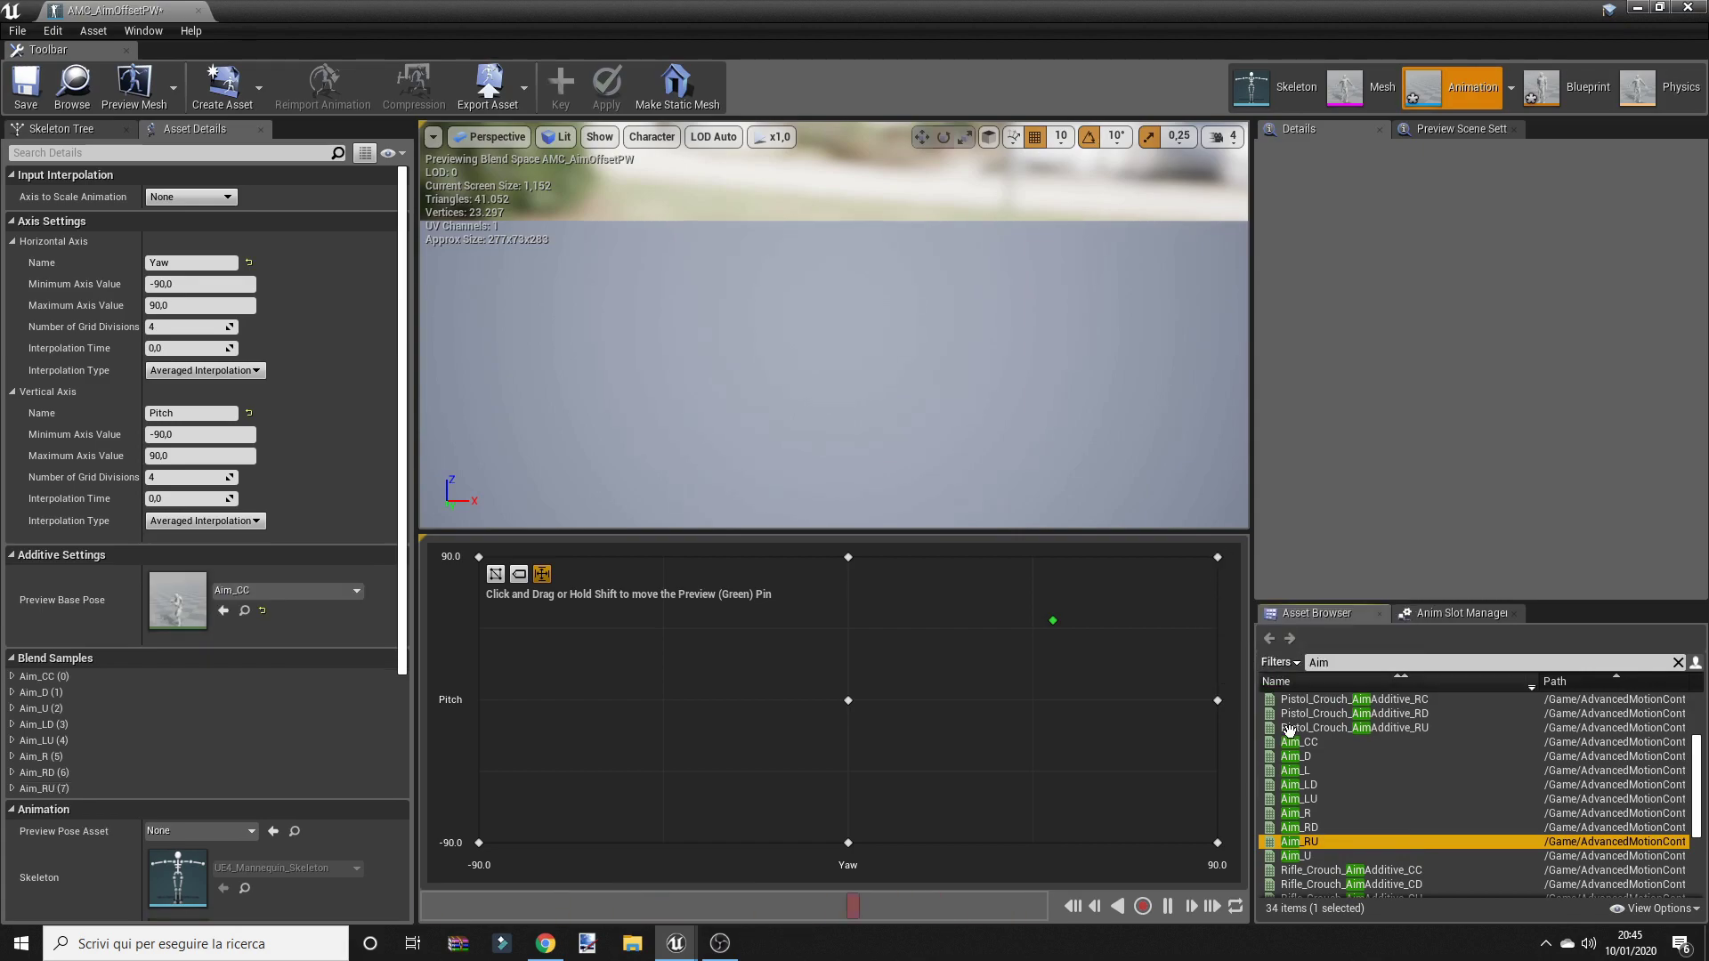
left_click_drag(1285, 770, 479, 700)
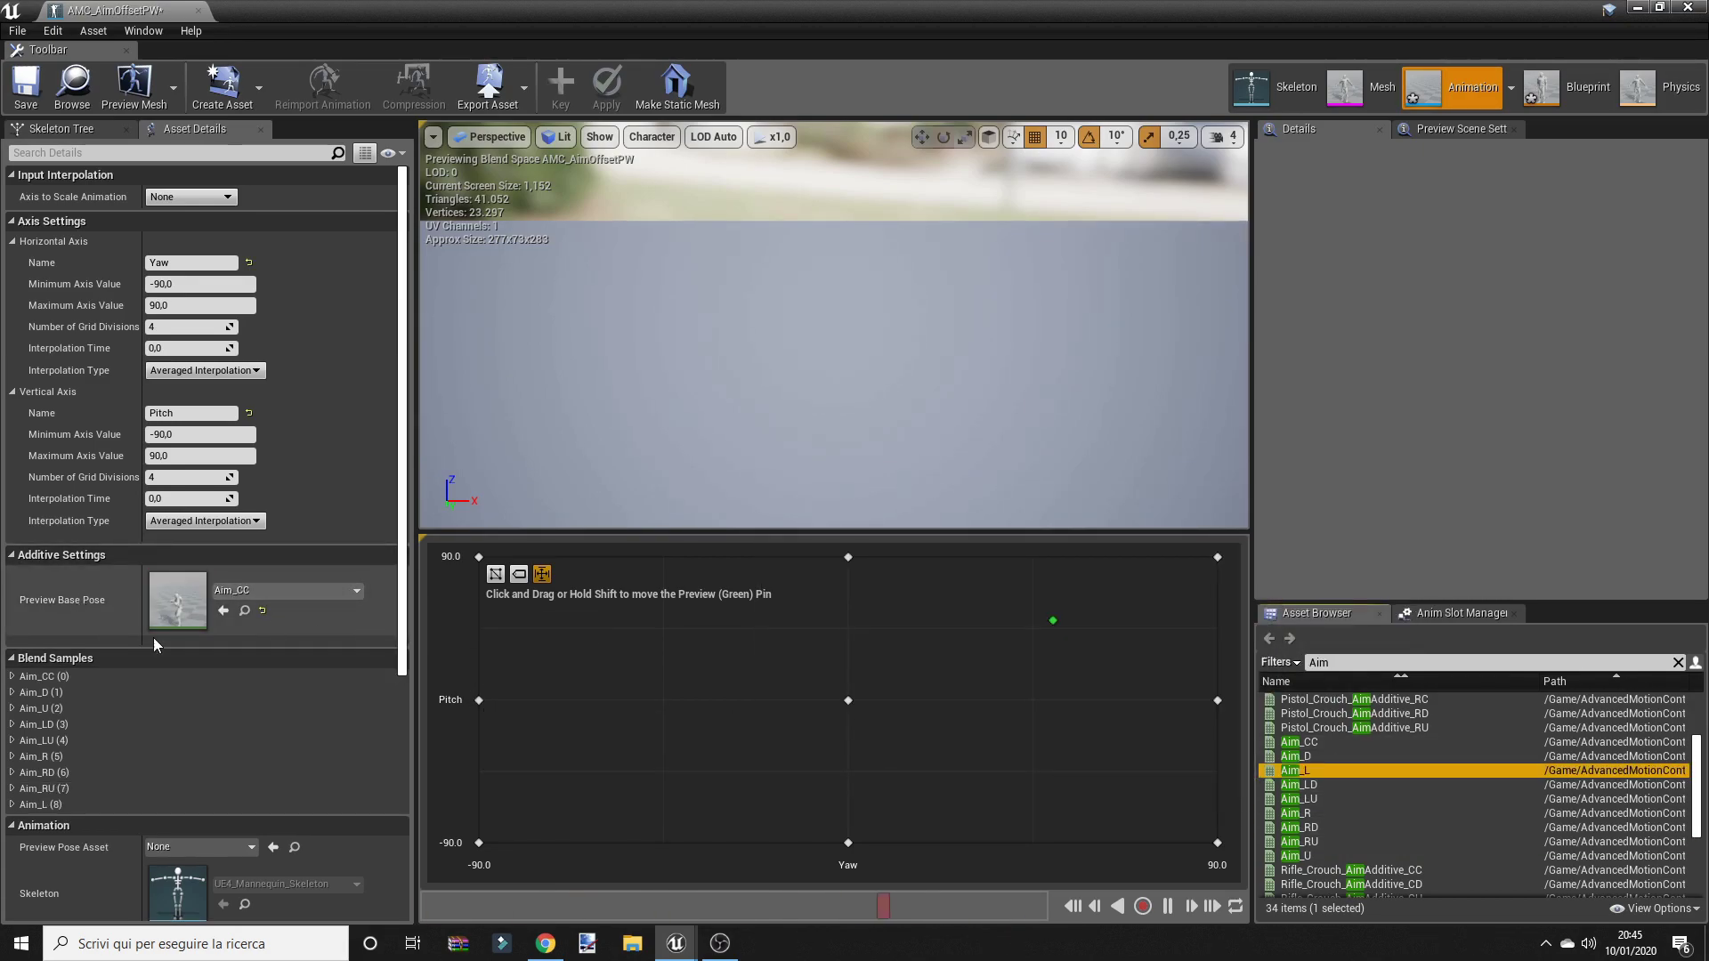
Step: Set Rifle_Idle as the aim offset's preview base pose and save the asset
left_click(301, 594)
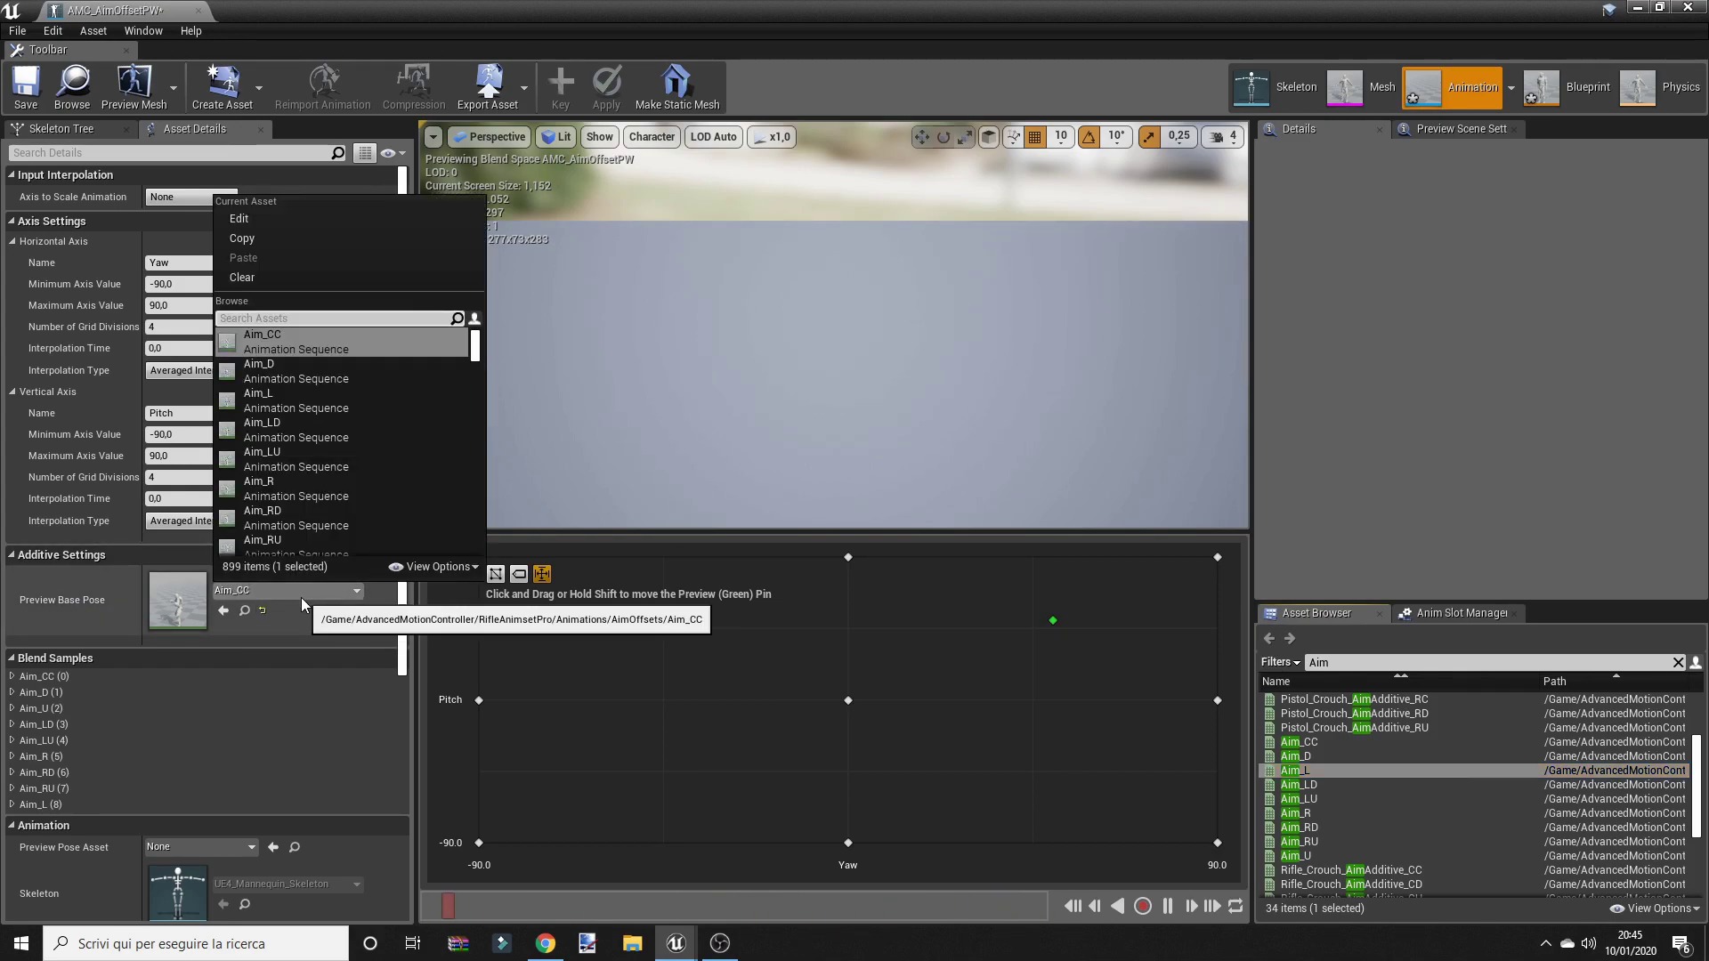
type("rifle")
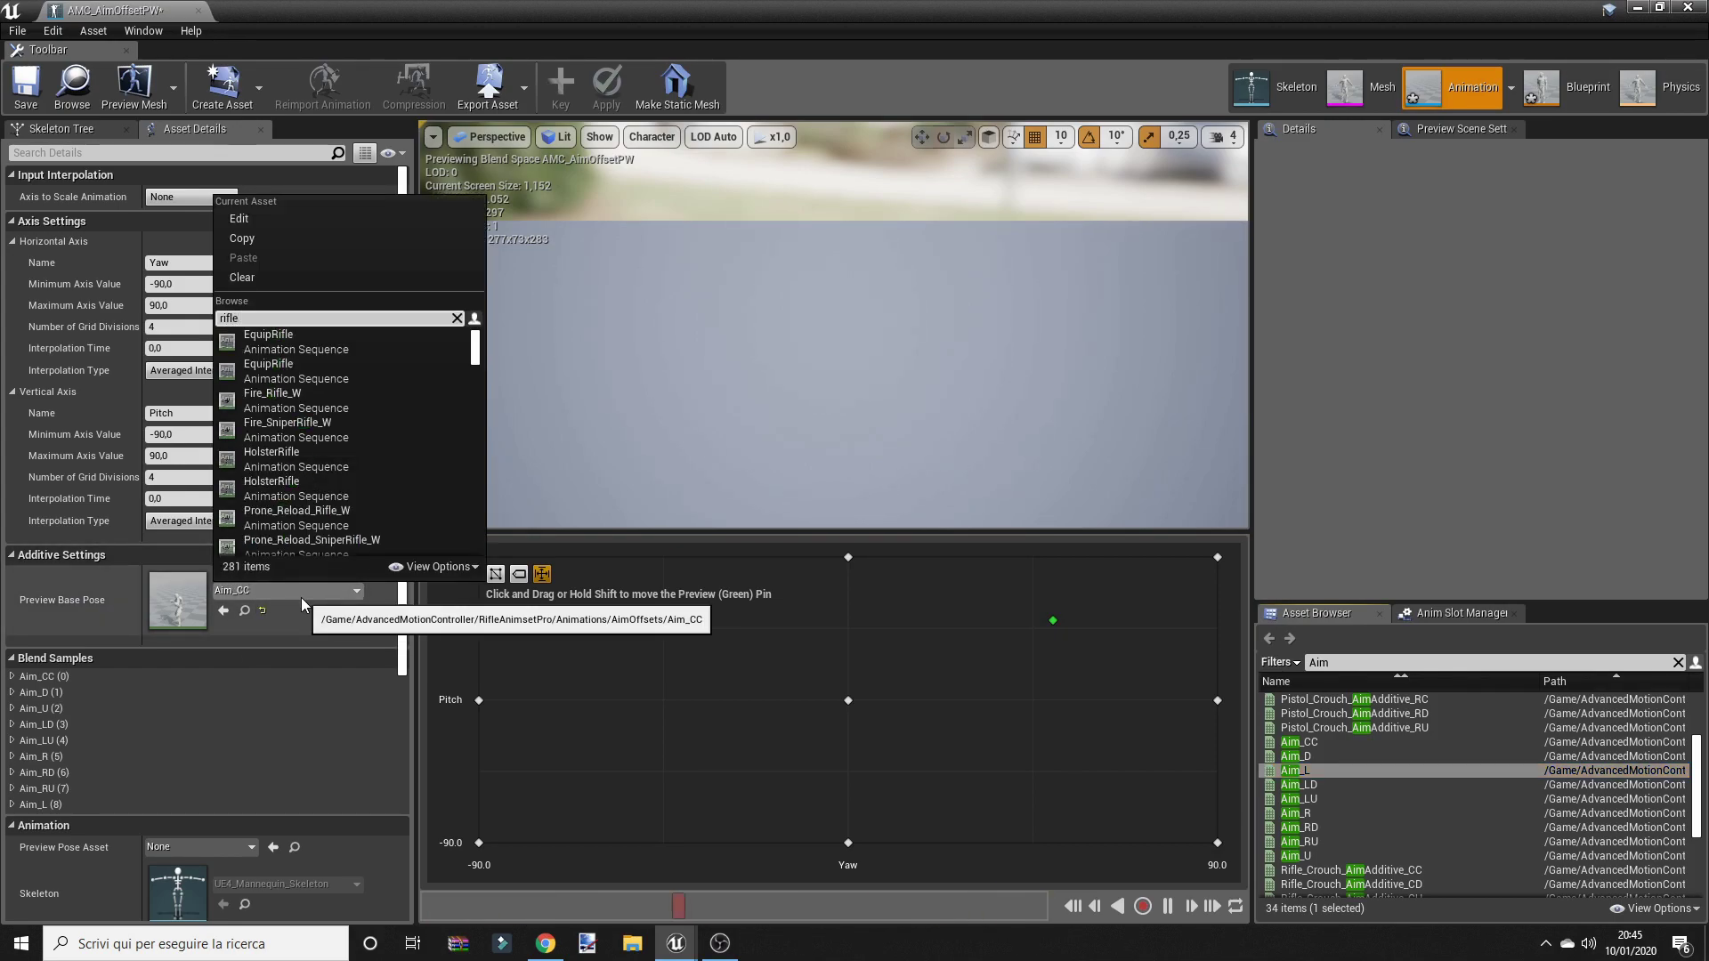
type(" Idle")
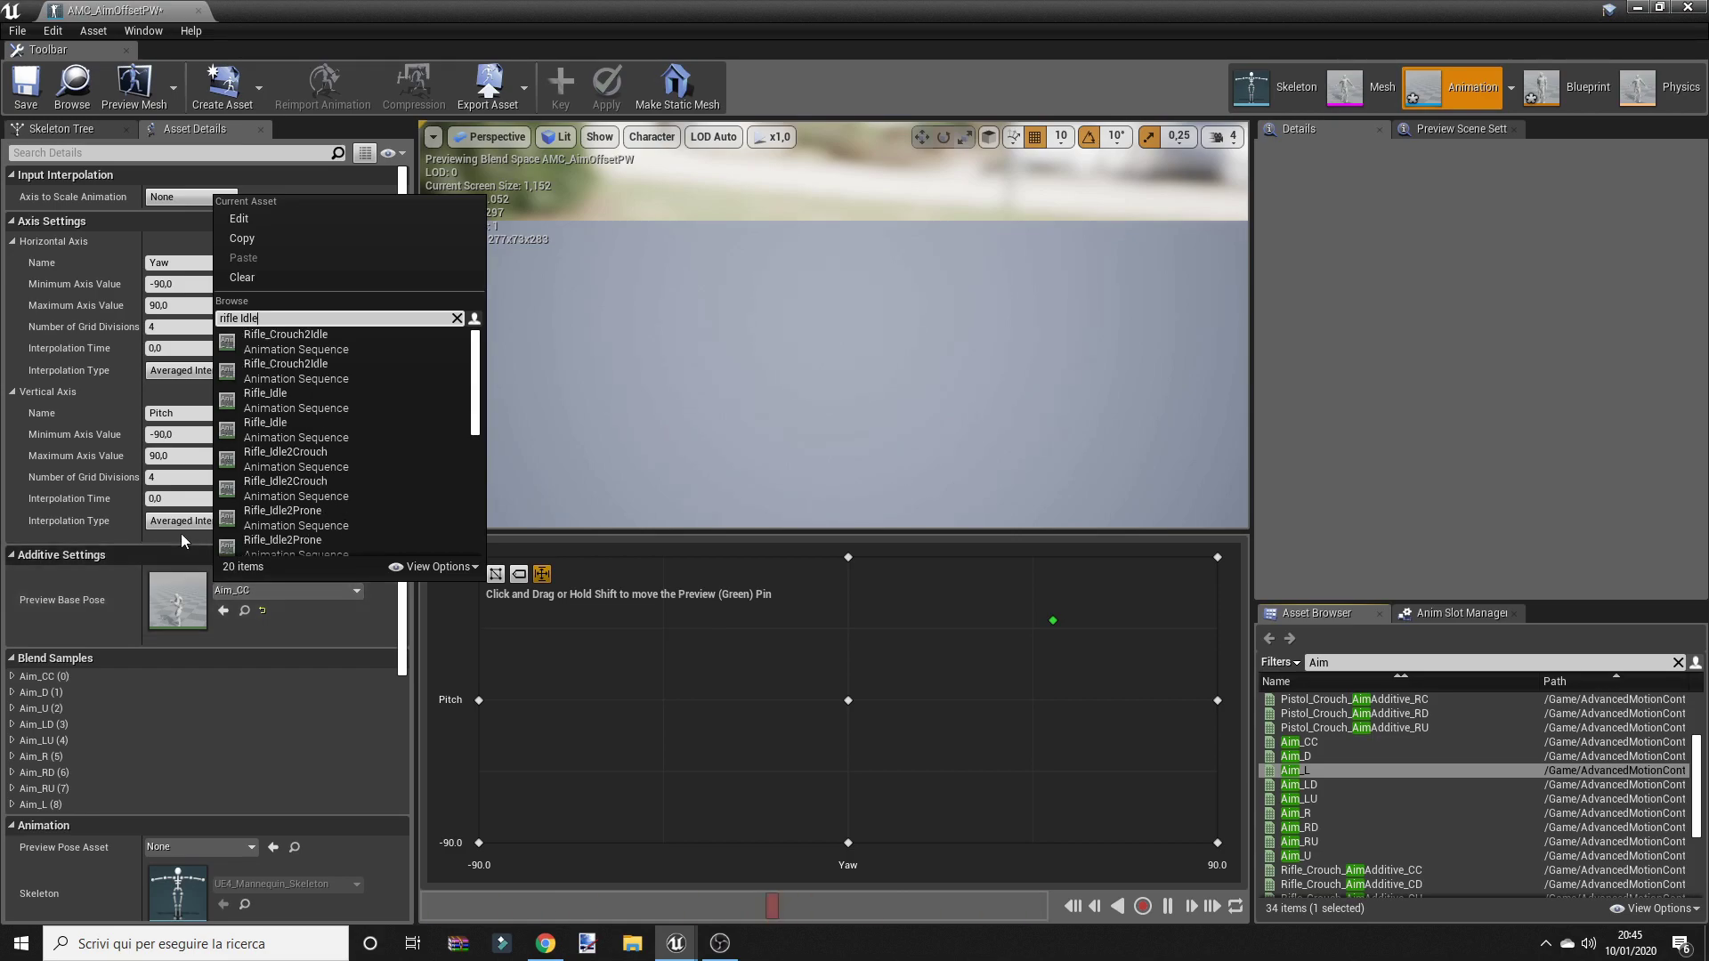
left_click(276, 440)
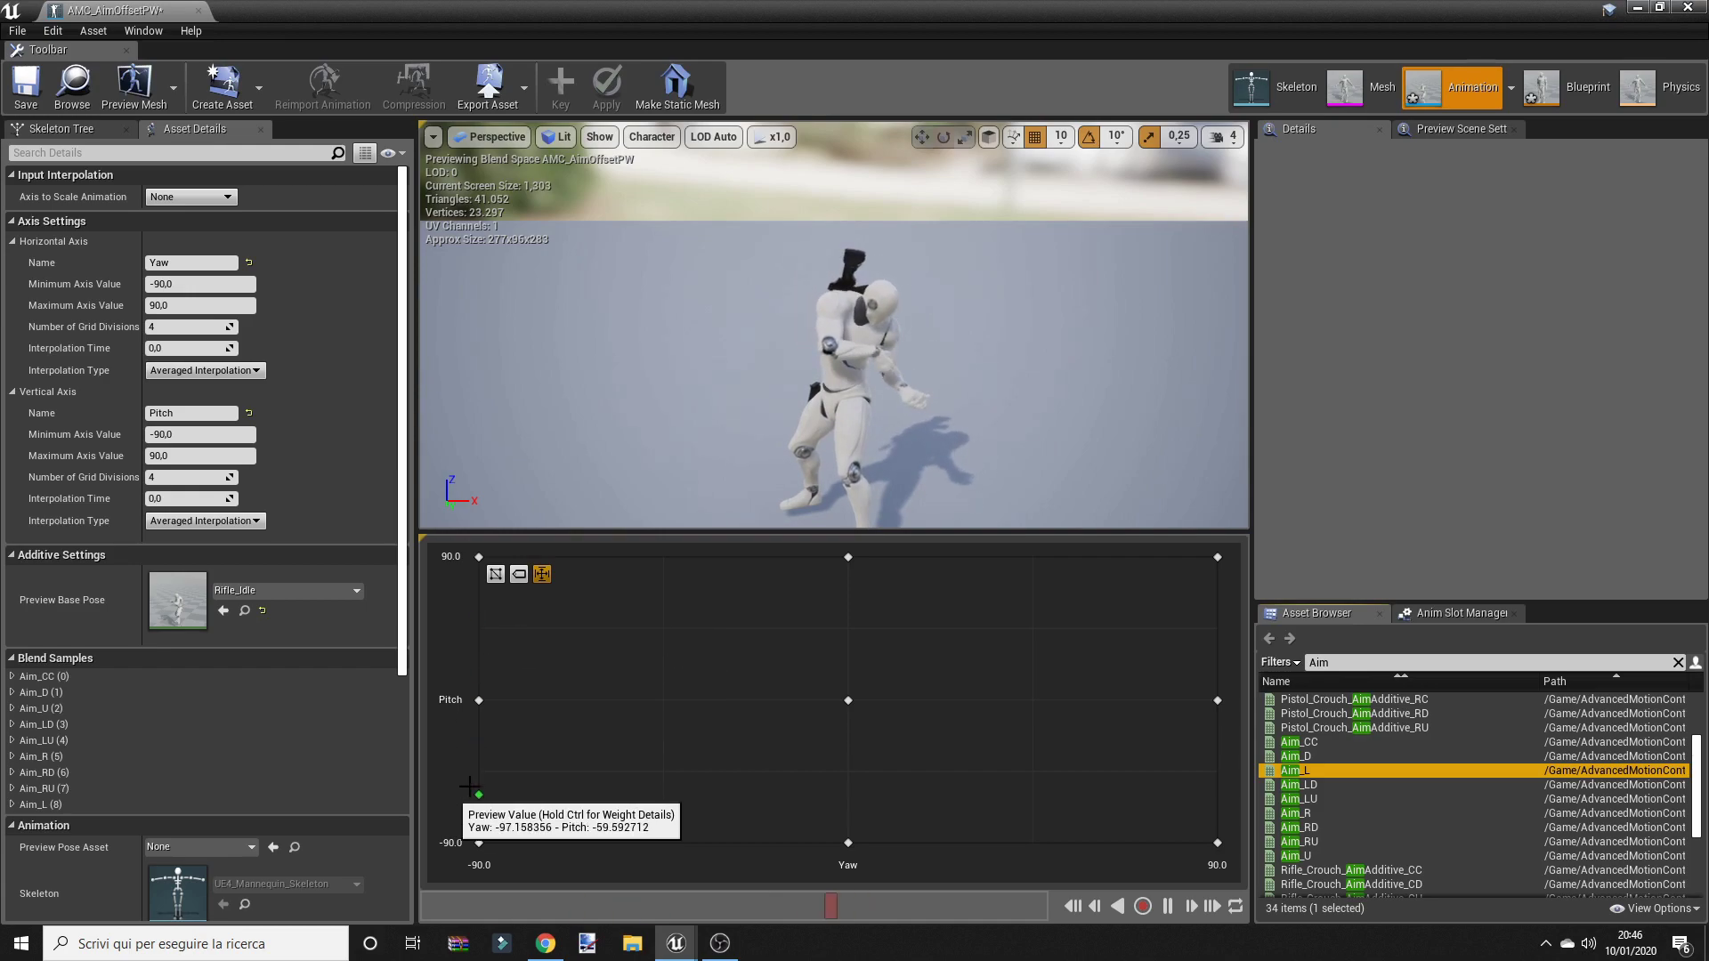
left_click(15, 98)
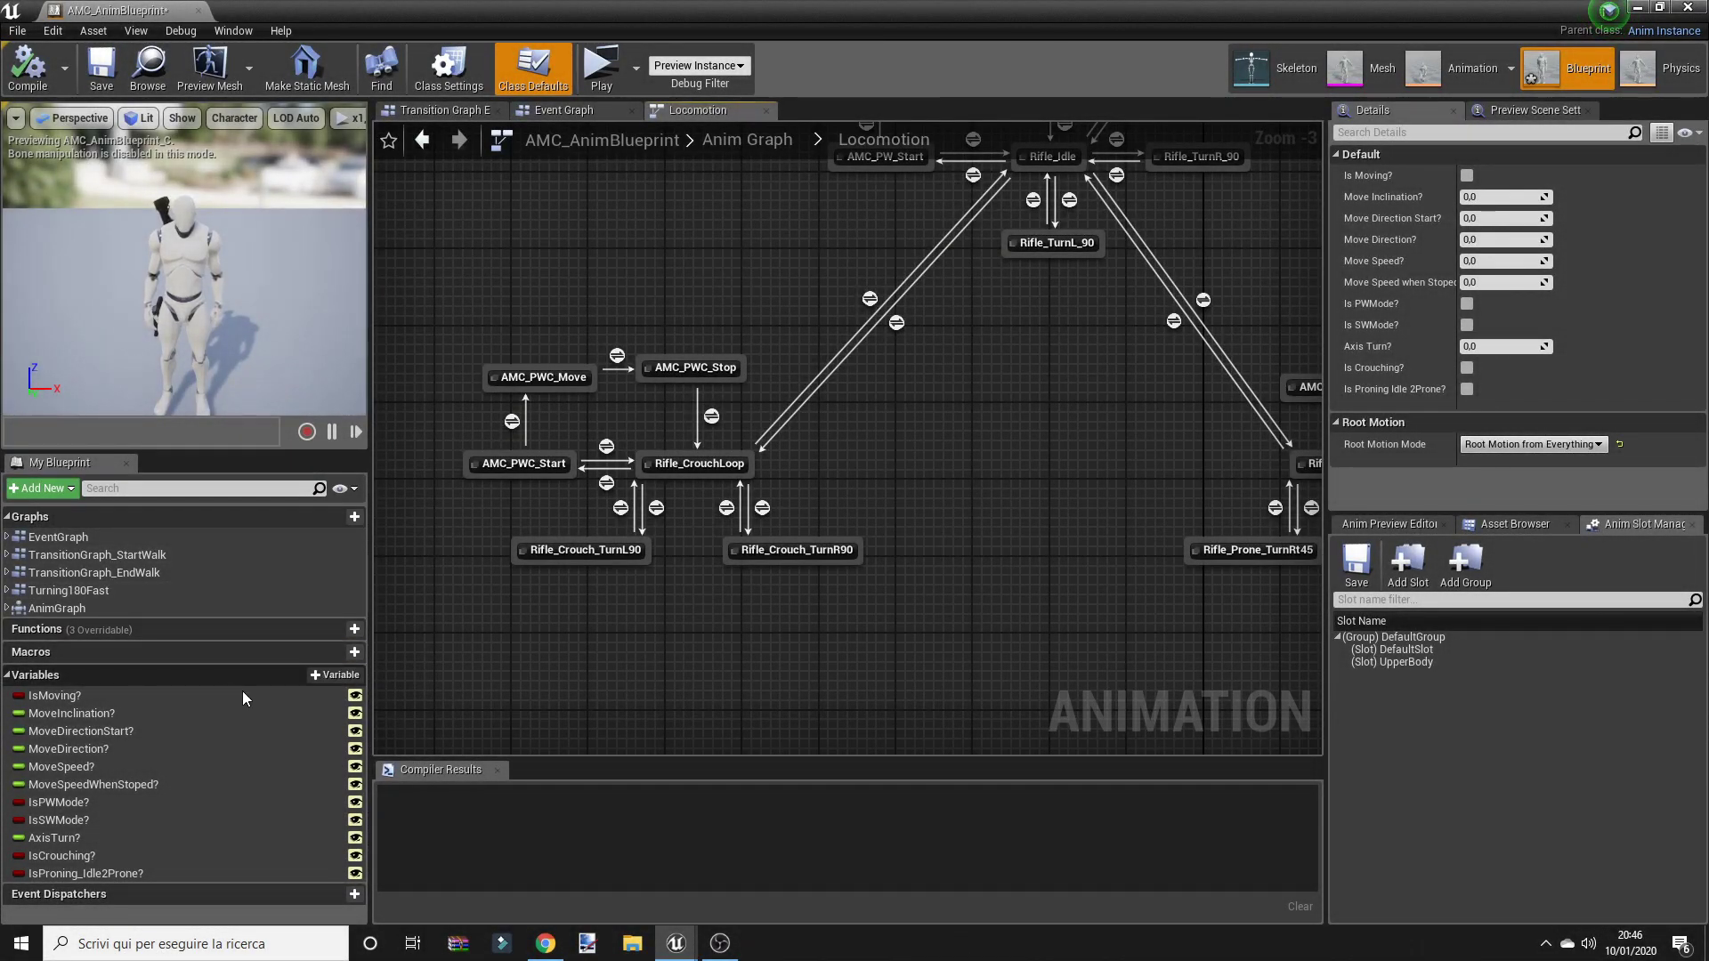
Step: Add a new variable and make it an instance-editable Float
left_click(325, 674)
type("Time")
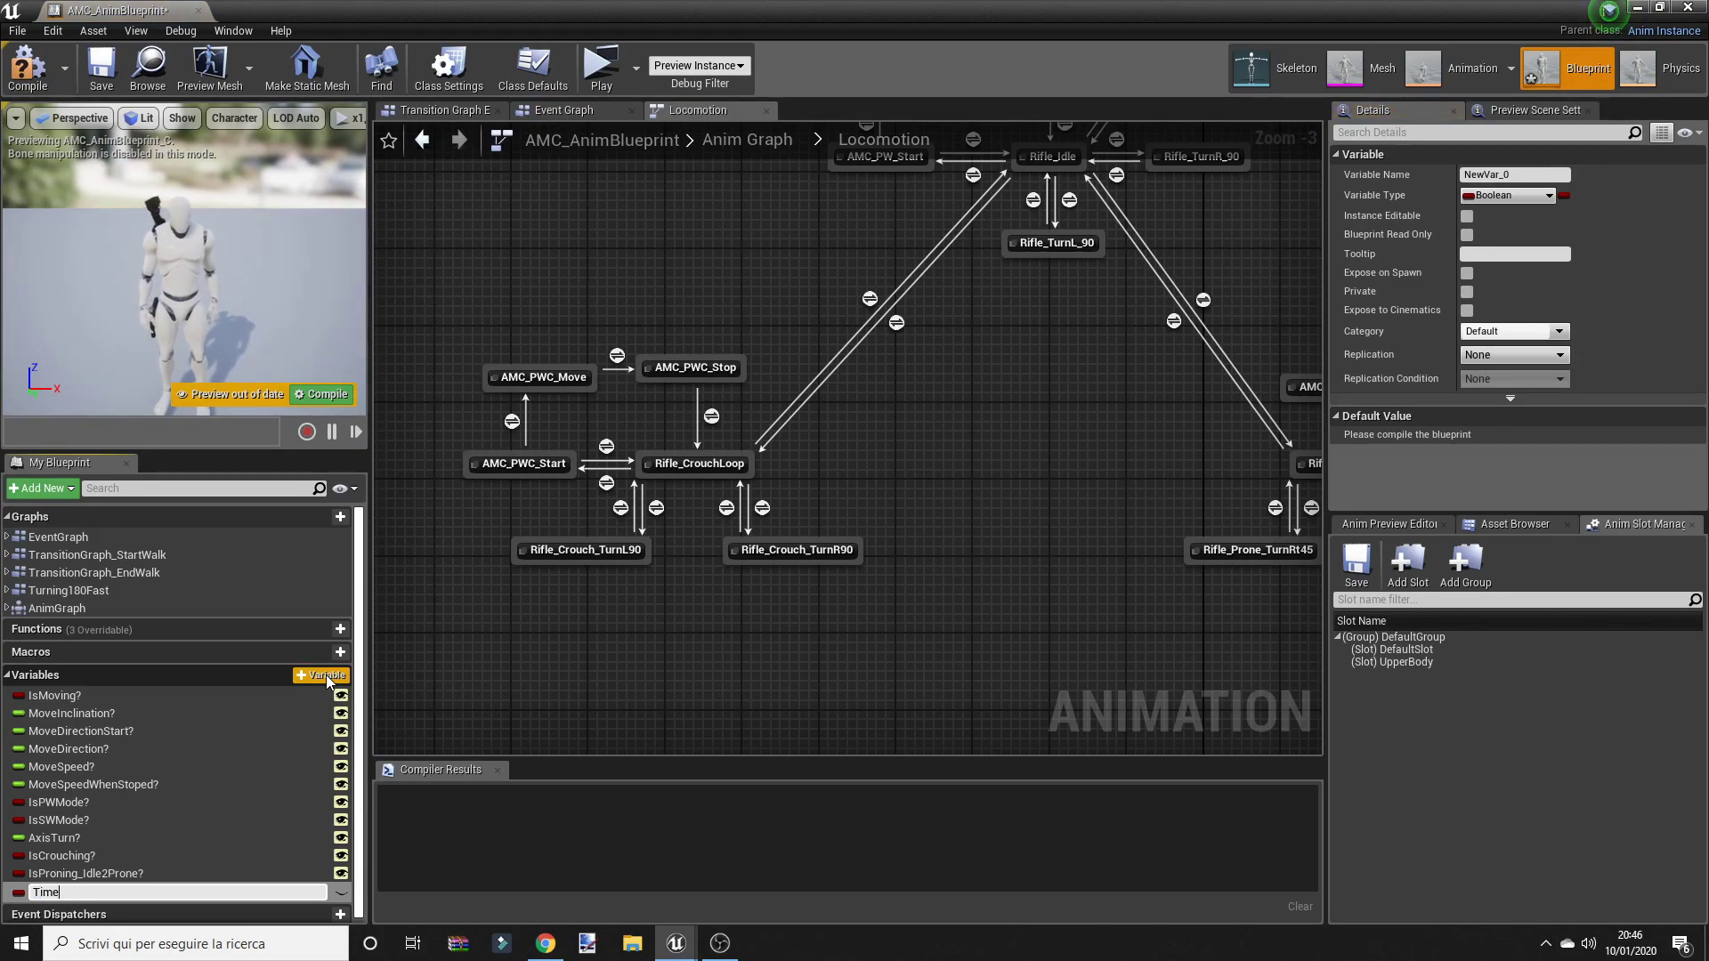
left_click(340, 891)
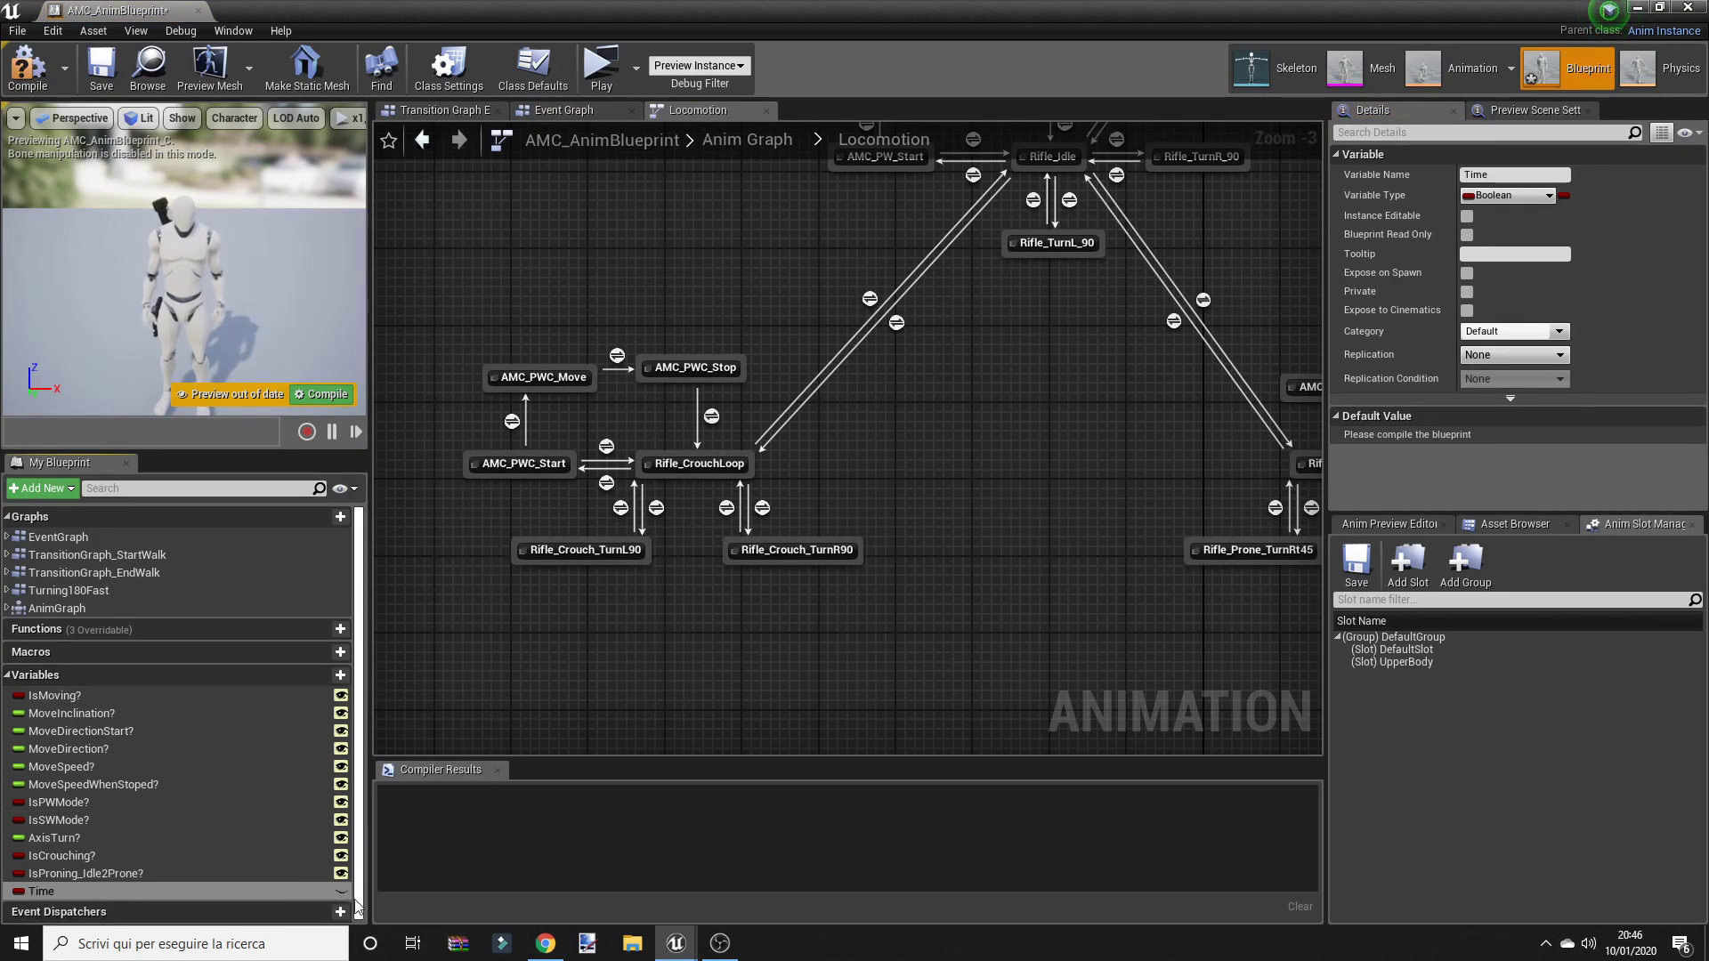
left_click(17, 891)
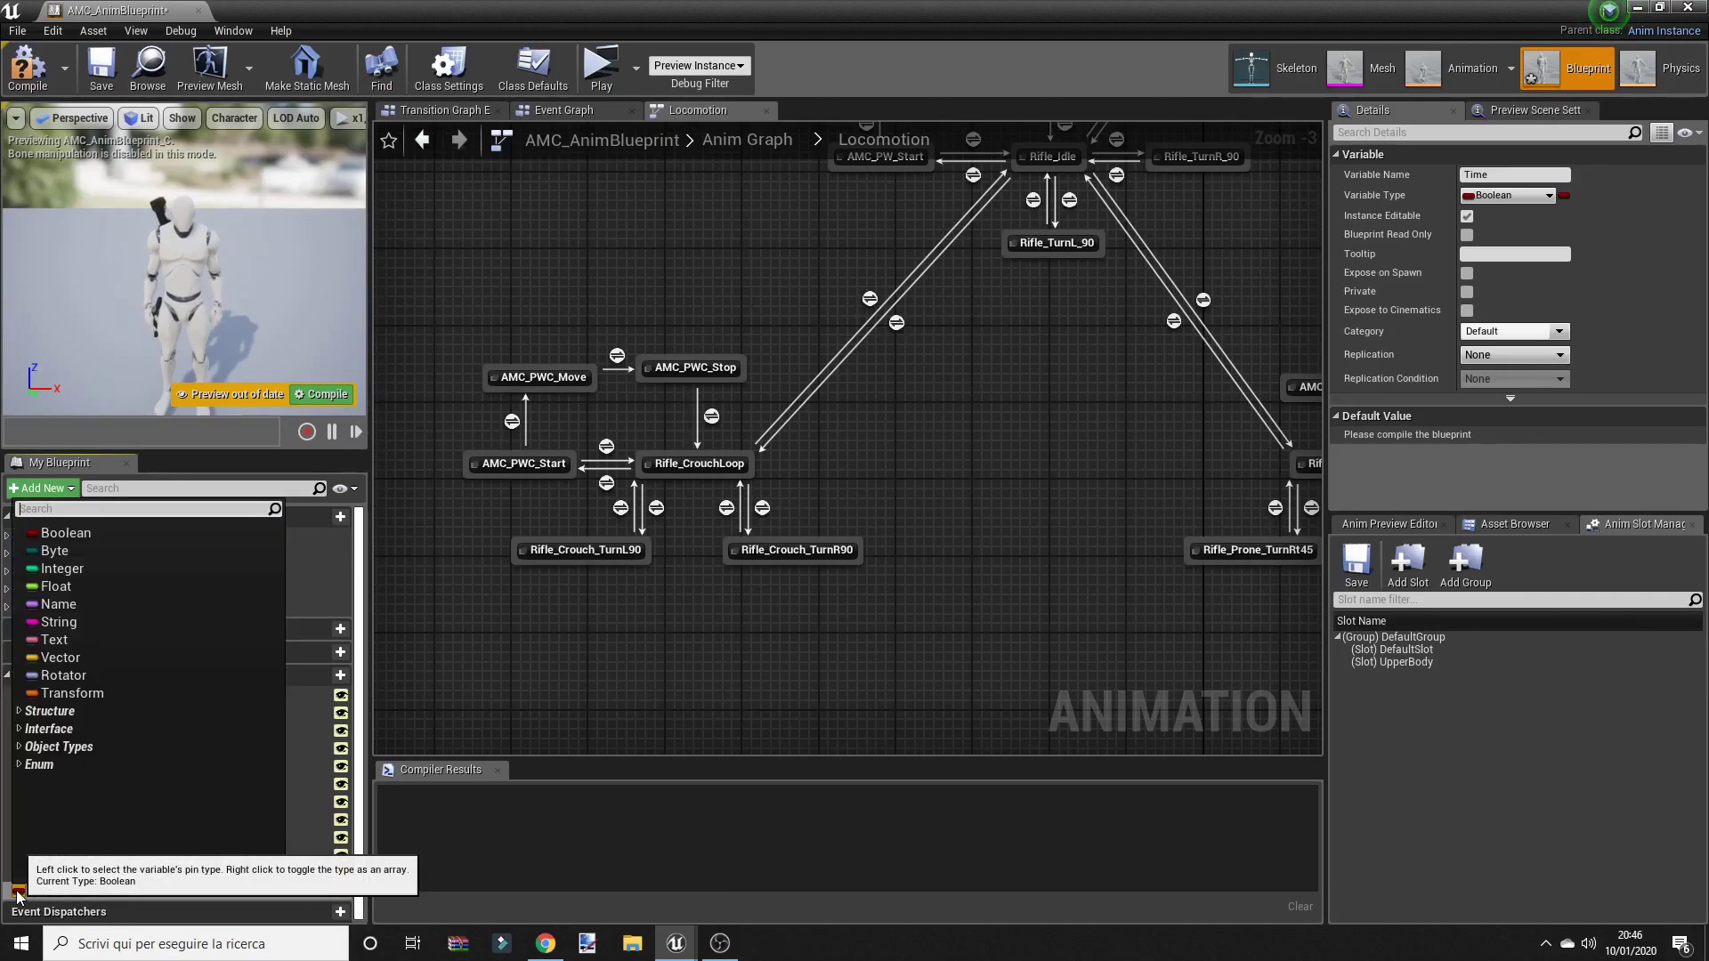
left_click(62, 588)
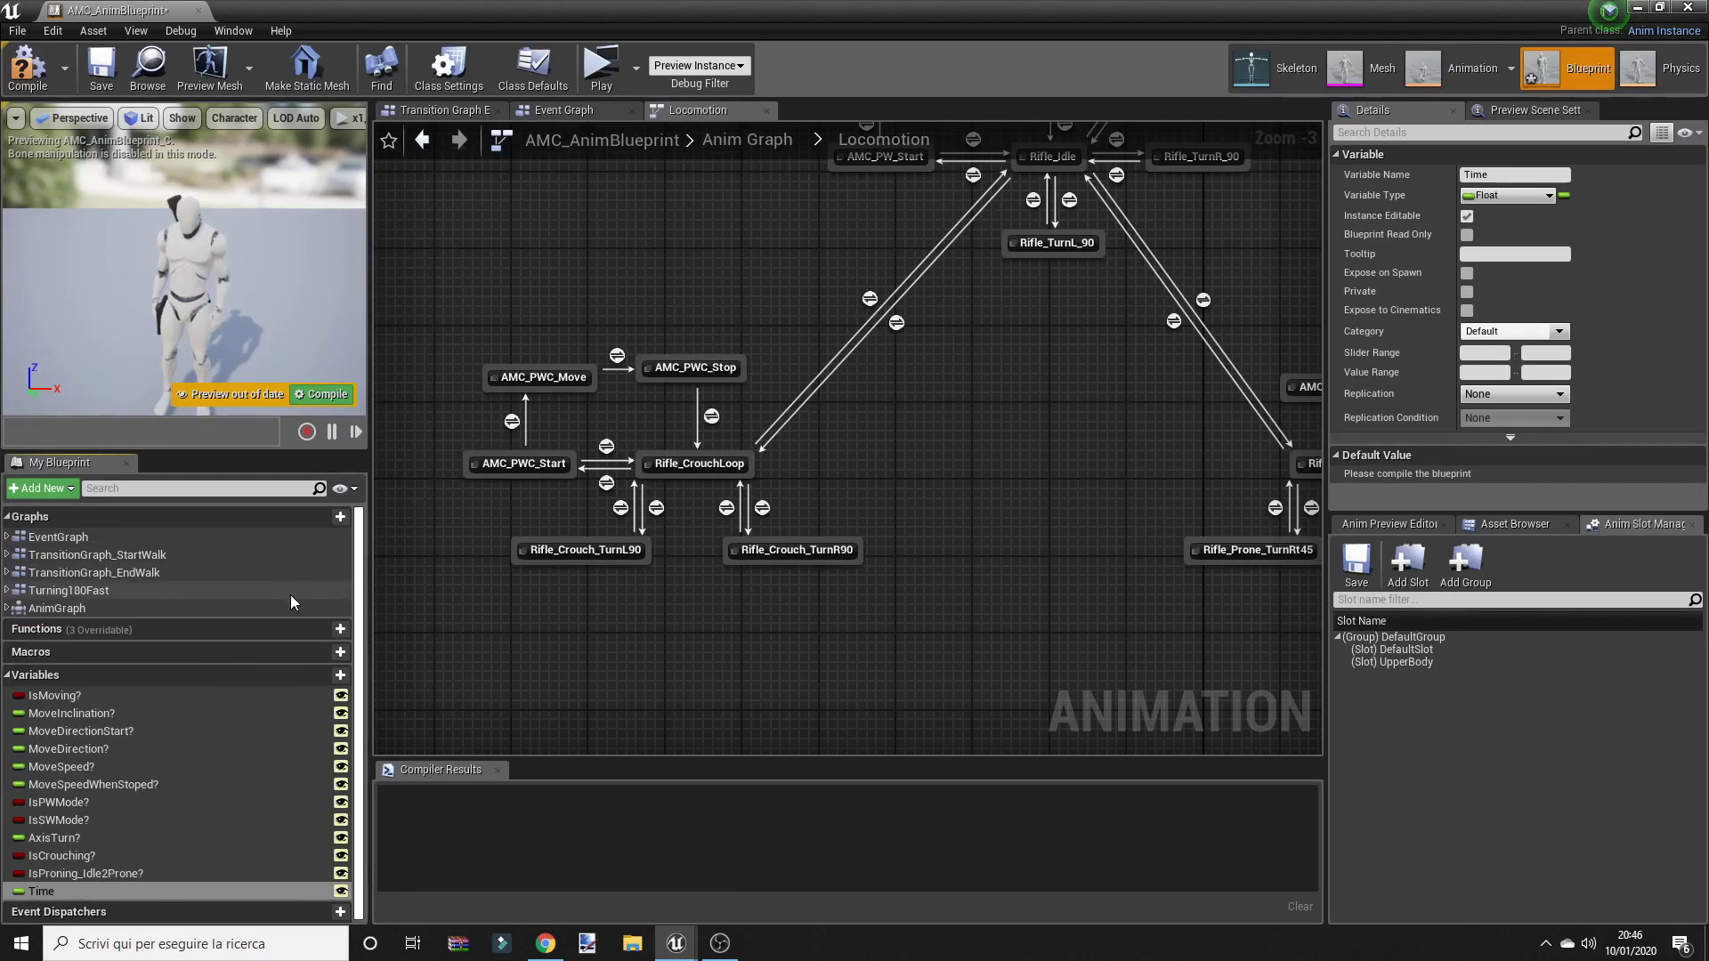
Step: Add variables Pitch and Yaw, make Yaw instance editable, and compile the blueprint
left_click(320, 677)
type("Pitch")
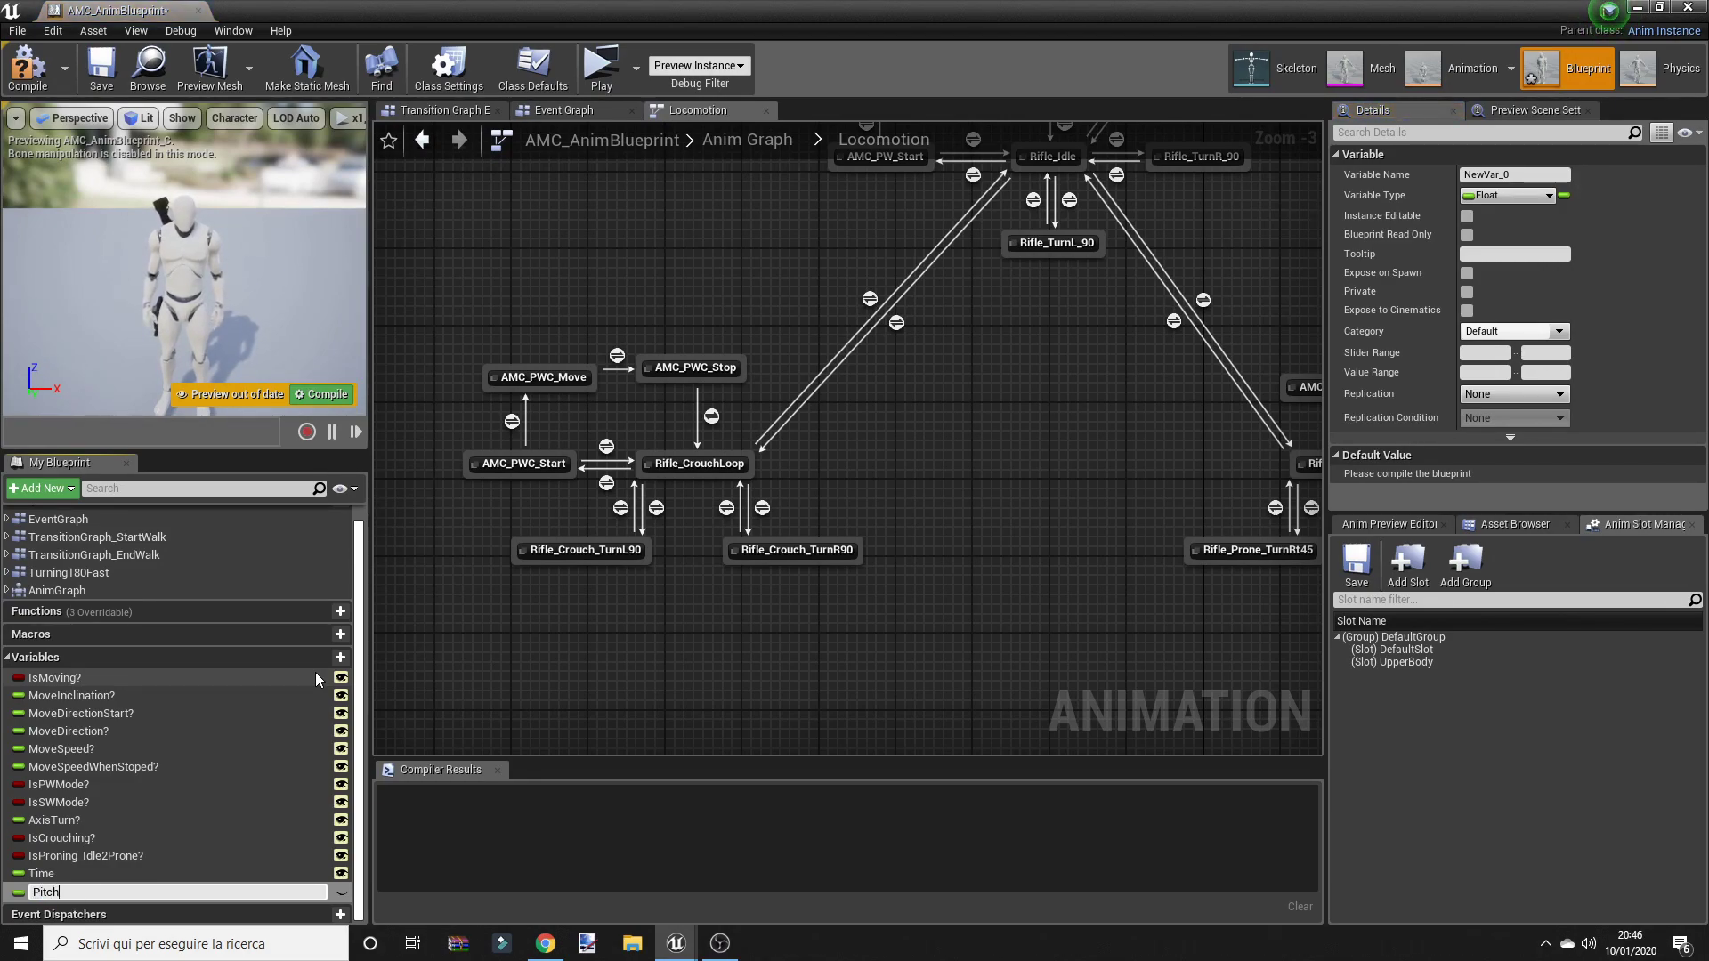
key("Return")
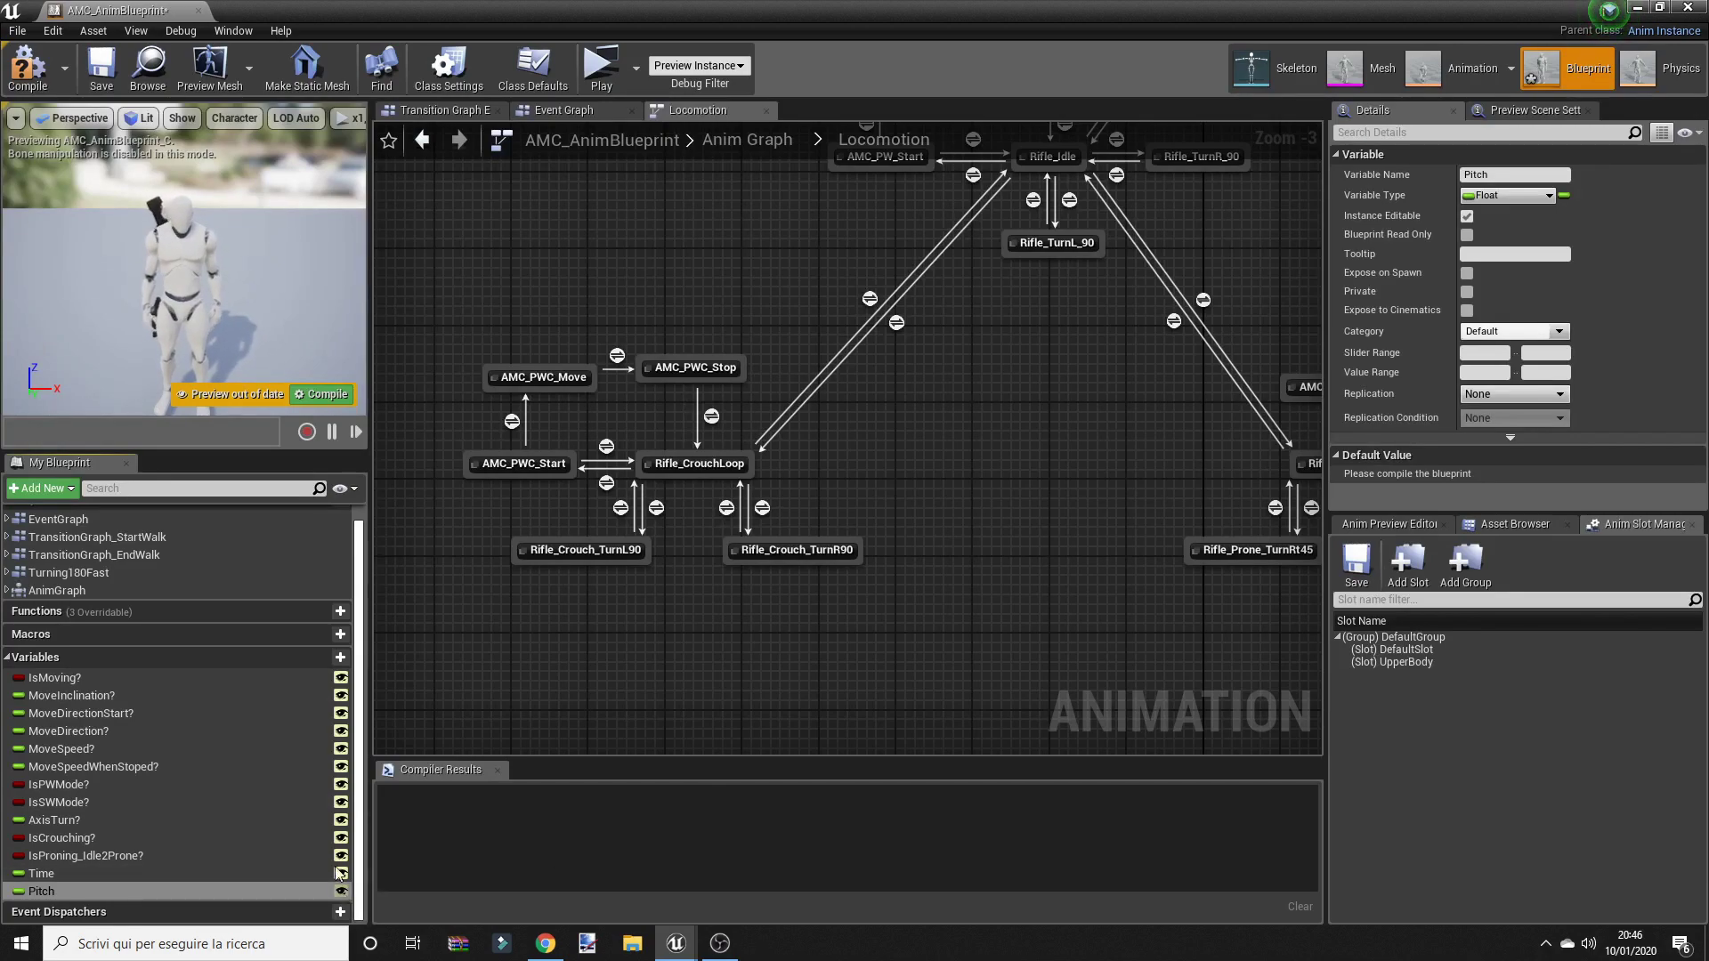
left_click(326, 658)
type("Yaw")
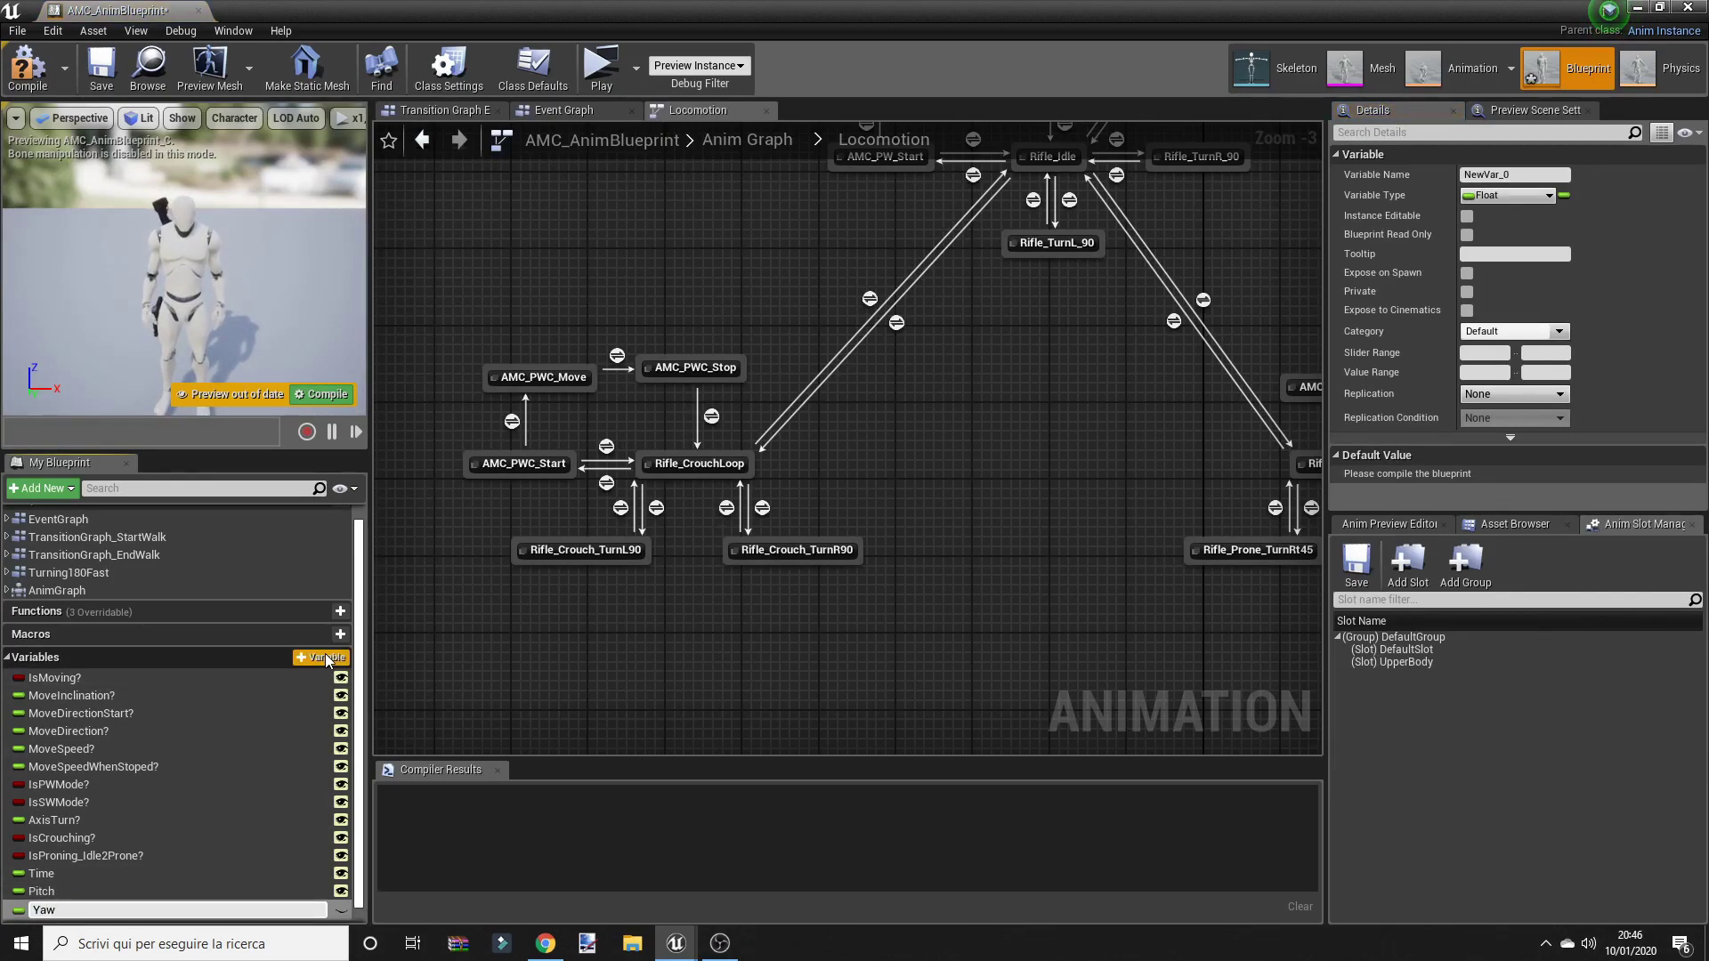
key("Return")
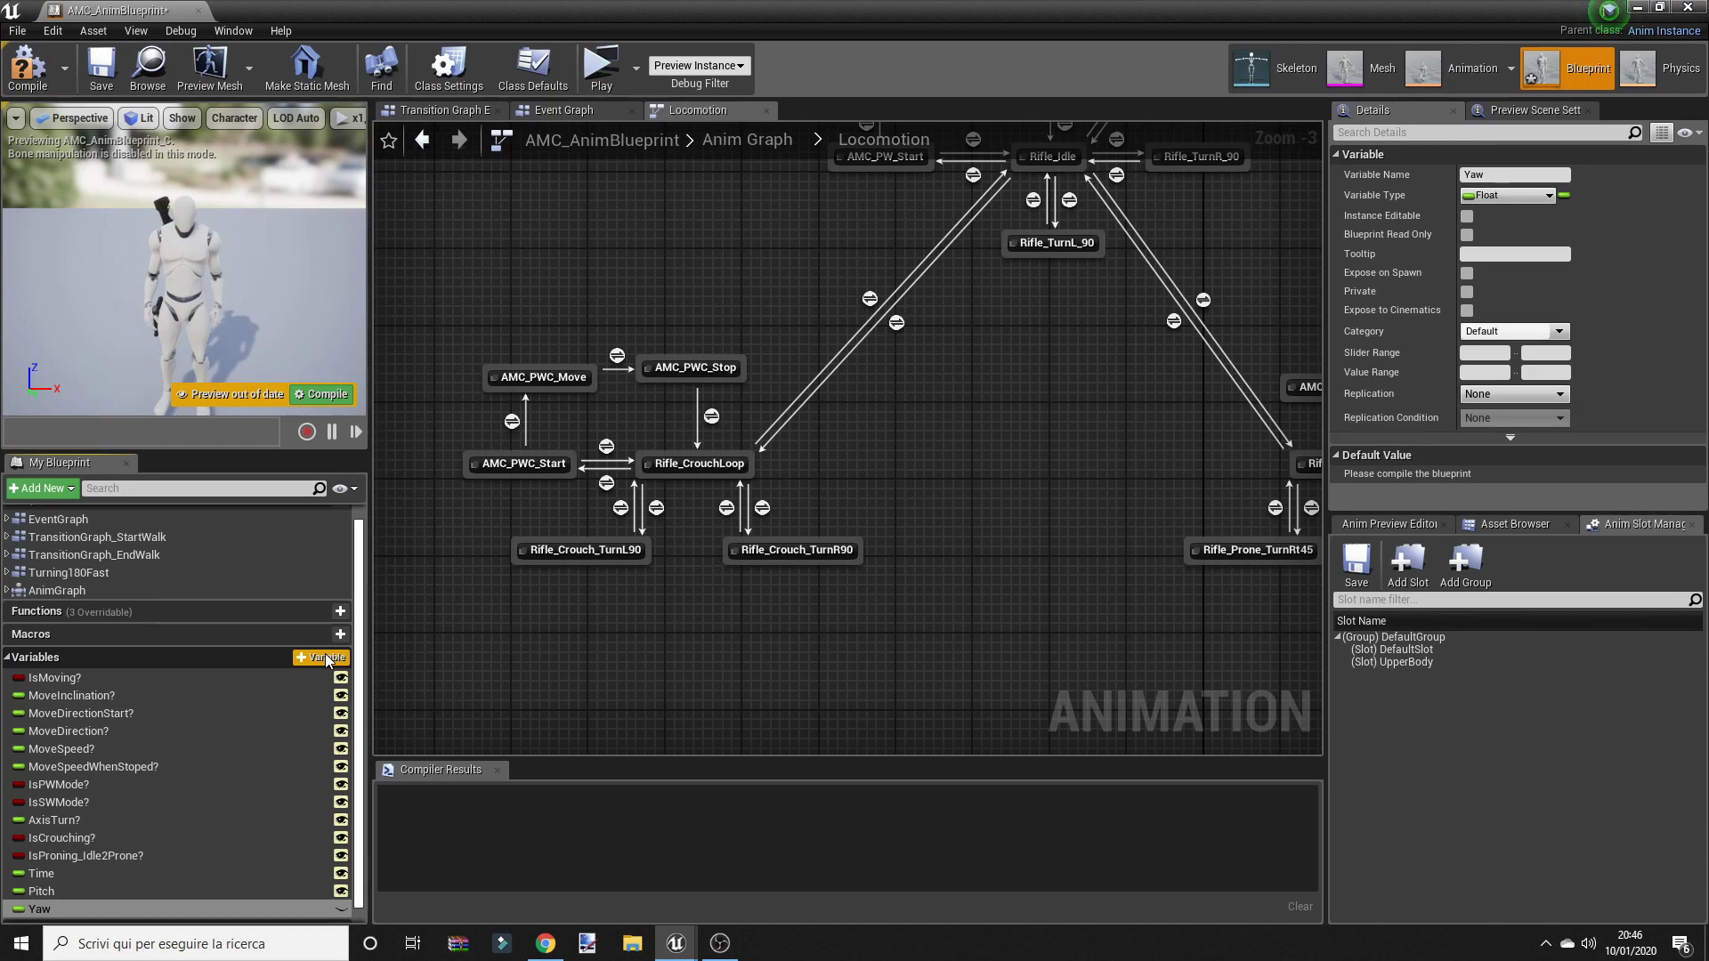
left_click(342, 910)
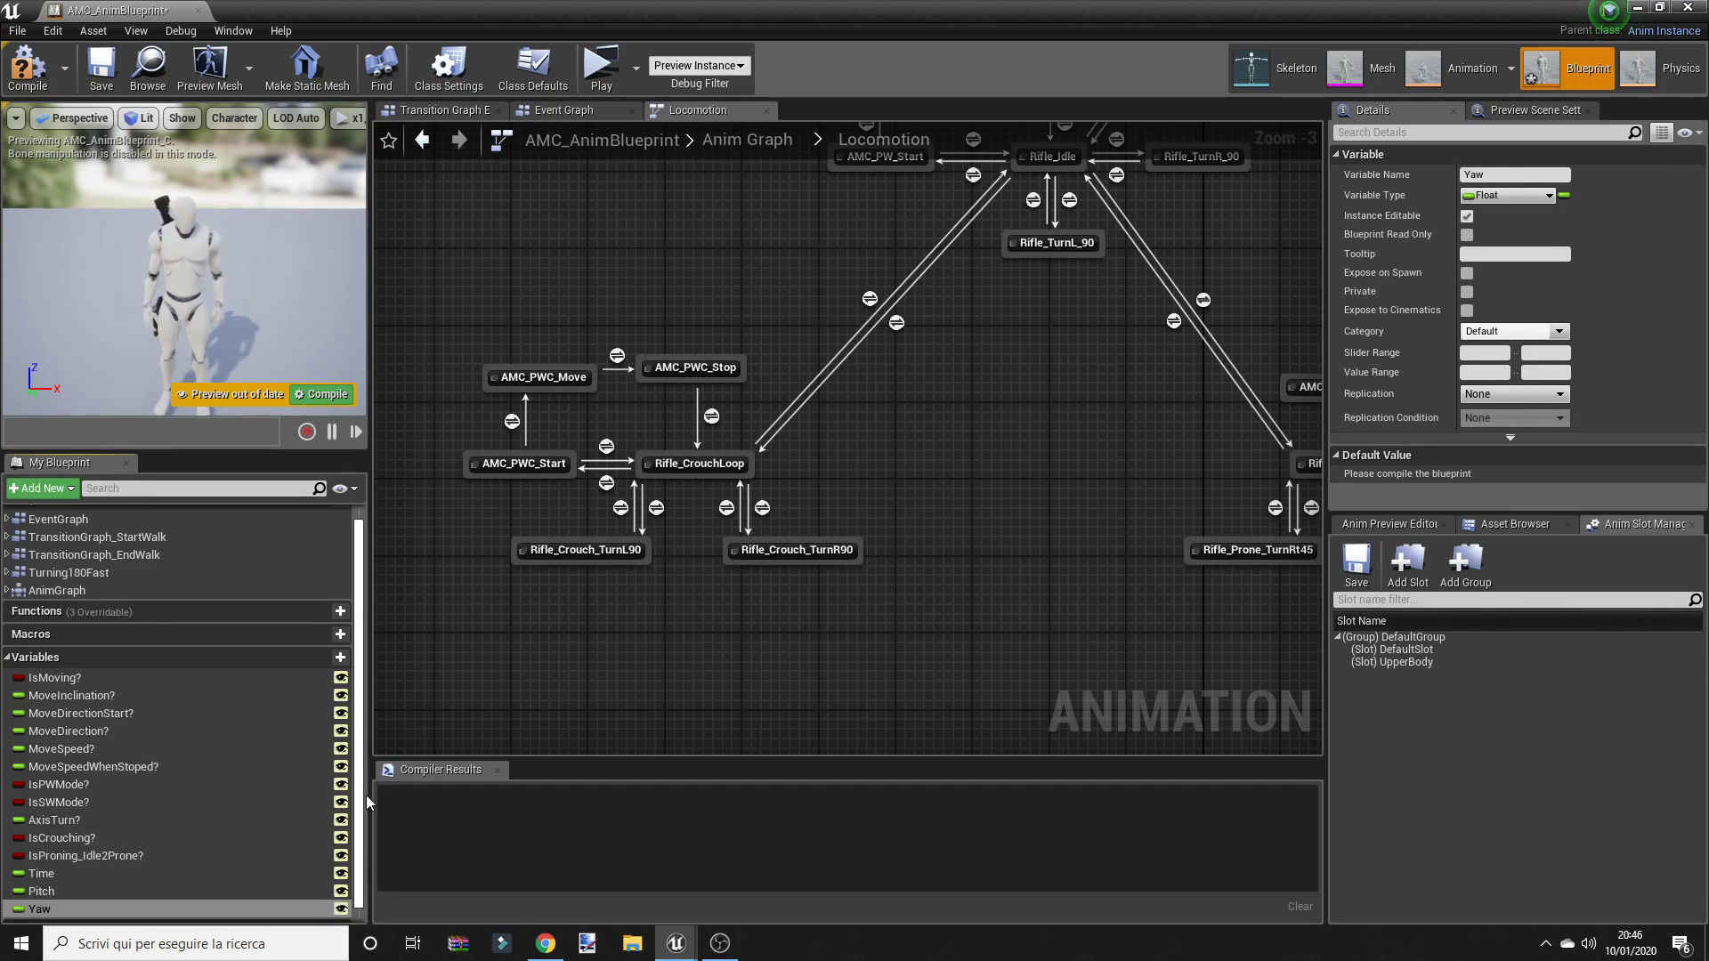
left_click(27, 64)
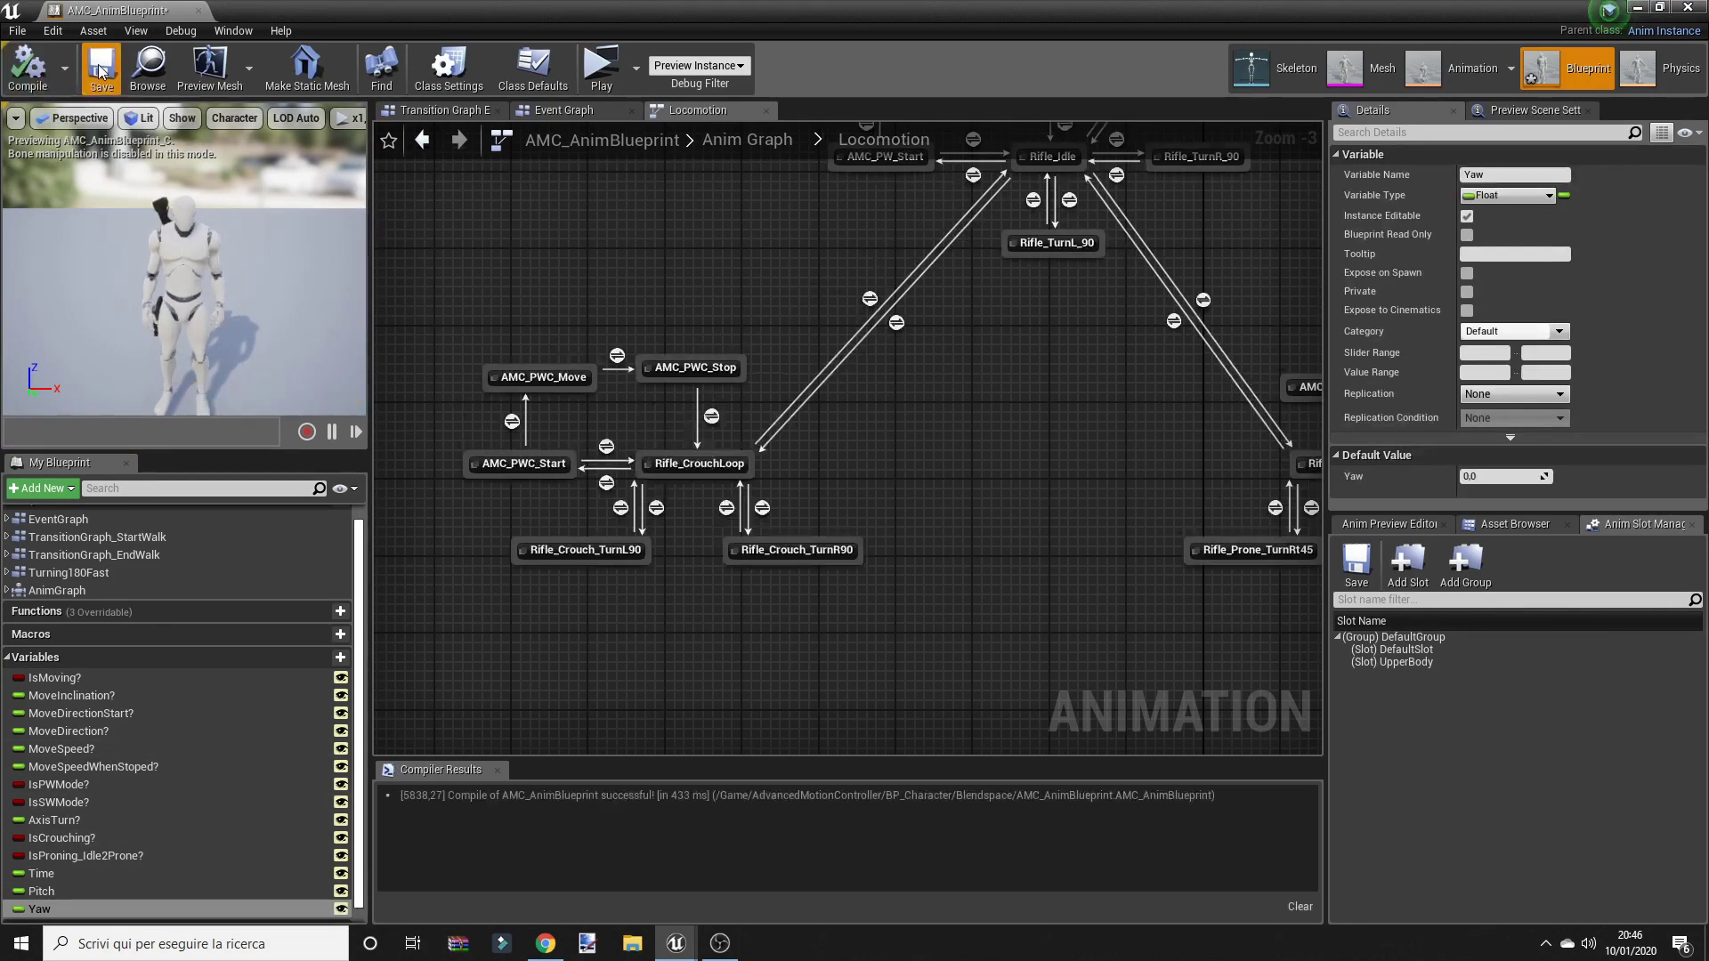
Step: Add a Get Player Controller node to the Event Graph
right_click(585, 680)
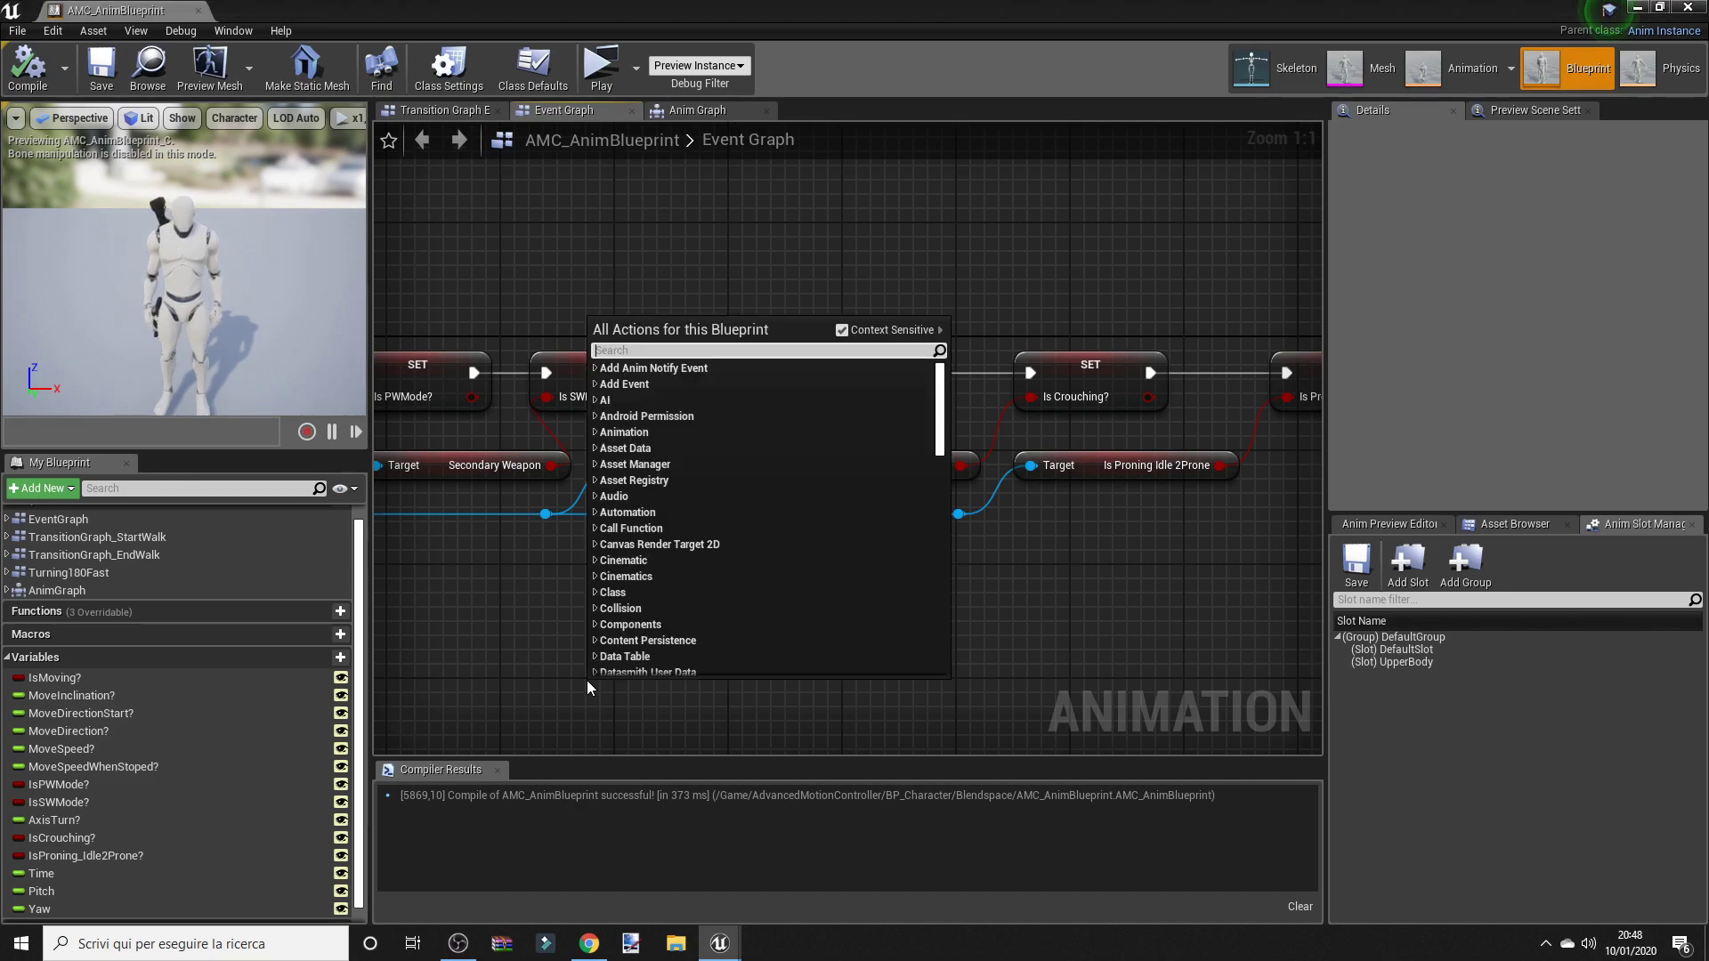
type("get player")
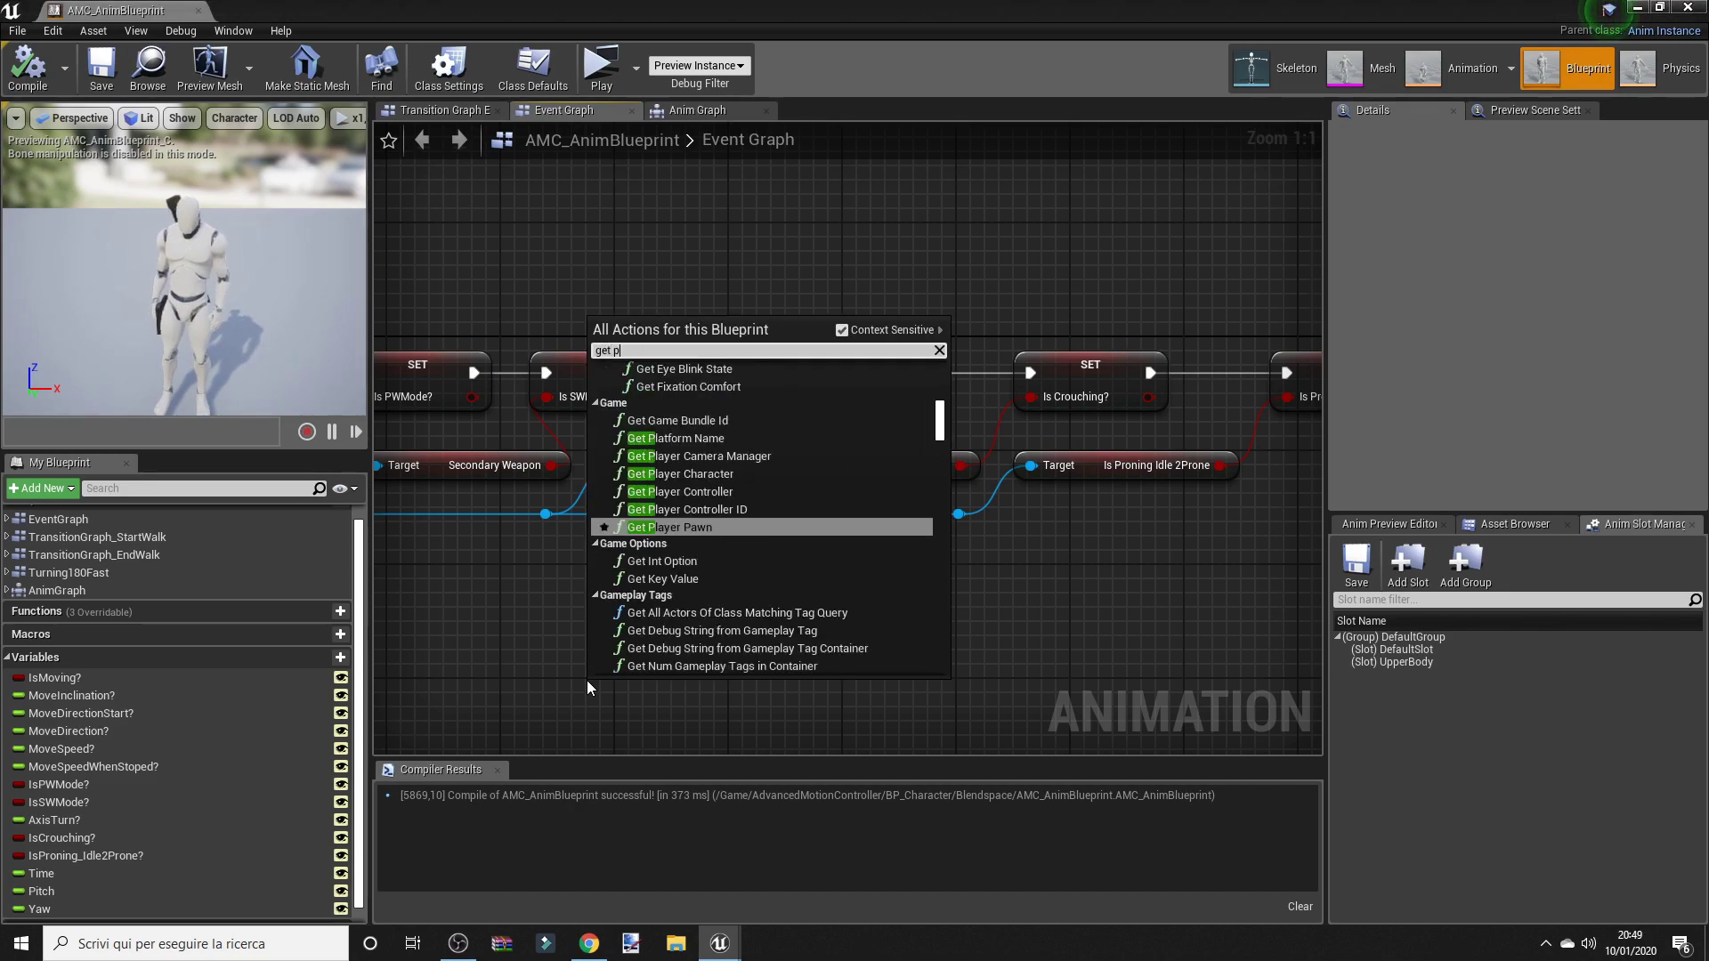
type(" co")
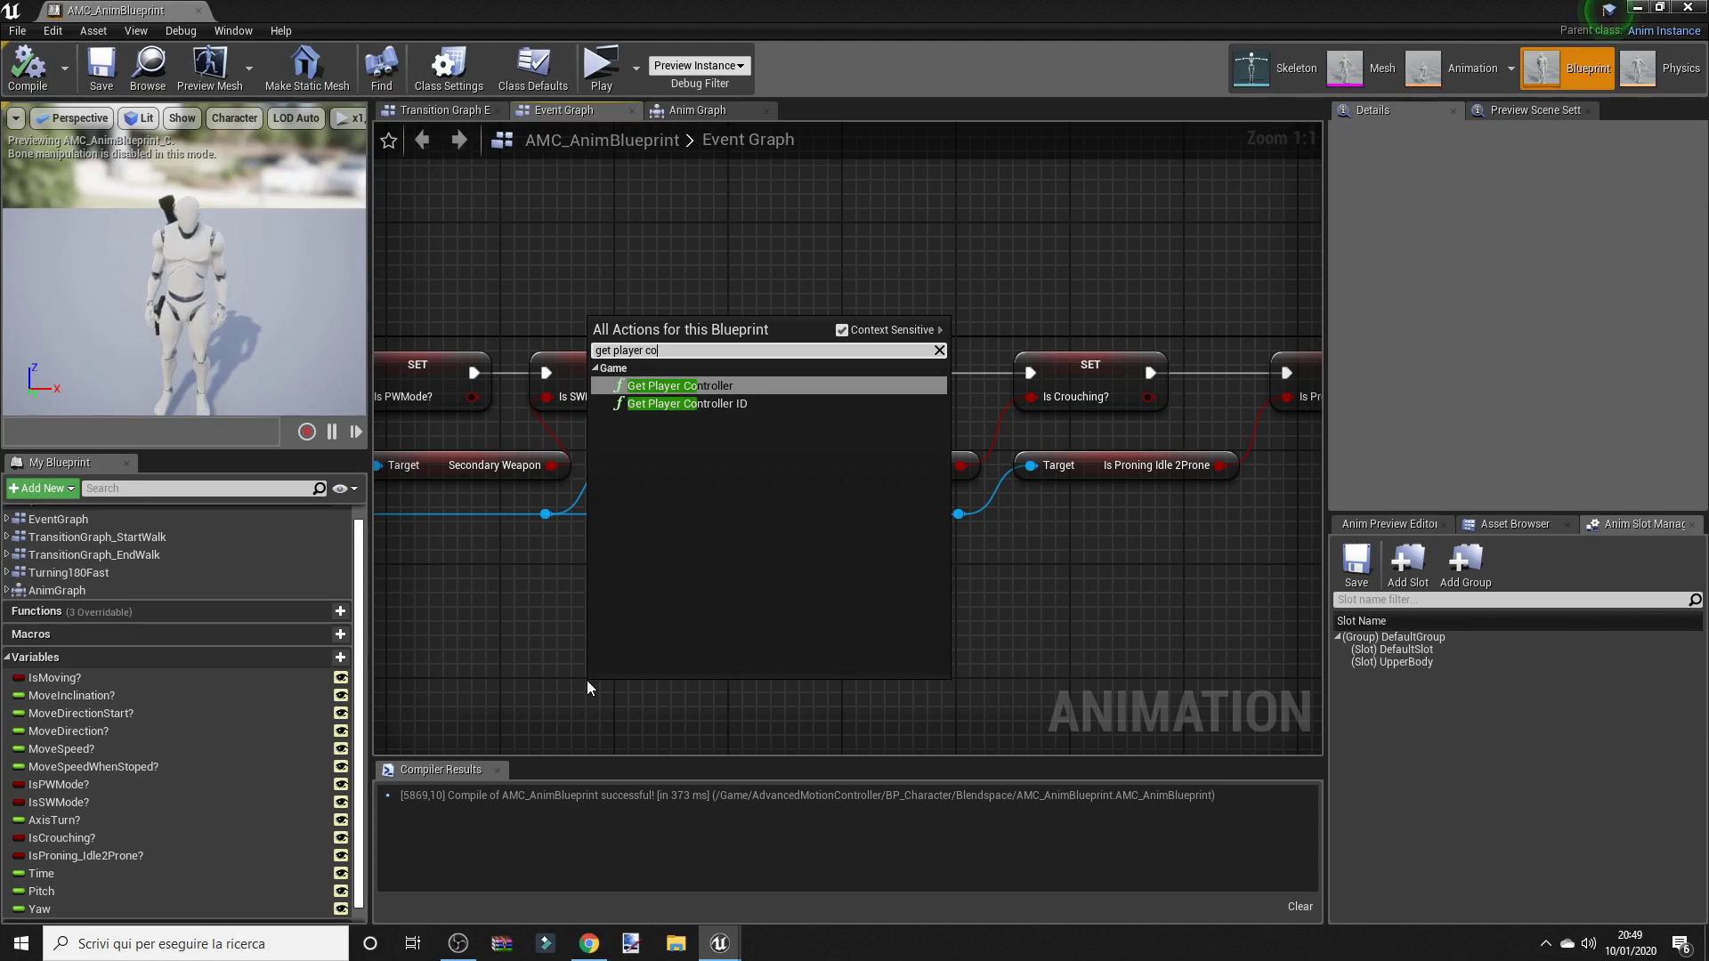
key("Return")
scroll(586, 680, "down", 1)
scroll(864, 670, "down", 1)
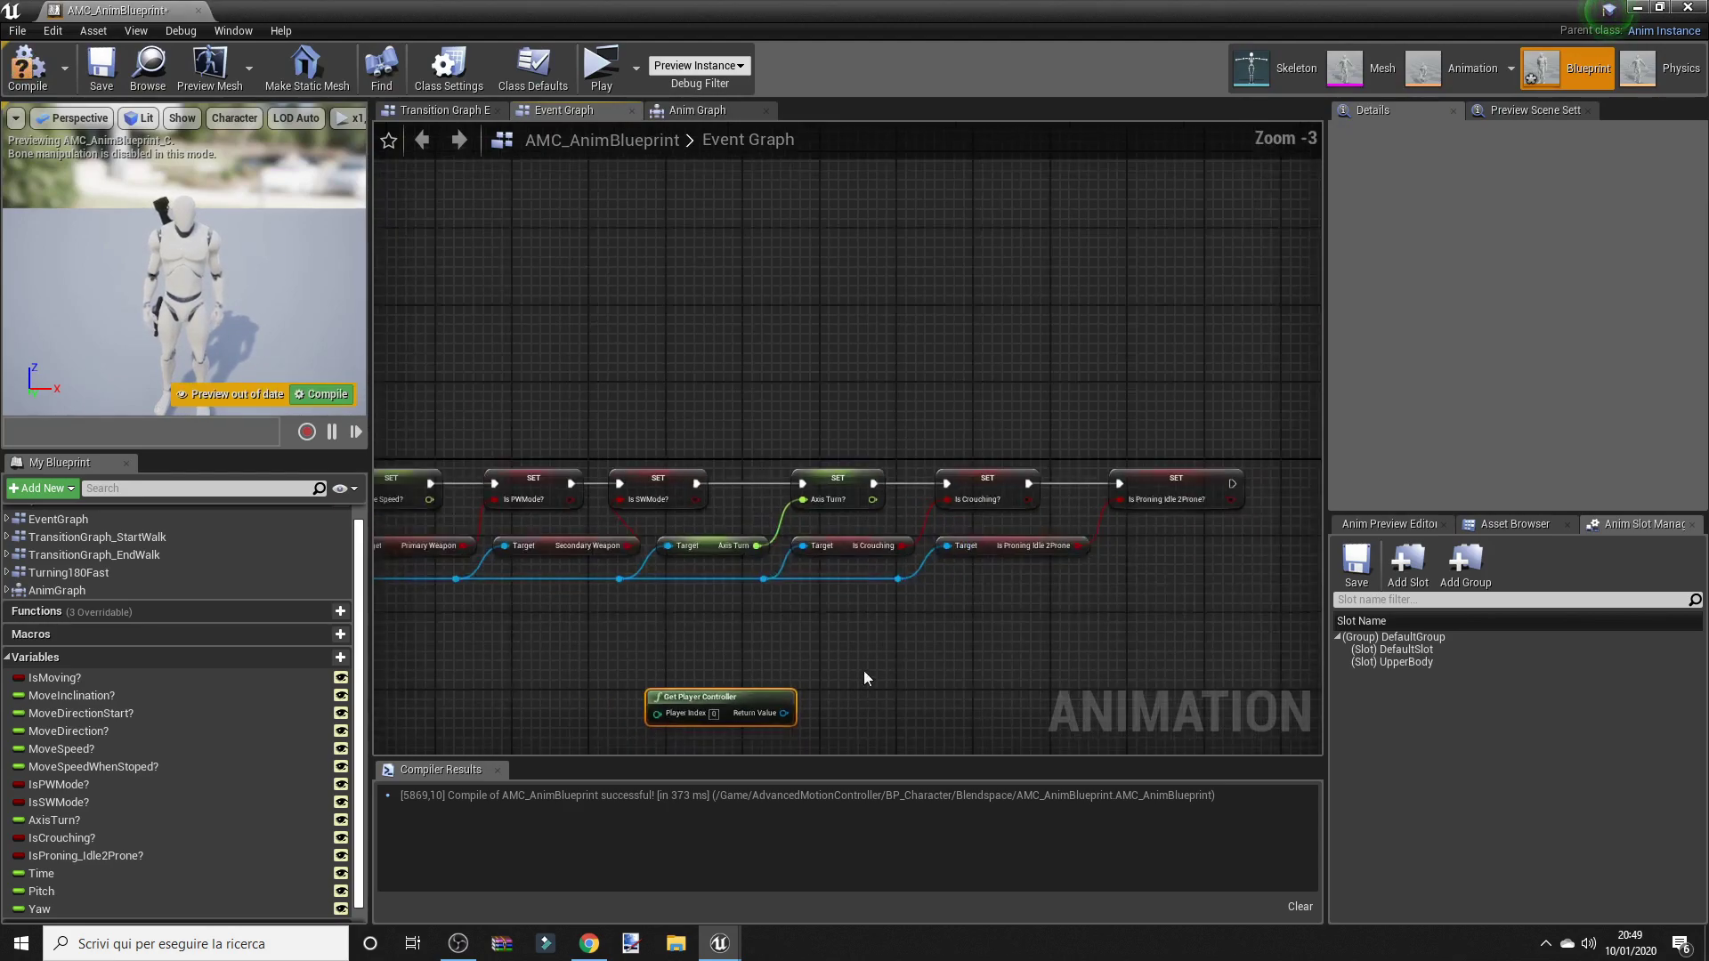
right_click_drag(864, 670, 932, 409)
Step: Add a Get Control Rotation node fed by the player controller's Return Value
mouse_move(828, 442)
left_mouse_down()
mouse_move(767, 605)
mouse_move(843, 628)
left_mouse_up()
type("get control")
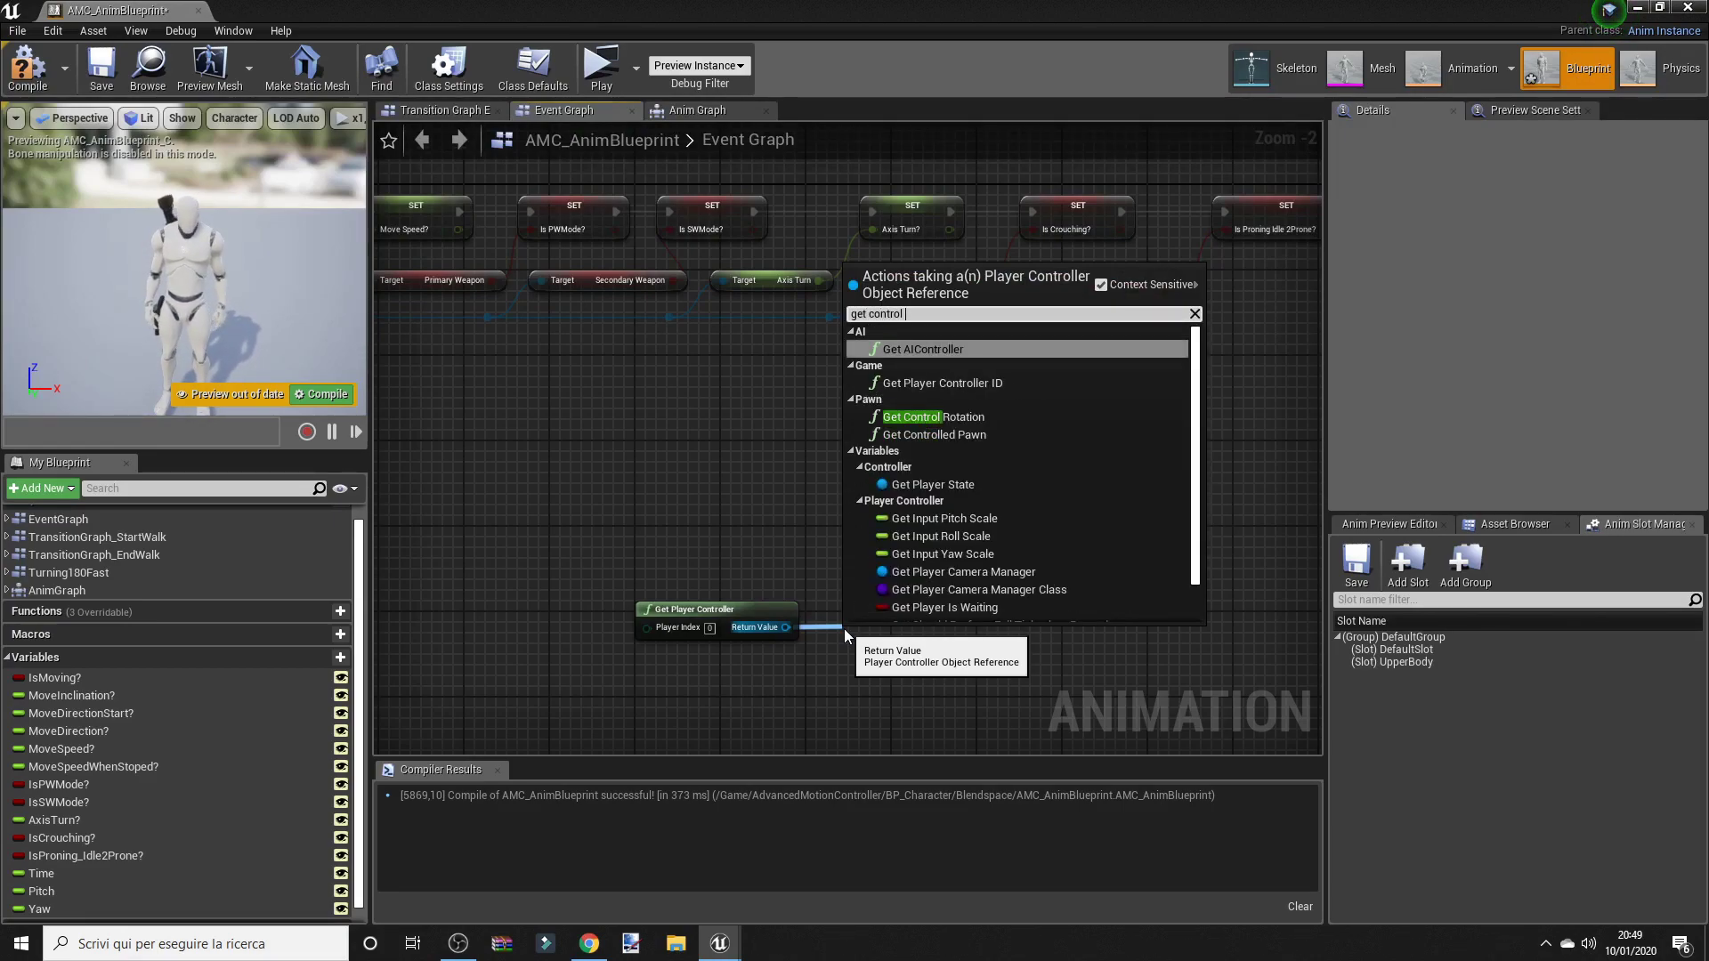
key("Down")
key("Down")
key("Return")
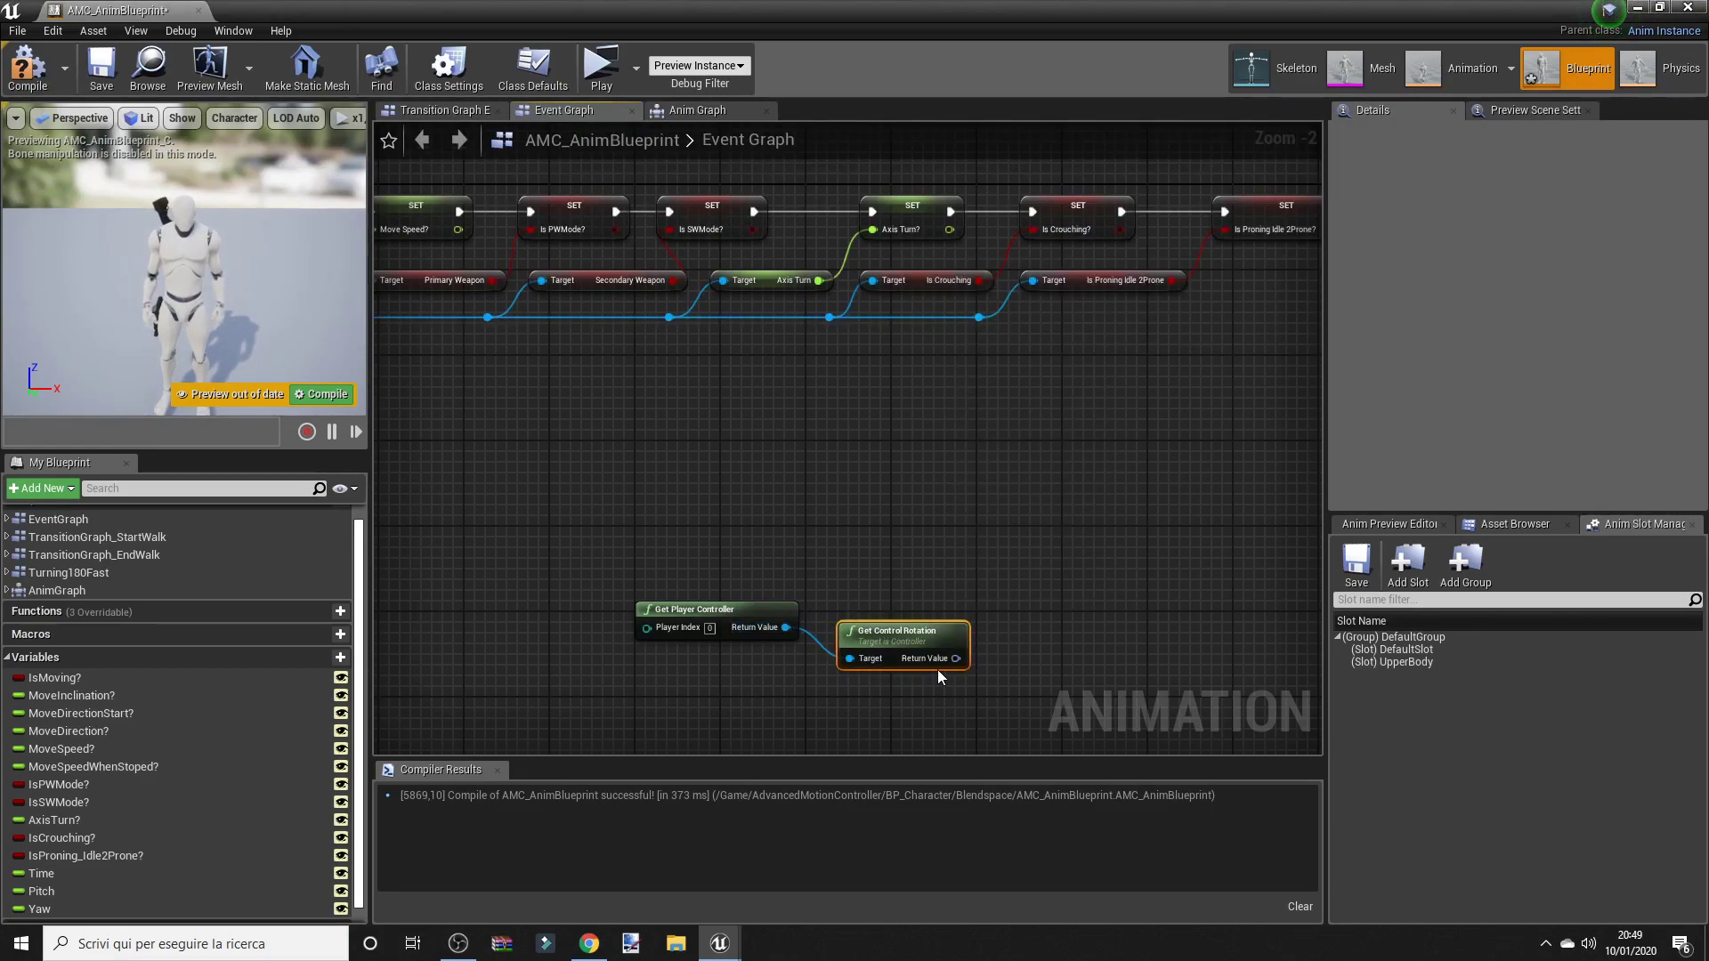
left_click_drag(924, 626, 914, 605)
left_click(803, 537)
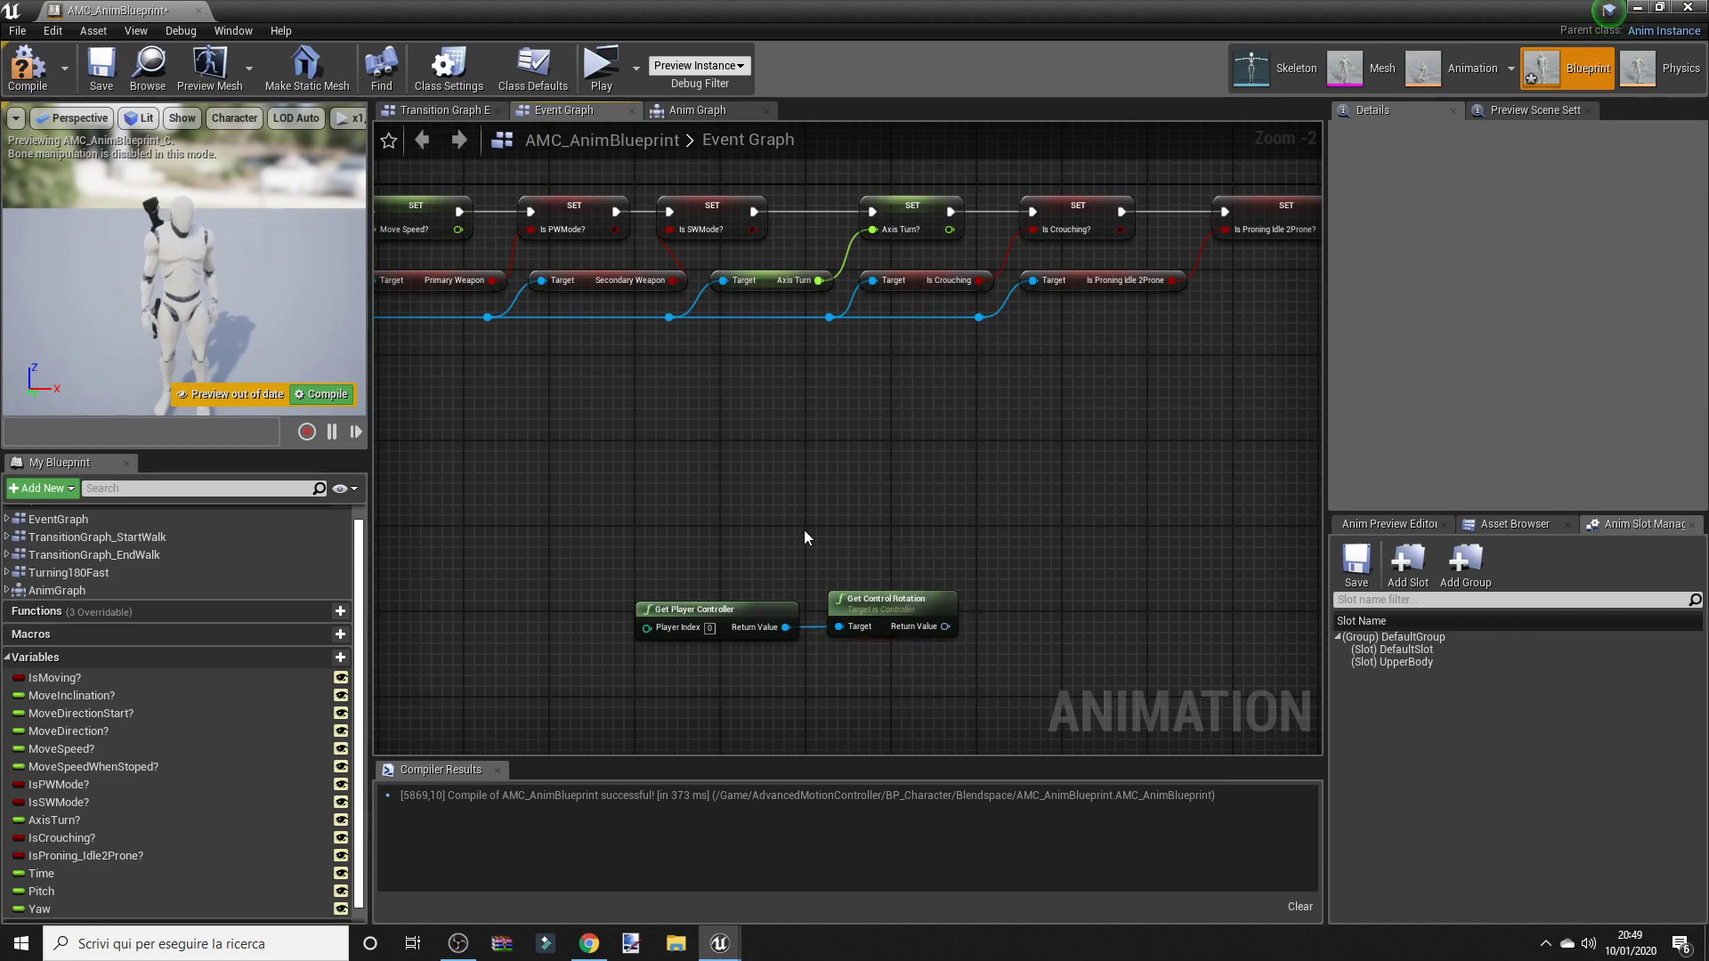
Step: Add a GetActorRotation node wired from the character reference, below Get Control Rotation
right_click_drag(690, 317, 737, 388)
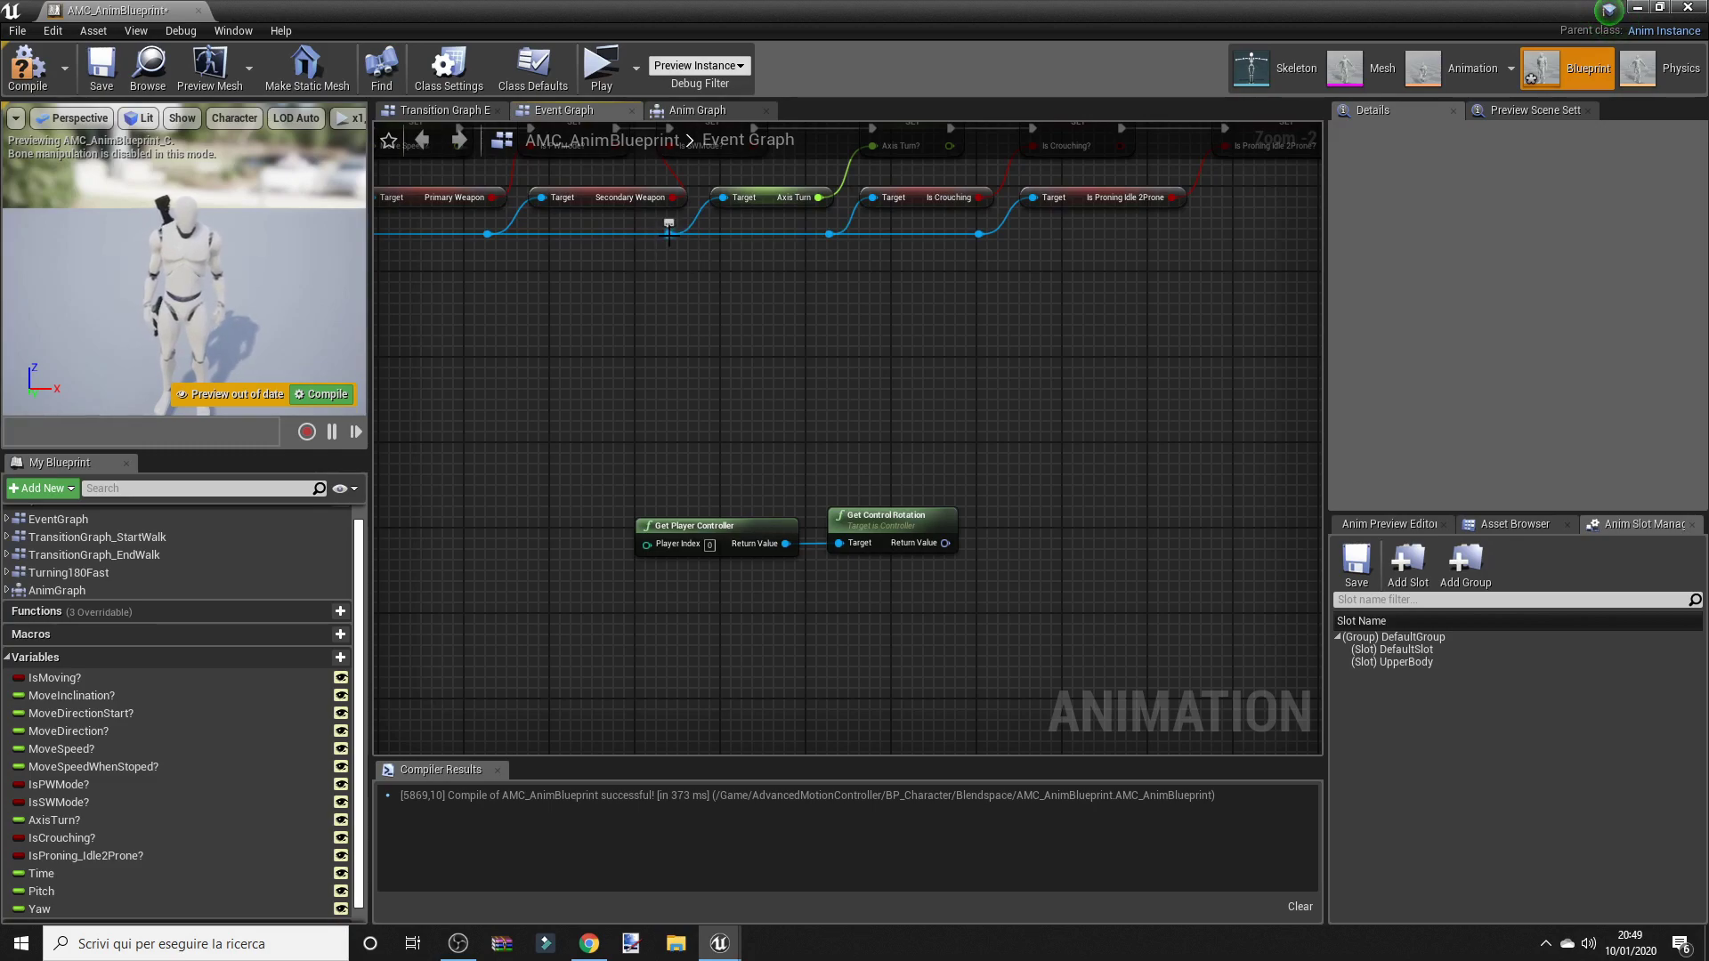
left_click_drag(668, 233, 842, 605)
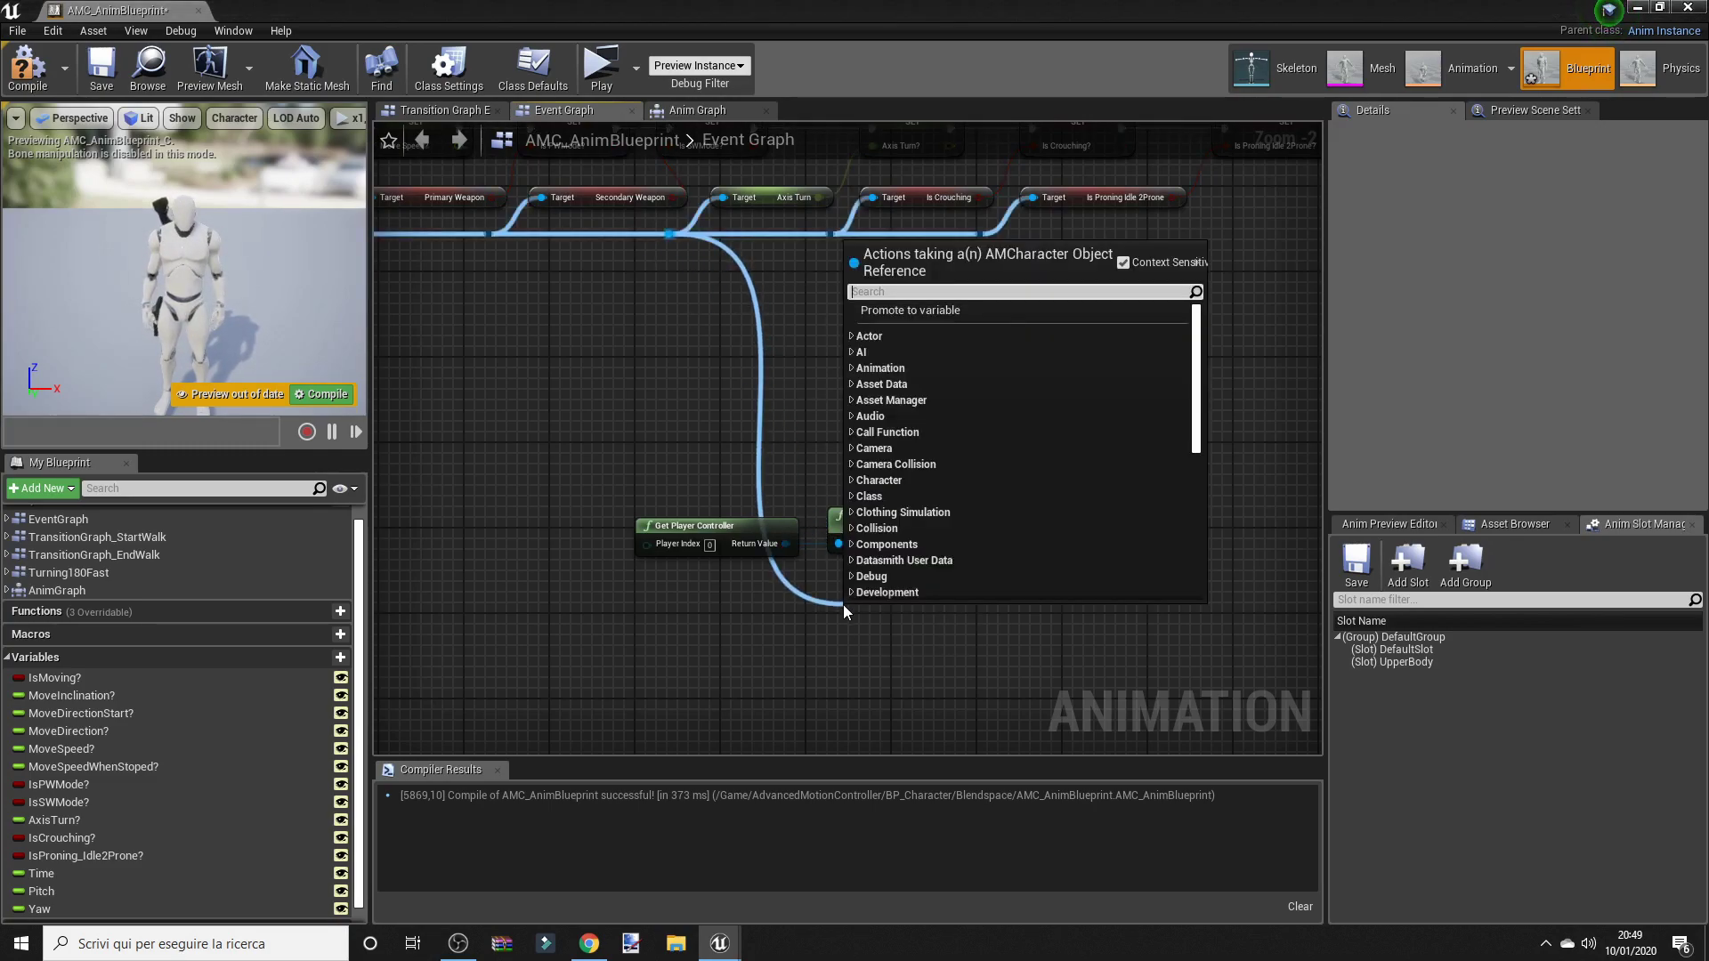
type("get actor")
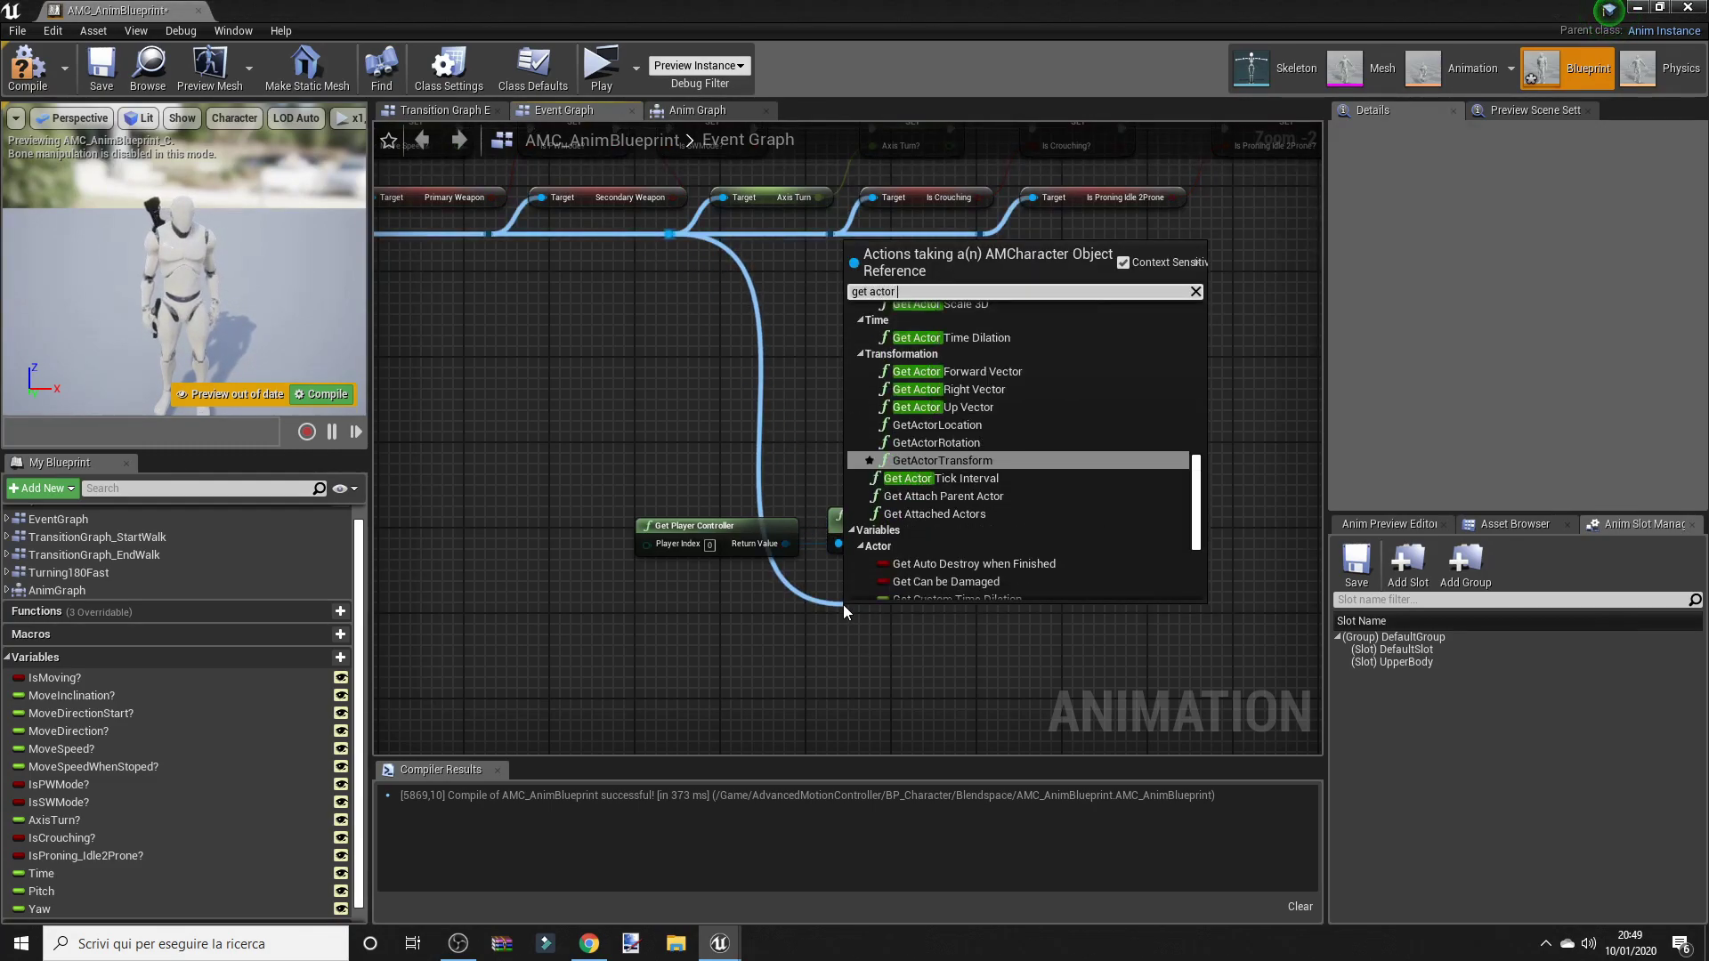
type("rotation")
key("Return")
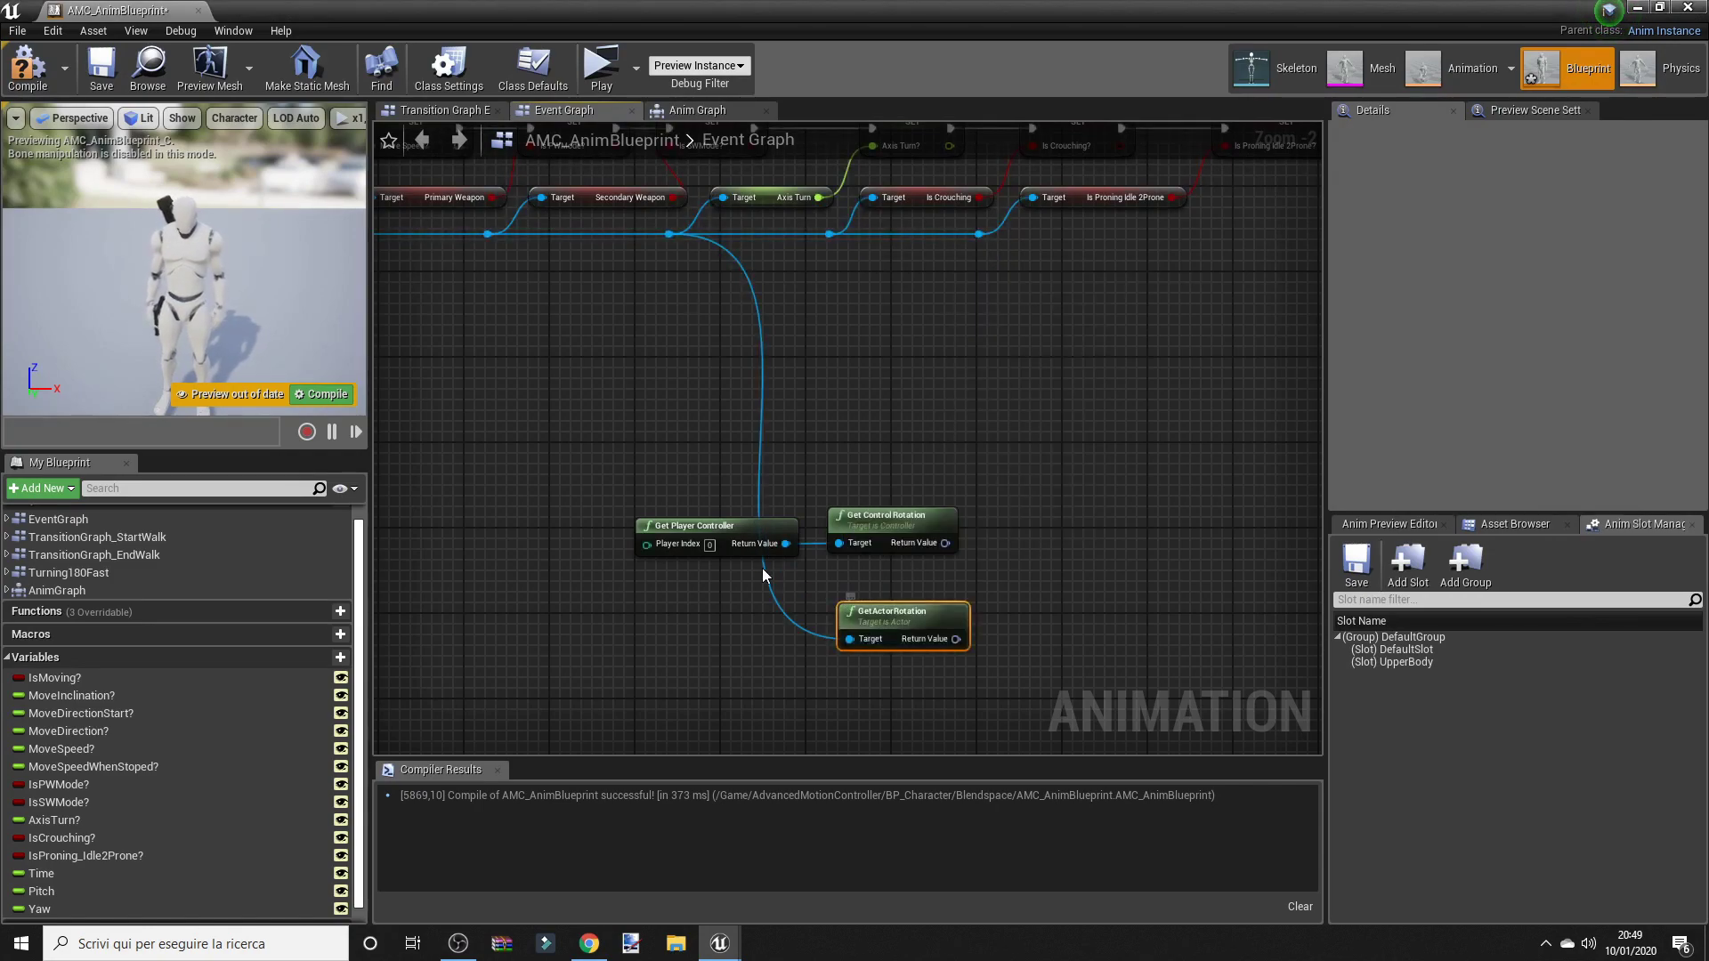
mouse_move(946, 615)
left_mouse_down()
mouse_move(935, 594)
mouse_move(981, 552)
left_mouse_up()
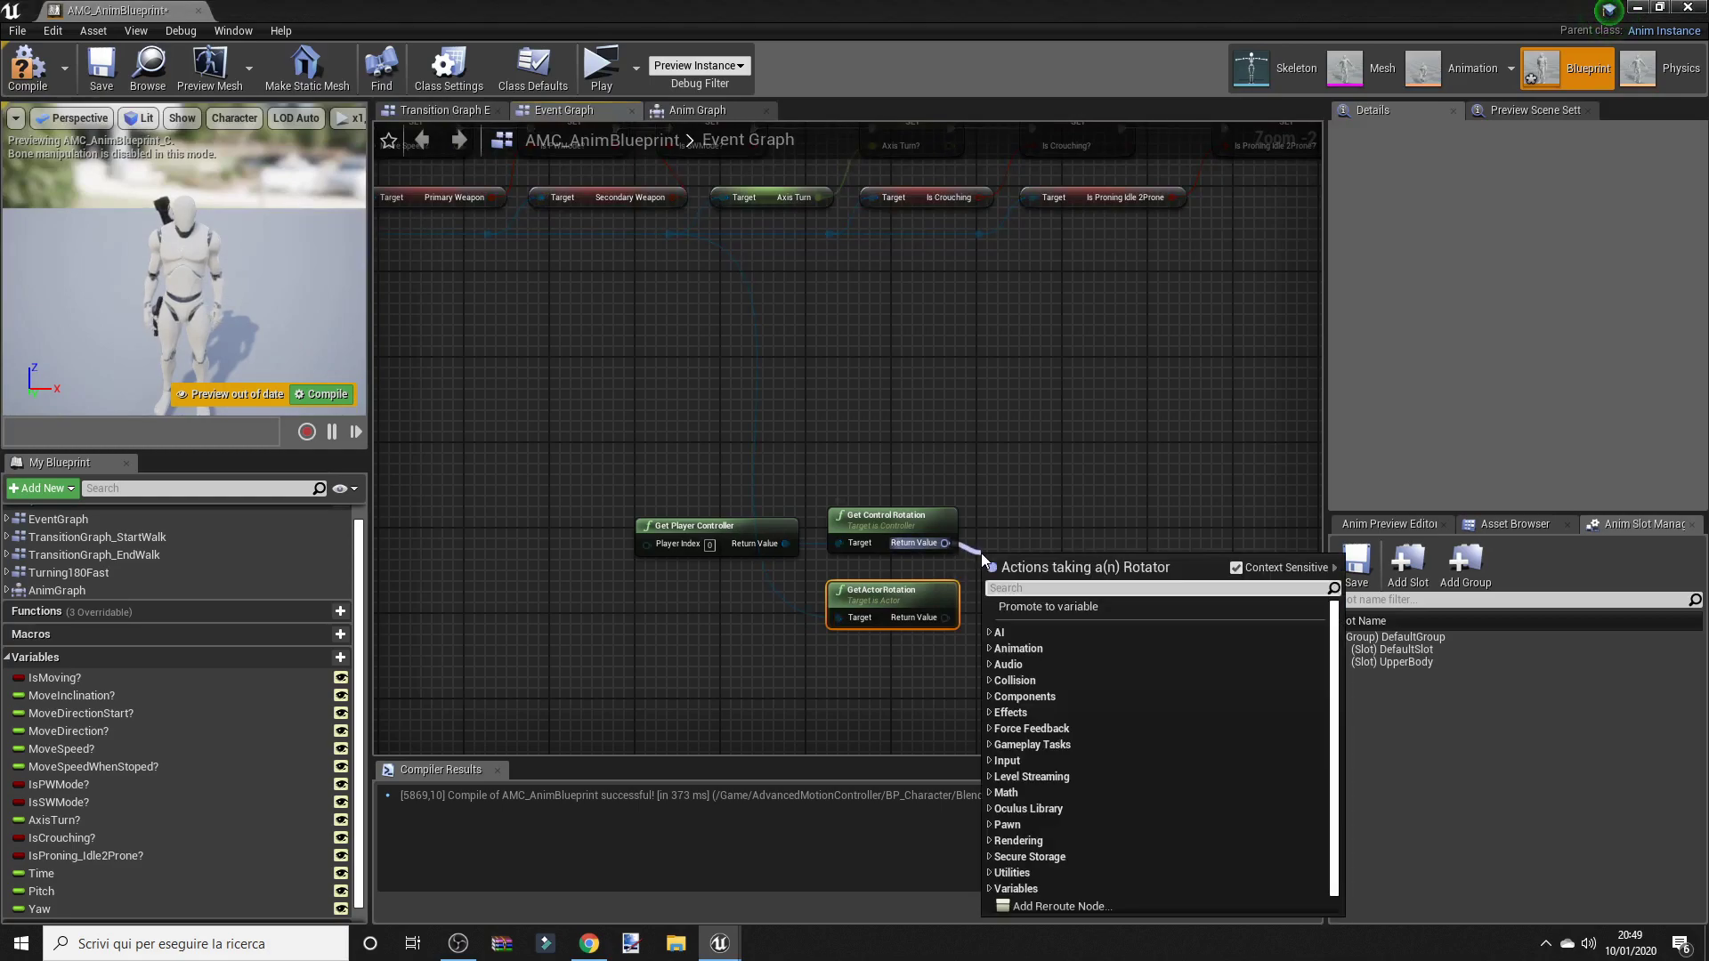
Step: Add a Delta (Rotator) of control rotation and actor rotation, with GetActorRotation into B
type("del")
key("Return")
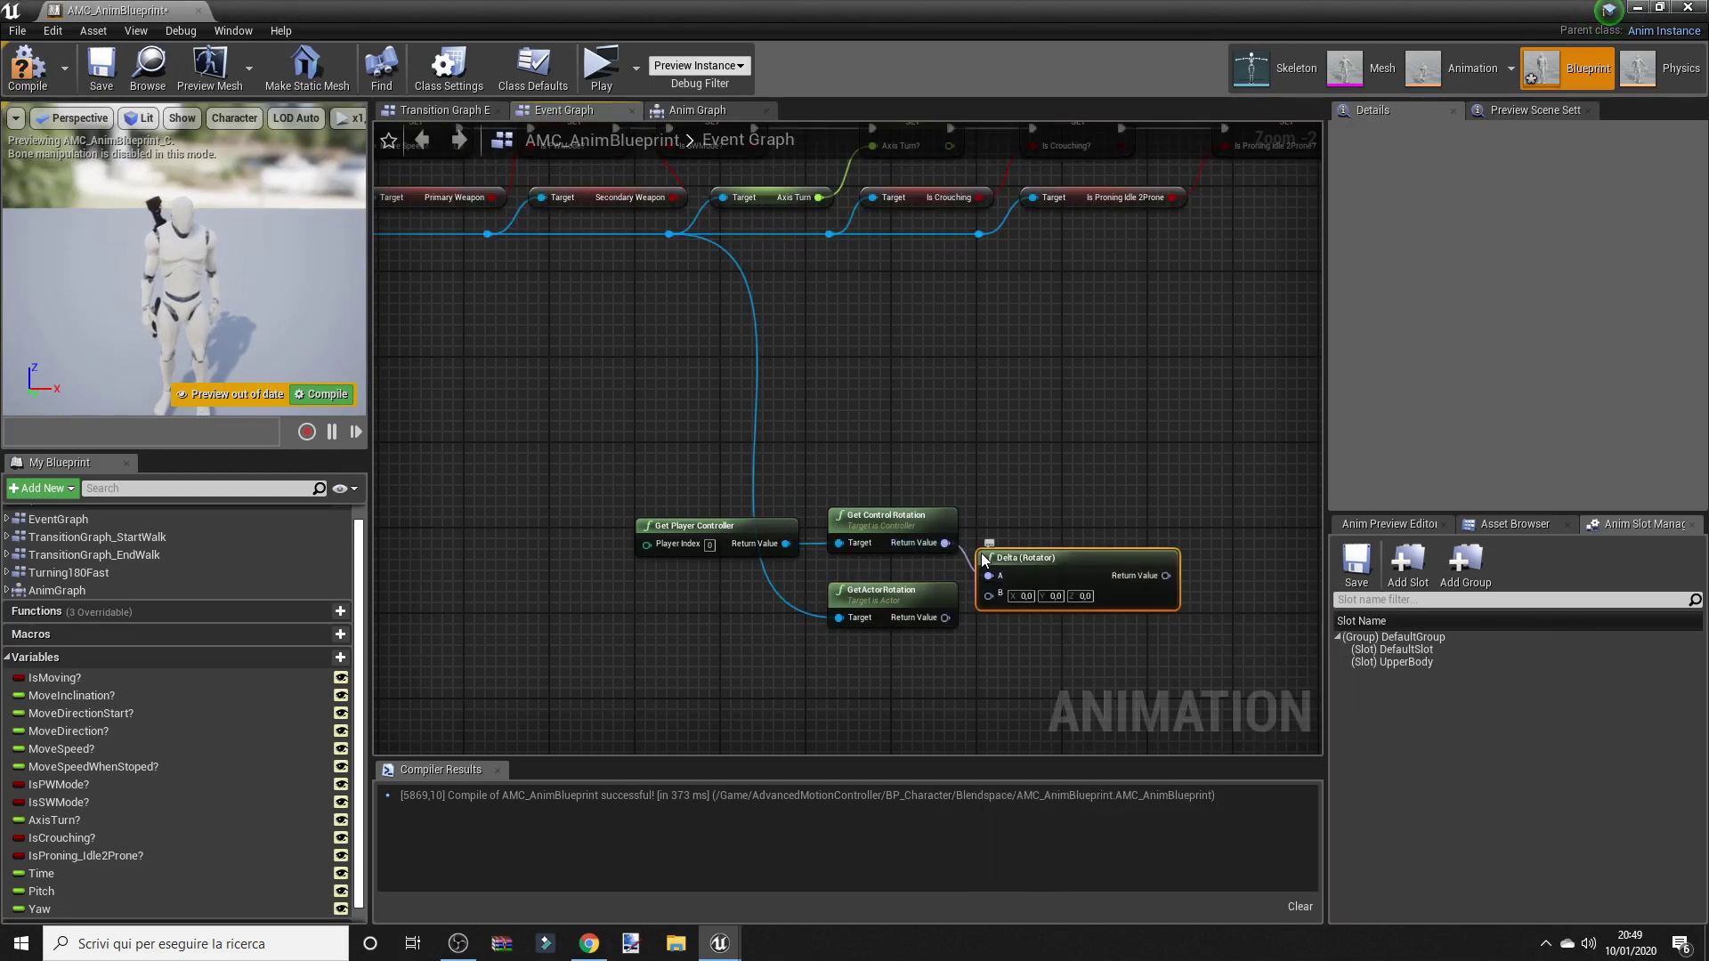
left_click_drag(948, 622, 988, 595)
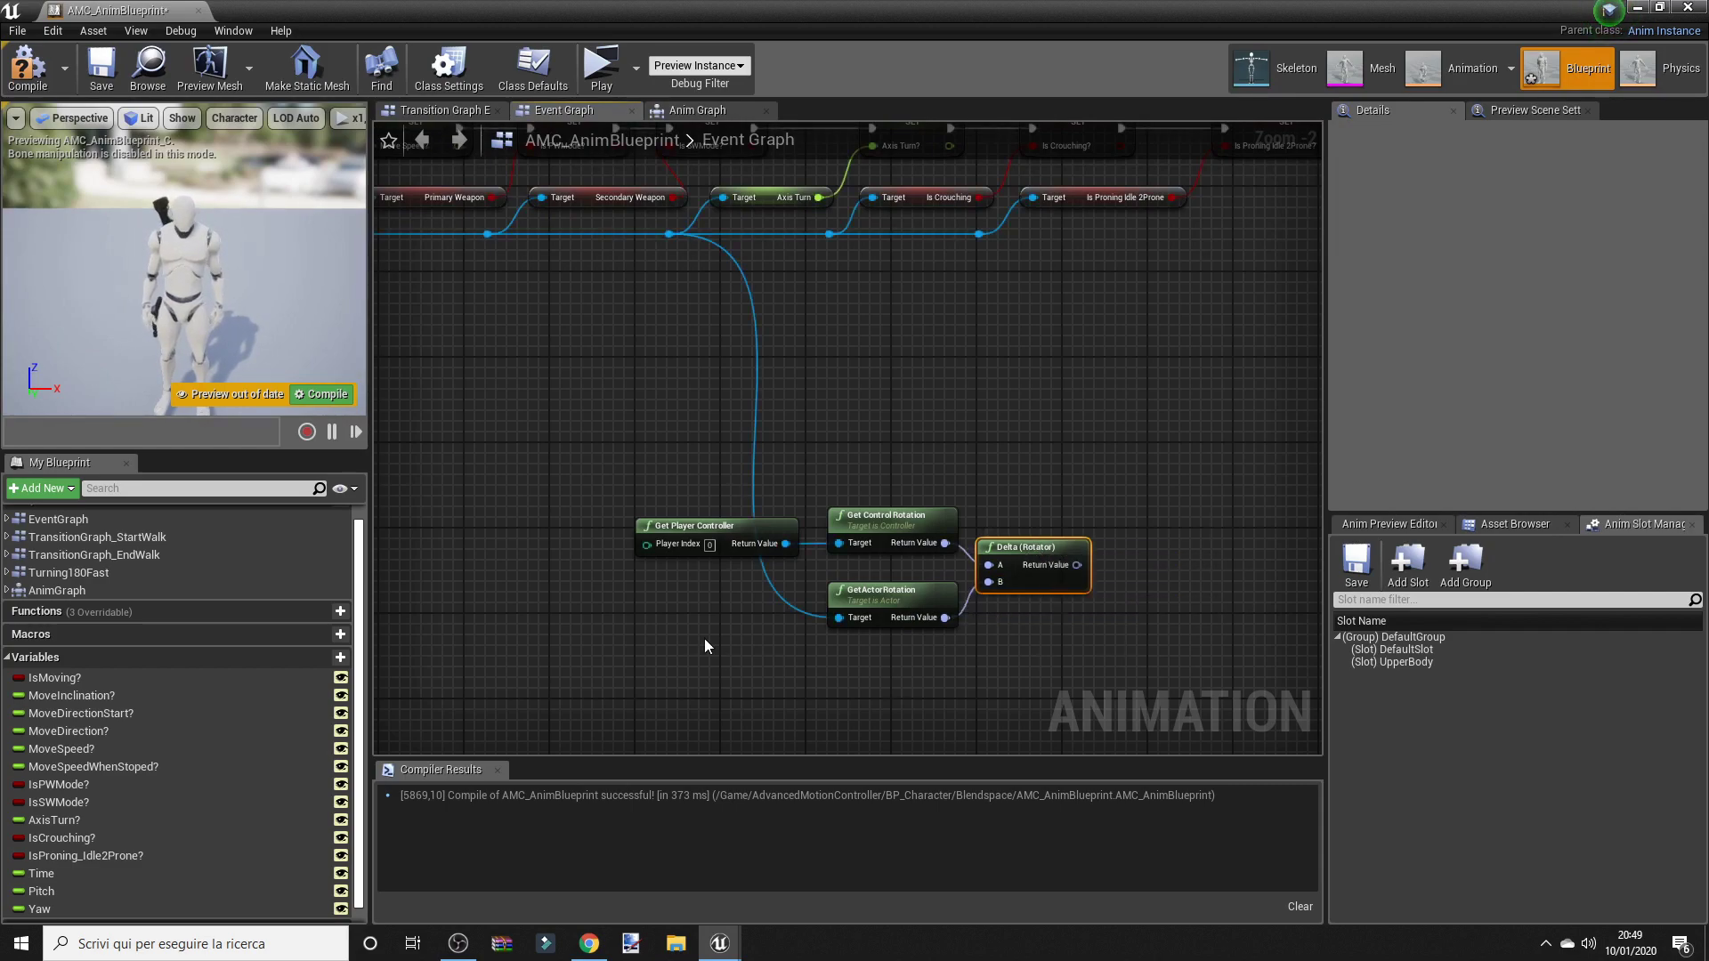
right_click_drag(1055, 537, 980, 421)
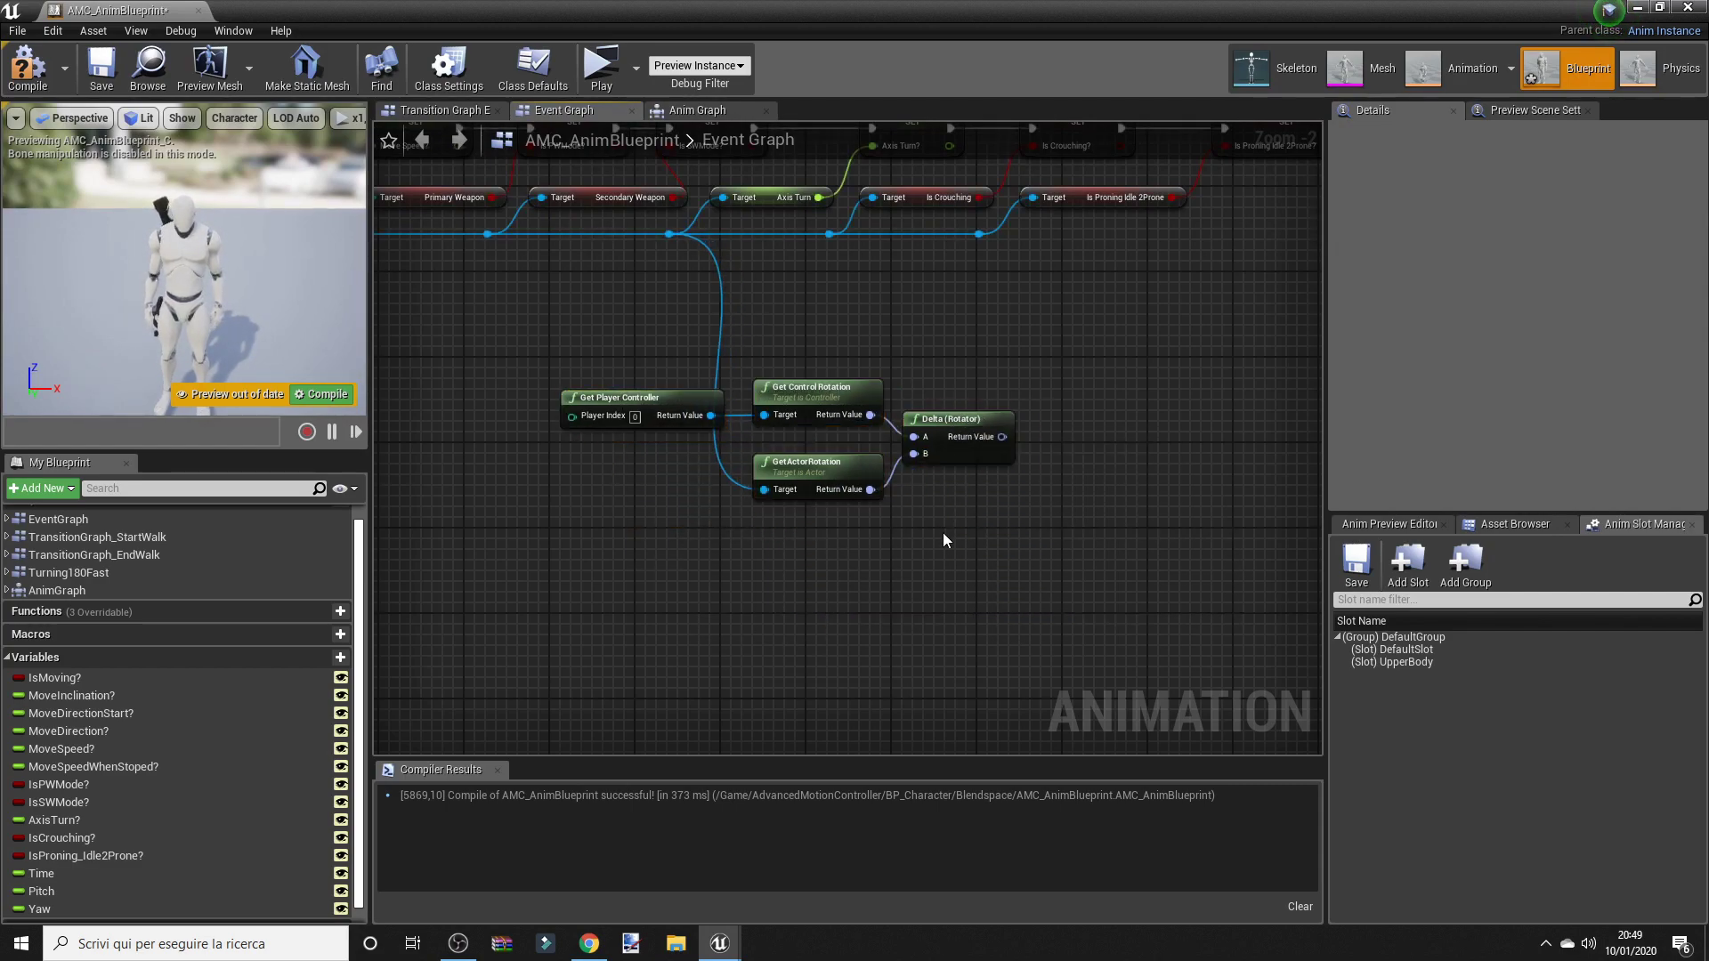
right_click_drag(942, 539, 879, 585)
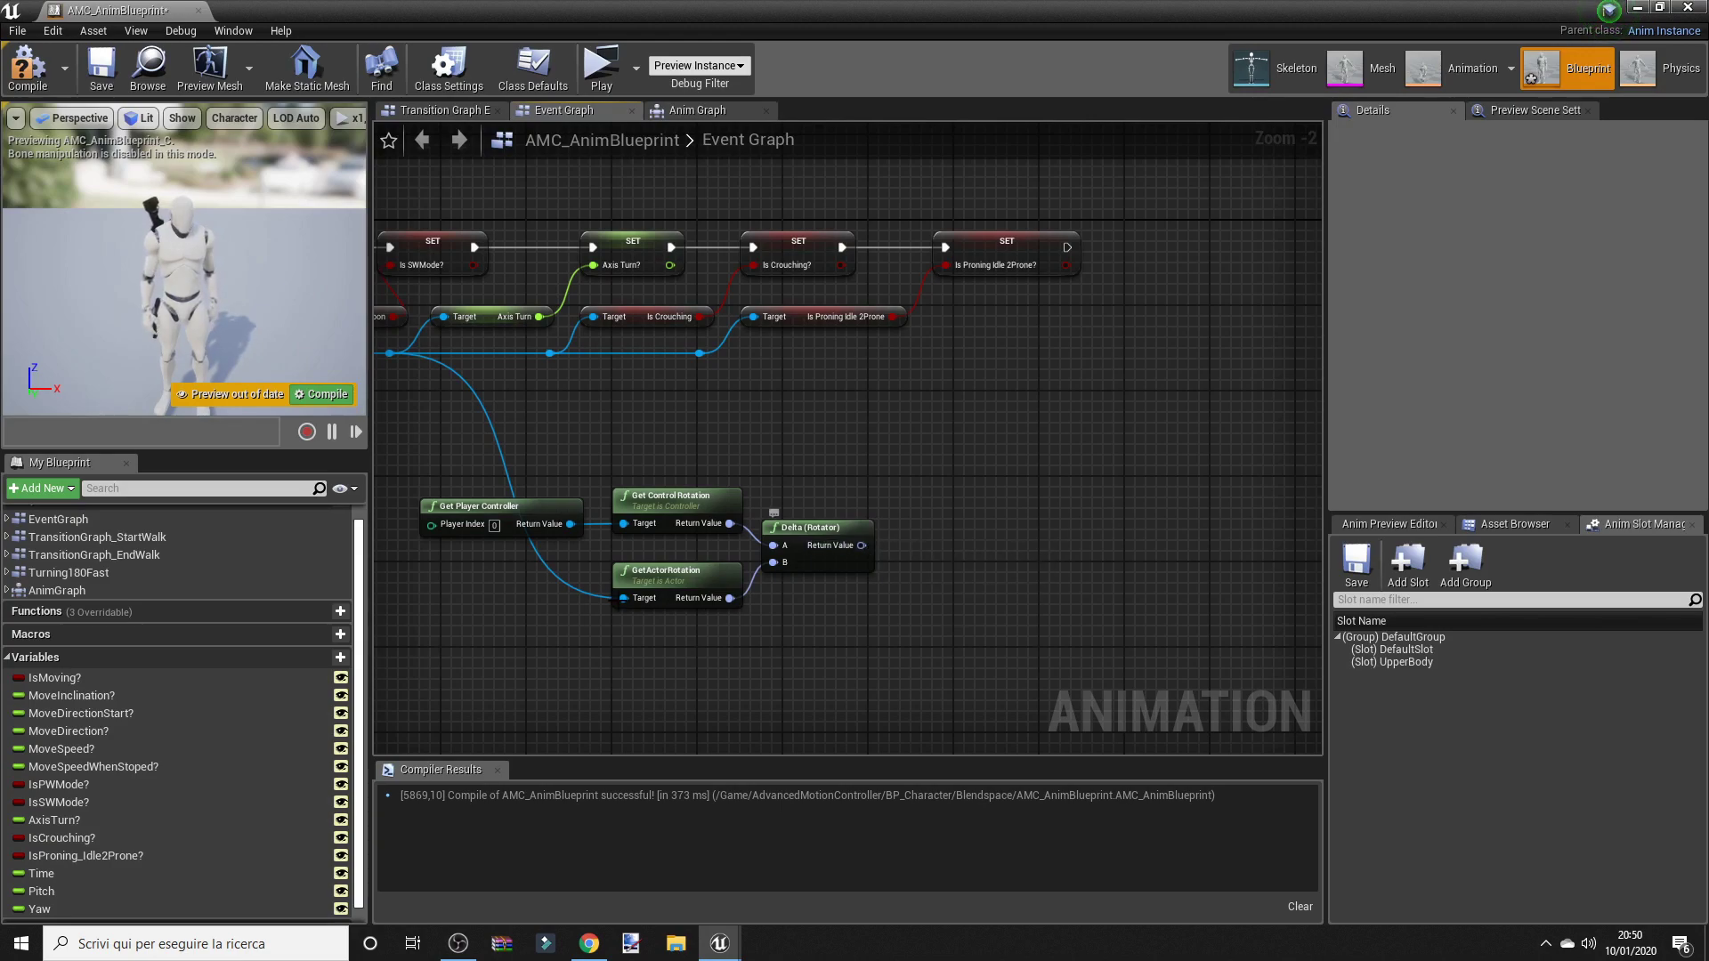
Step: Add an RInterp To node fed by the Delta output and place it nearby
mouse_move(808, 537)
left_mouse_down()
mouse_move(844, 506)
mouse_move(821, 608)
mouse_move(1041, 564)
left_mouse_up()
type("rint")
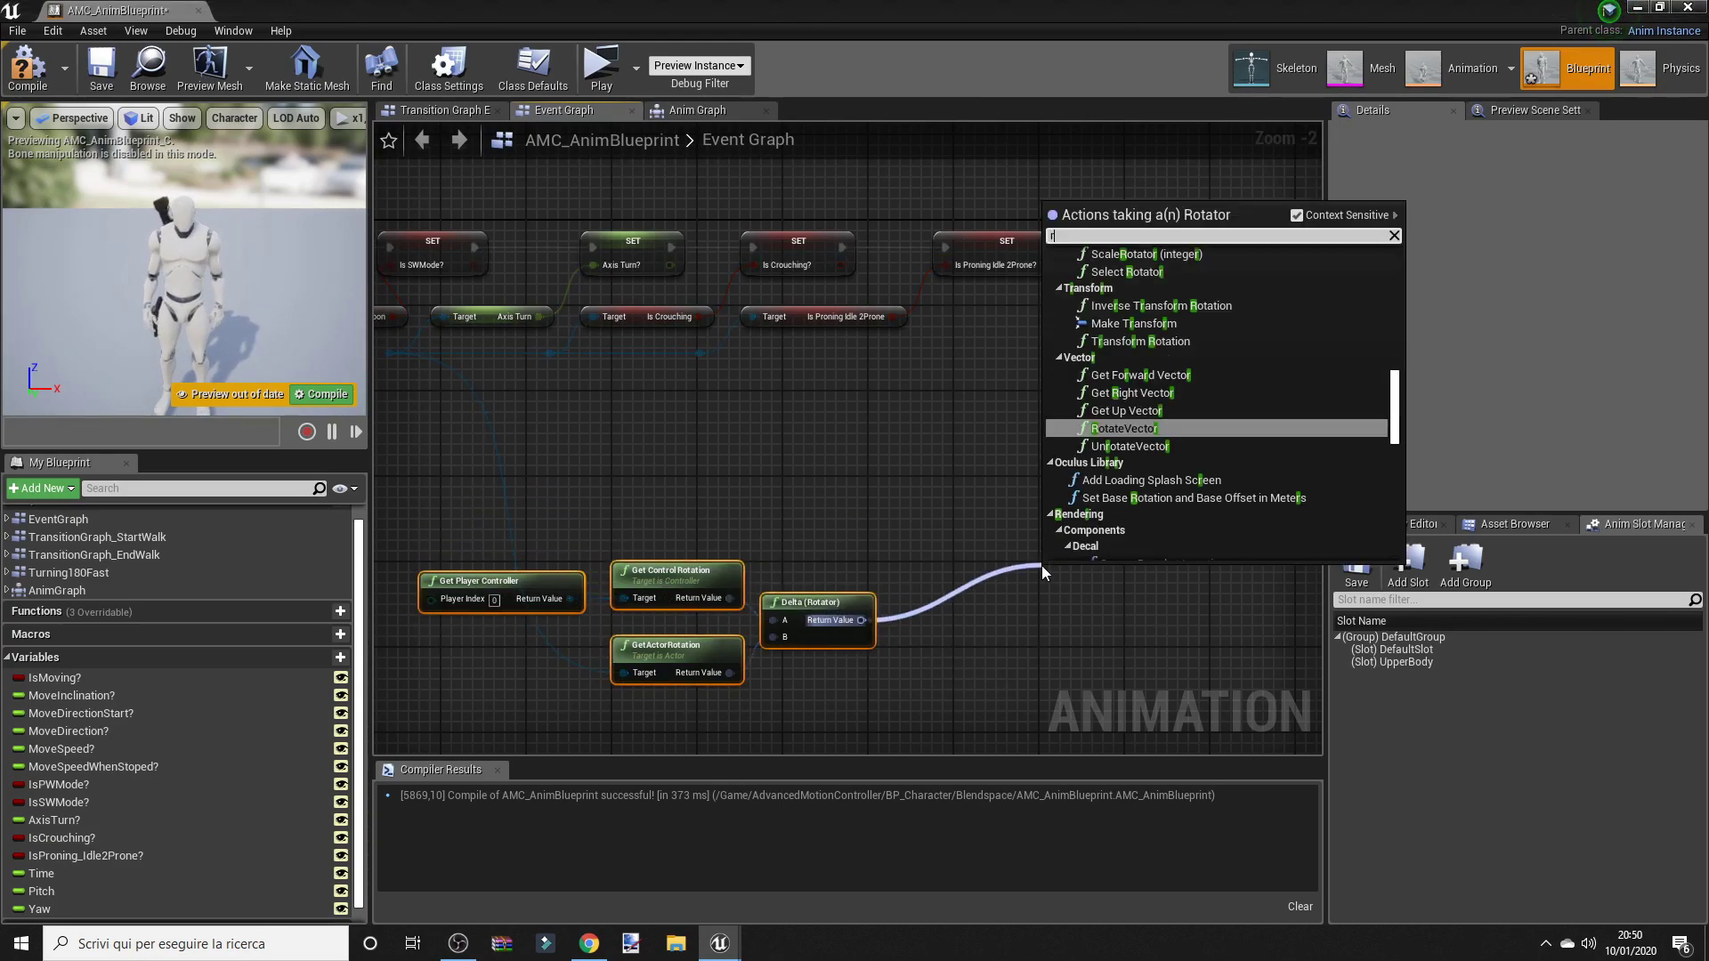
key("Return")
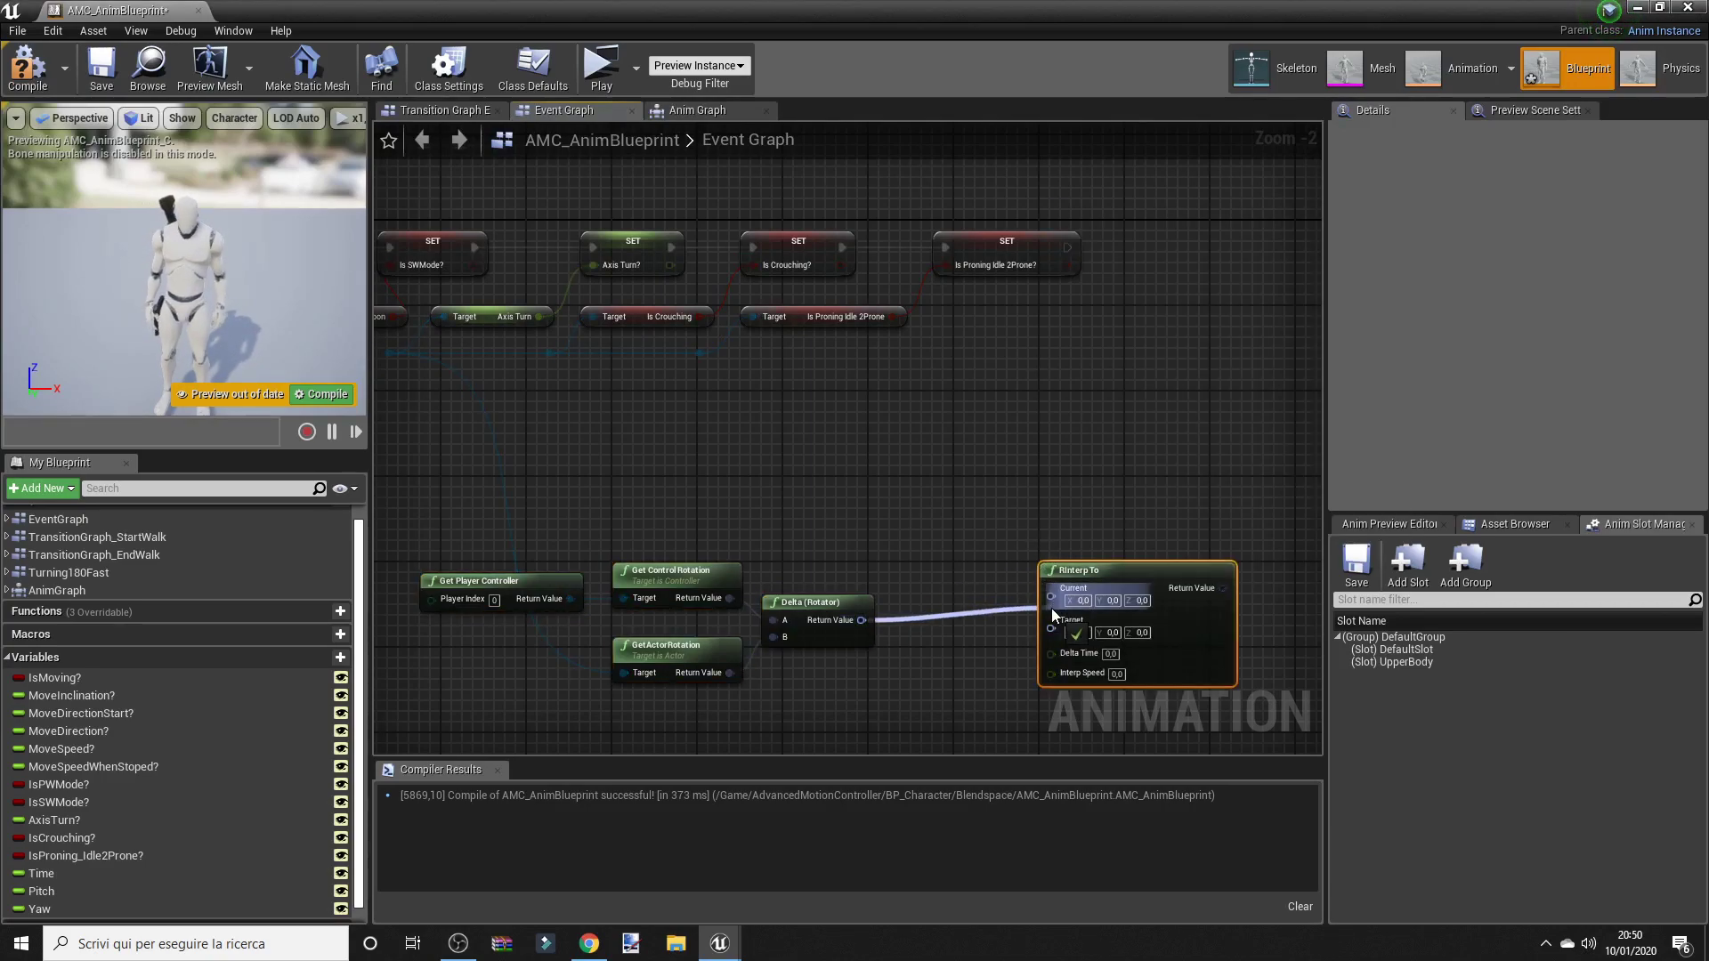
mouse_move(1082, 569)
left_mouse_down()
mouse_move(1007, 463)
mouse_move(927, 475)
left_mouse_up()
Step: Add a Make Rotator node fed by the Pitch variable on Y and Yaw on Z
scroll(801, 503, "up", 2)
type("make rot")
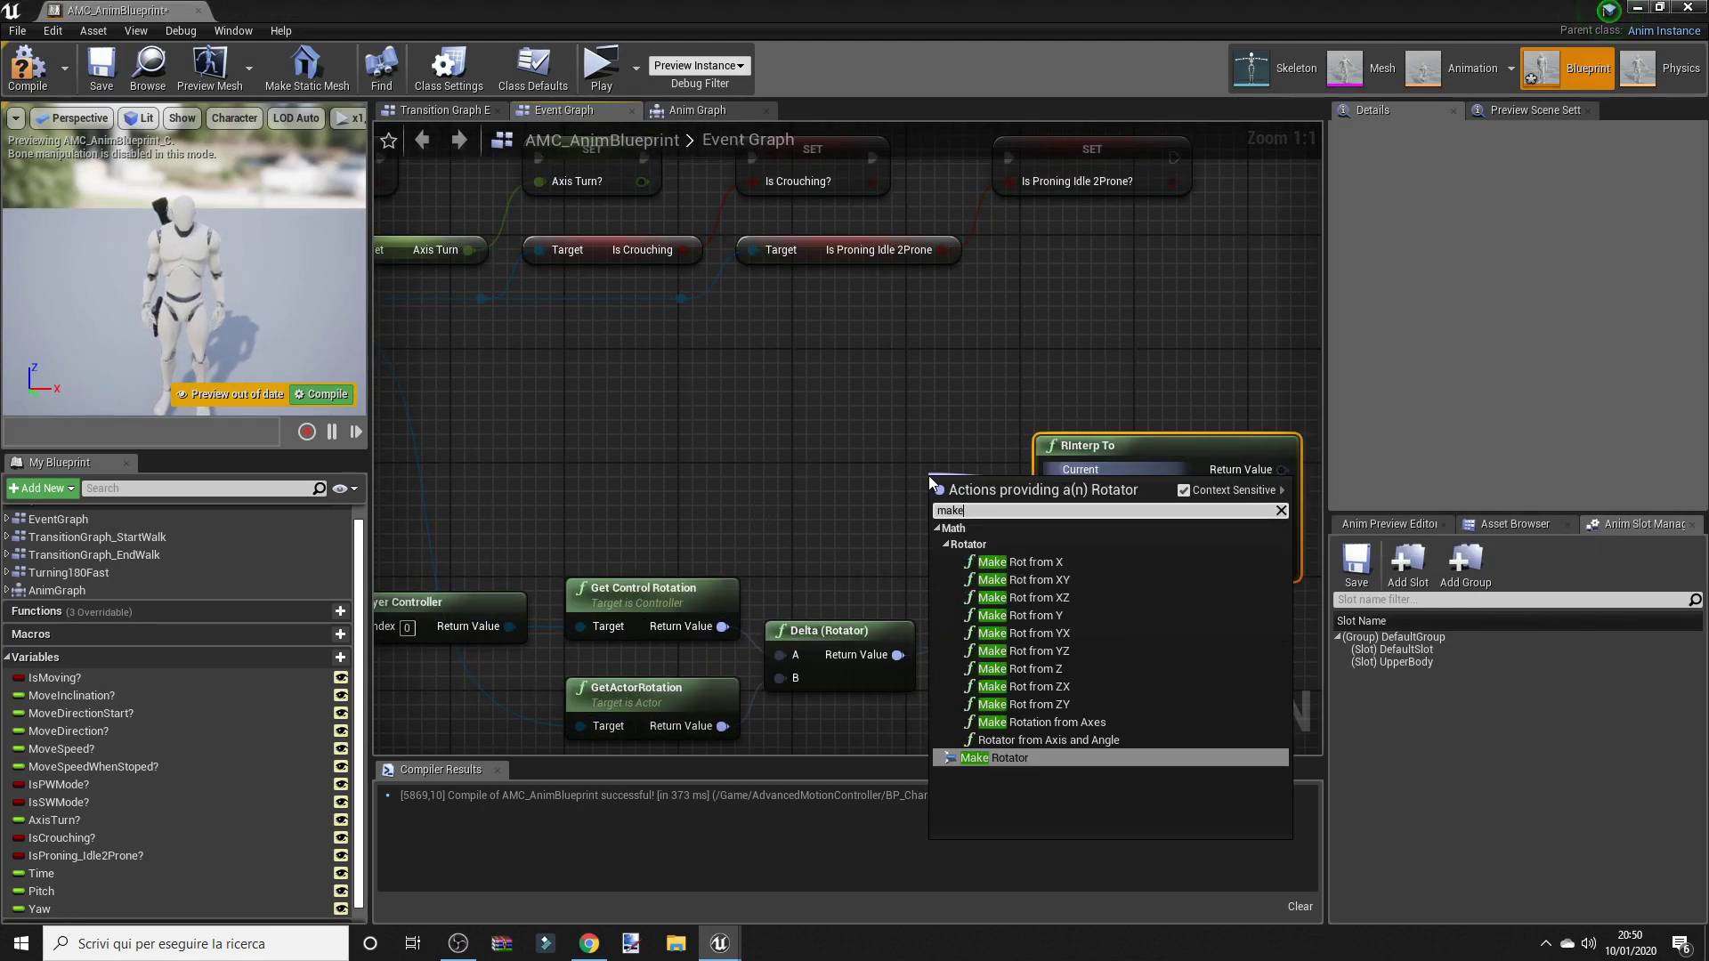
key("Return")
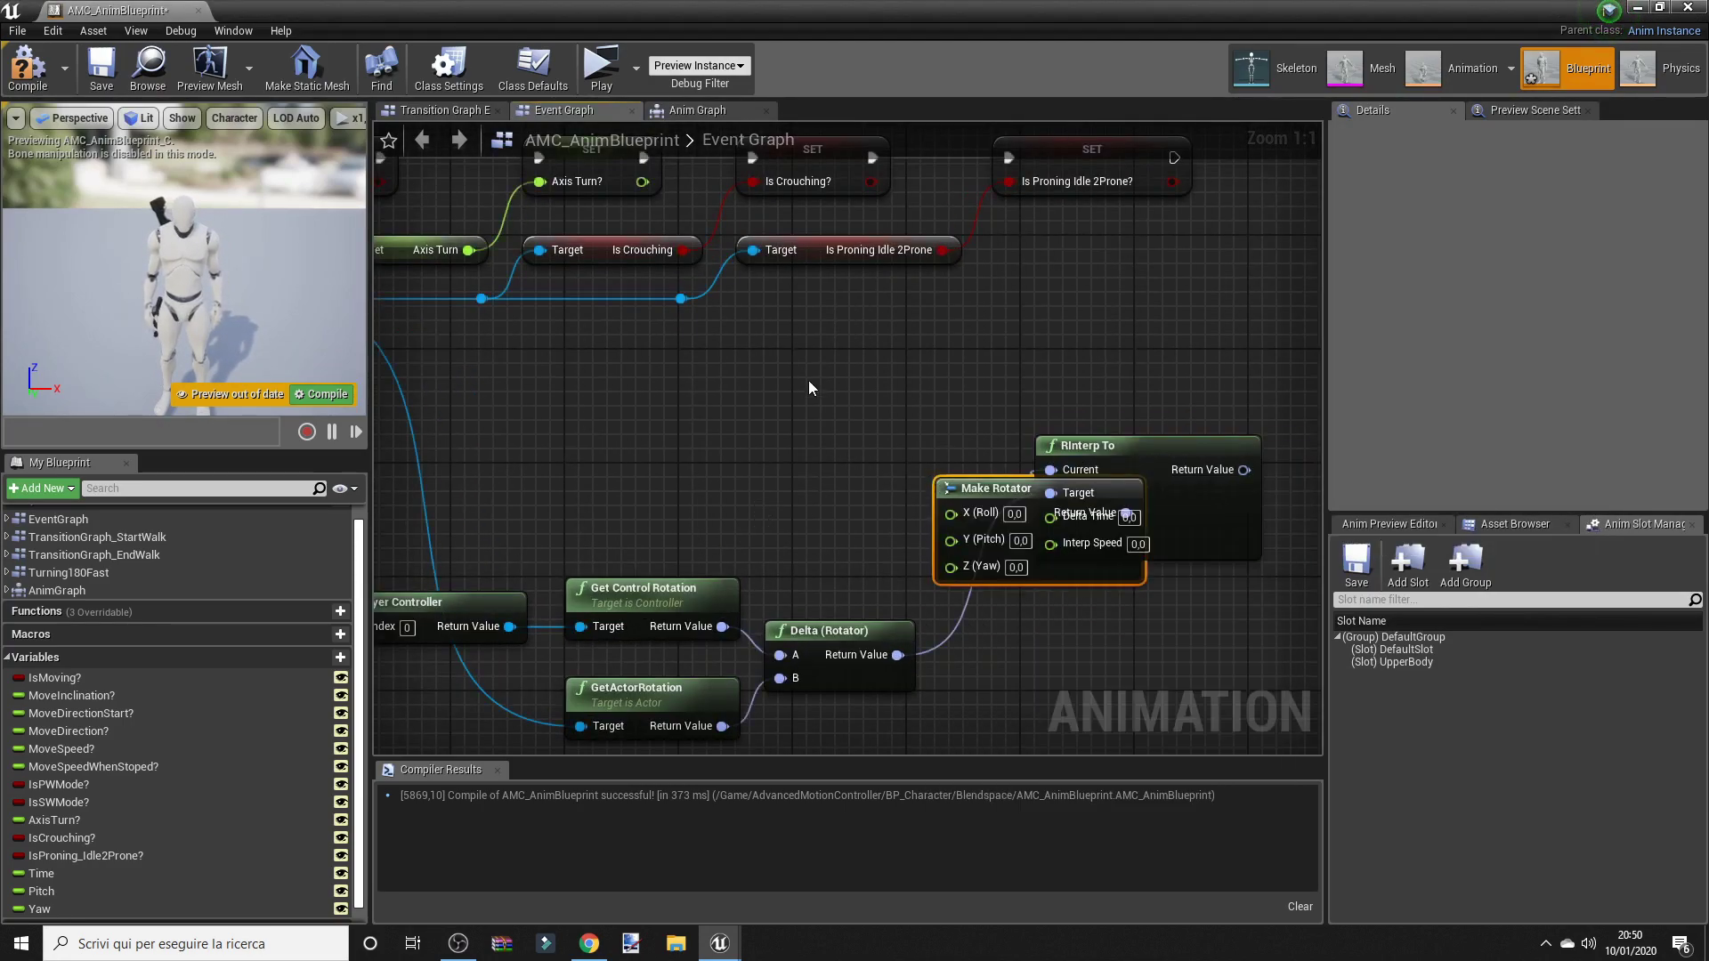
mouse_move(1008, 495)
left_mouse_down()
mouse_move(819, 406)
mouse_move(847, 463)
mouse_move(867, 452)
left_mouse_up()
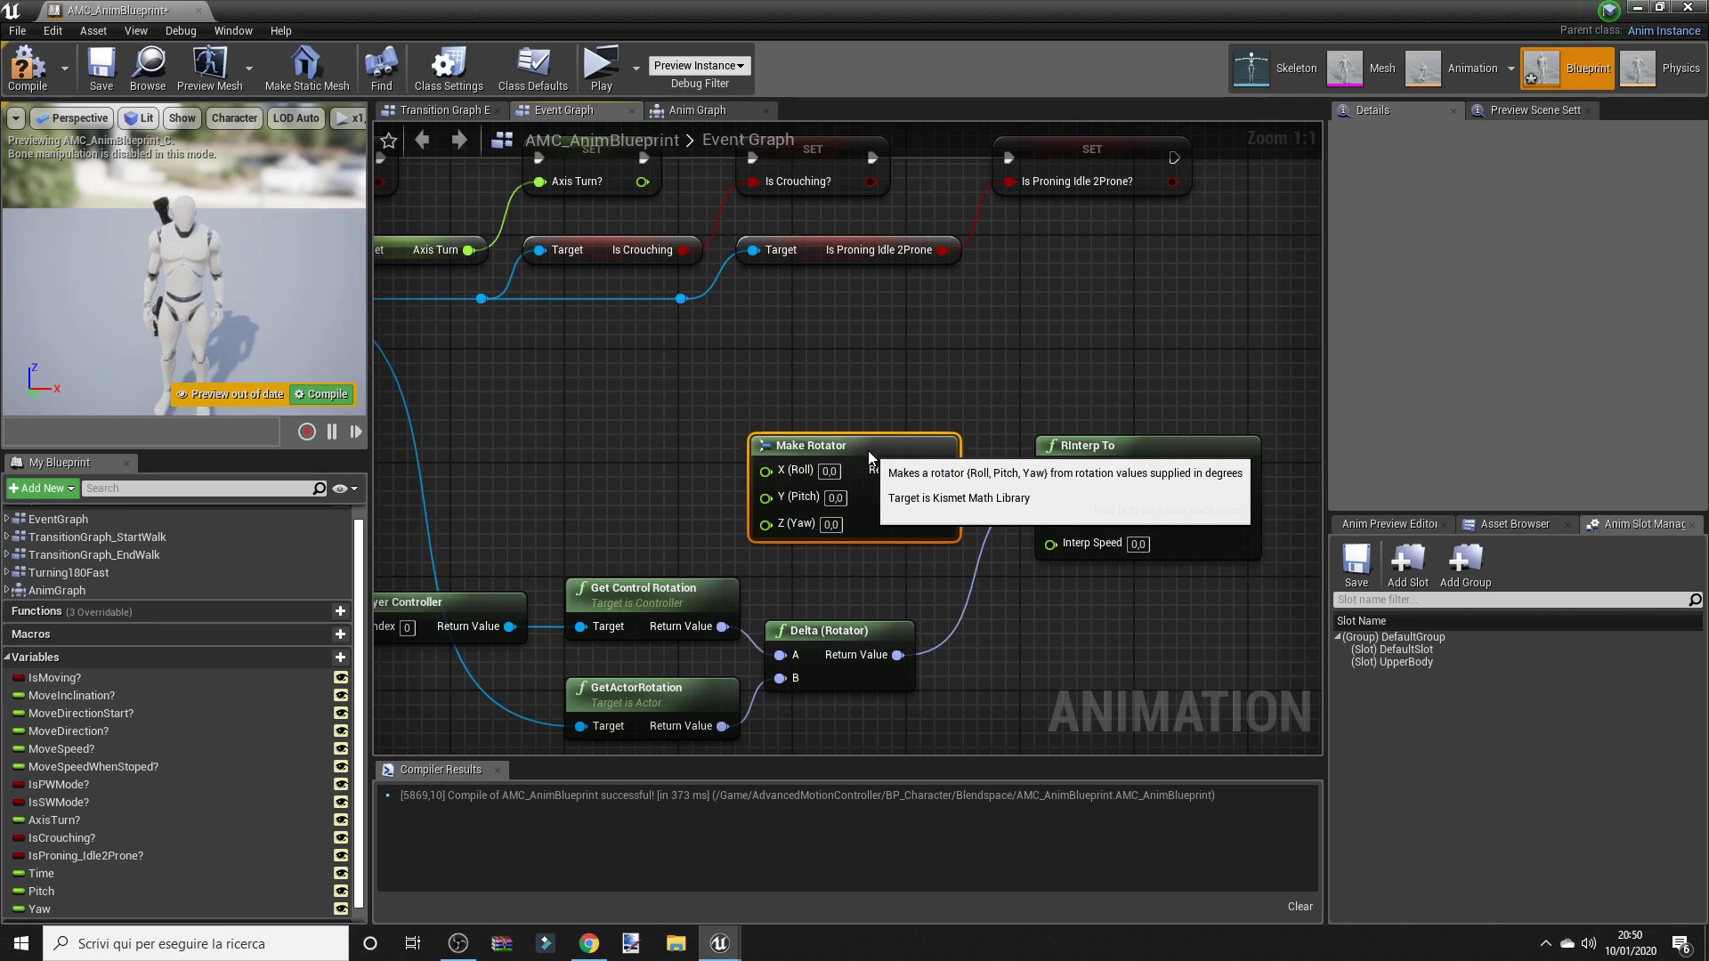
left_click(511, 431)
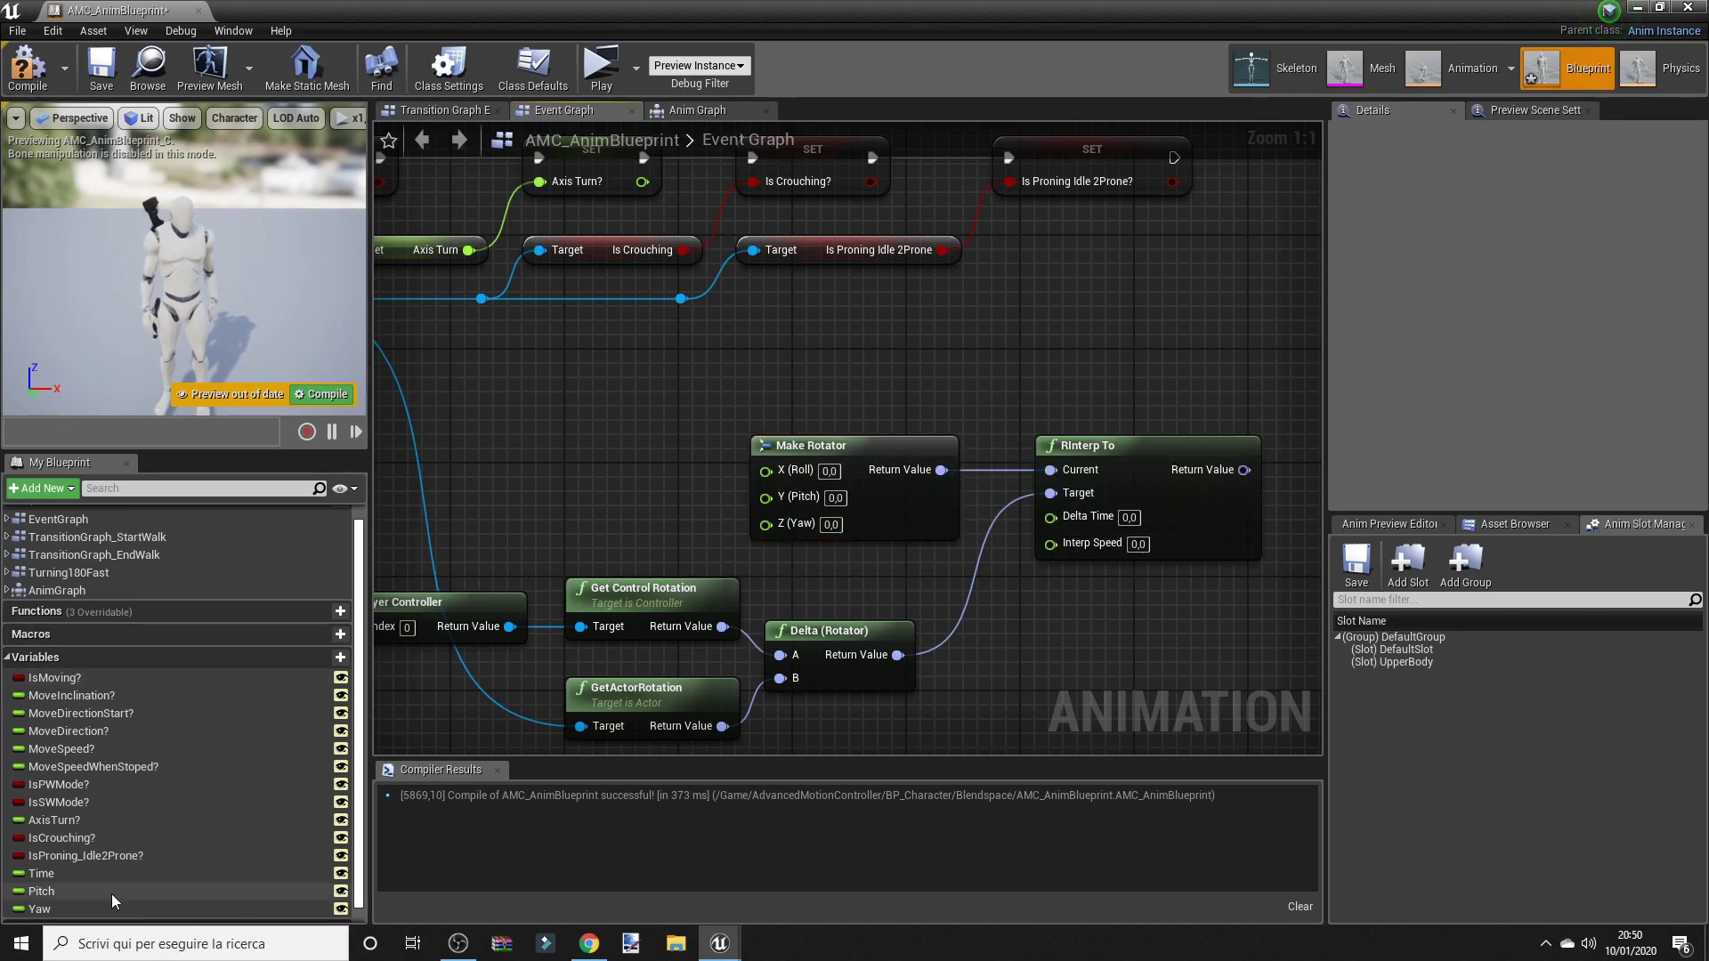
mouse_move(41, 890)
left_mouse_down()
mouse_move(781, 512)
mouse_move(746, 500)
left_mouse_up()
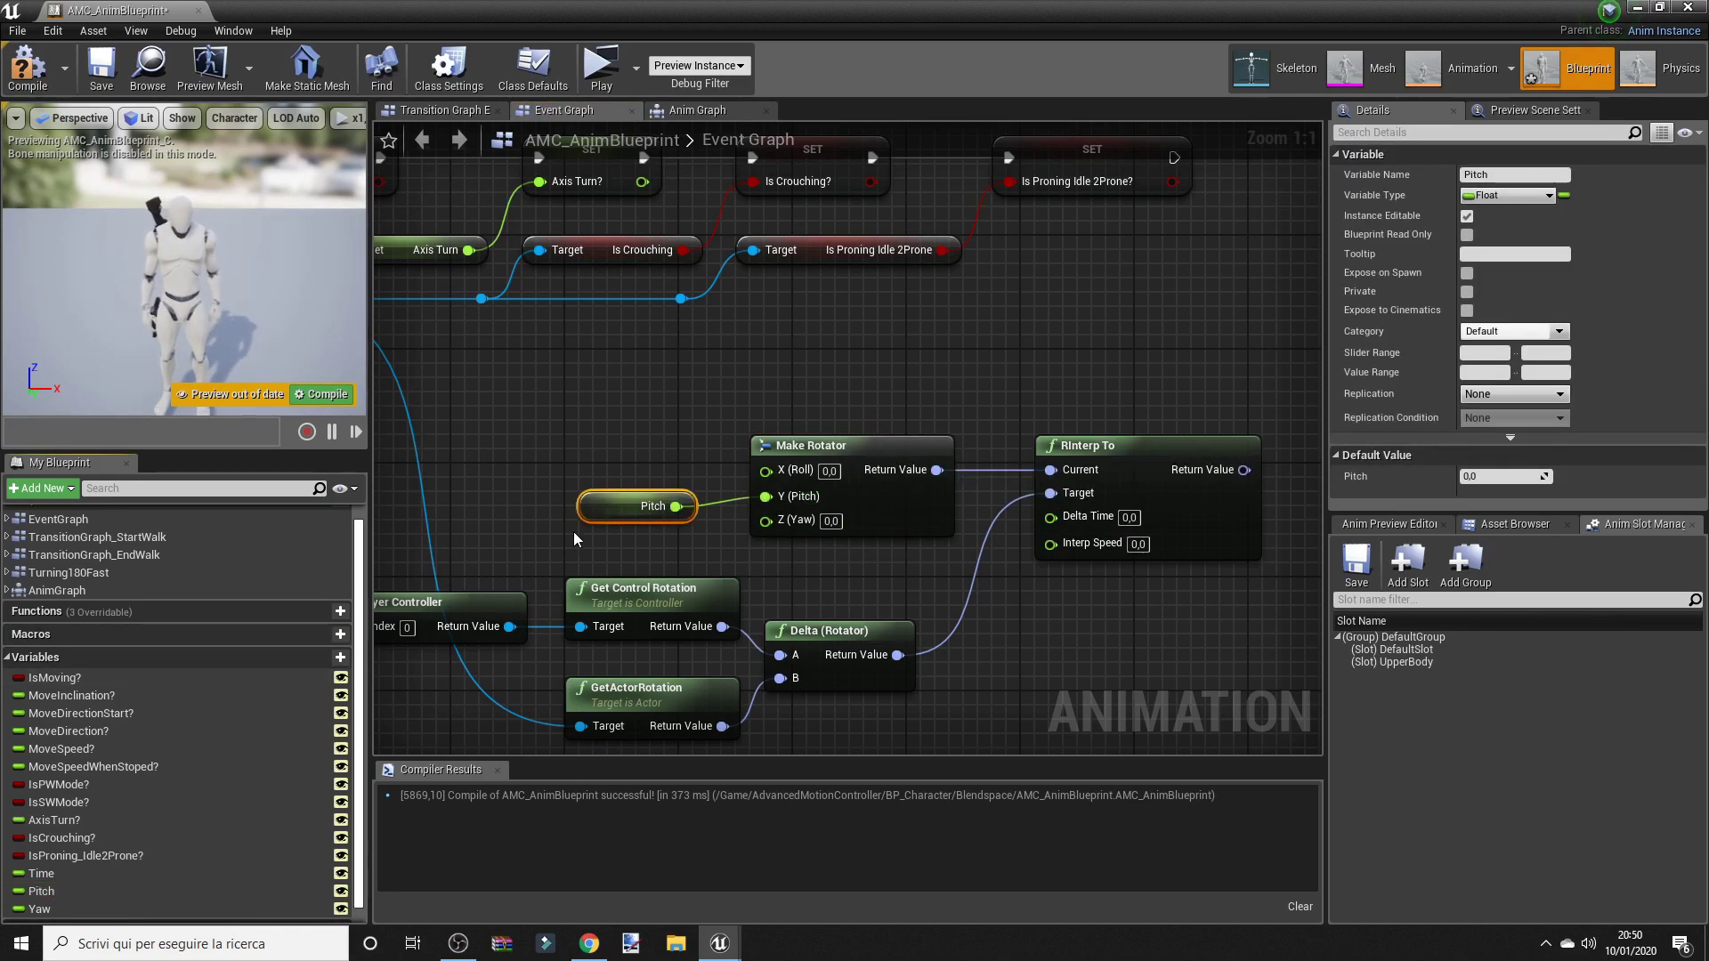
left_click_drag(596, 511, 609, 483)
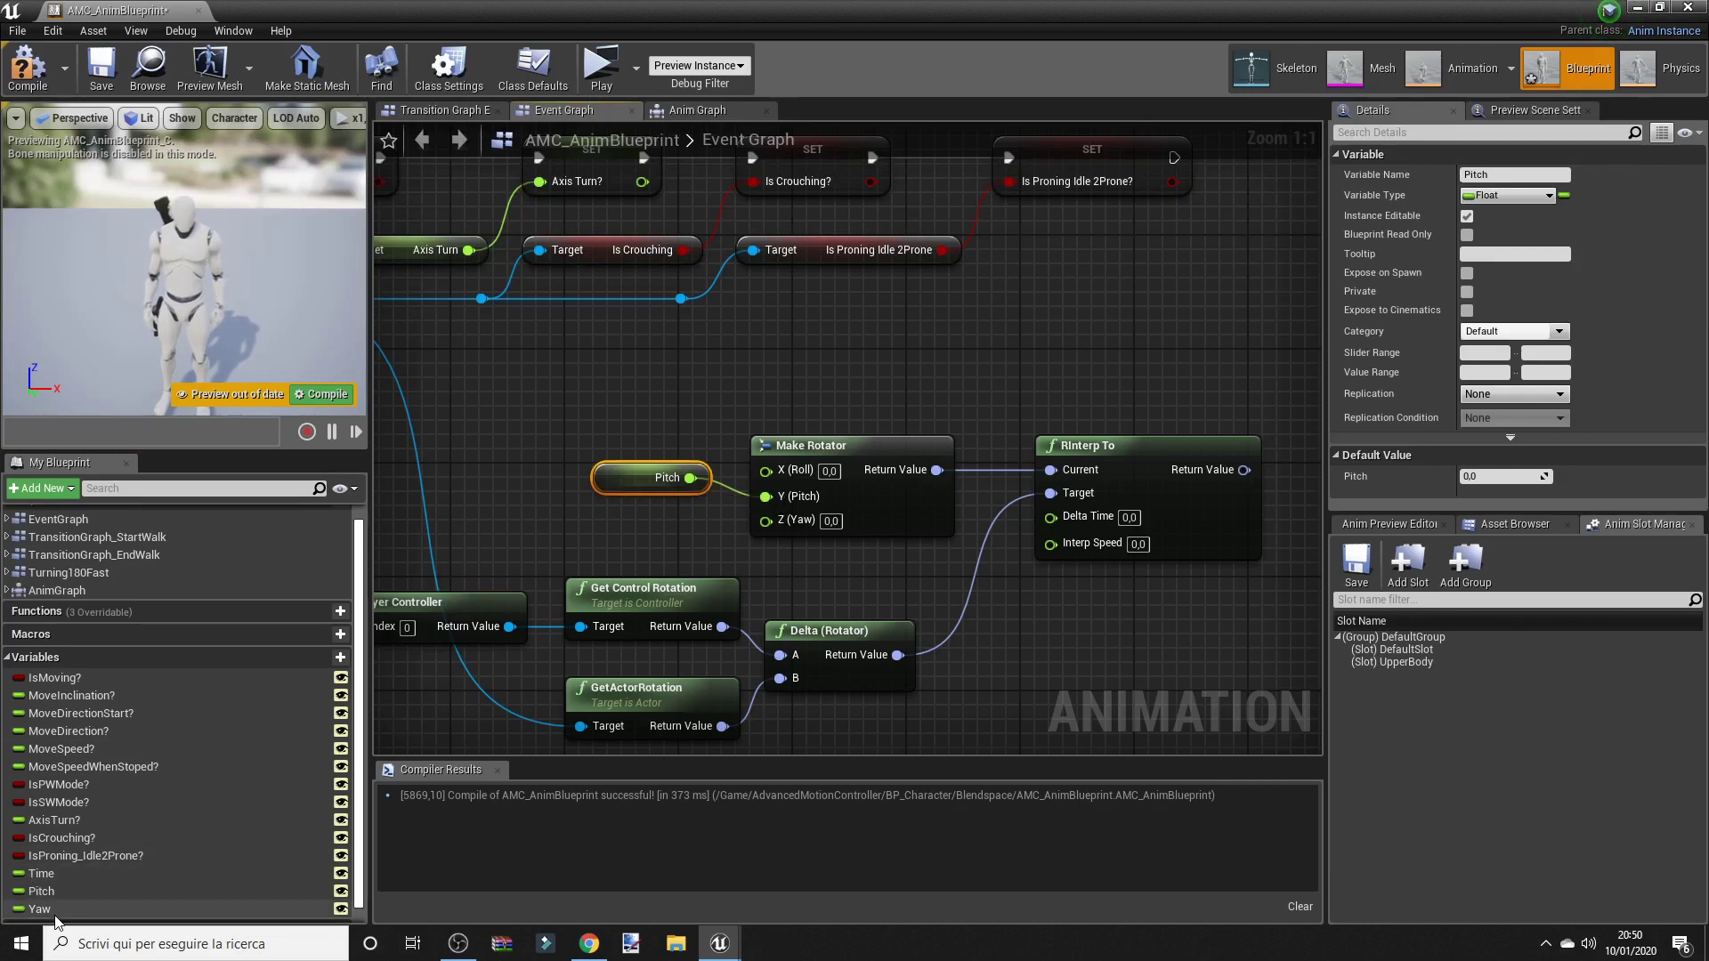
left_click_drag(44, 909, 773, 524)
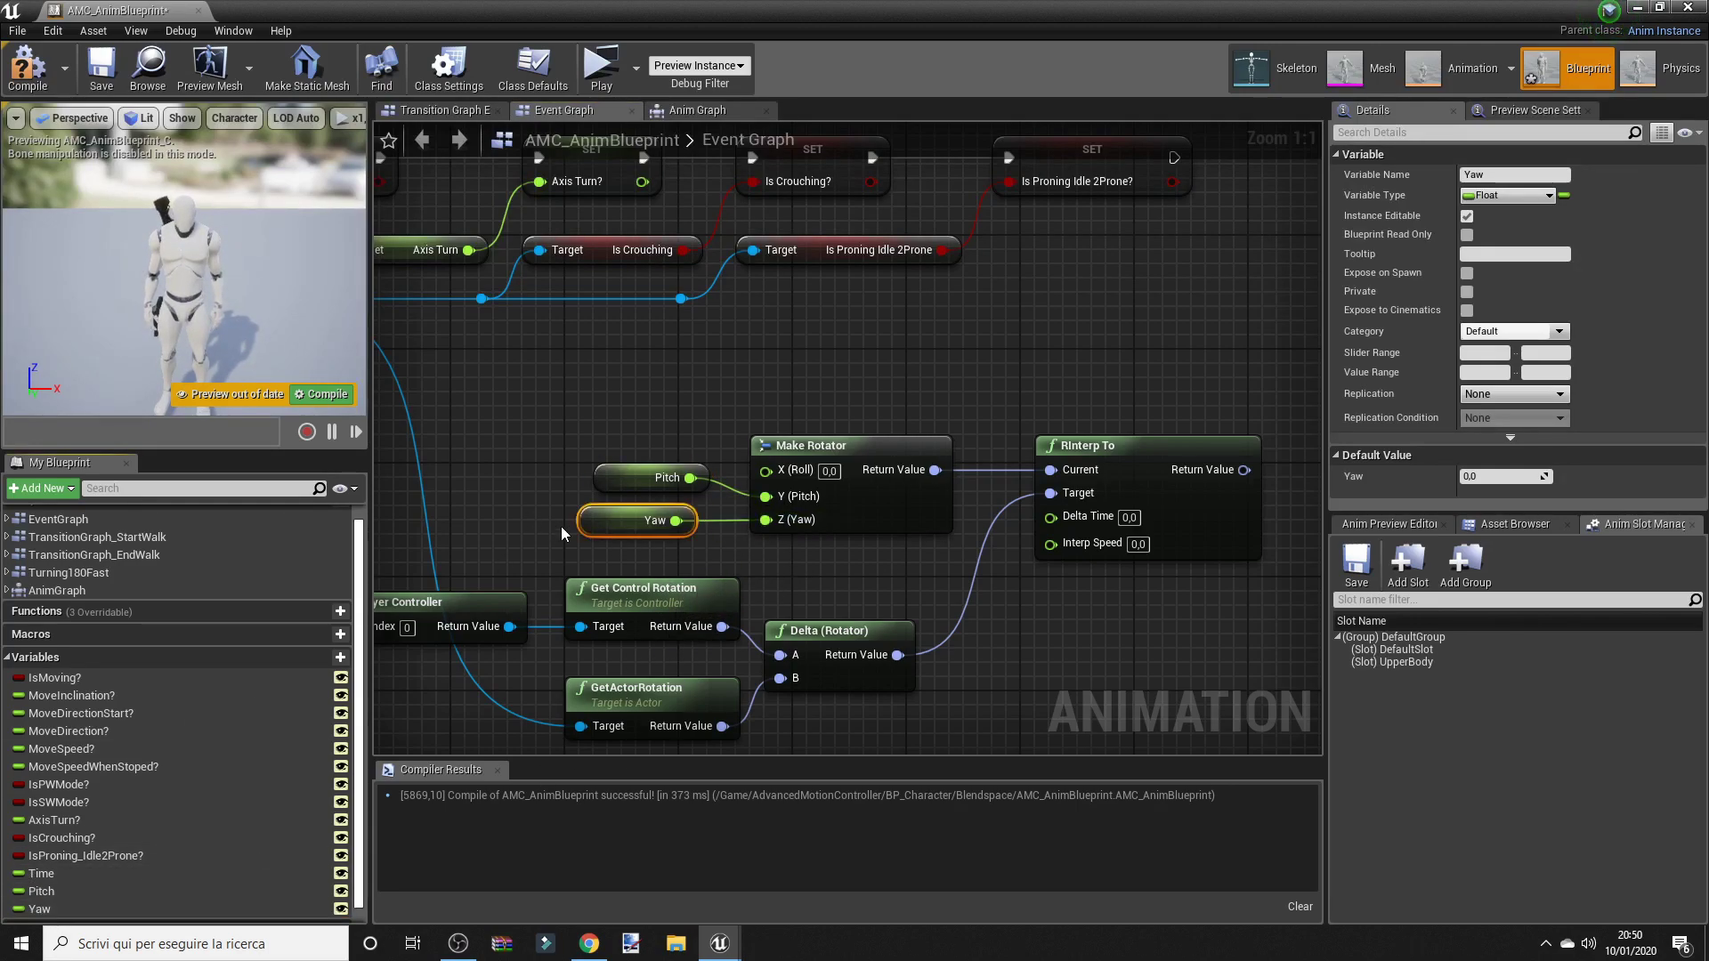
Step: Wire a Time getter into RInterp To's Delta Time, placed above Delta (Rotator)
right_click_drag(874, 581, 538, 601)
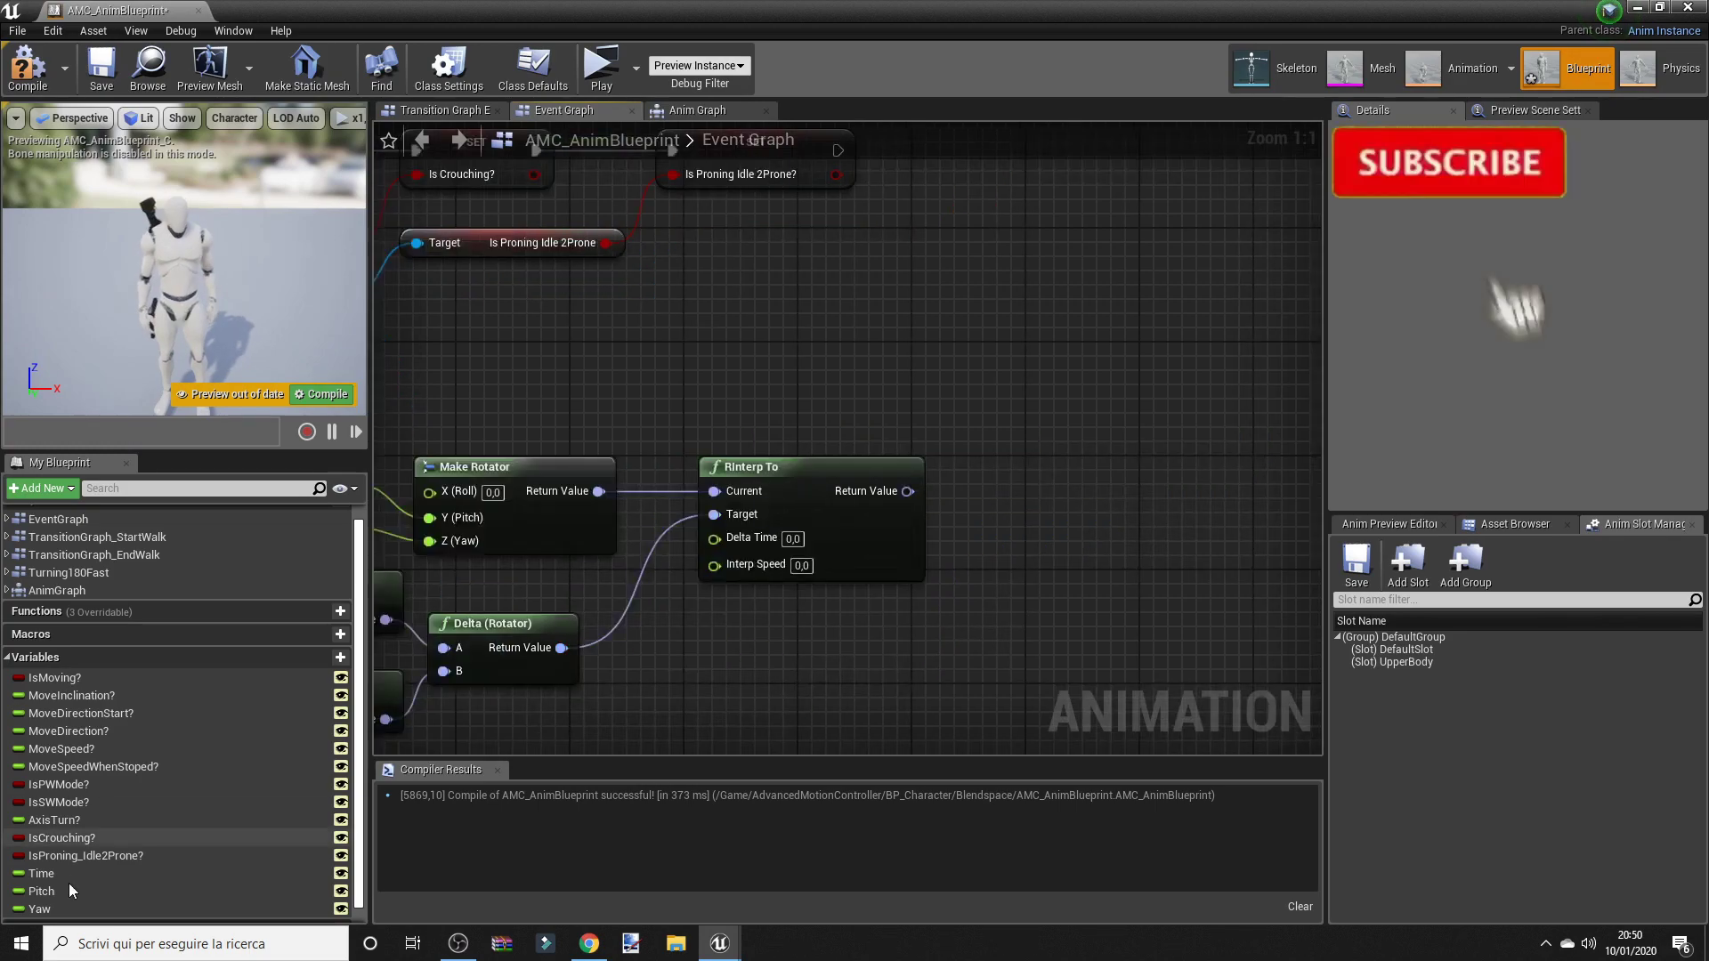
left_click_drag(65, 879, 752, 540)
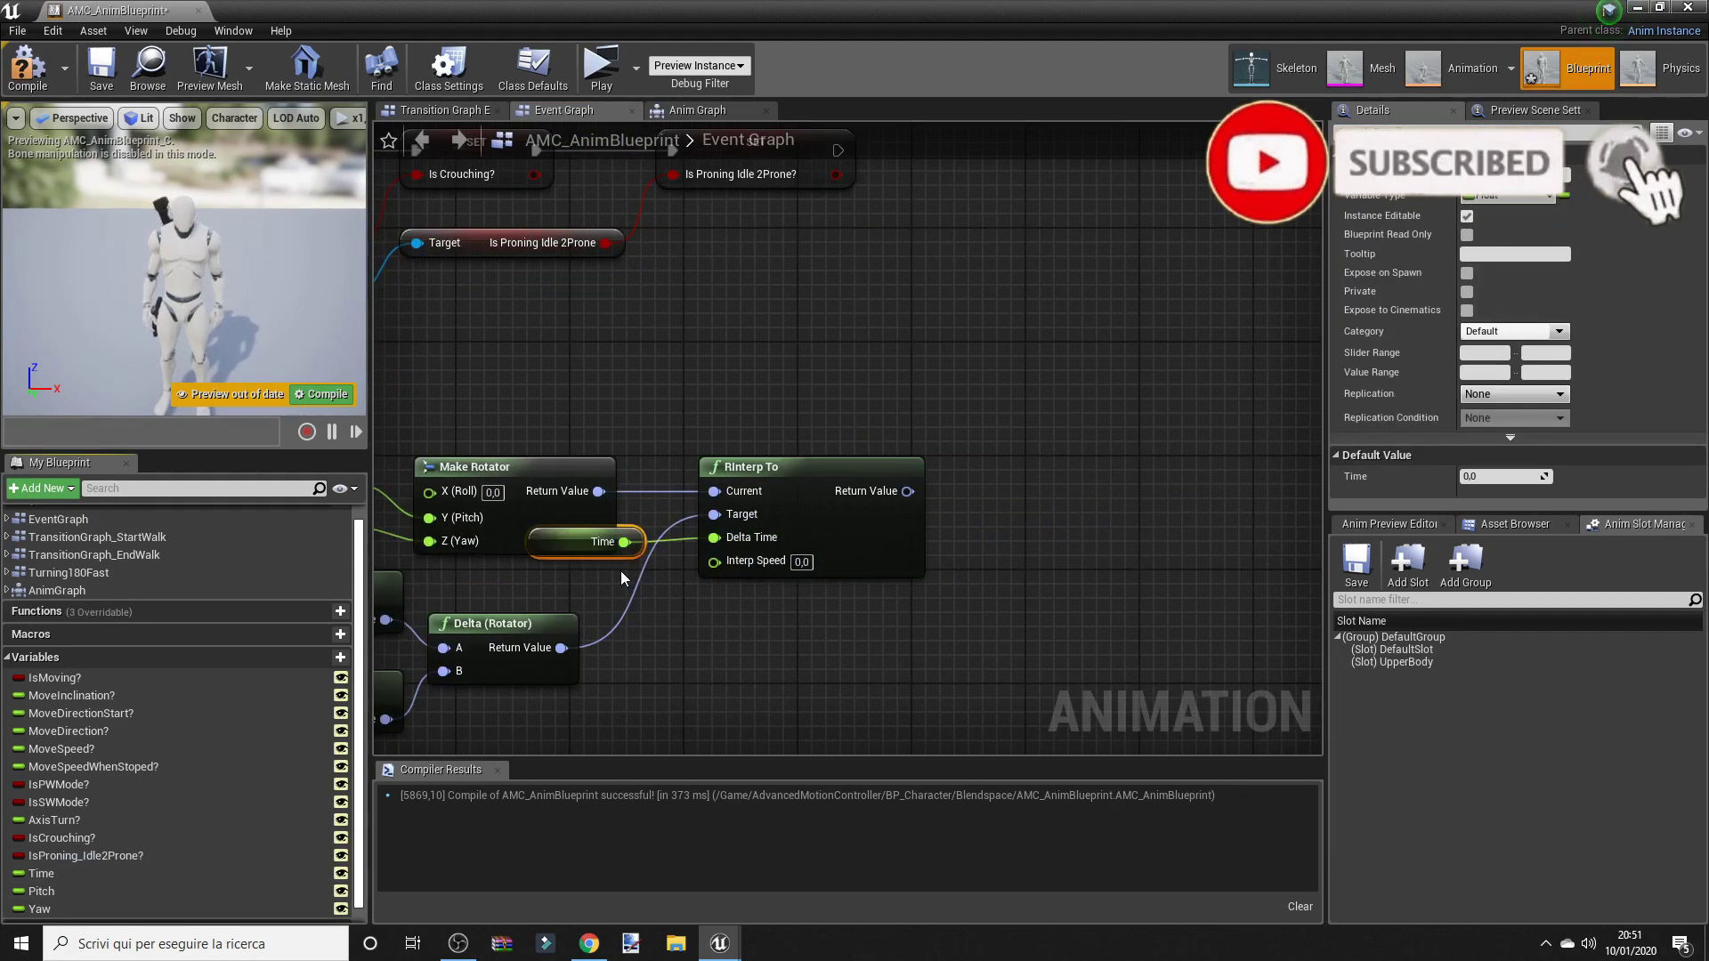
left_click_drag(598, 546, 541, 589)
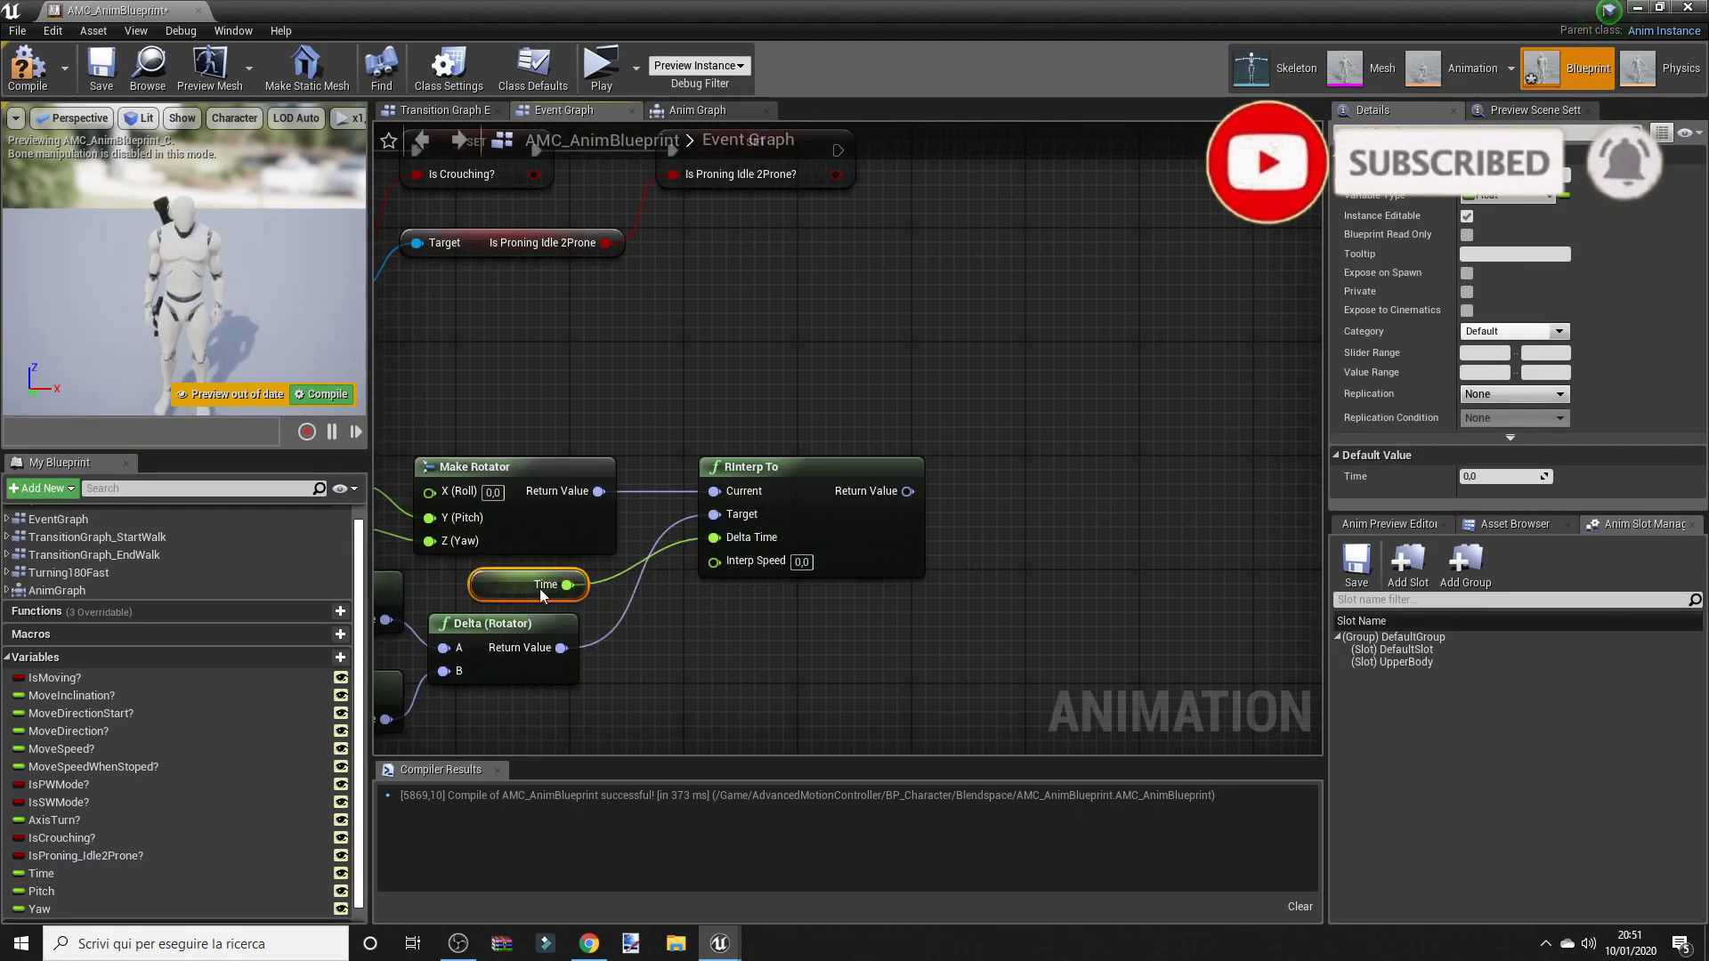
left_click(677, 376)
scroll(705, 409, "down", 4)
Step: Insert a SET Time node storing Delta Time X after Event Blueprint Update Animation, then compile
mouse_move(705, 409)
right_mouse_down()
mouse_move(934, 532)
mouse_move(968, 408)
right_mouse_up()
scroll(969, 408, "up", 2)
scroll(649, 429, "up", 2)
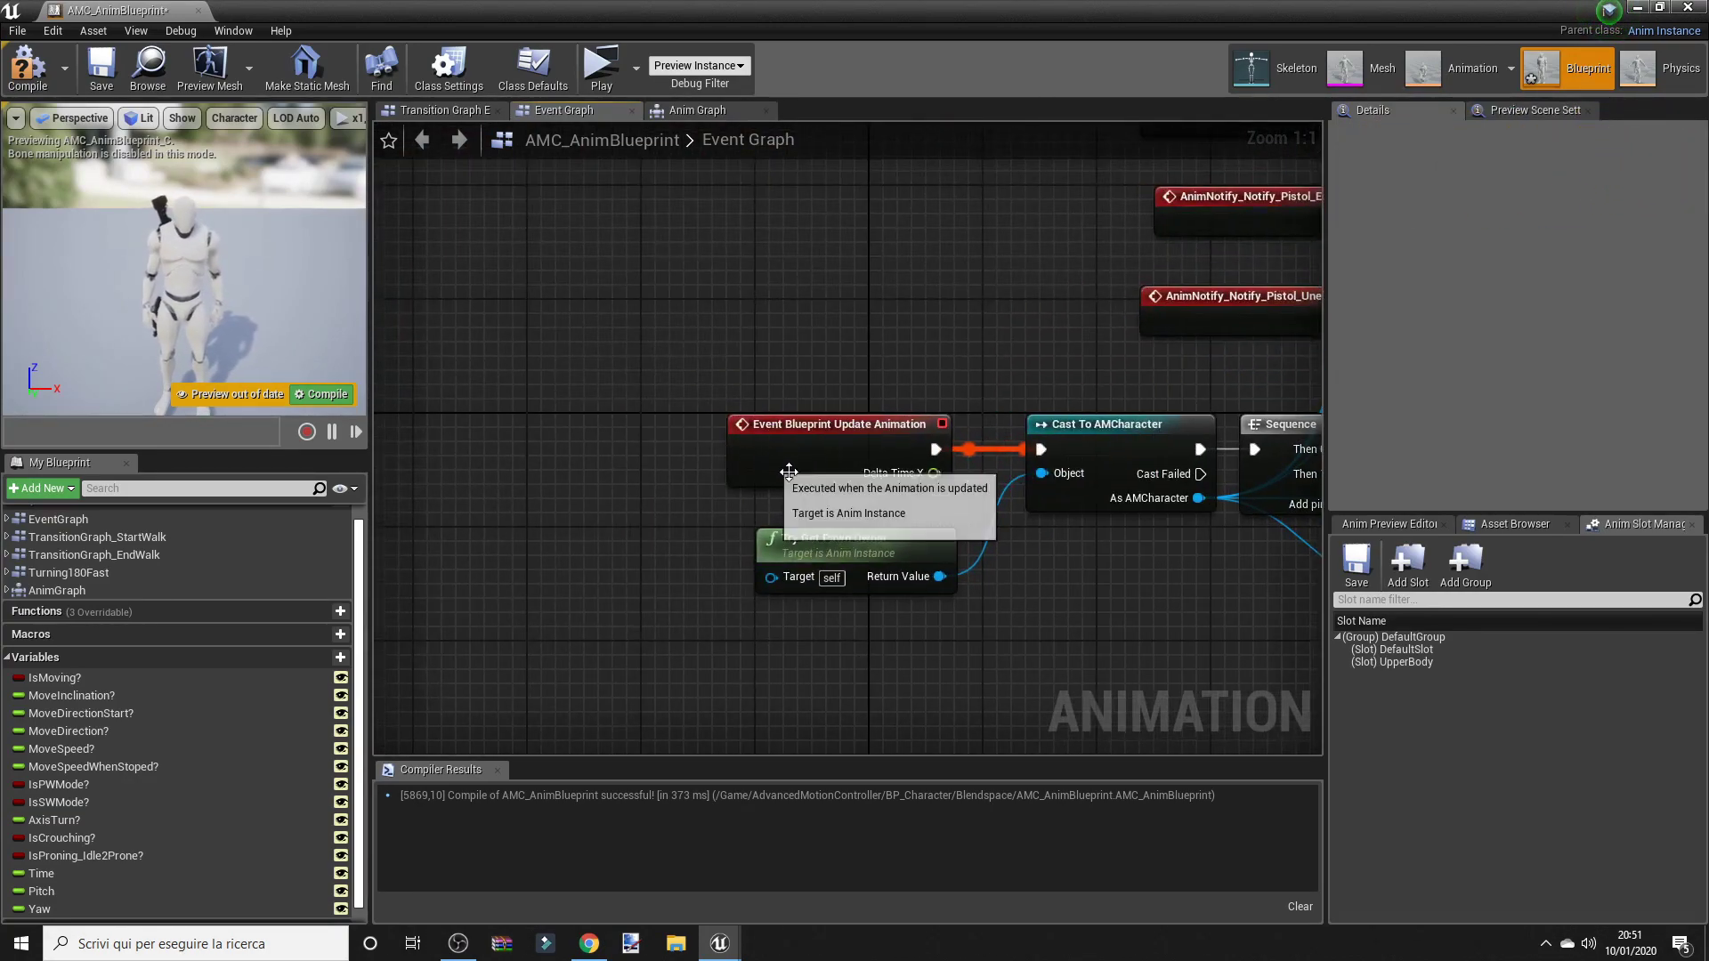
left_click_drag(789, 471, 502, 472)
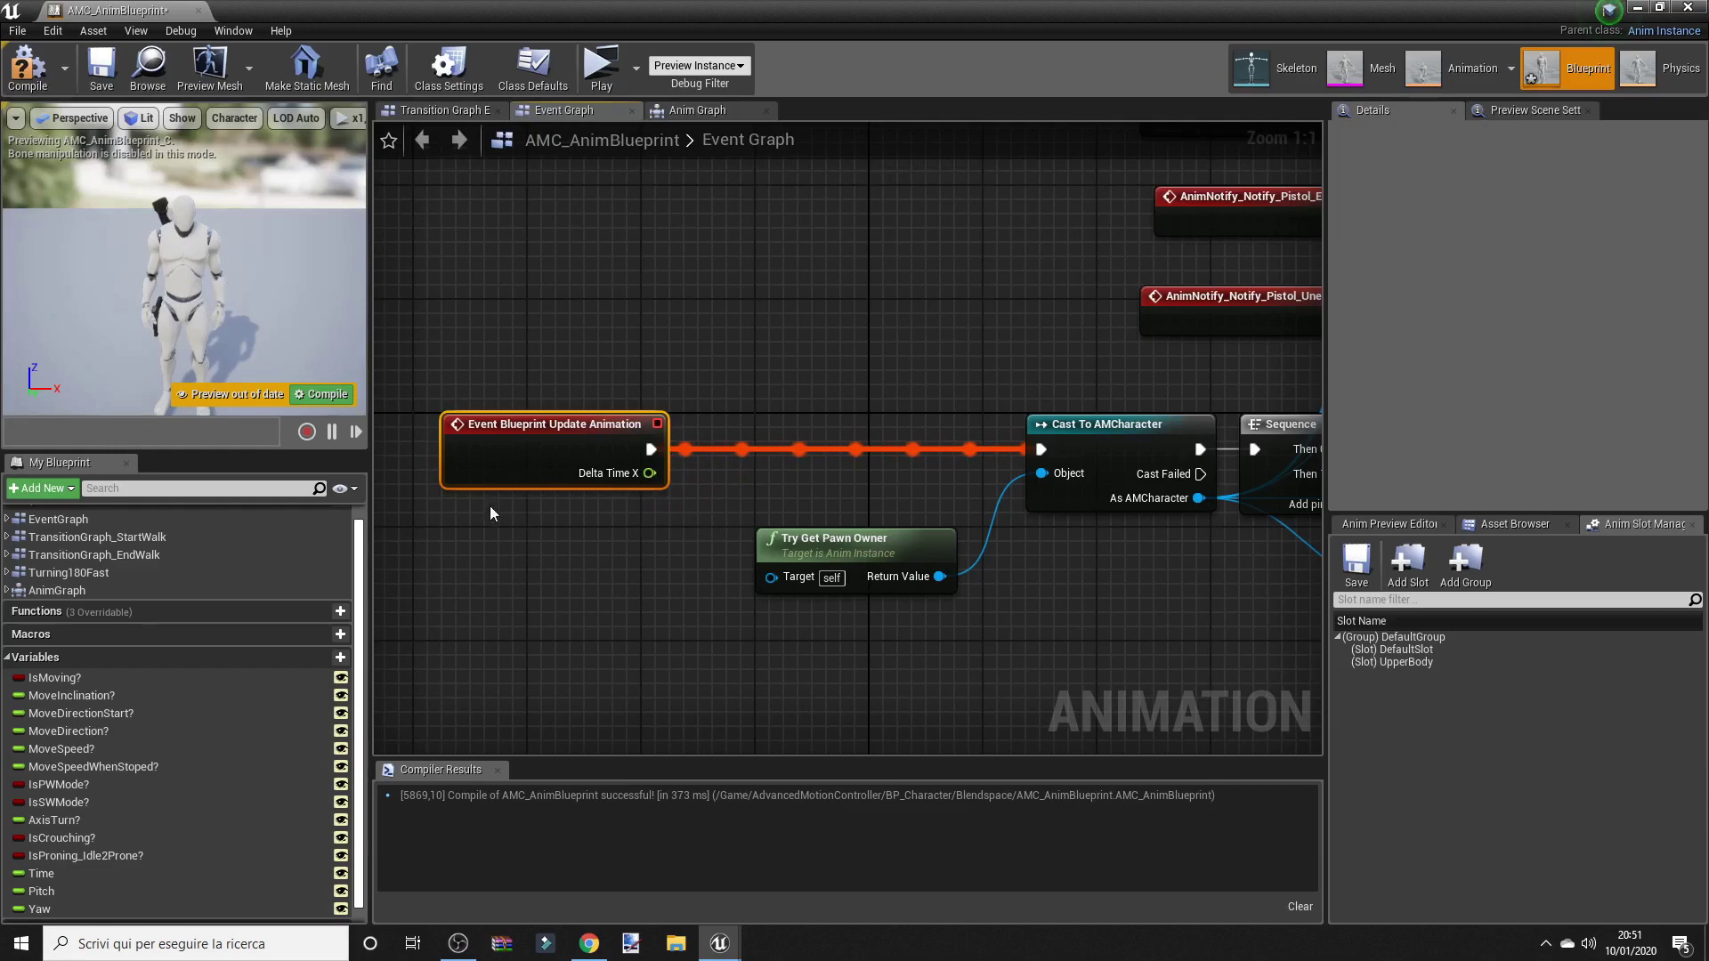
left_click_drag(41, 873, 758, 422)
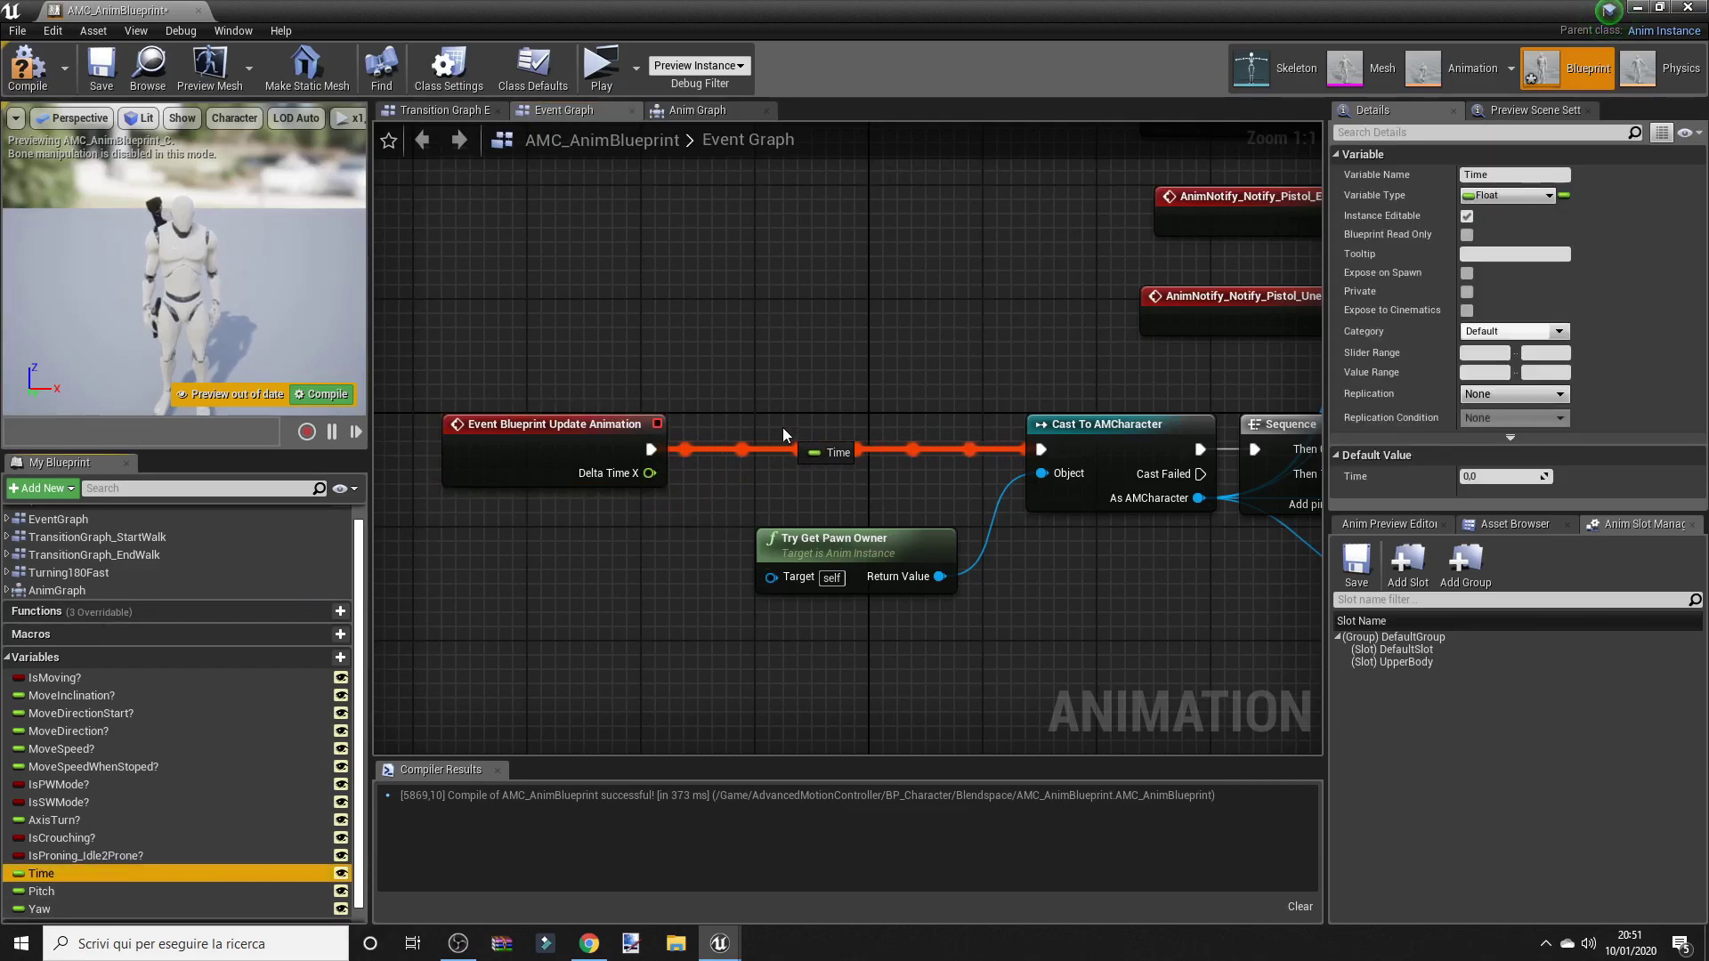
left_click(792, 460)
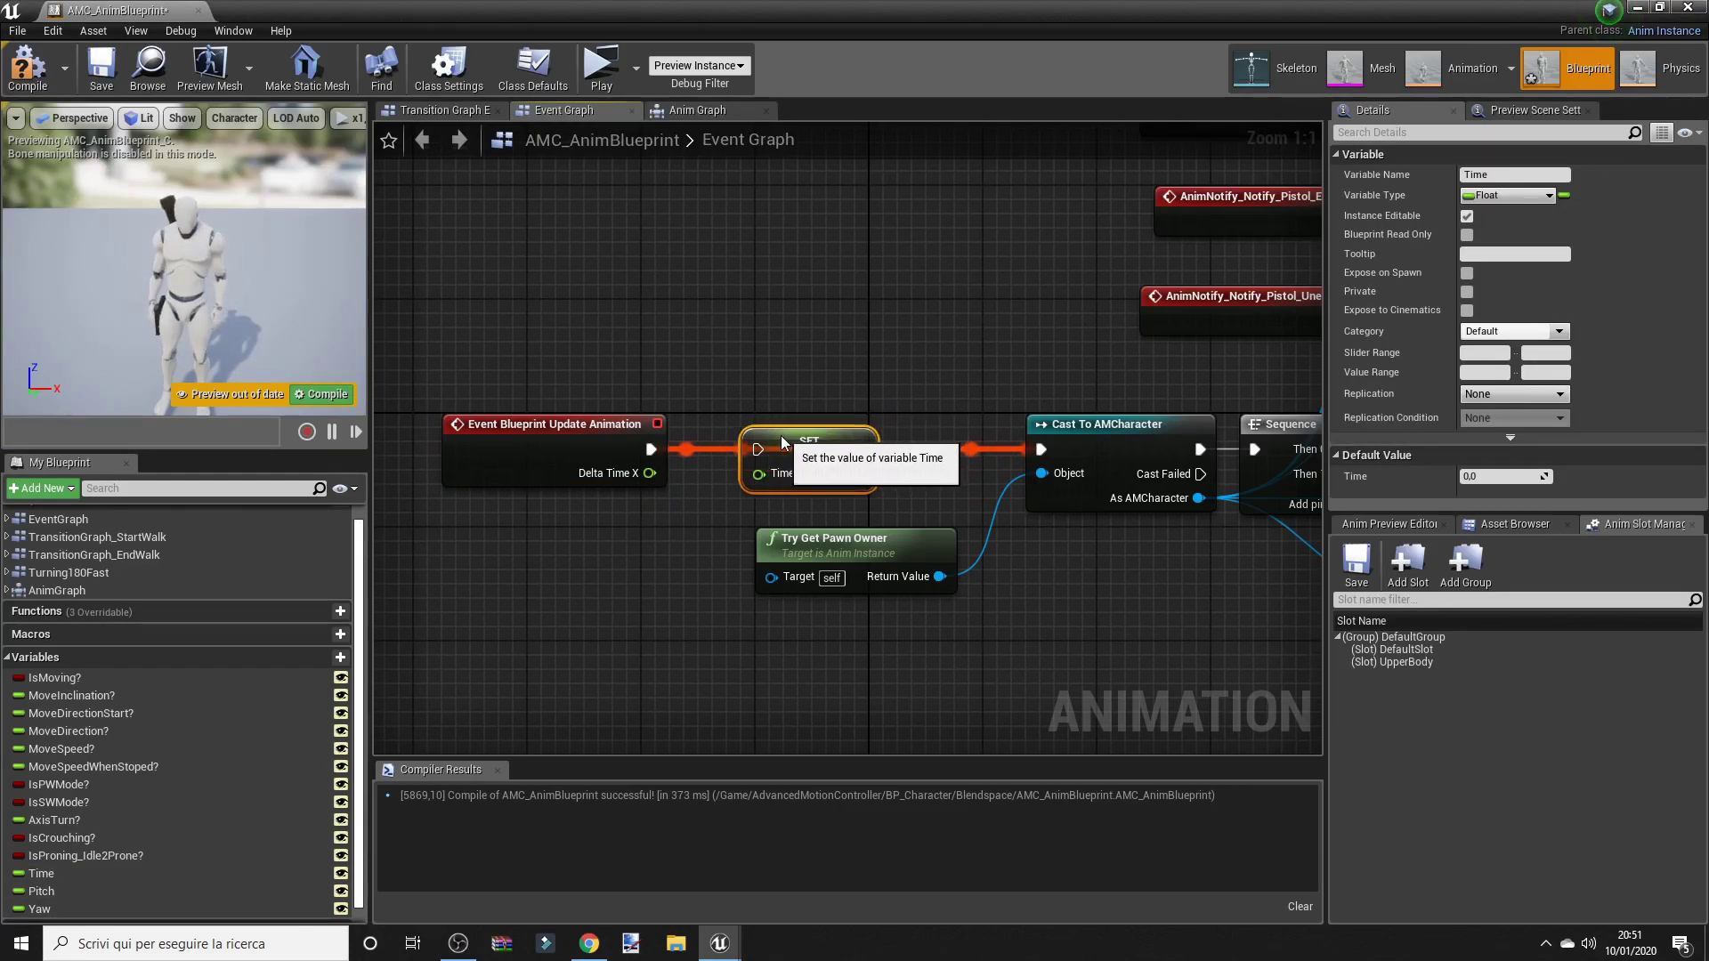
mouse_move(773, 442)
left_mouse_down()
mouse_move(1068, 448)
mouse_move(1042, 450)
left_mouse_up()
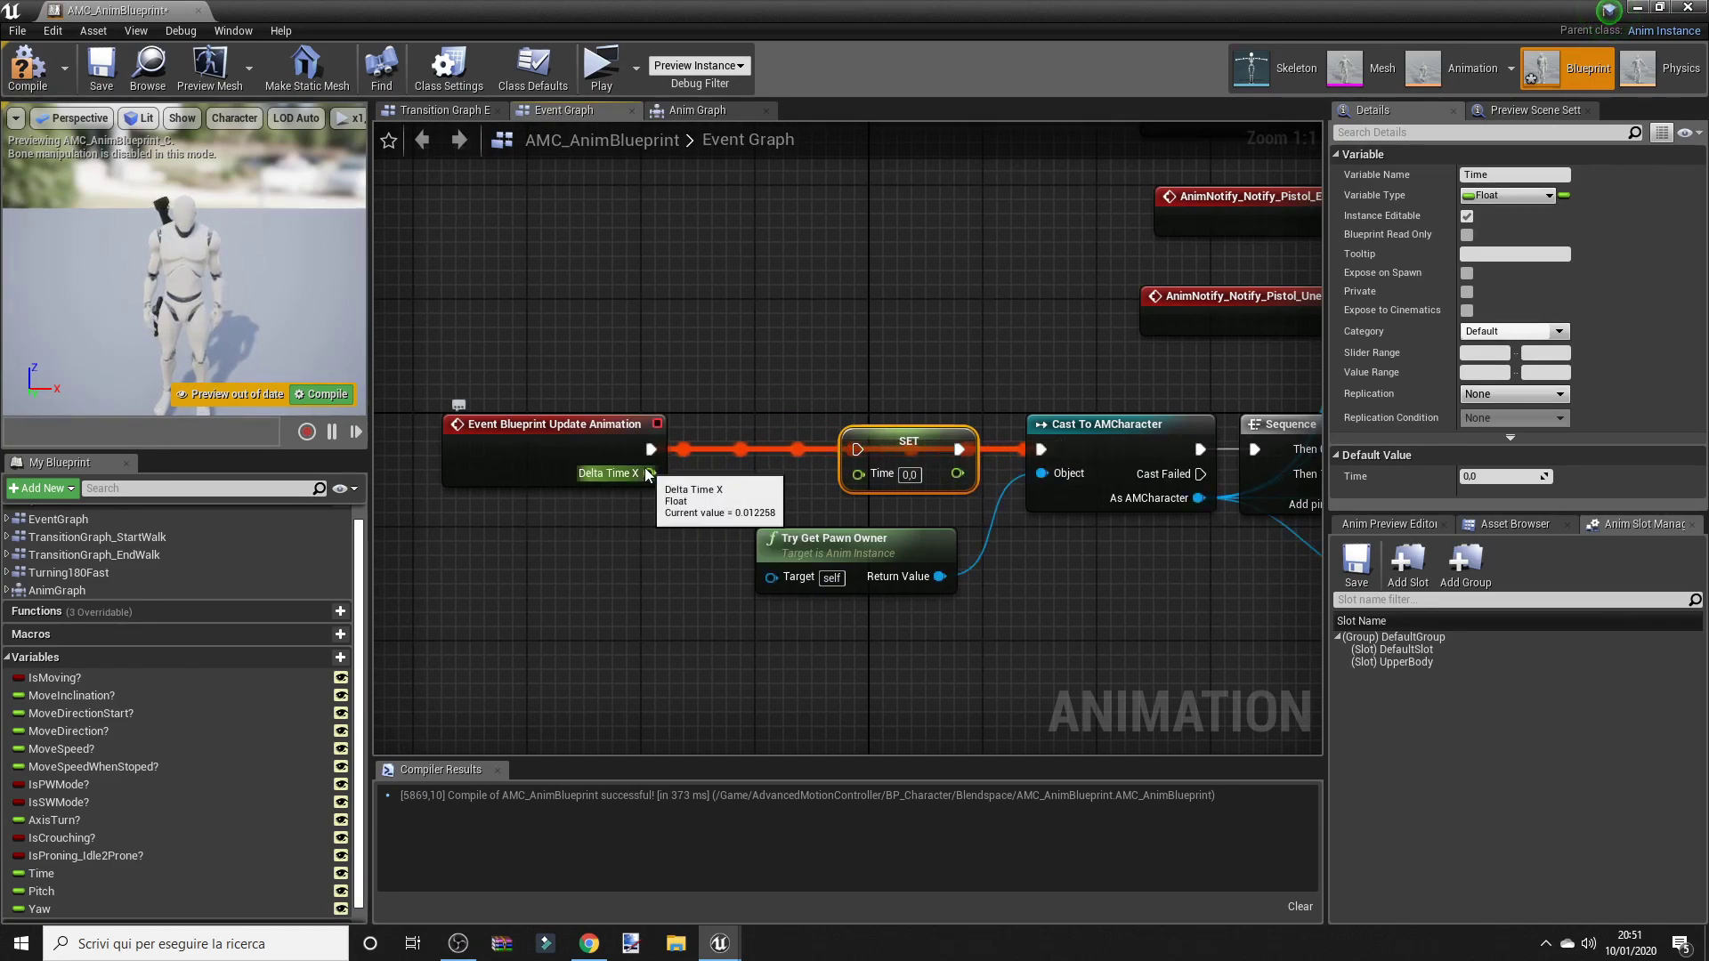
mouse_move(650, 472)
left_mouse_down()
mouse_move(857, 474)
mouse_move(650, 450)
mouse_move(682, 439)
left_mouse_up()
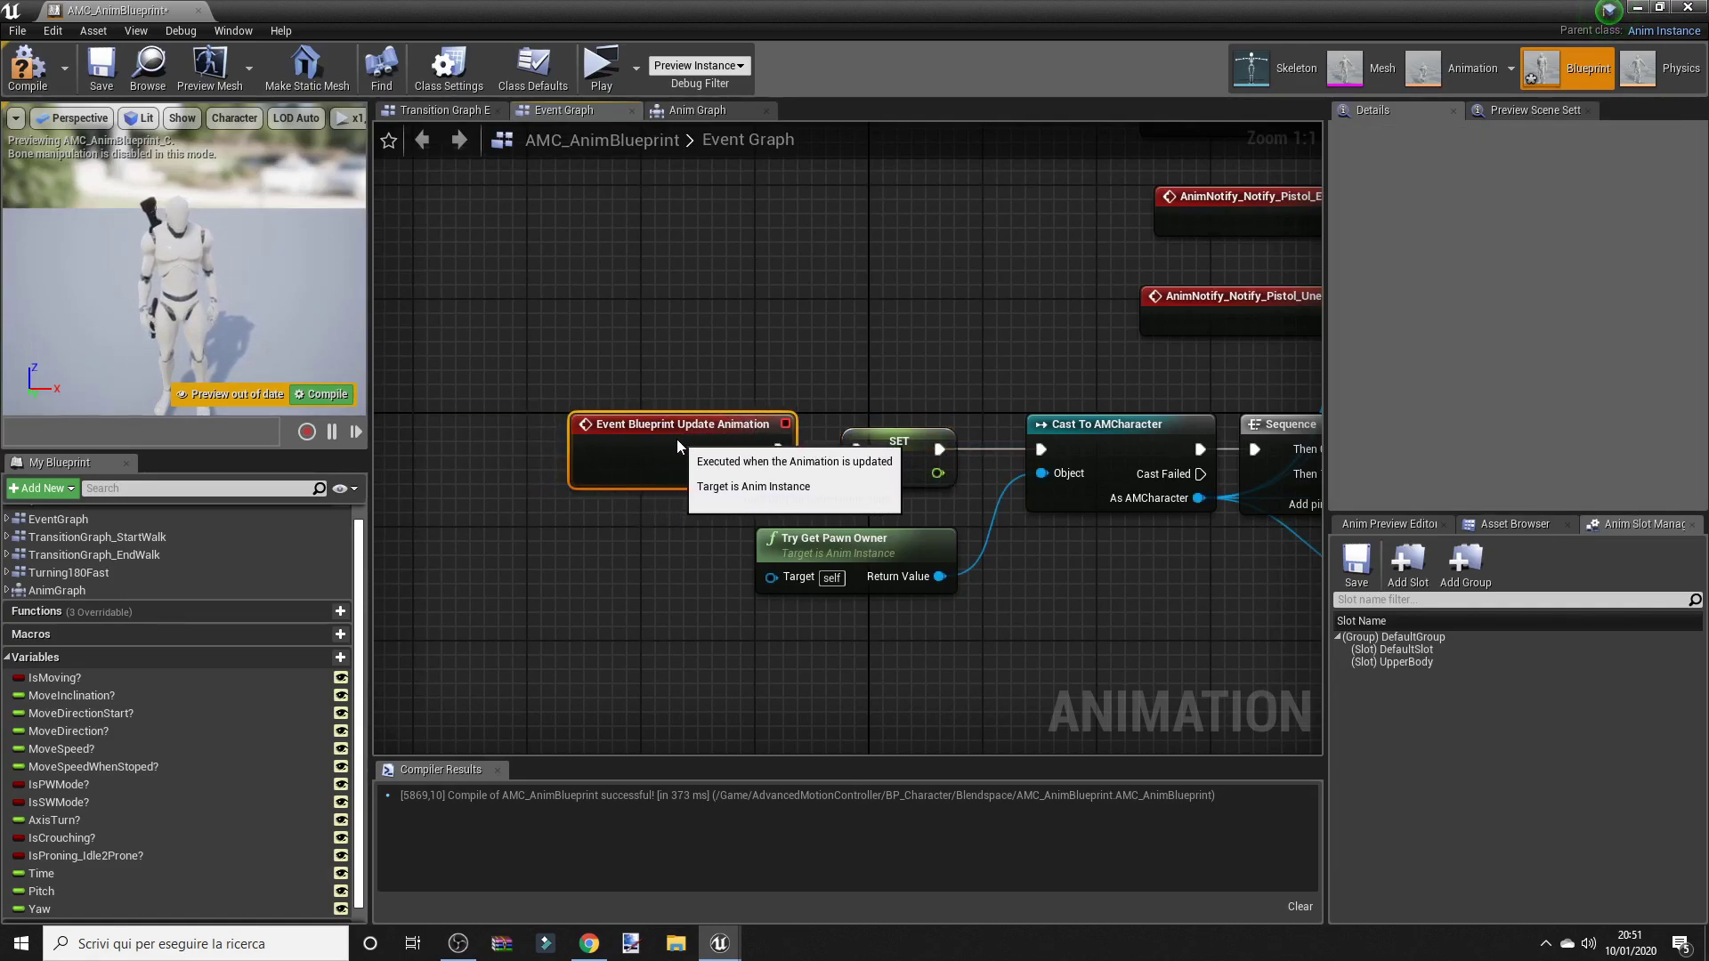
left_click(15, 73)
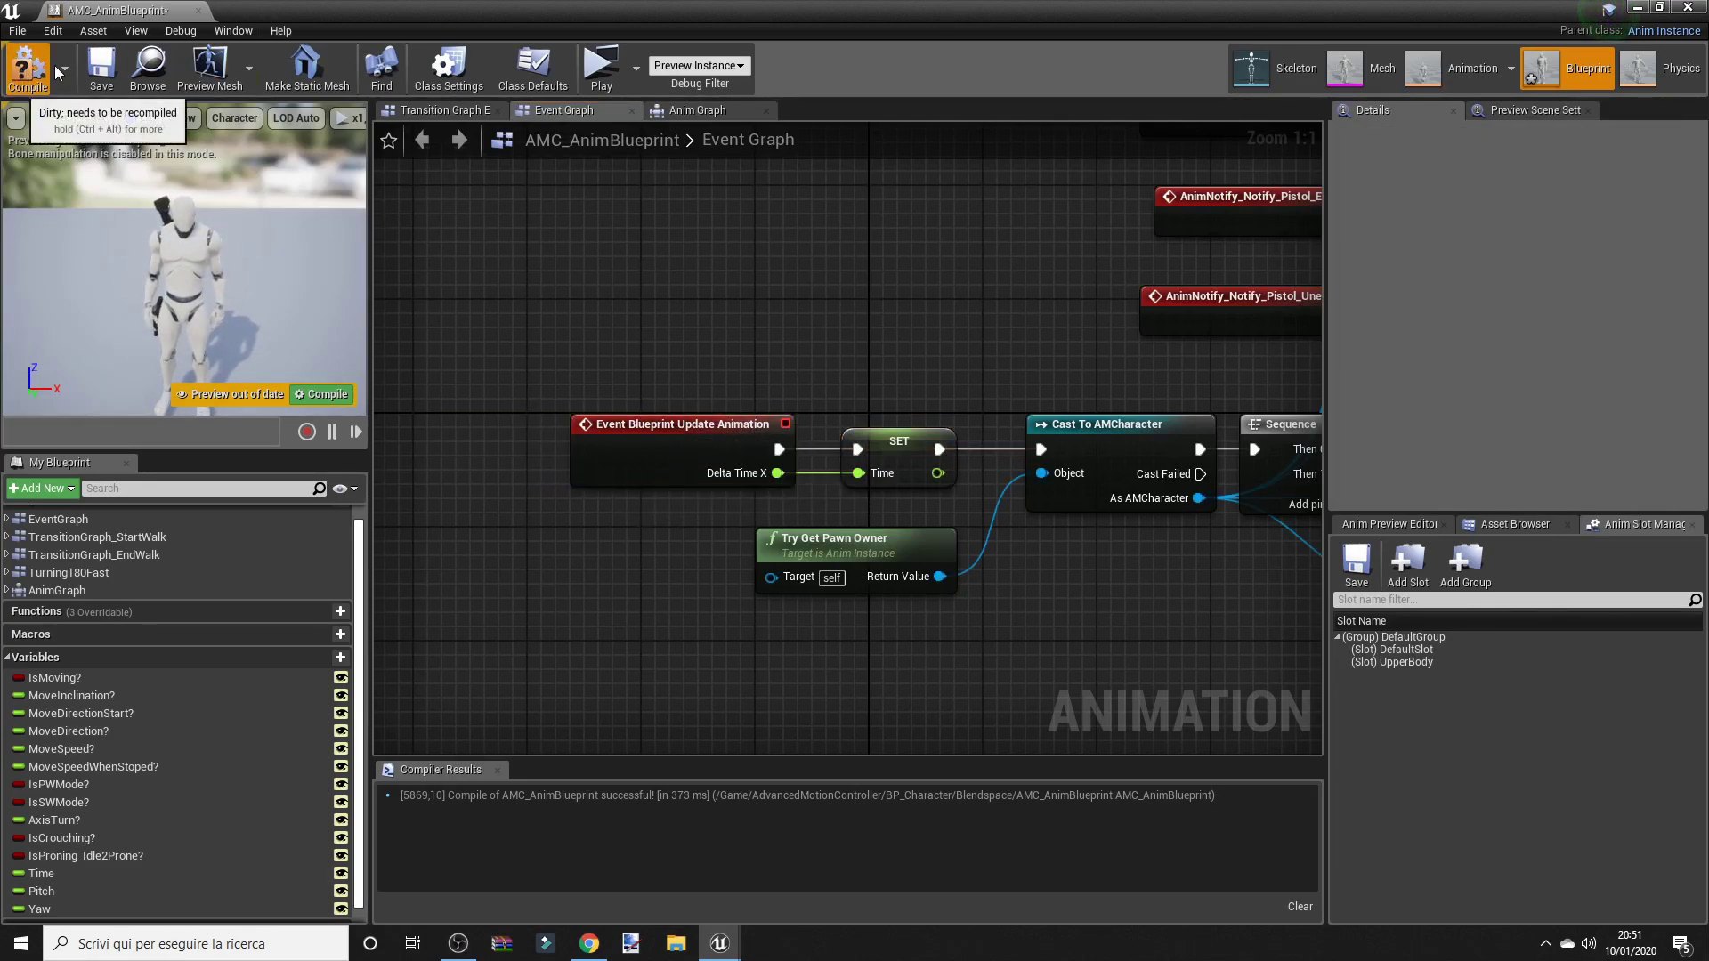
Step: Split RInterp To's Return Value pin into separate Roll, Pitch and Yaw outputs
scroll(1132, 347, "down", 2)
scroll(1132, 347, "down", 1)
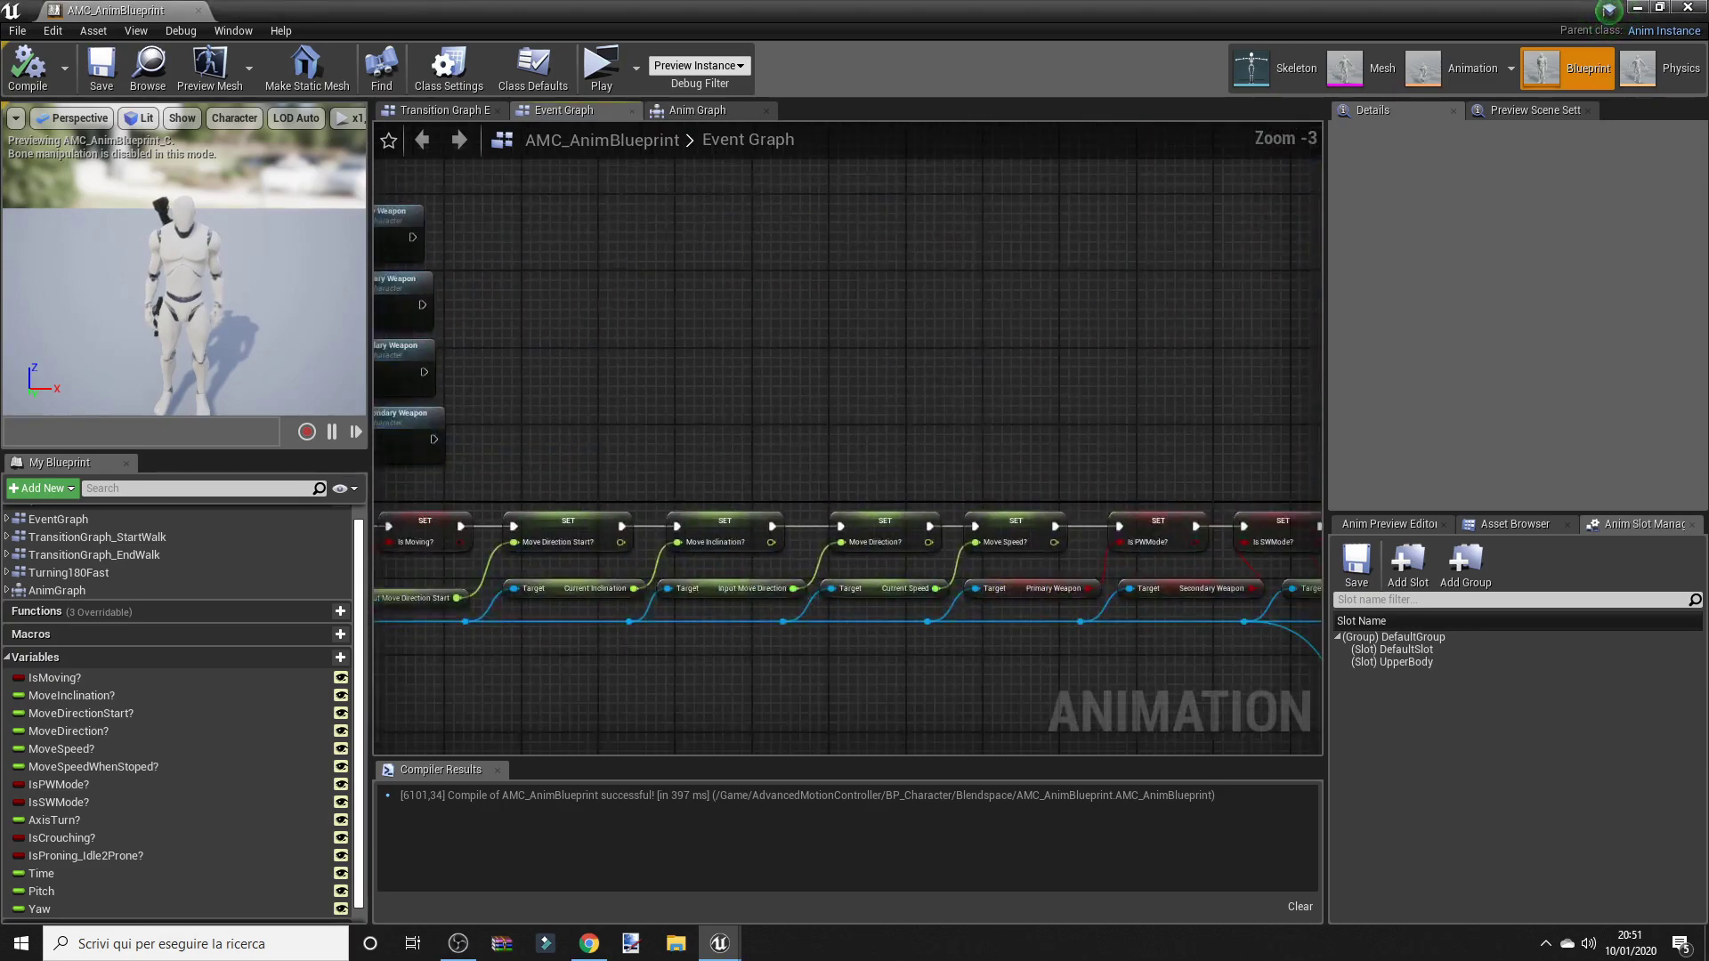
mouse_move(964, 518)
right_mouse_down()
mouse_move(568, 363)
mouse_move(744, 331)
right_mouse_up()
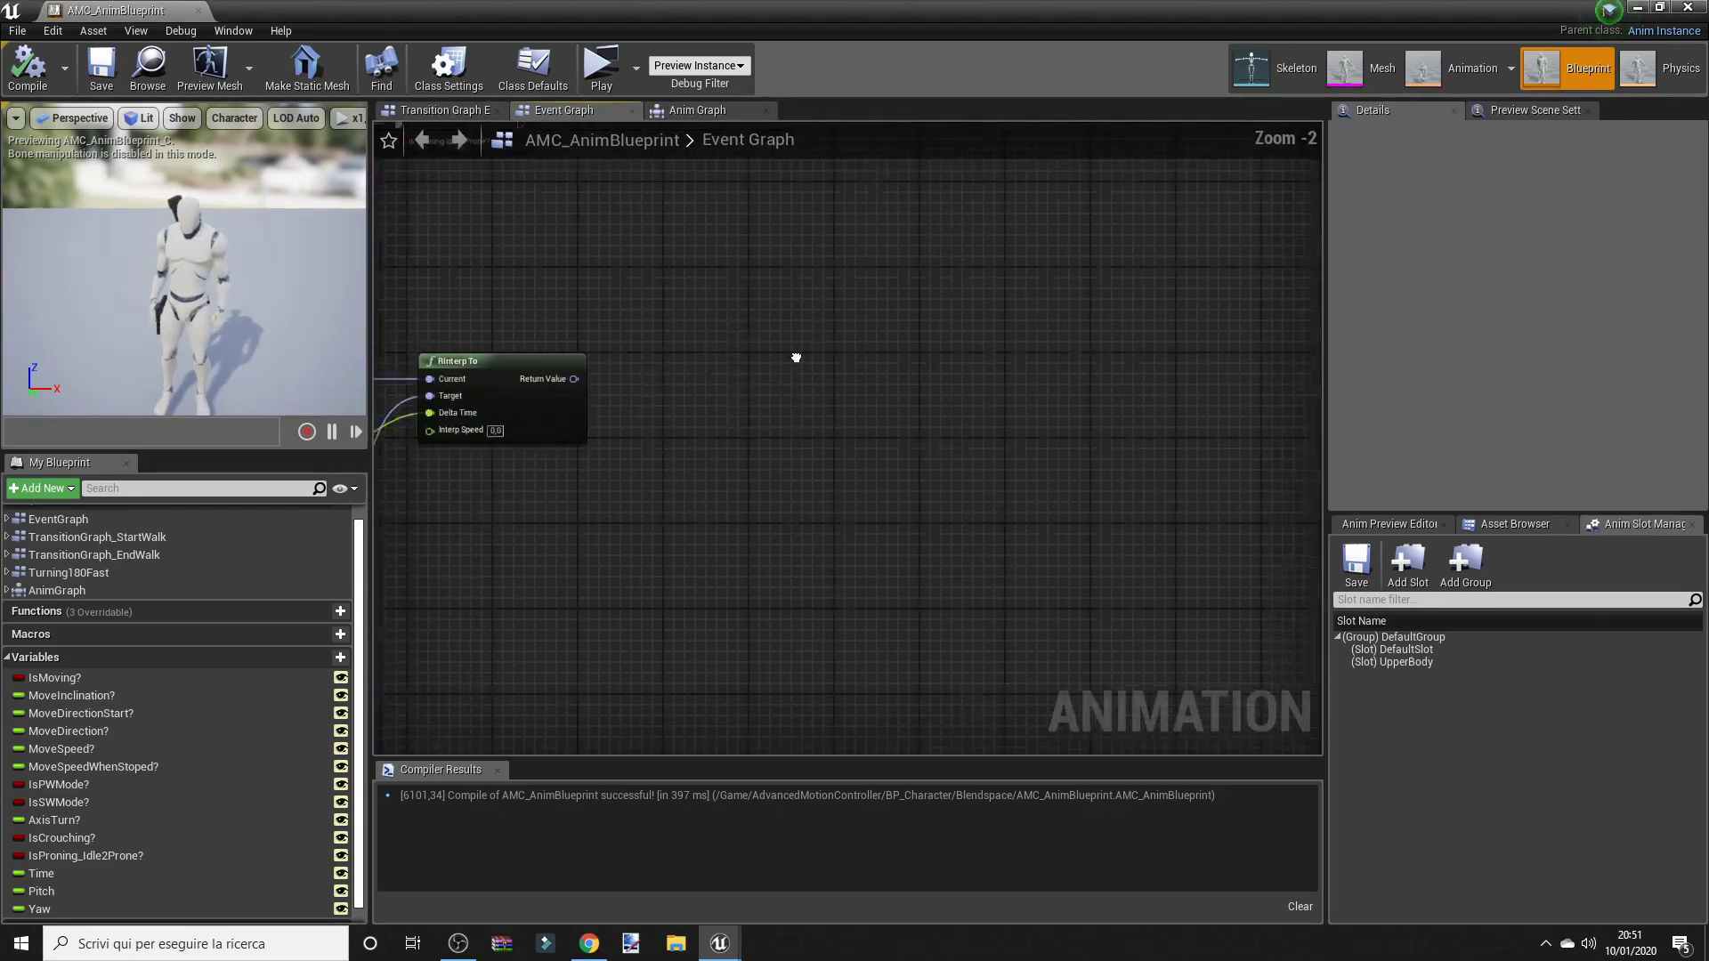
scroll(1010, 583, "up", 1)
right_click(774, 600)
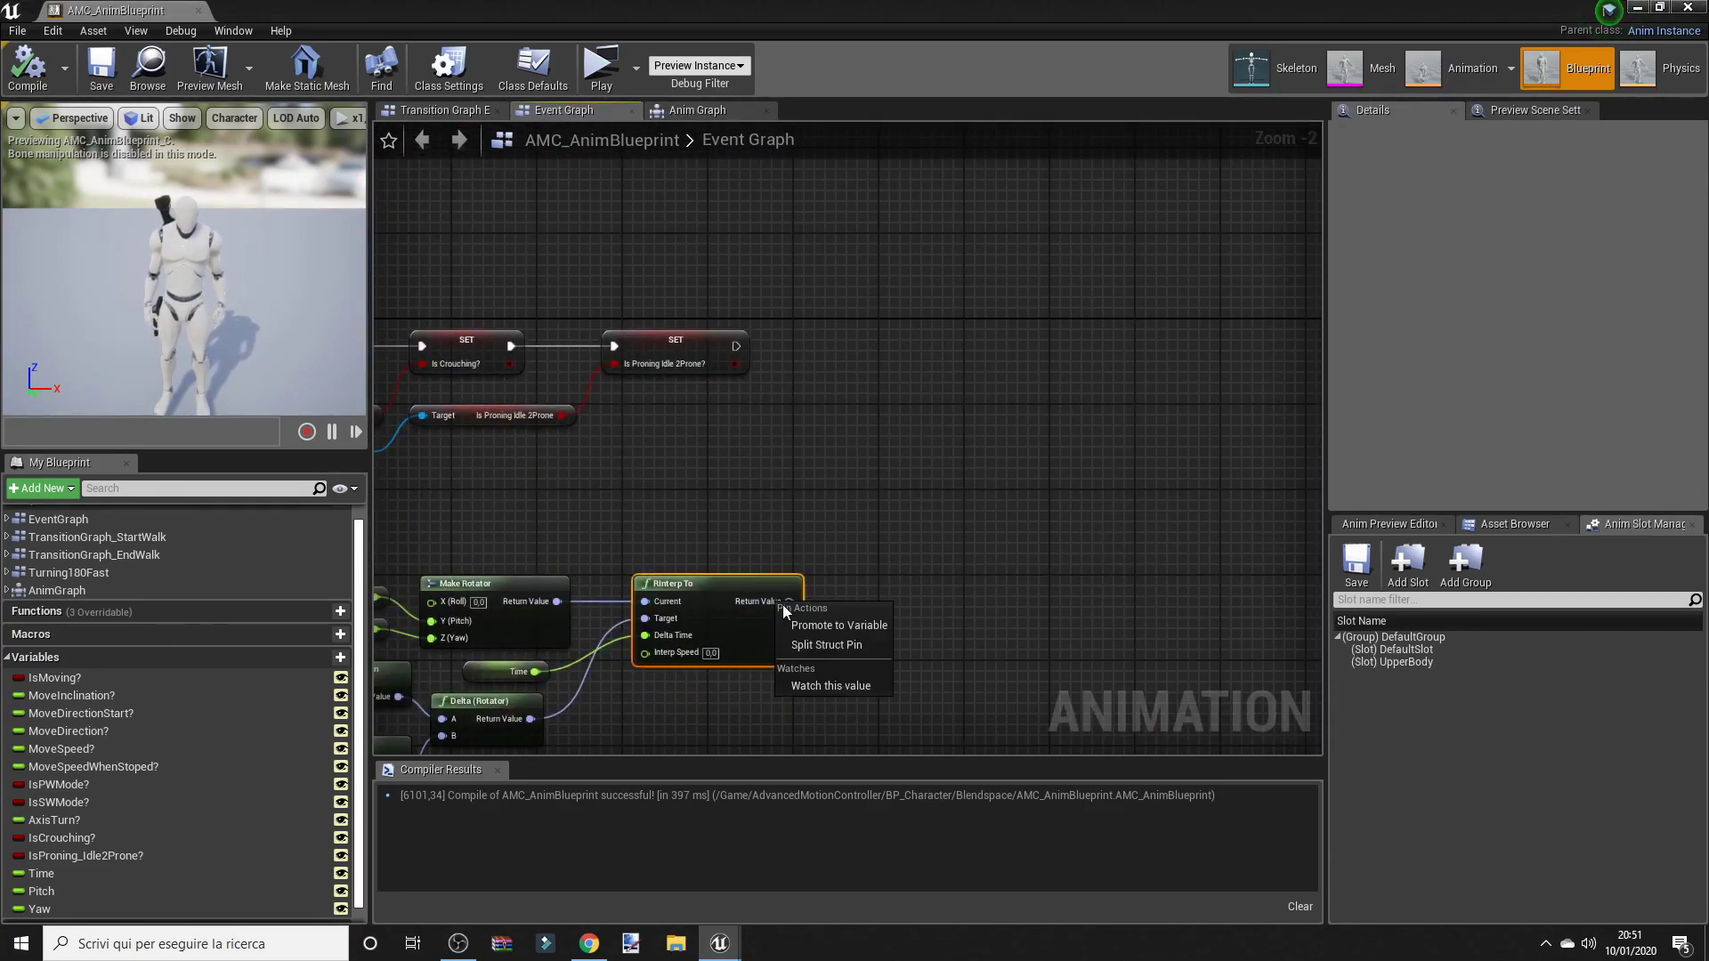
left_click(802, 635)
mouse_move(802, 637)
right_mouse_down()
mouse_move(1038, 557)
mouse_move(760, 644)
right_mouse_up()
scroll(1037, 557, "down", 1)
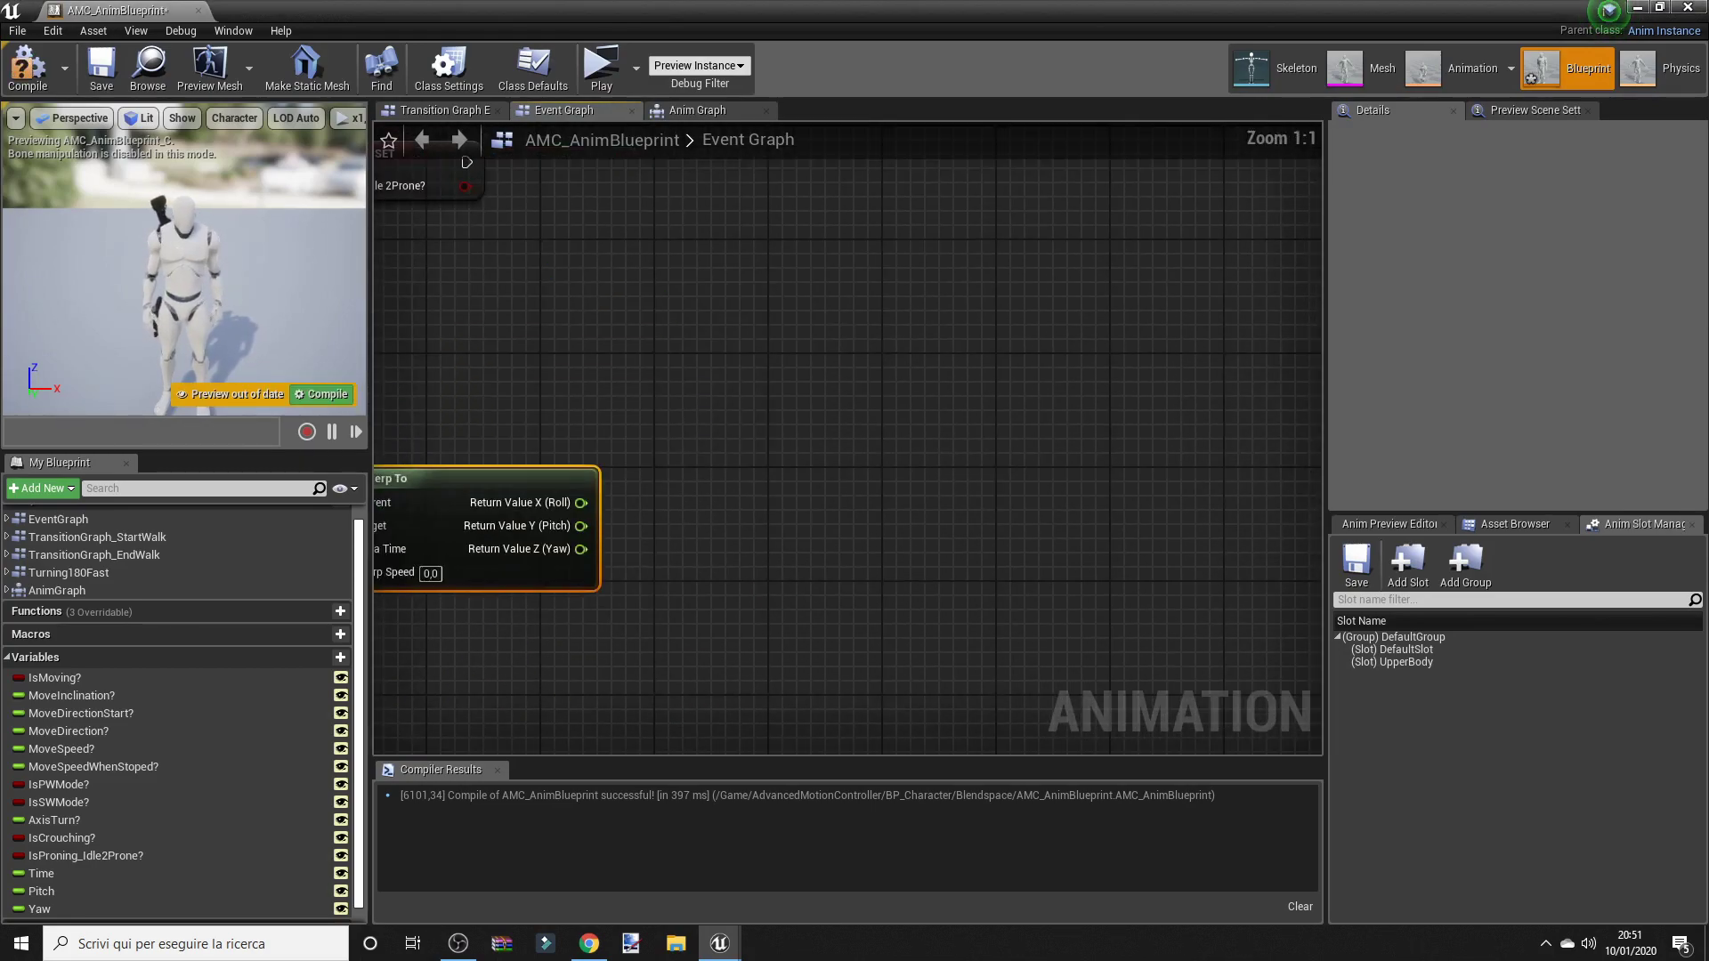
scroll(760, 643, "up", 3)
Step: Add a Clamp Angle node with a -90 minimum and paste a copy below it
right_click(934, 530)
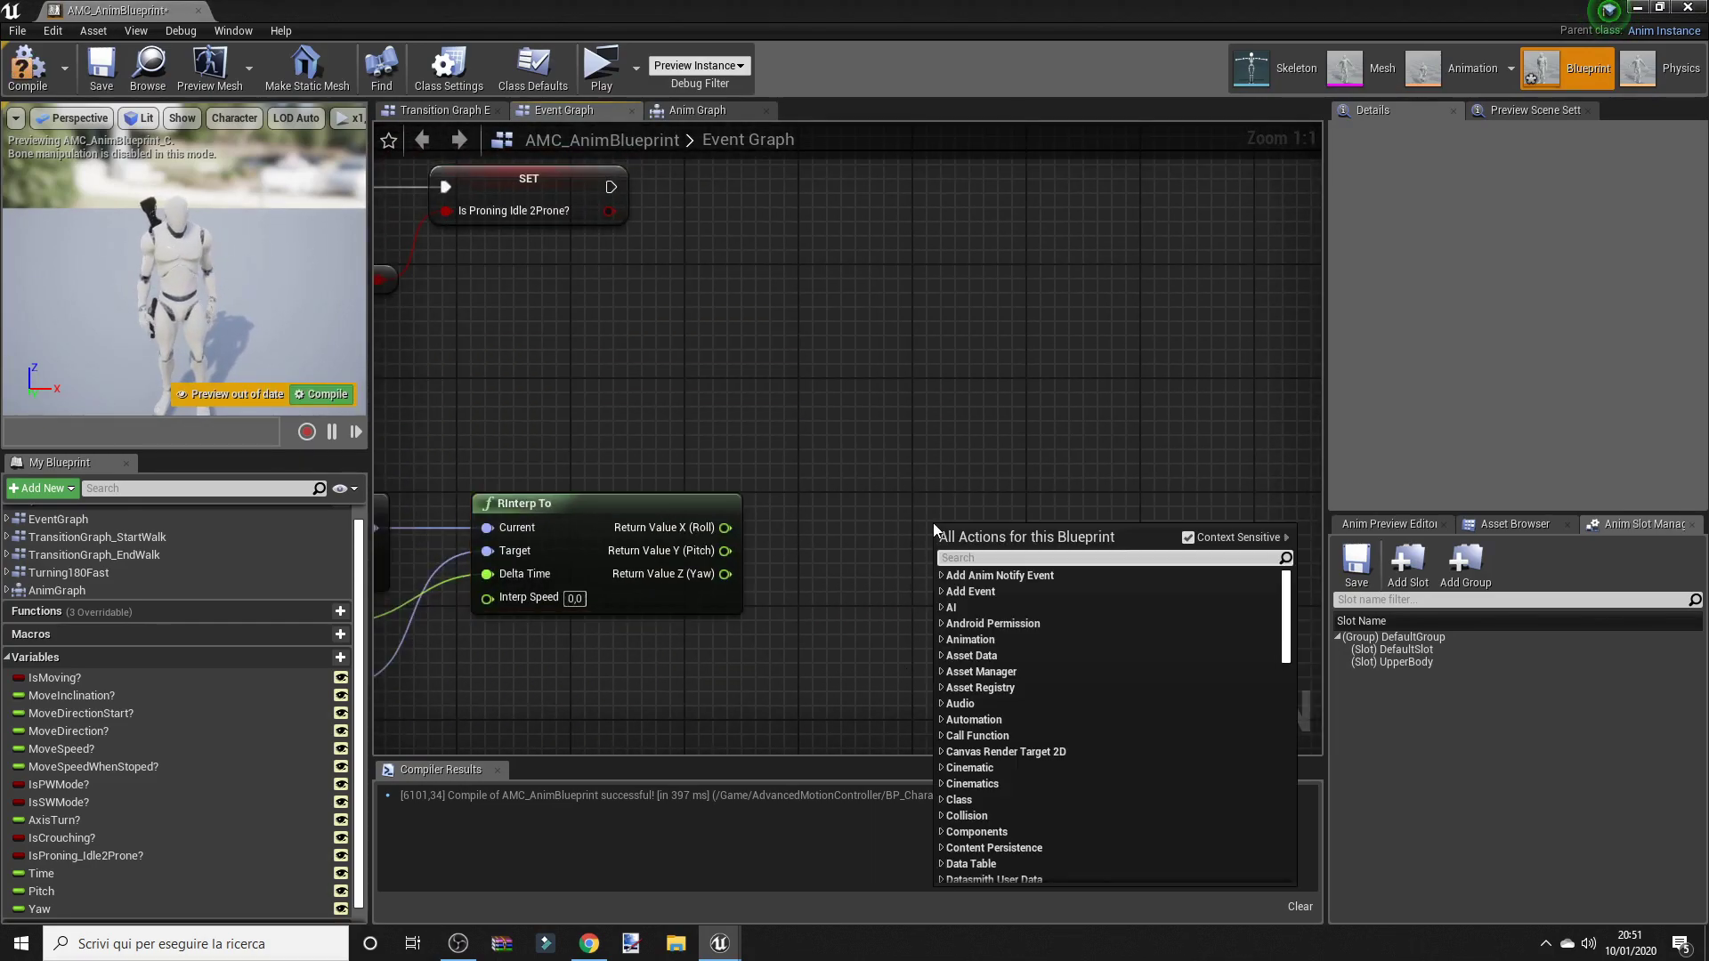
type("clamp an")
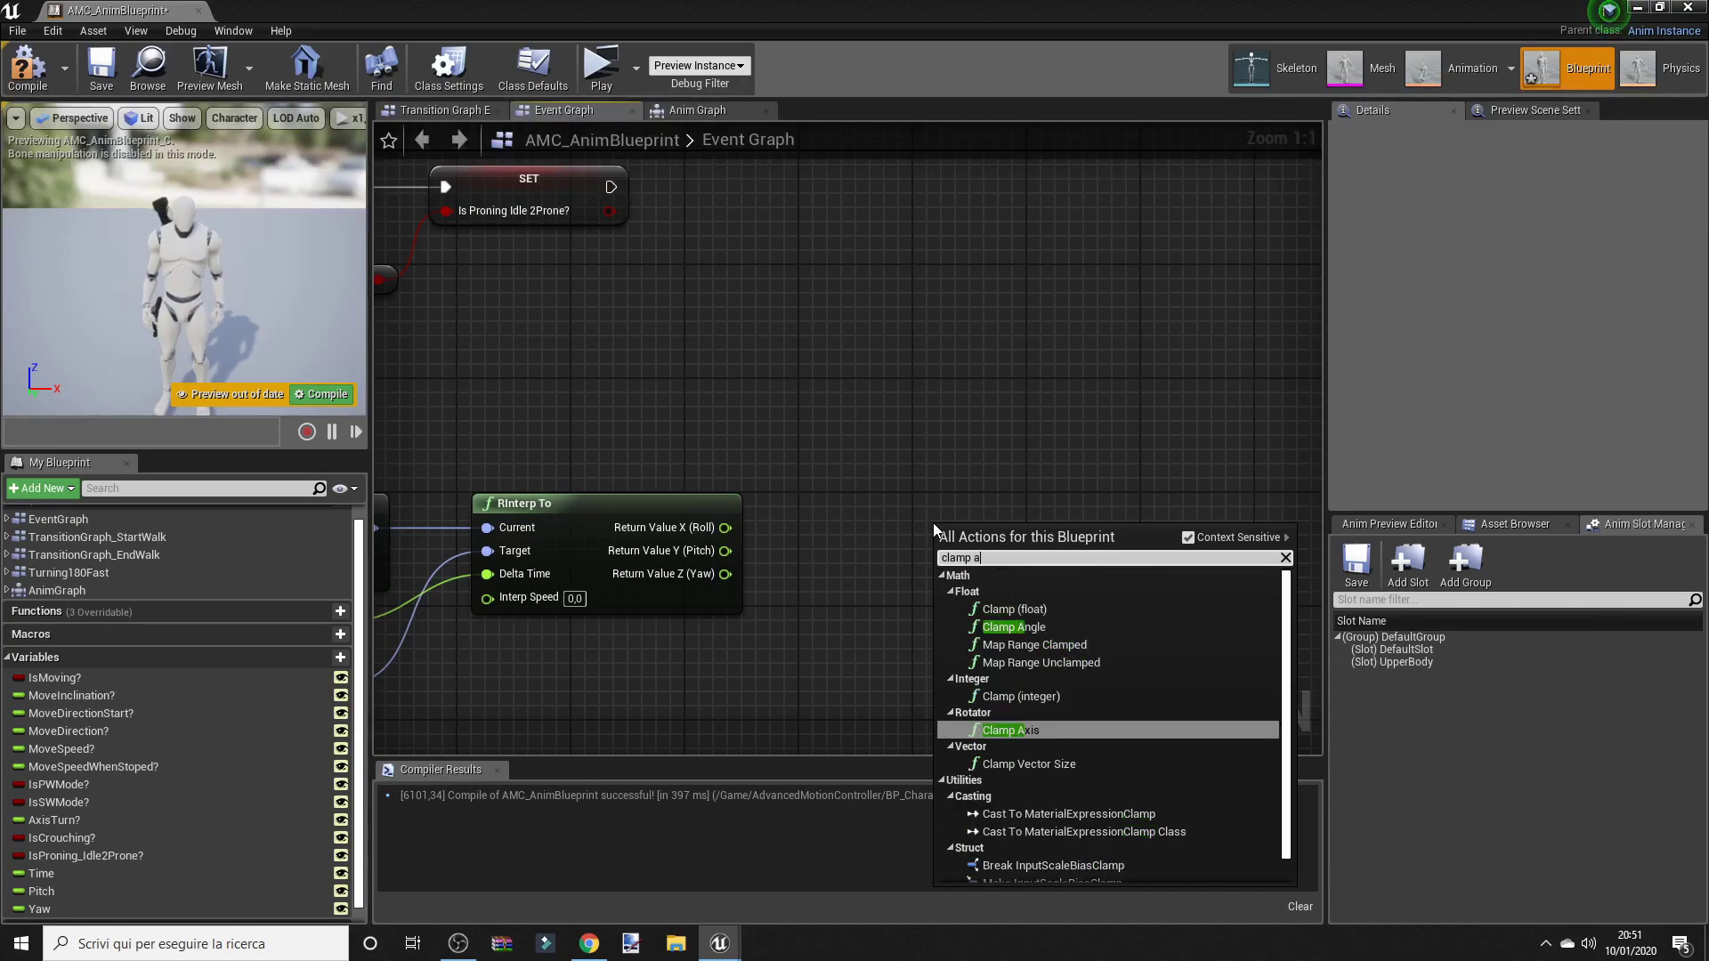
key("Return")
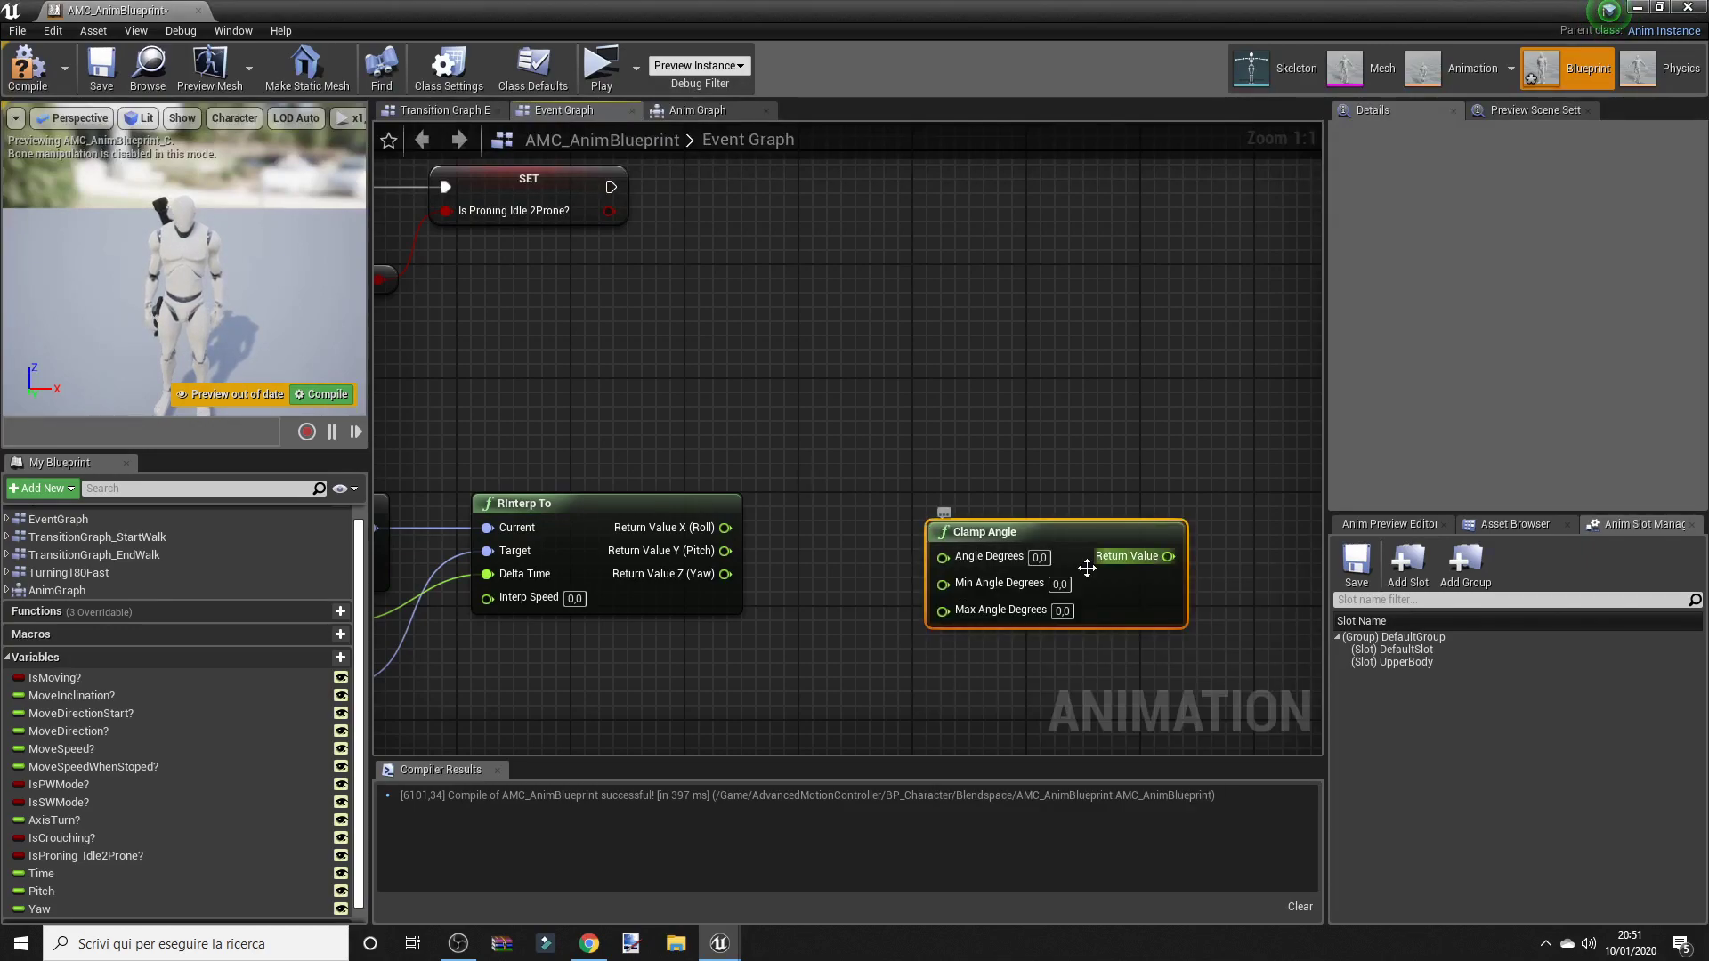
left_click(1067, 585)
type("-")
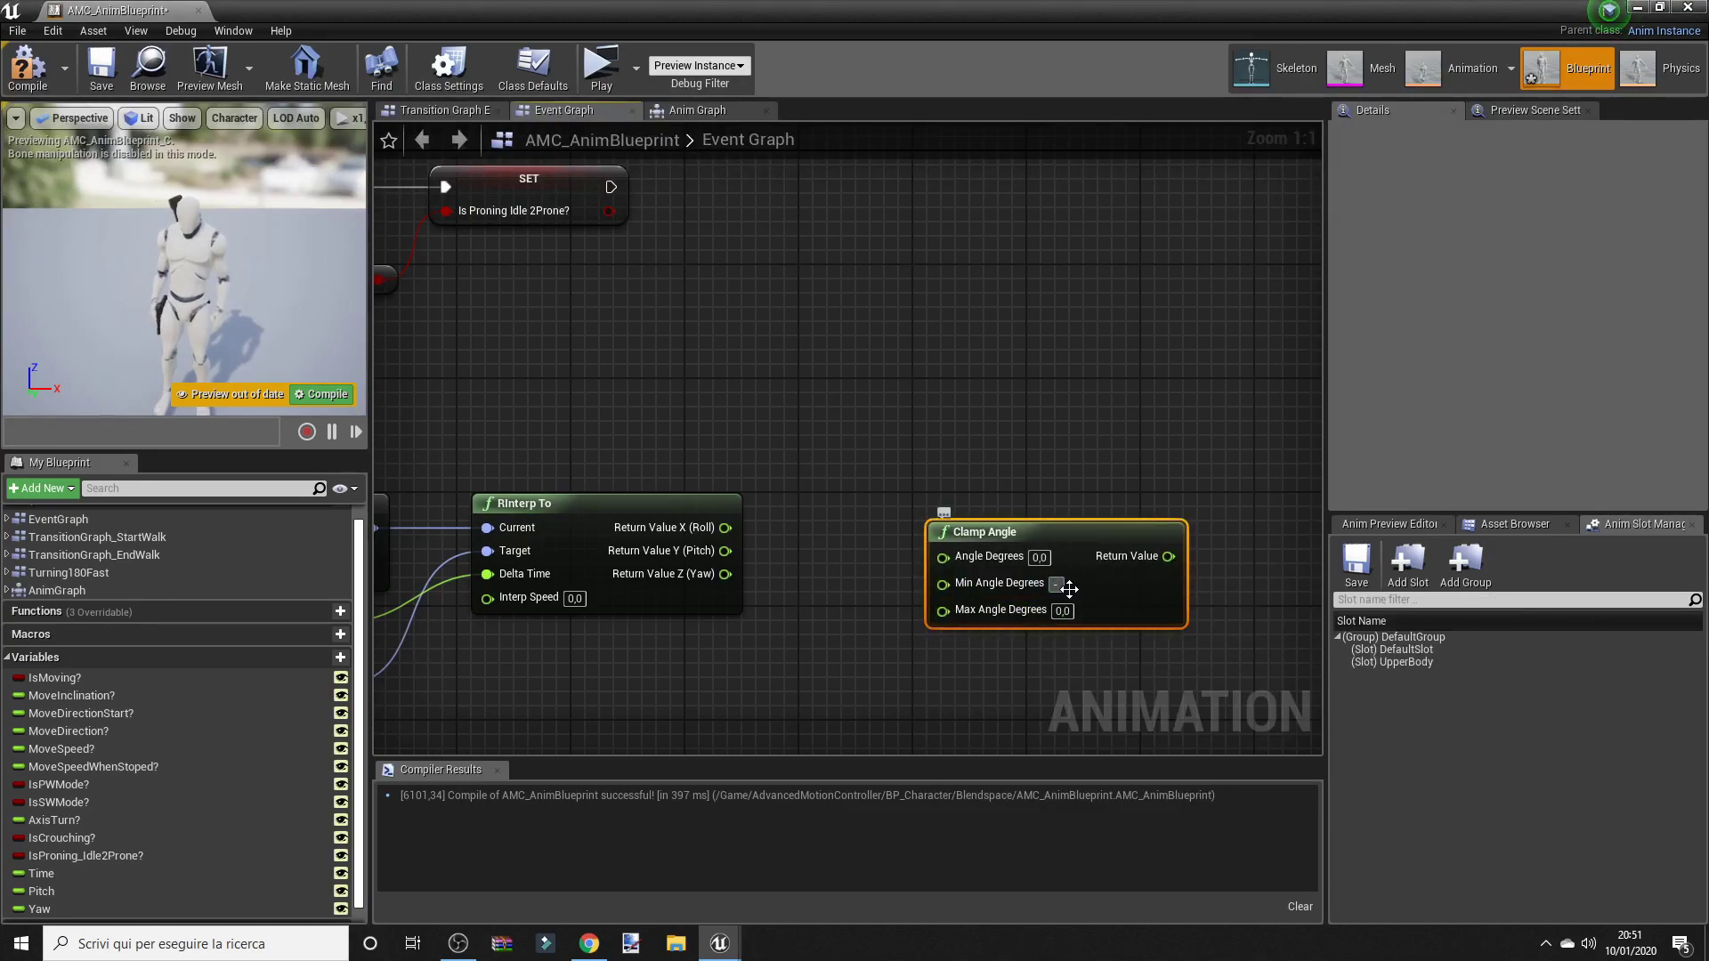
type("90")
type("90,0")
key("Return")
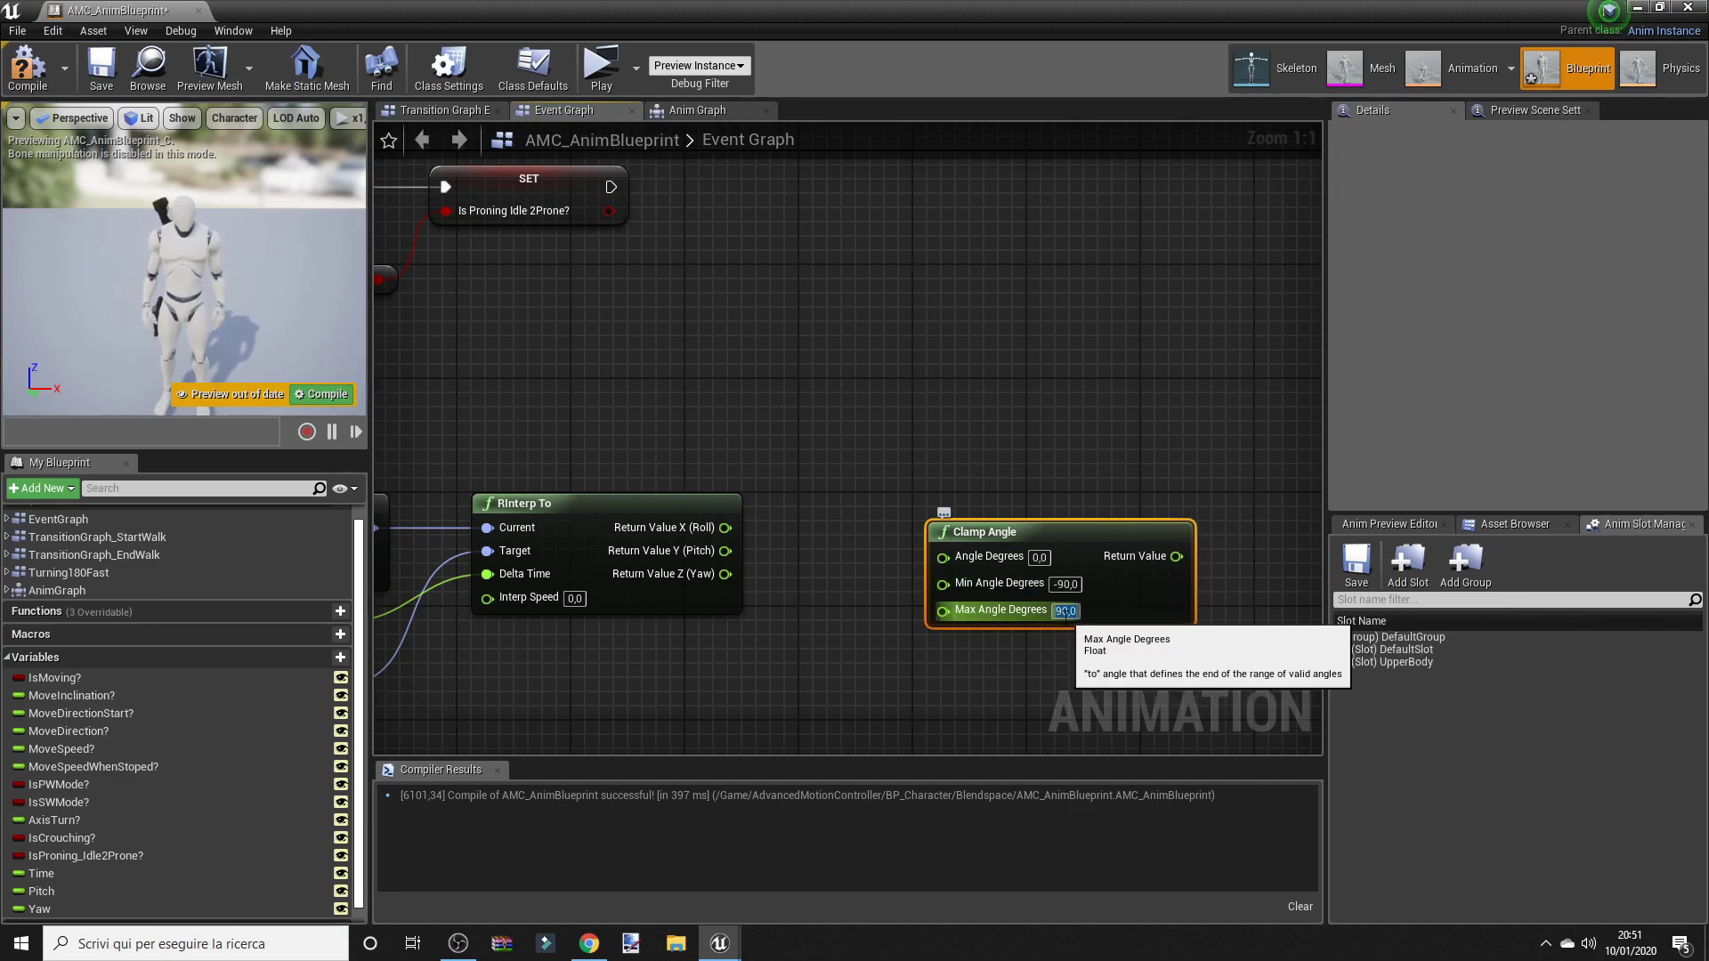
left_click_drag(1089, 529, 1018, 415)
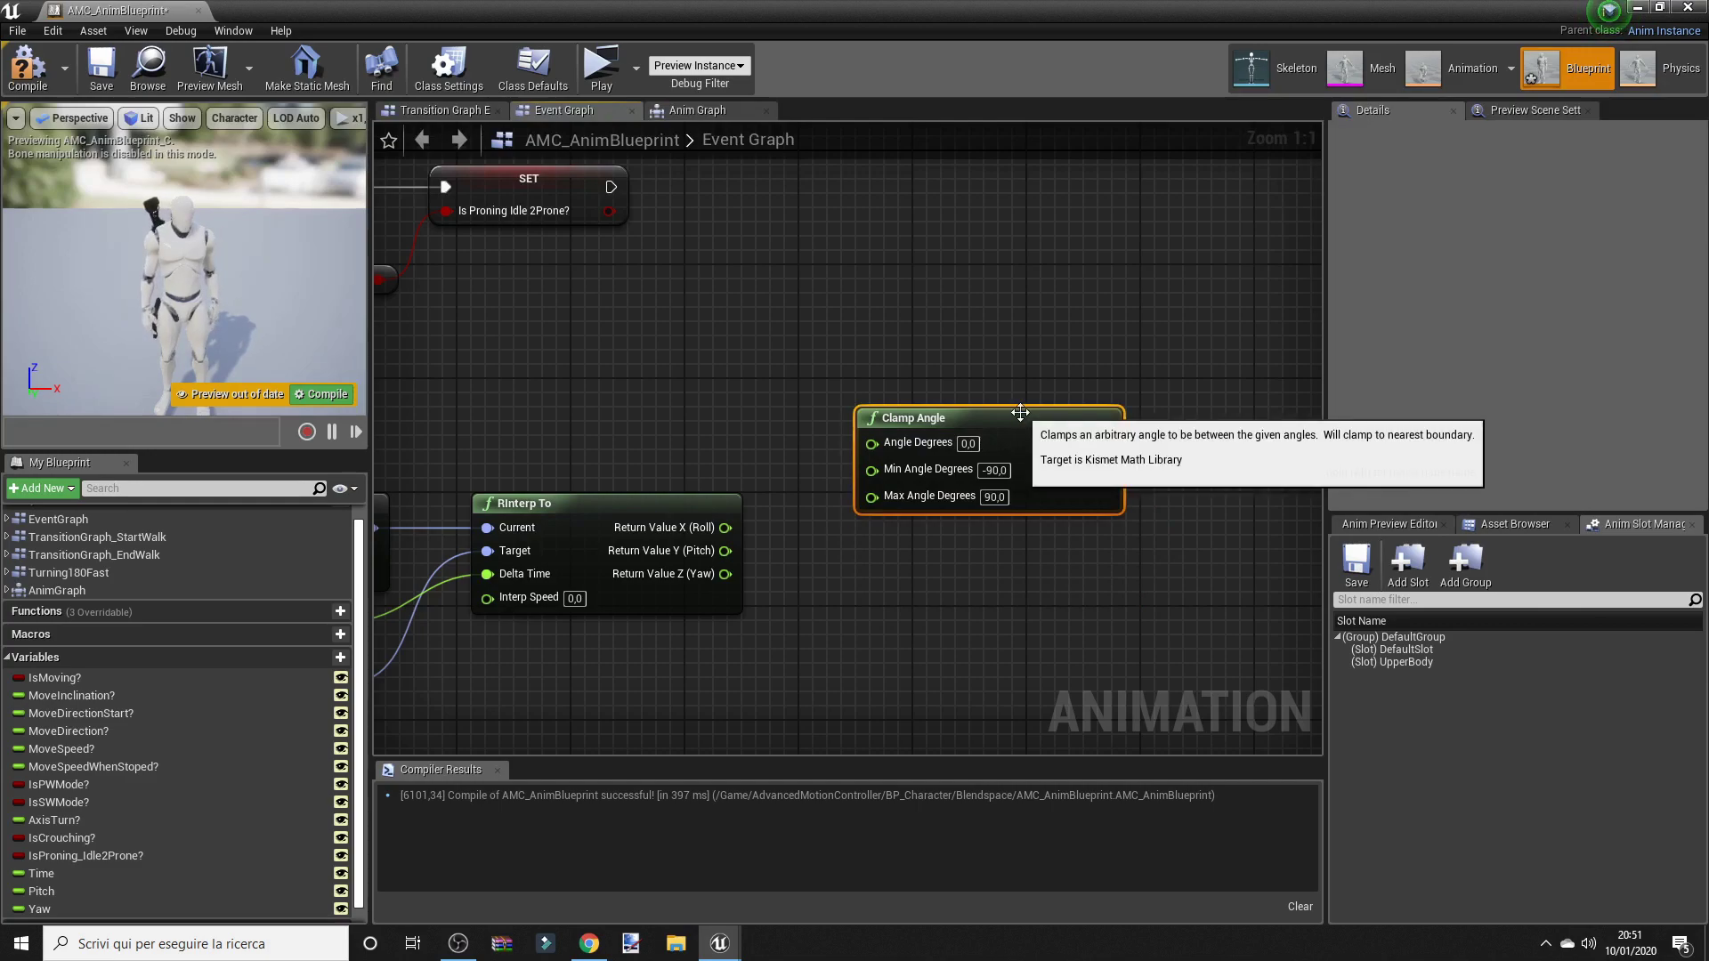
key("ctrl+c")
key("ctrl+v")
left_click_drag(1174, 543, 1075, 541)
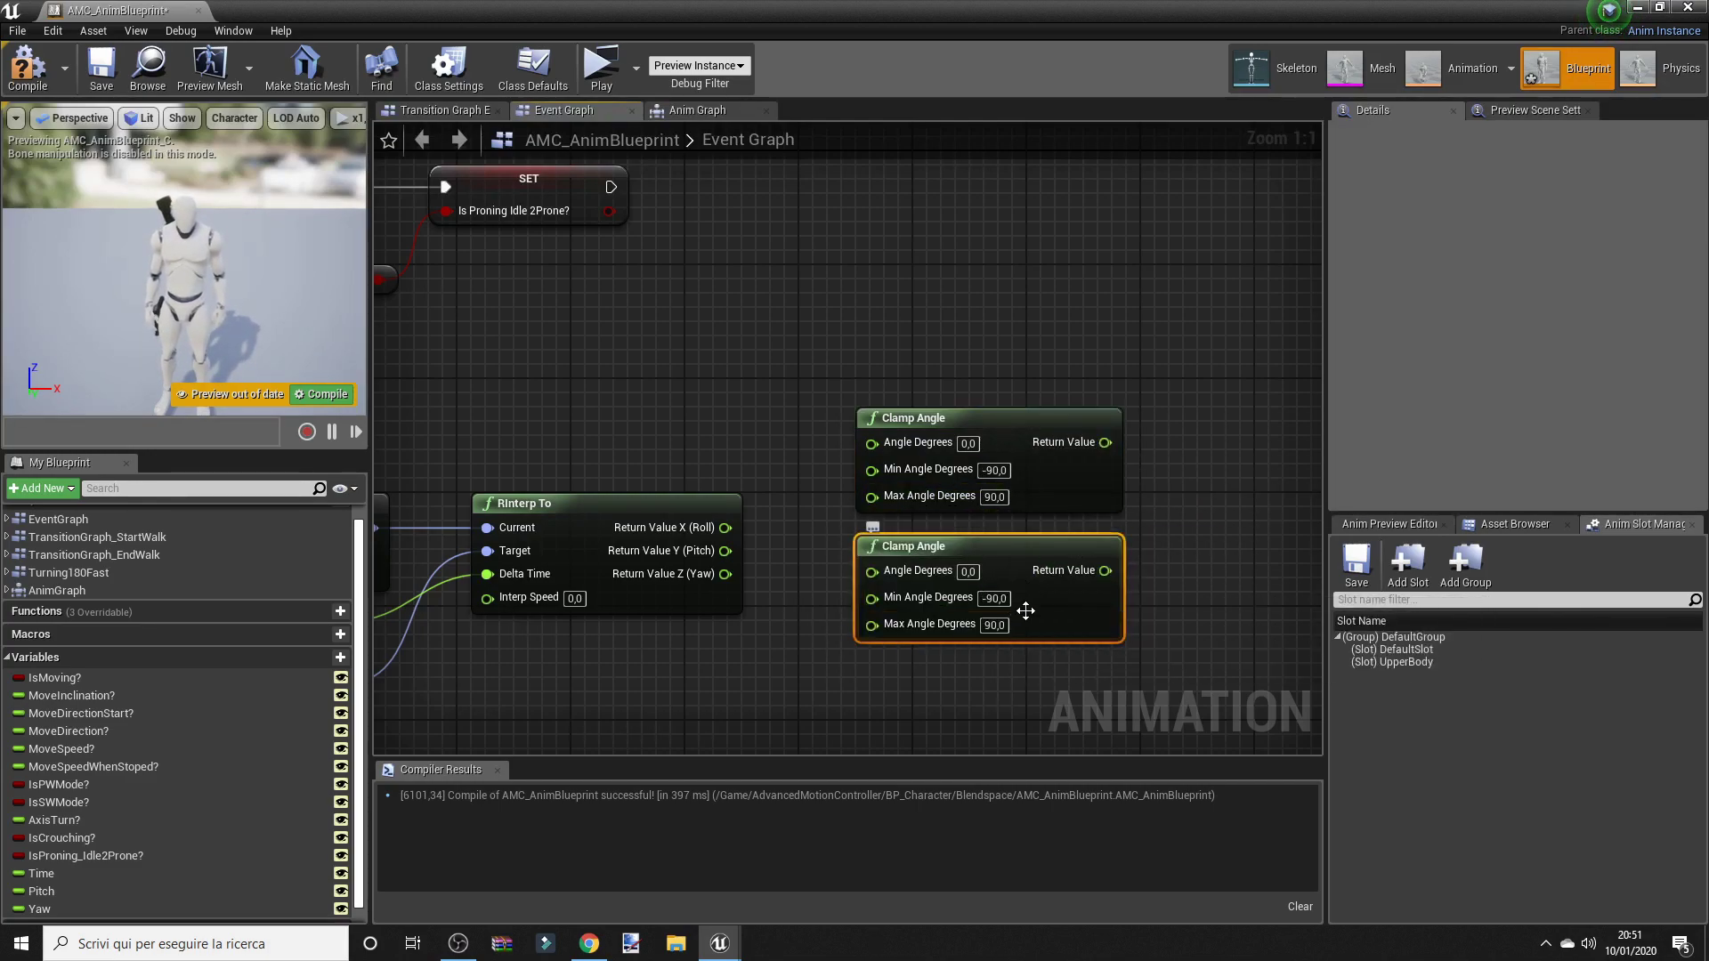
Step: Wire the Pitch output to the upper Clamp Angle and Yaw to the lower one
left_click_drag(851, 570, 723, 556)
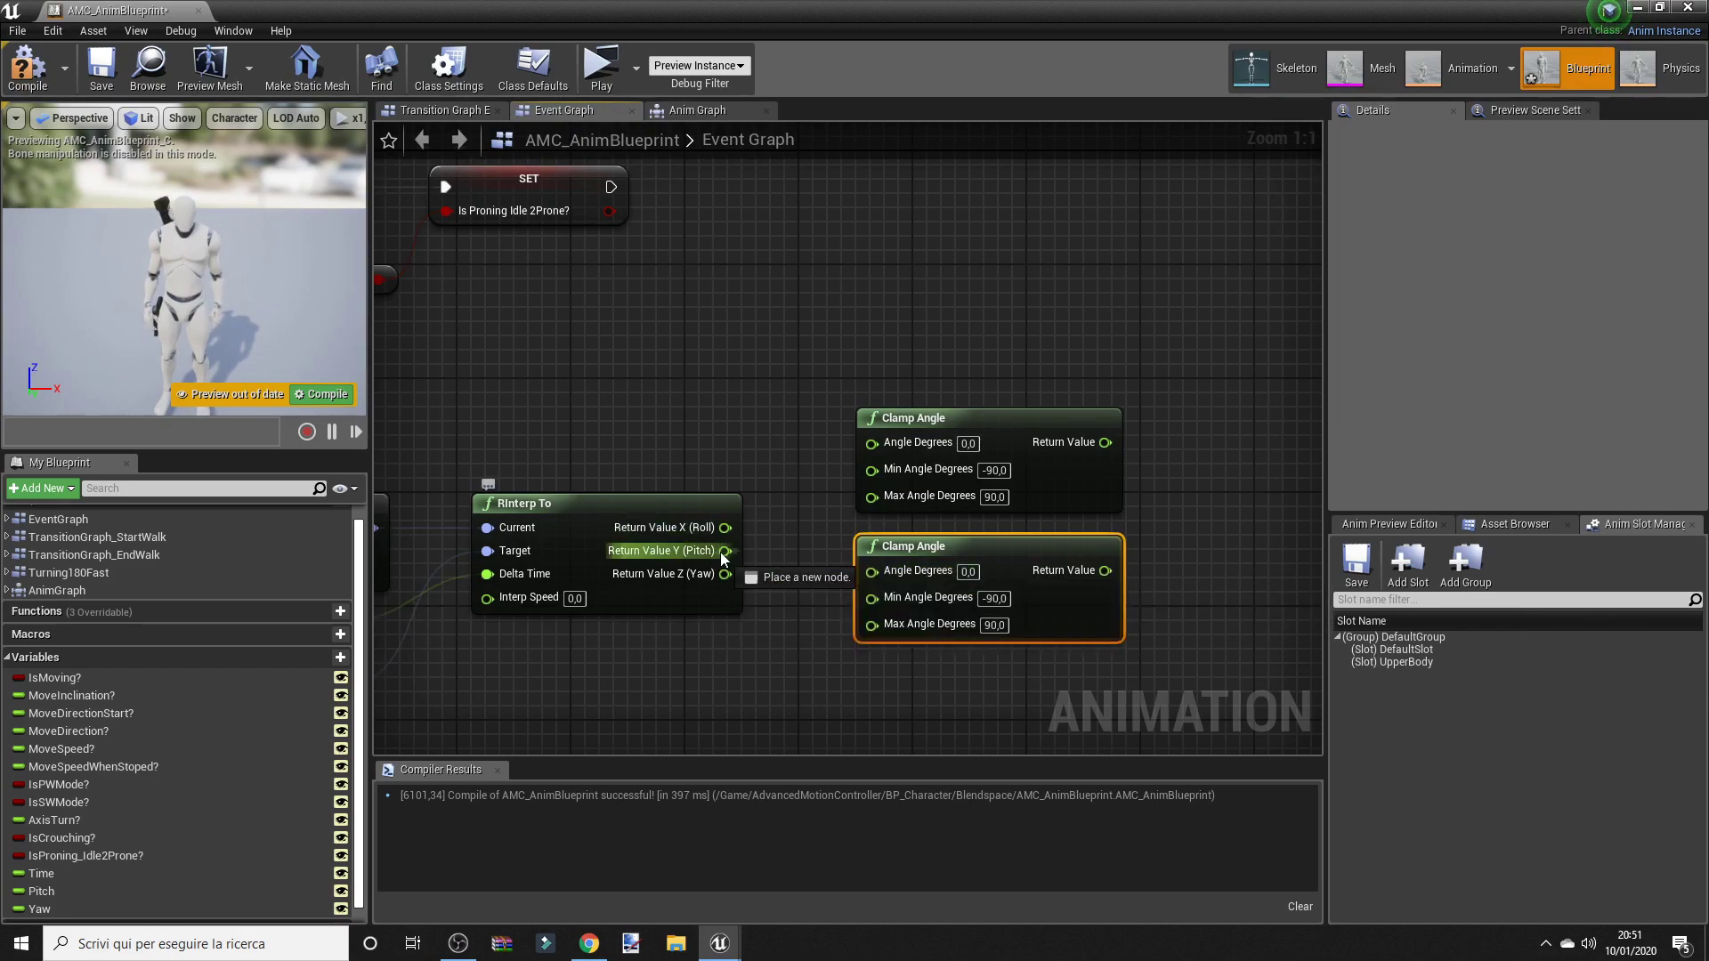
left_click_drag(809, 511, 881, 444)
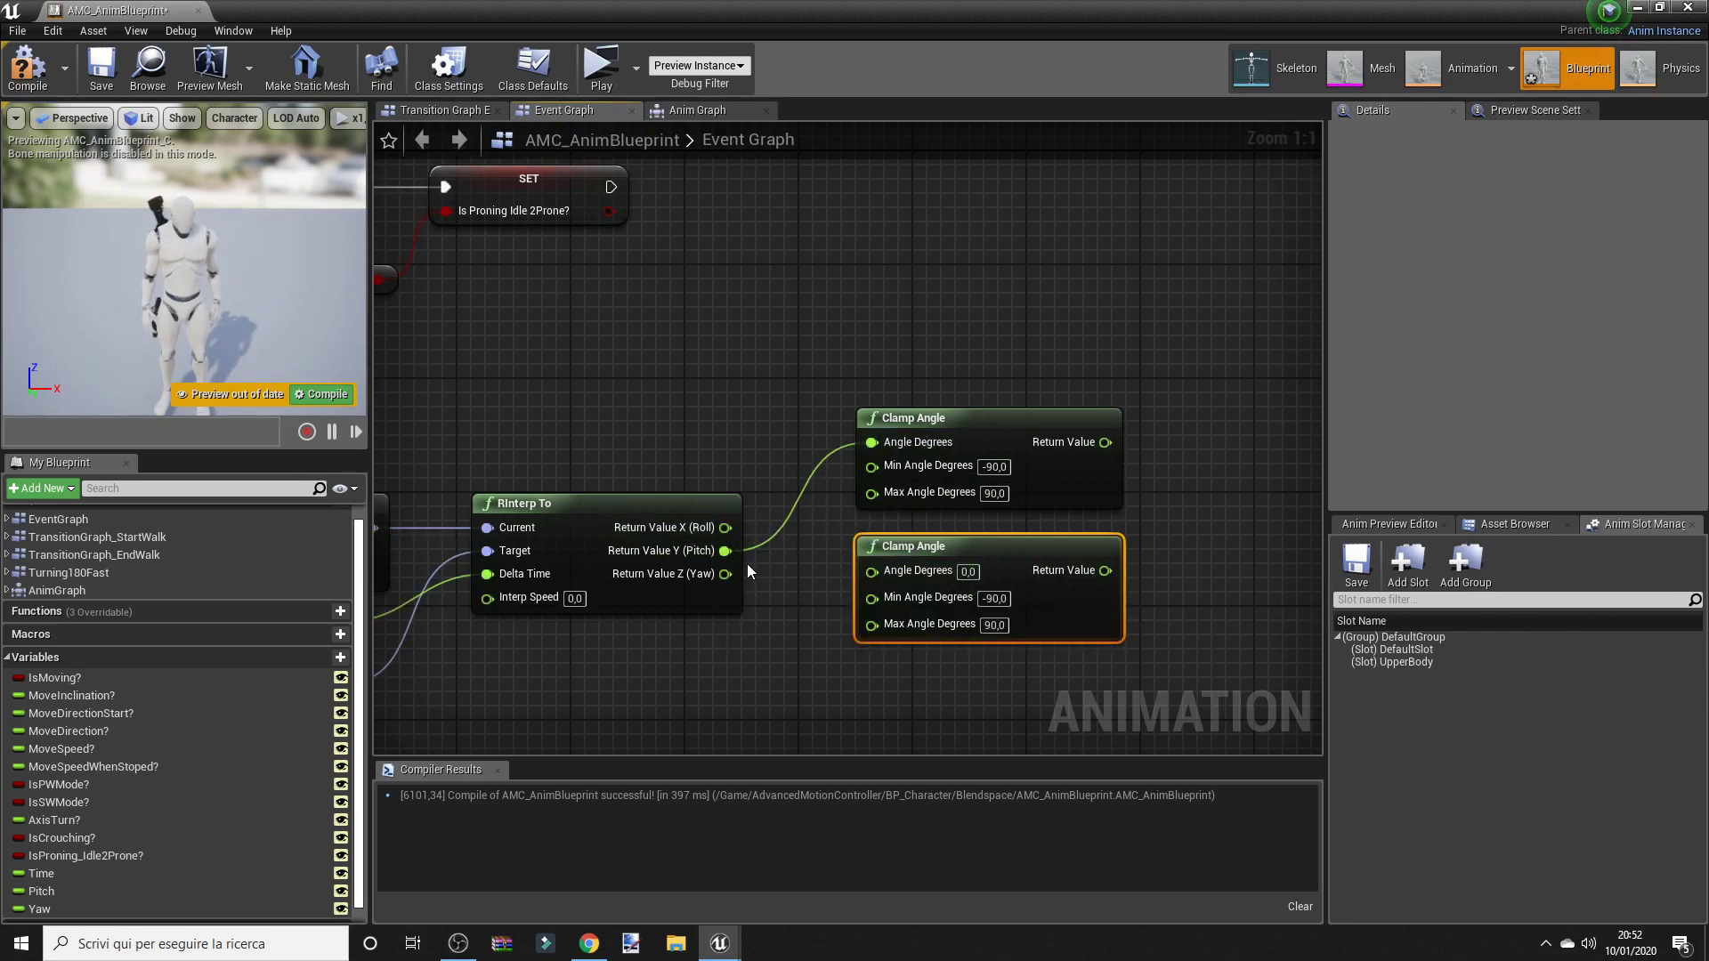
left_click_drag(734, 574, 874, 571)
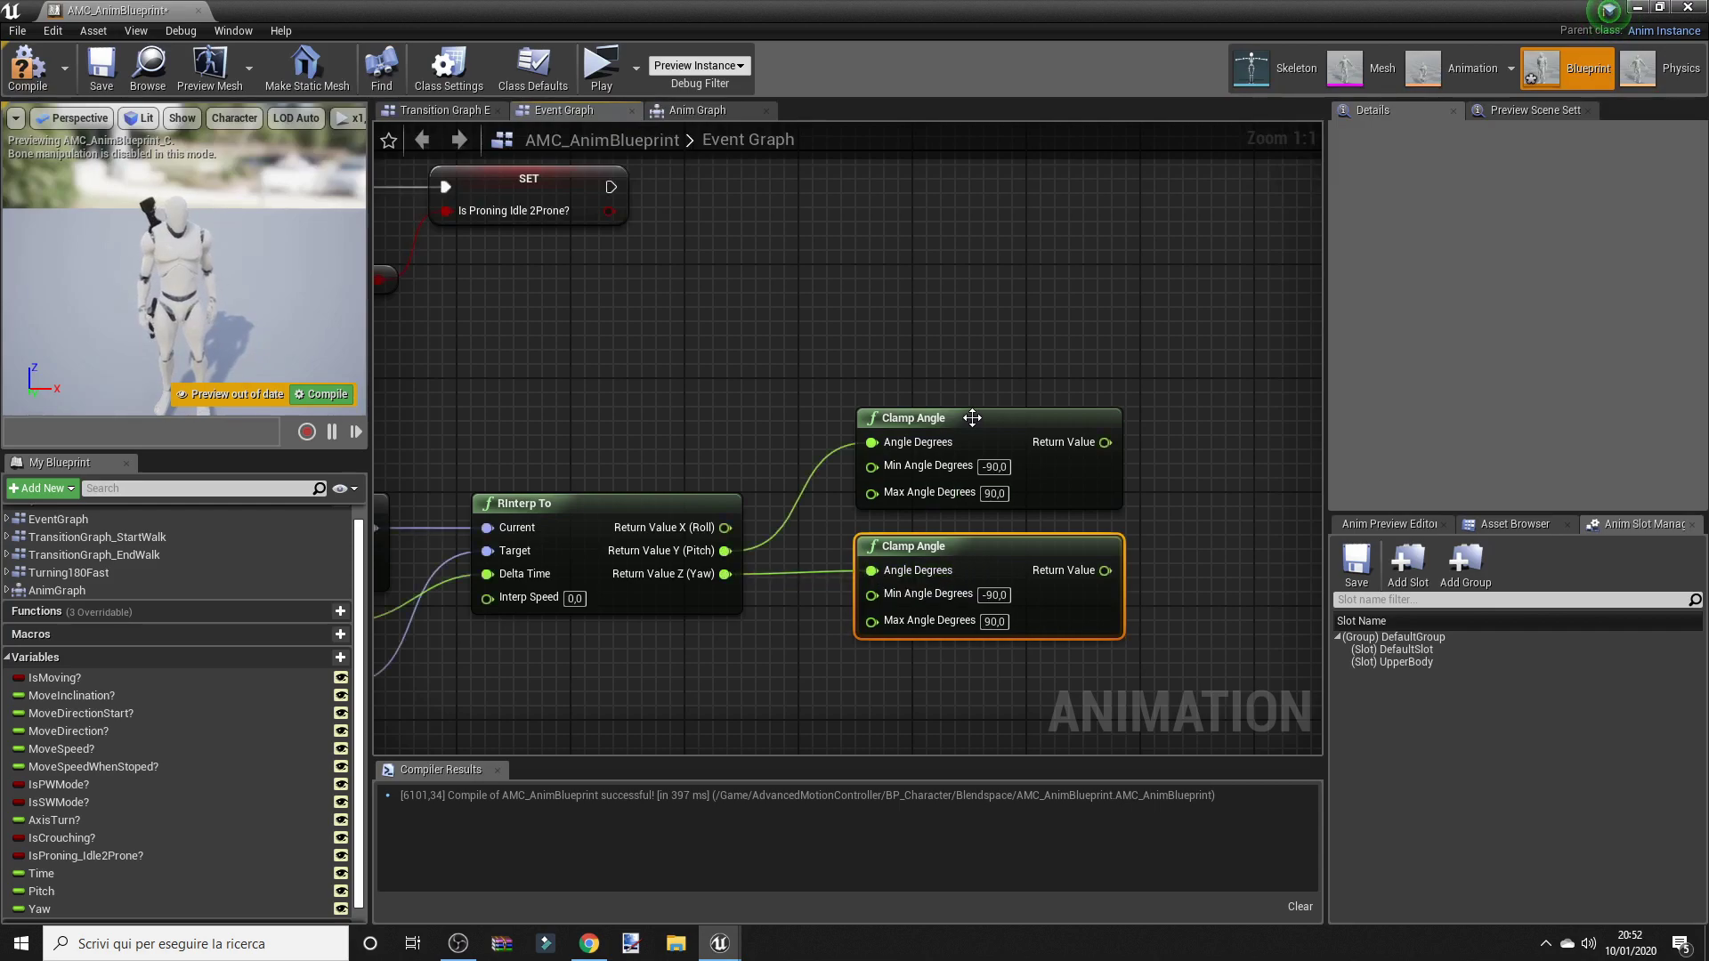
left_click_drag(1125, 307, 1096, 608)
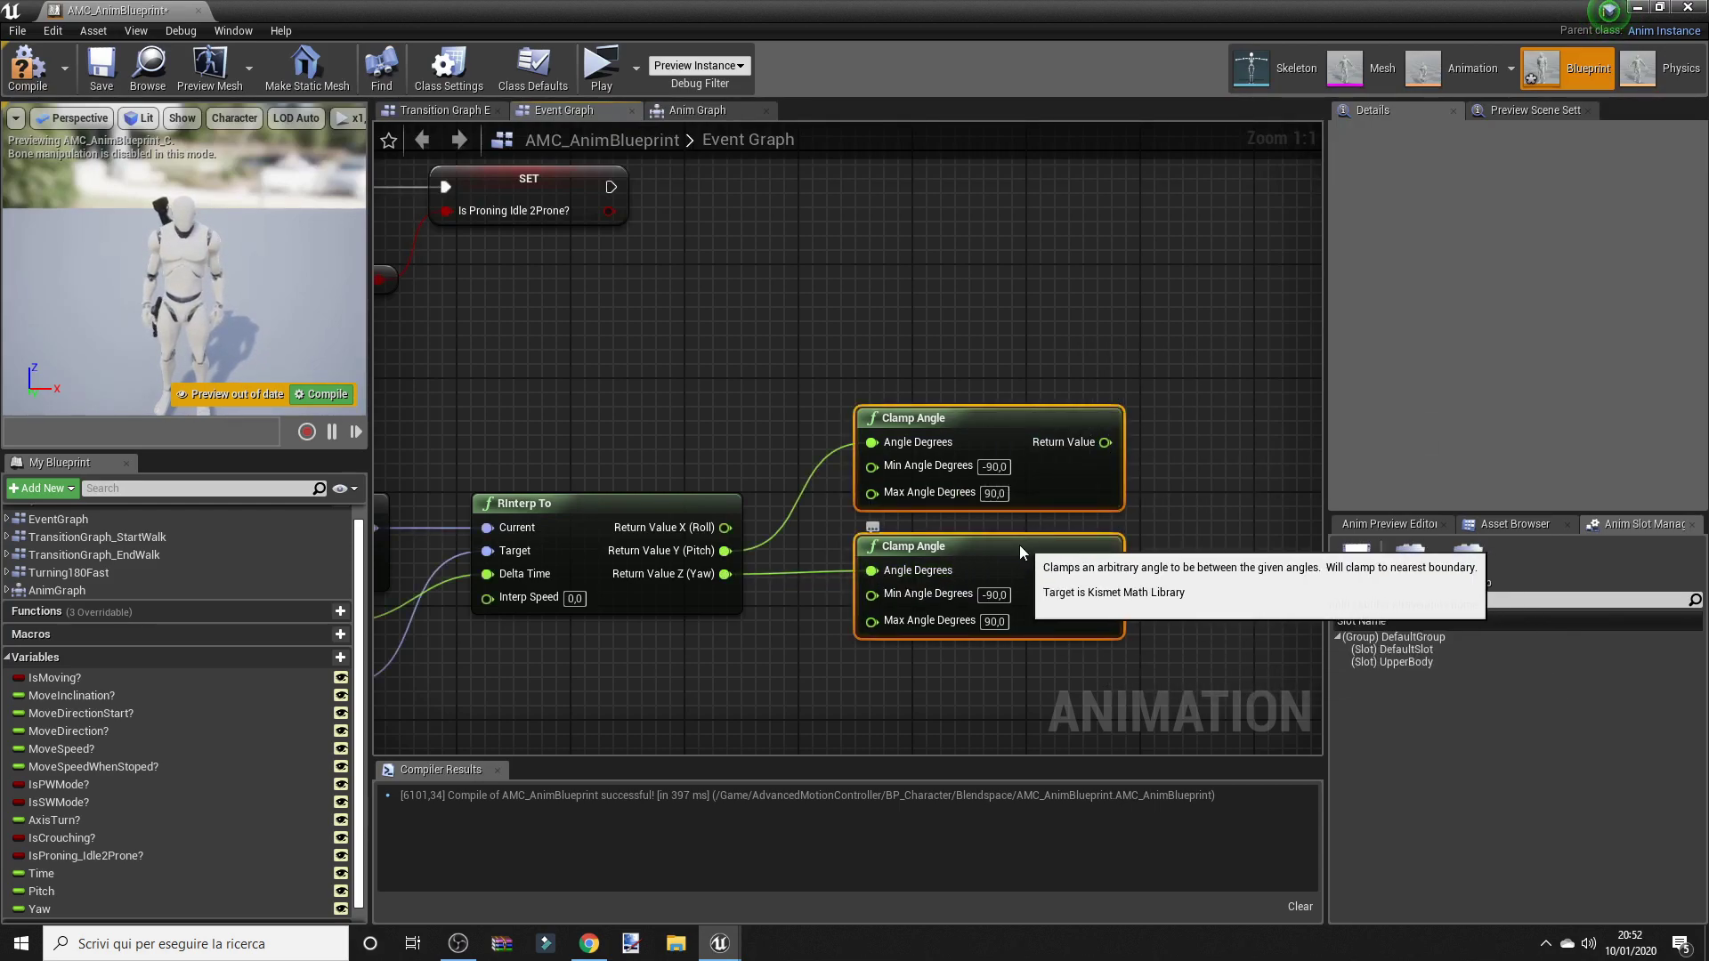
left_click_drag(1018, 544, 997, 546)
left_click(765, 358)
Step: Add a SET Pitch node to the execution chain, fed by the first clamped angle
scroll(765, 358, "down", 3)
right_click_drag(766, 358, 1179, 424)
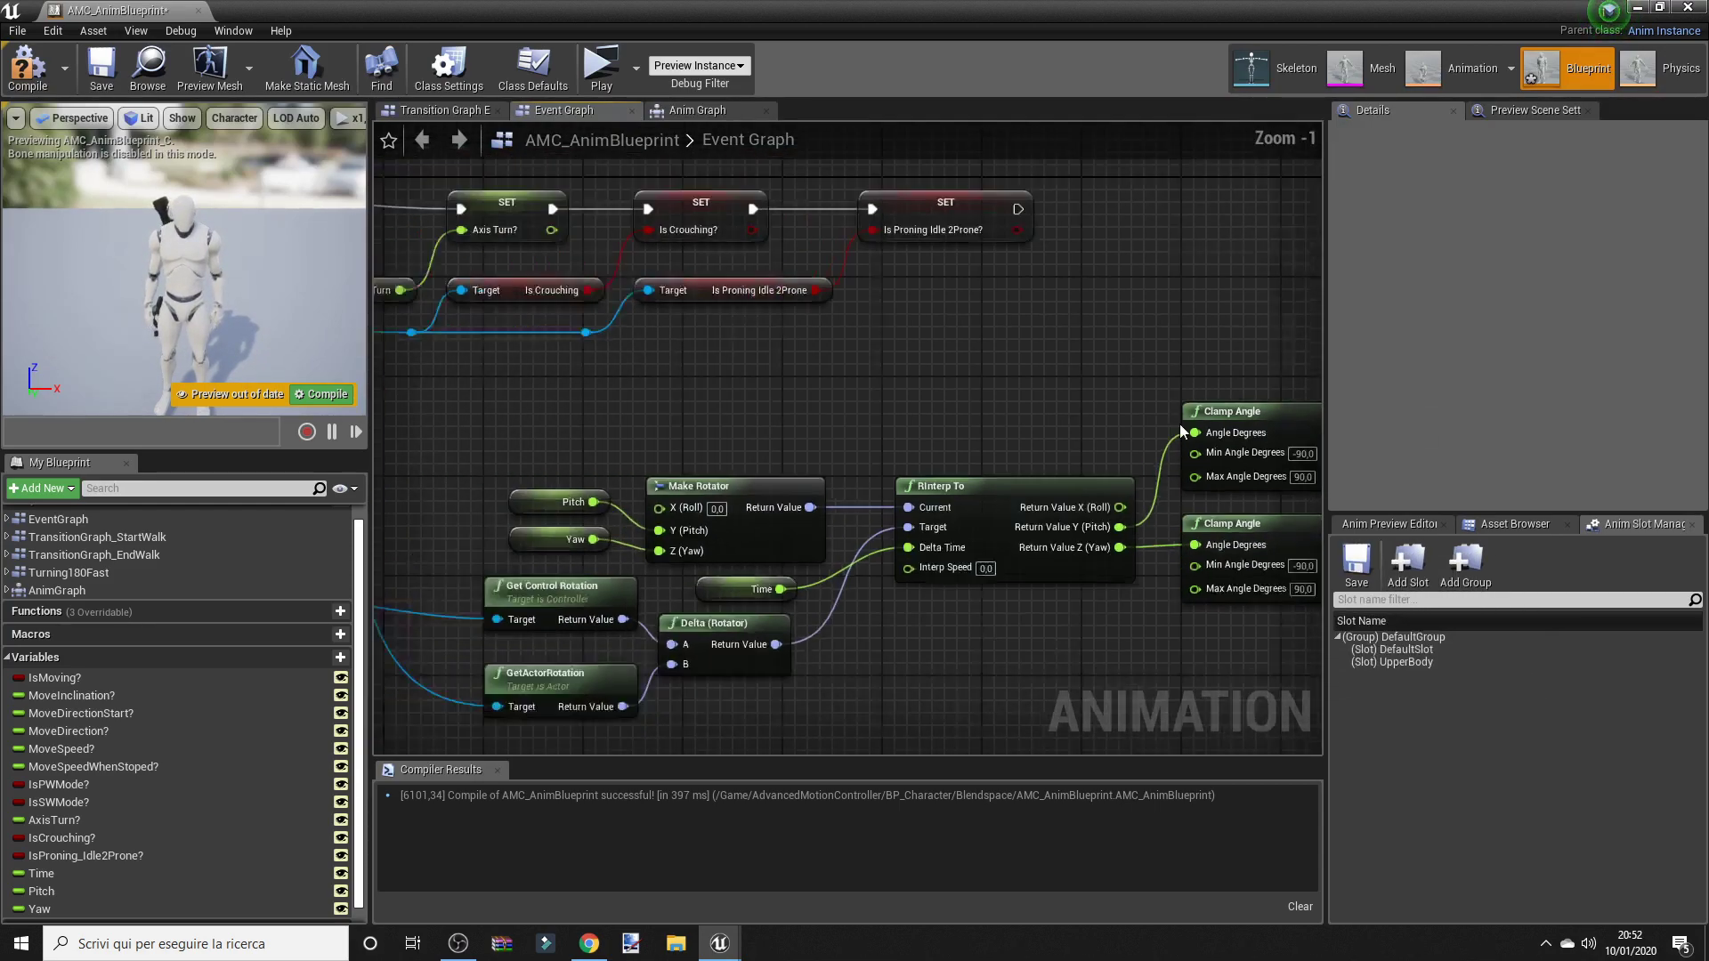
scroll(973, 591, "up", 3)
left_click_drag(41, 891, 1028, 316)
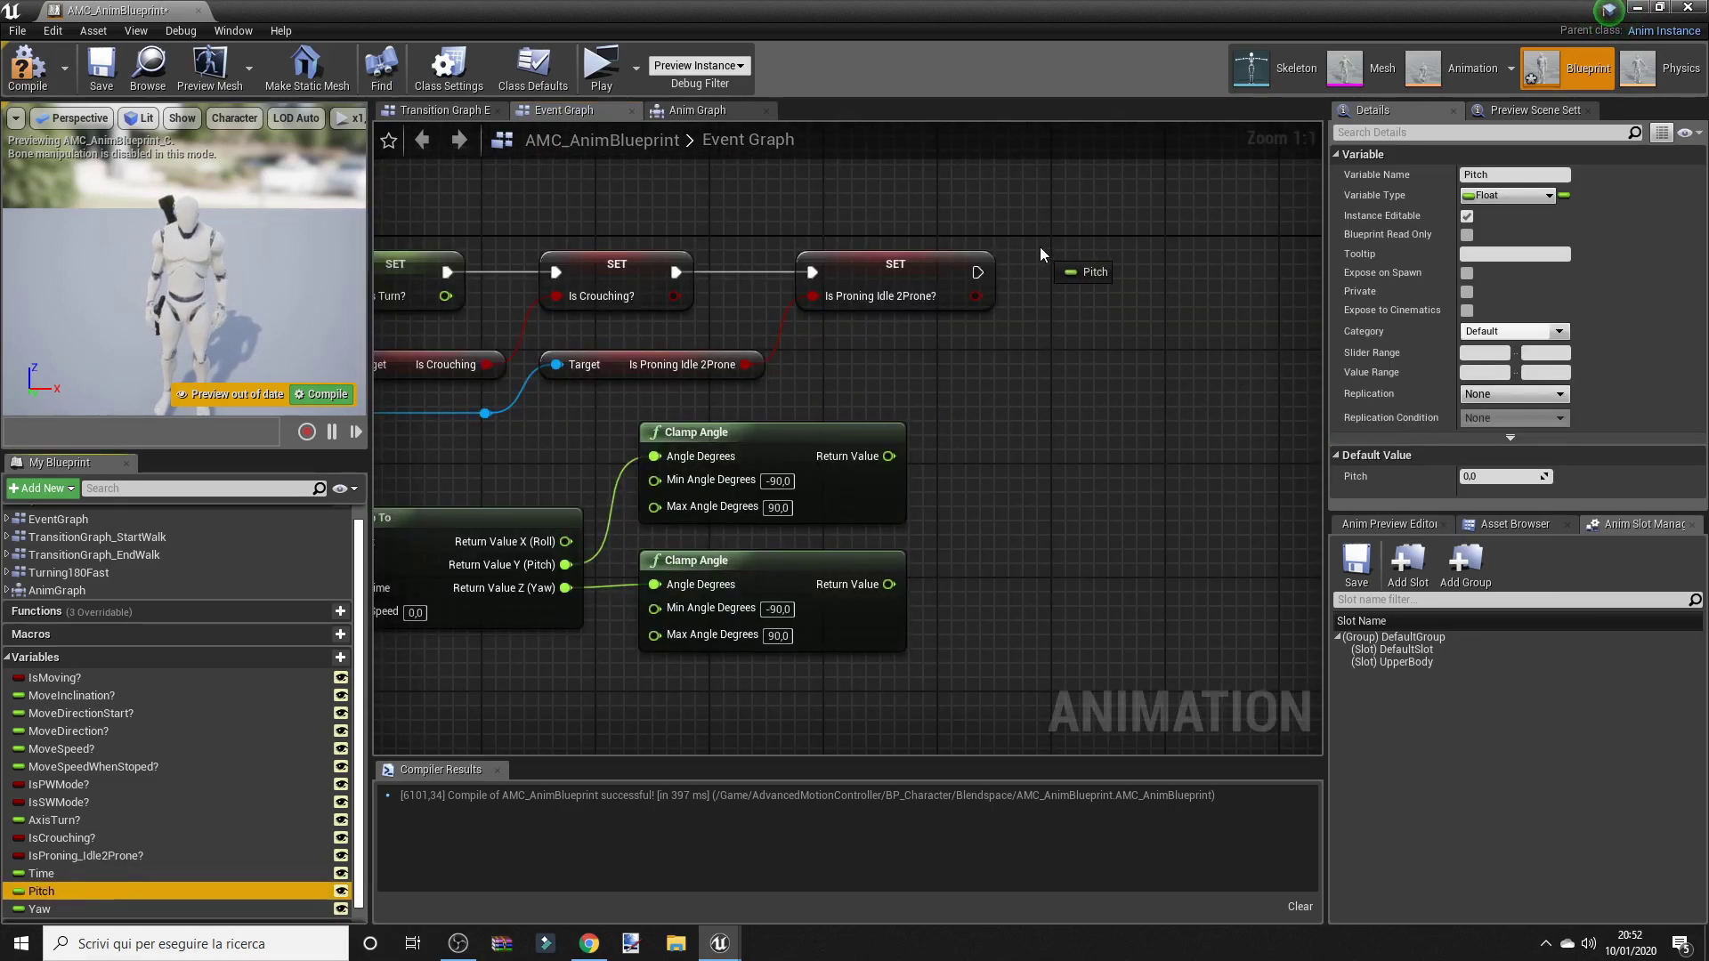
left_click_drag(1040, 248, 1000, 283)
left_click(1068, 292)
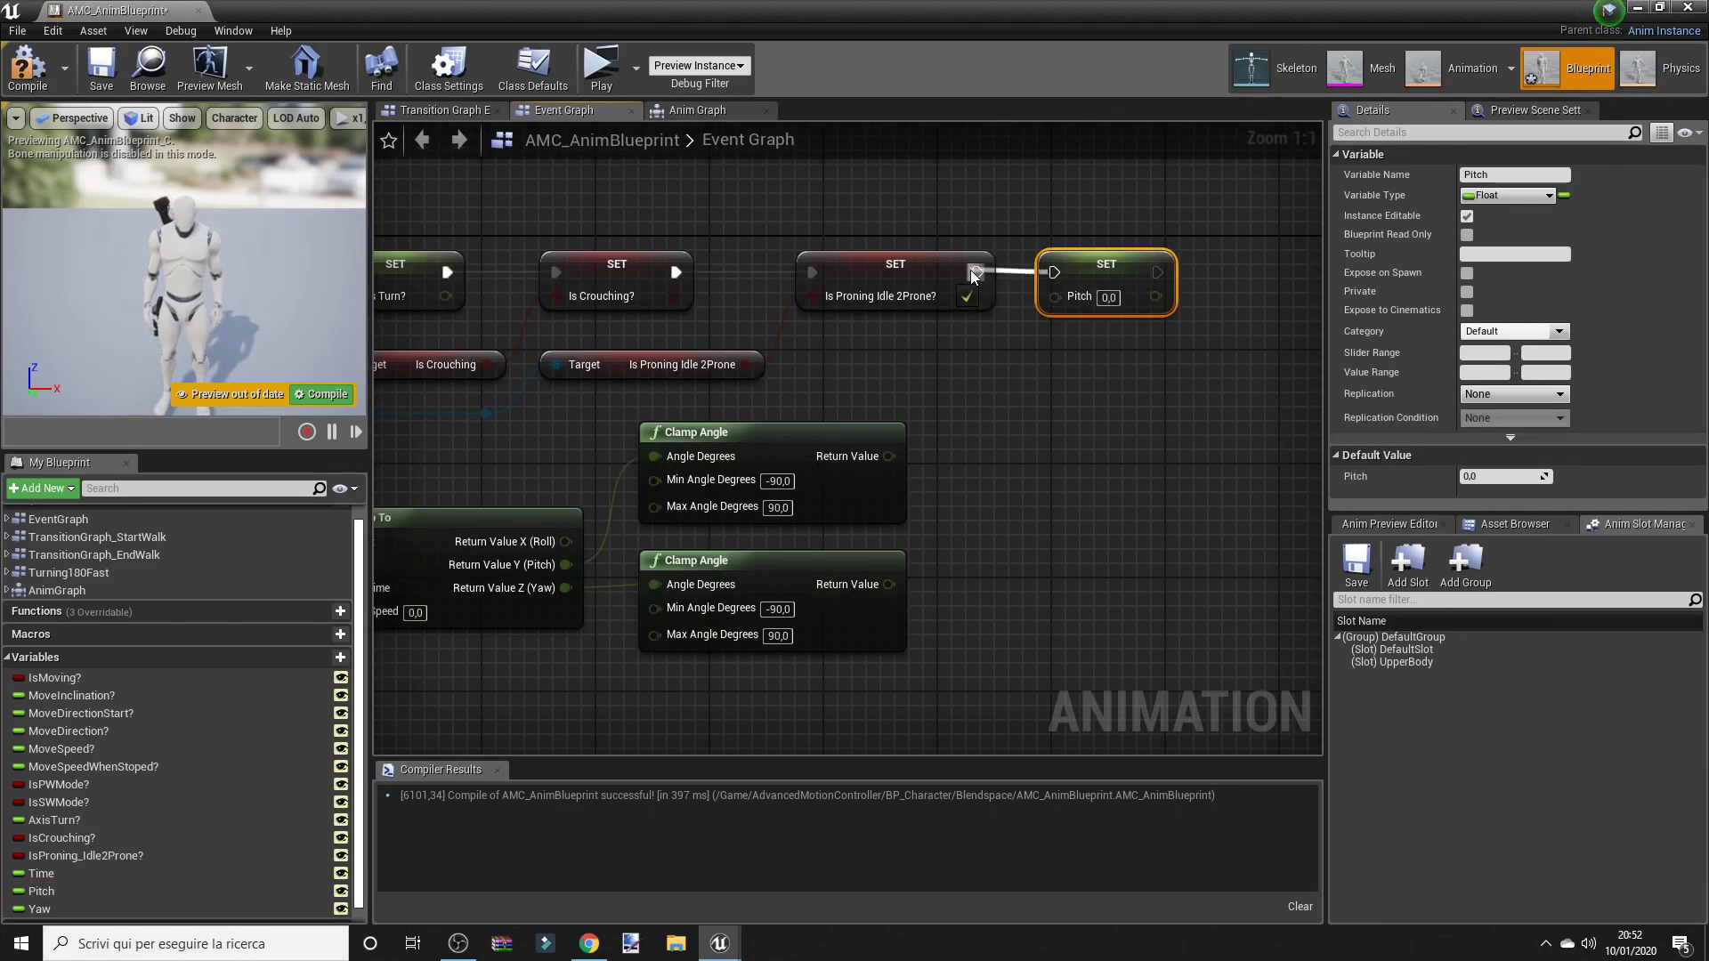
mouse_move(889, 456)
left_mouse_down()
mouse_move(1059, 322)
mouse_move(1055, 297)
left_mouse_up()
right_click_drag(1104, 410, 897, 455)
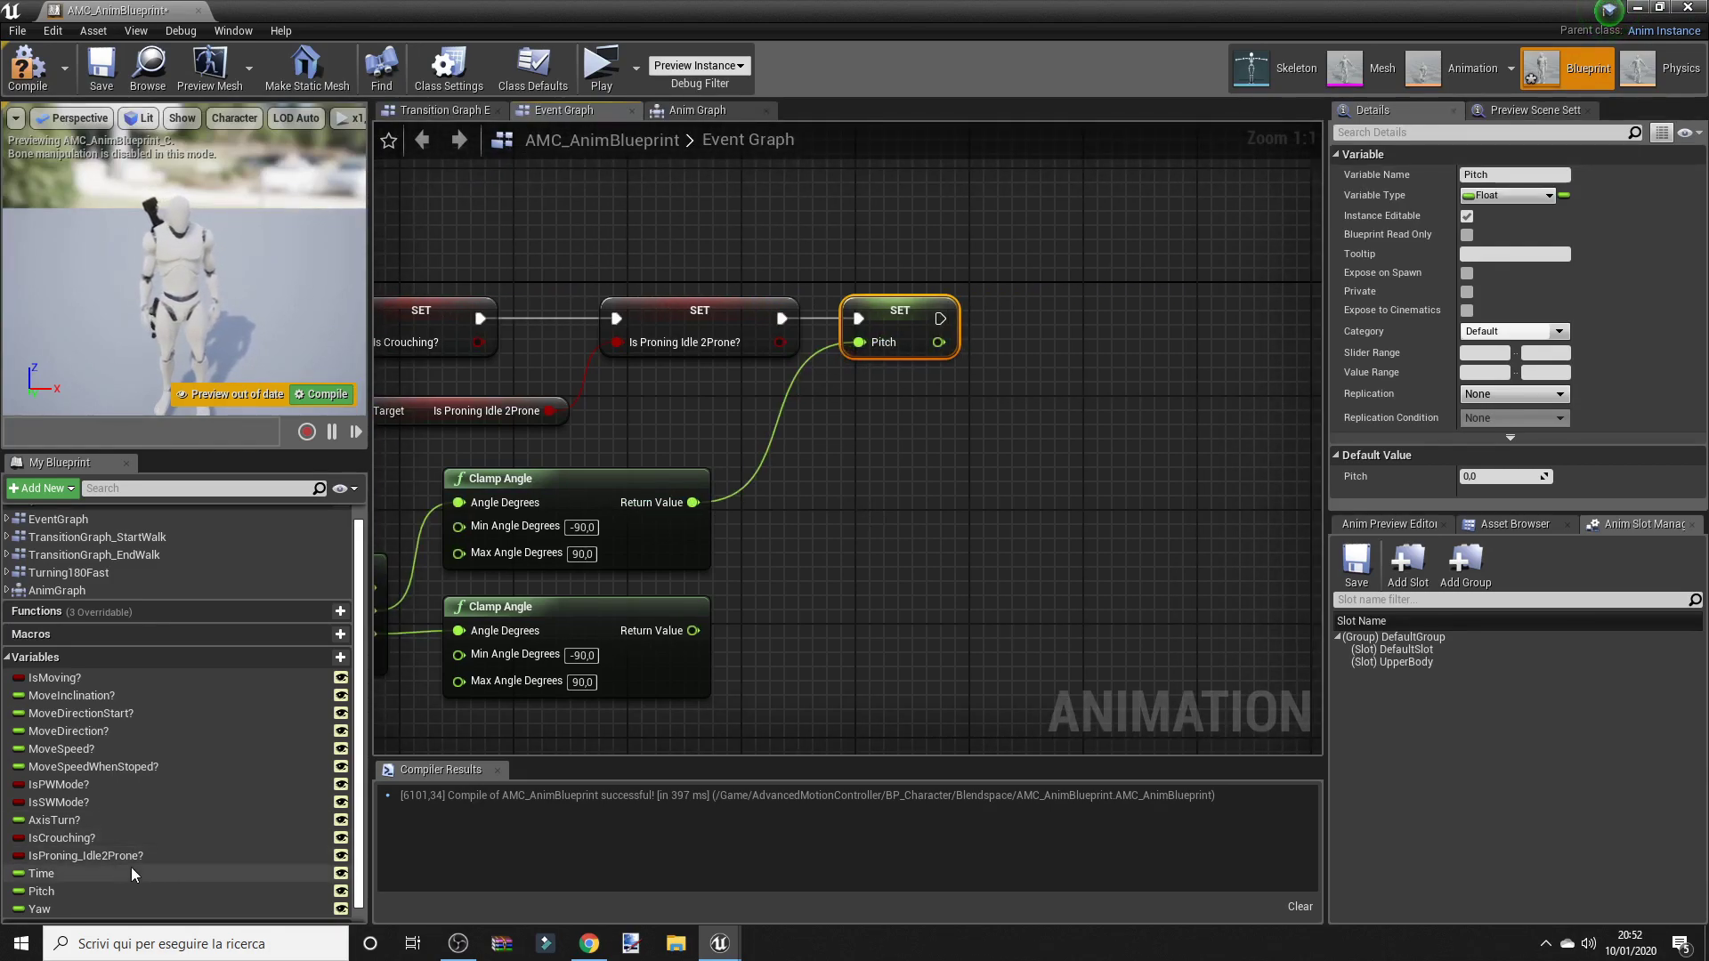
Step: Add a SET Yaw node after SET Pitch, fed by the second clamped angle
left_click_drag(39, 909, 785, 643)
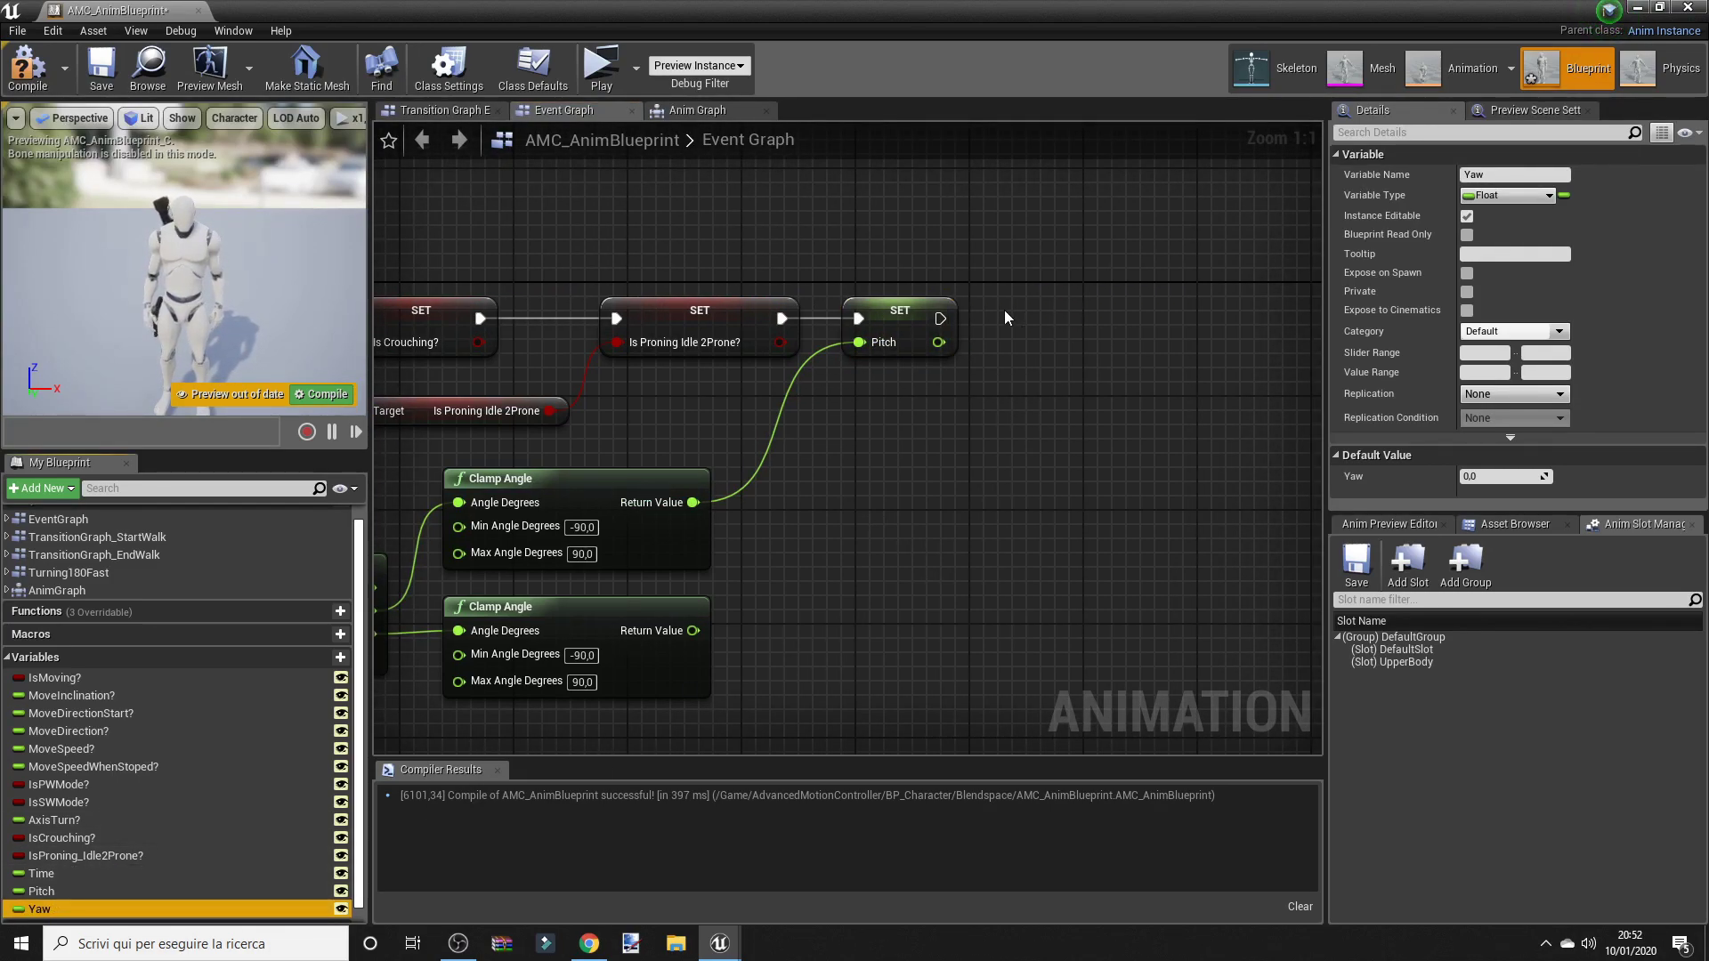
left_click_drag(1060, 307, 939, 318)
left_click(1061, 347)
left_click_drag(692, 630, 1040, 343)
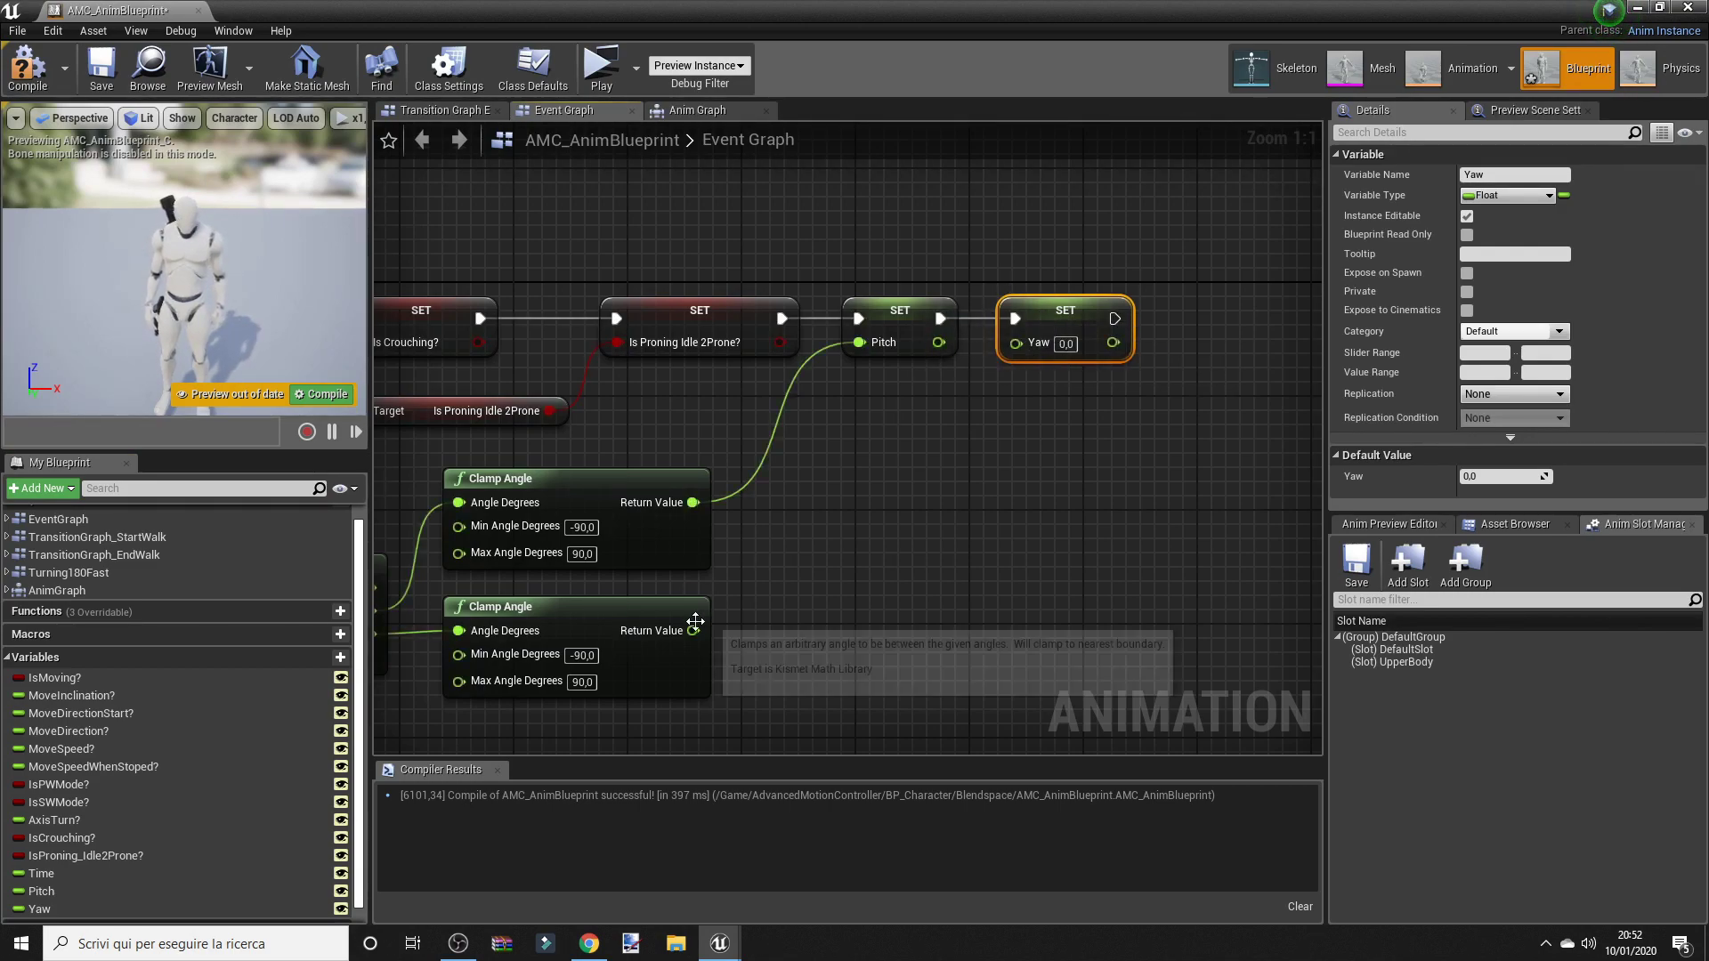
left_click(1043, 397)
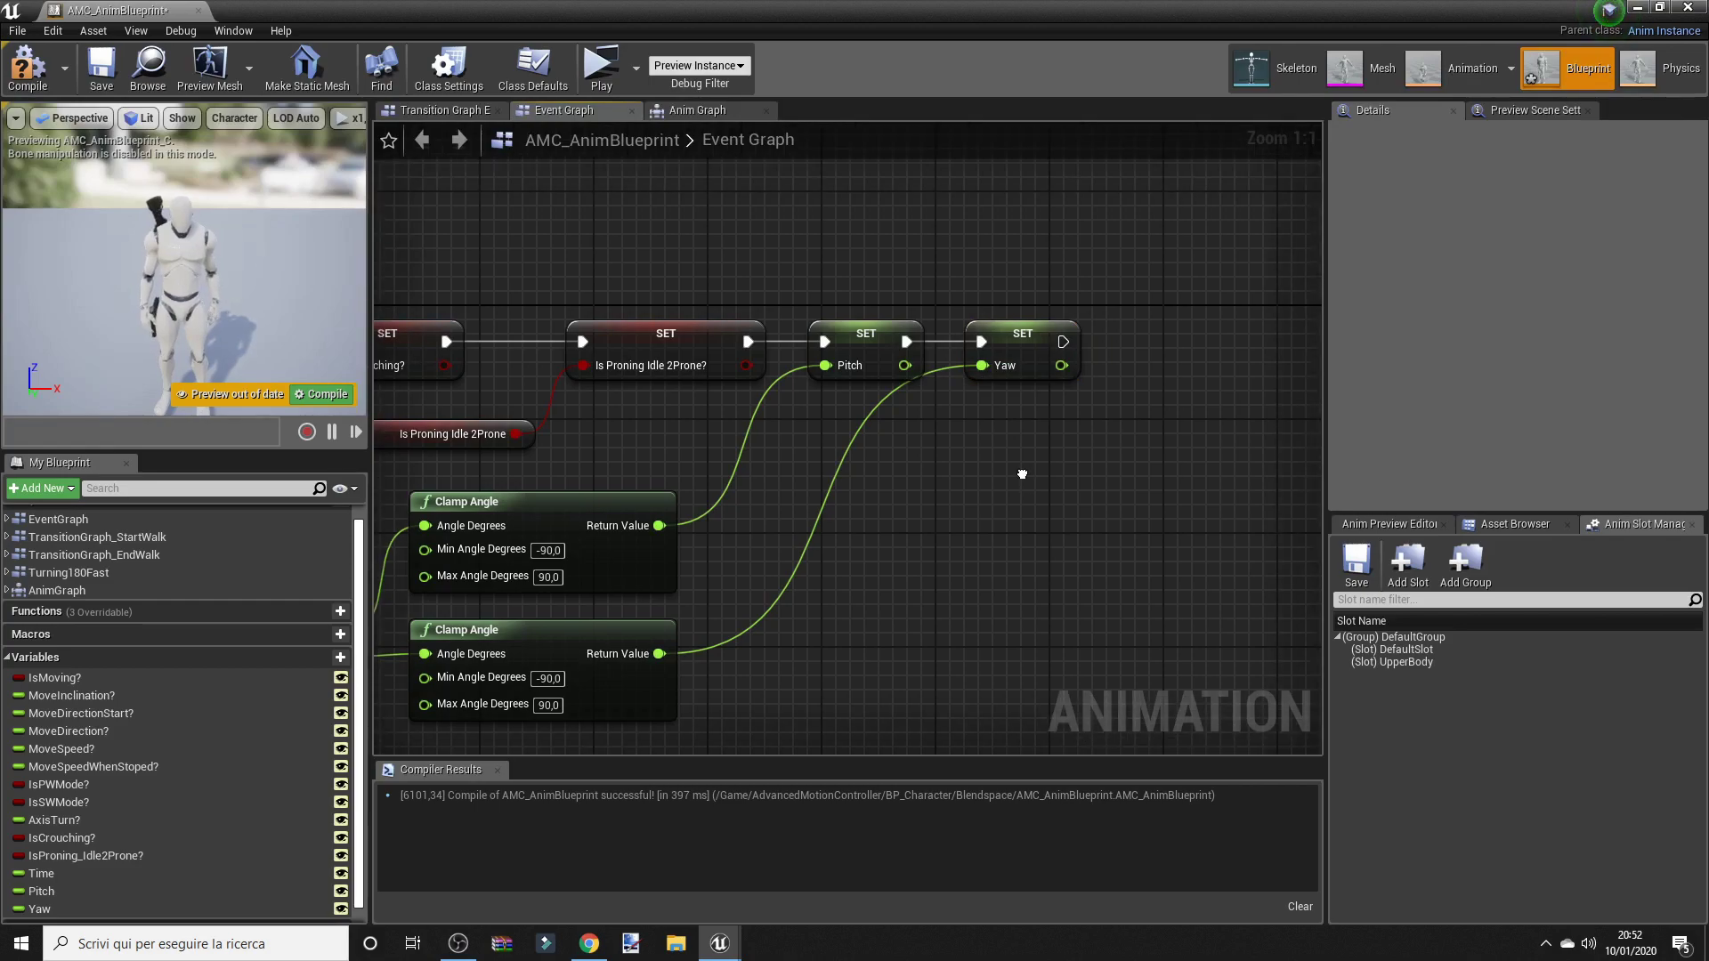
right_click_drag(1023, 471, 1046, 469)
Step: Compile and save the animation blueprint
left_click(93, 62)
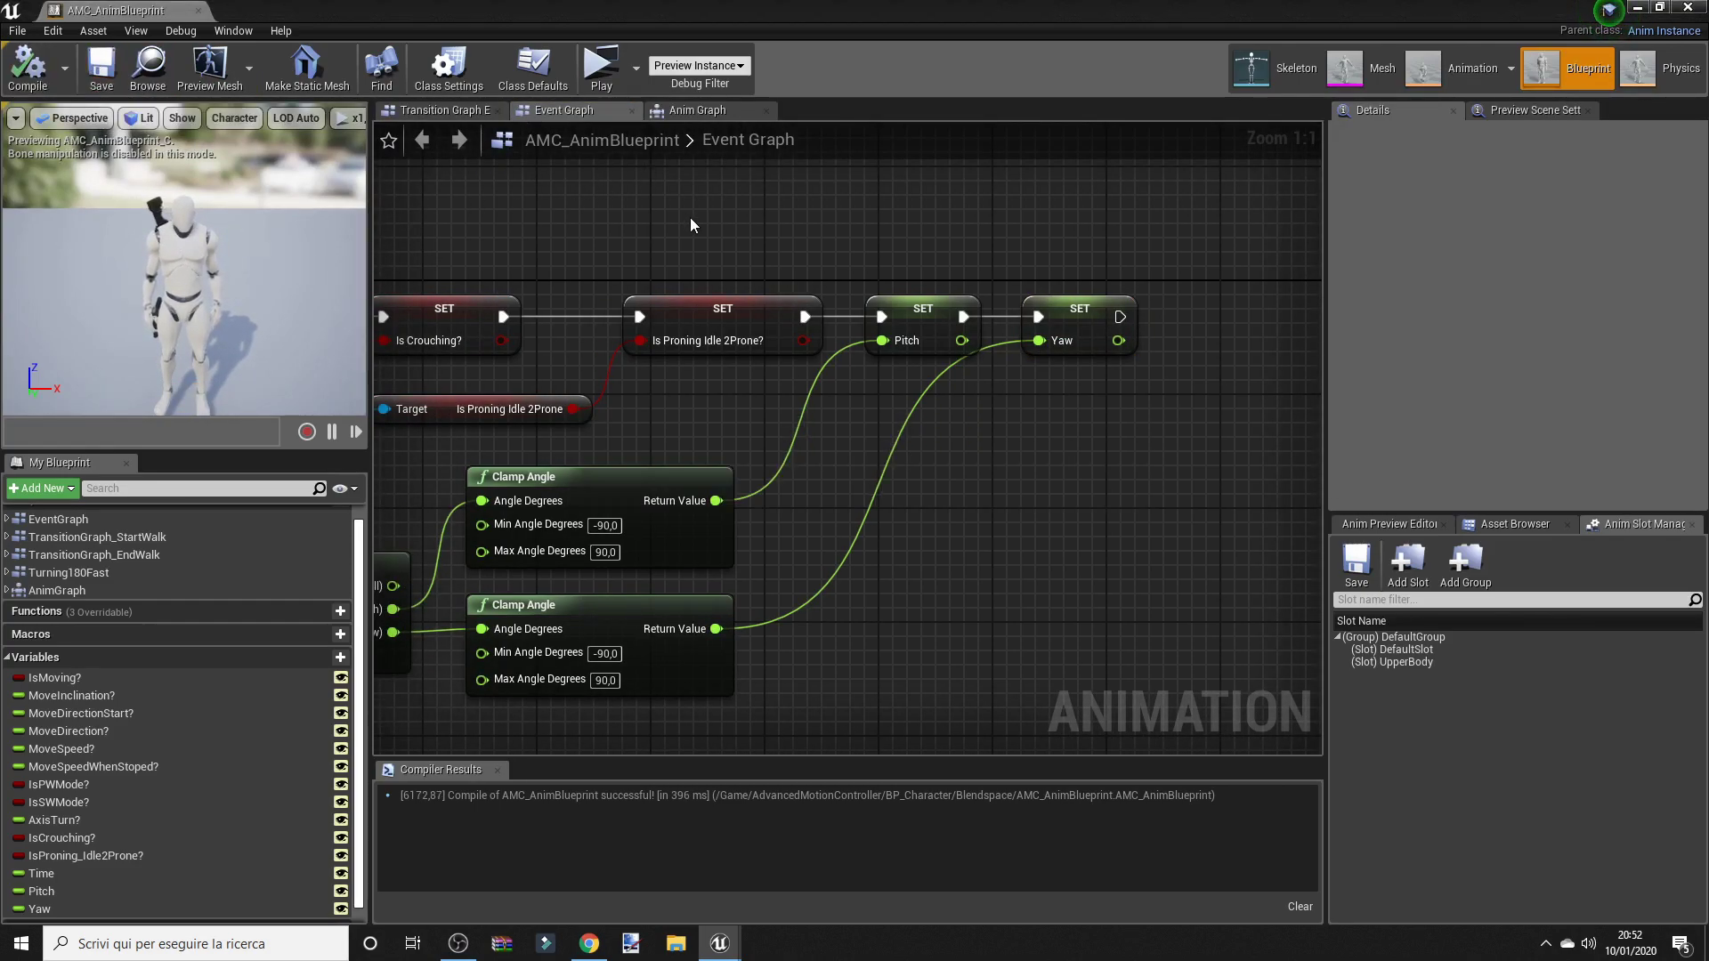
scroll(691, 217, "down", 3)
scroll(975, 245, "down", 1)
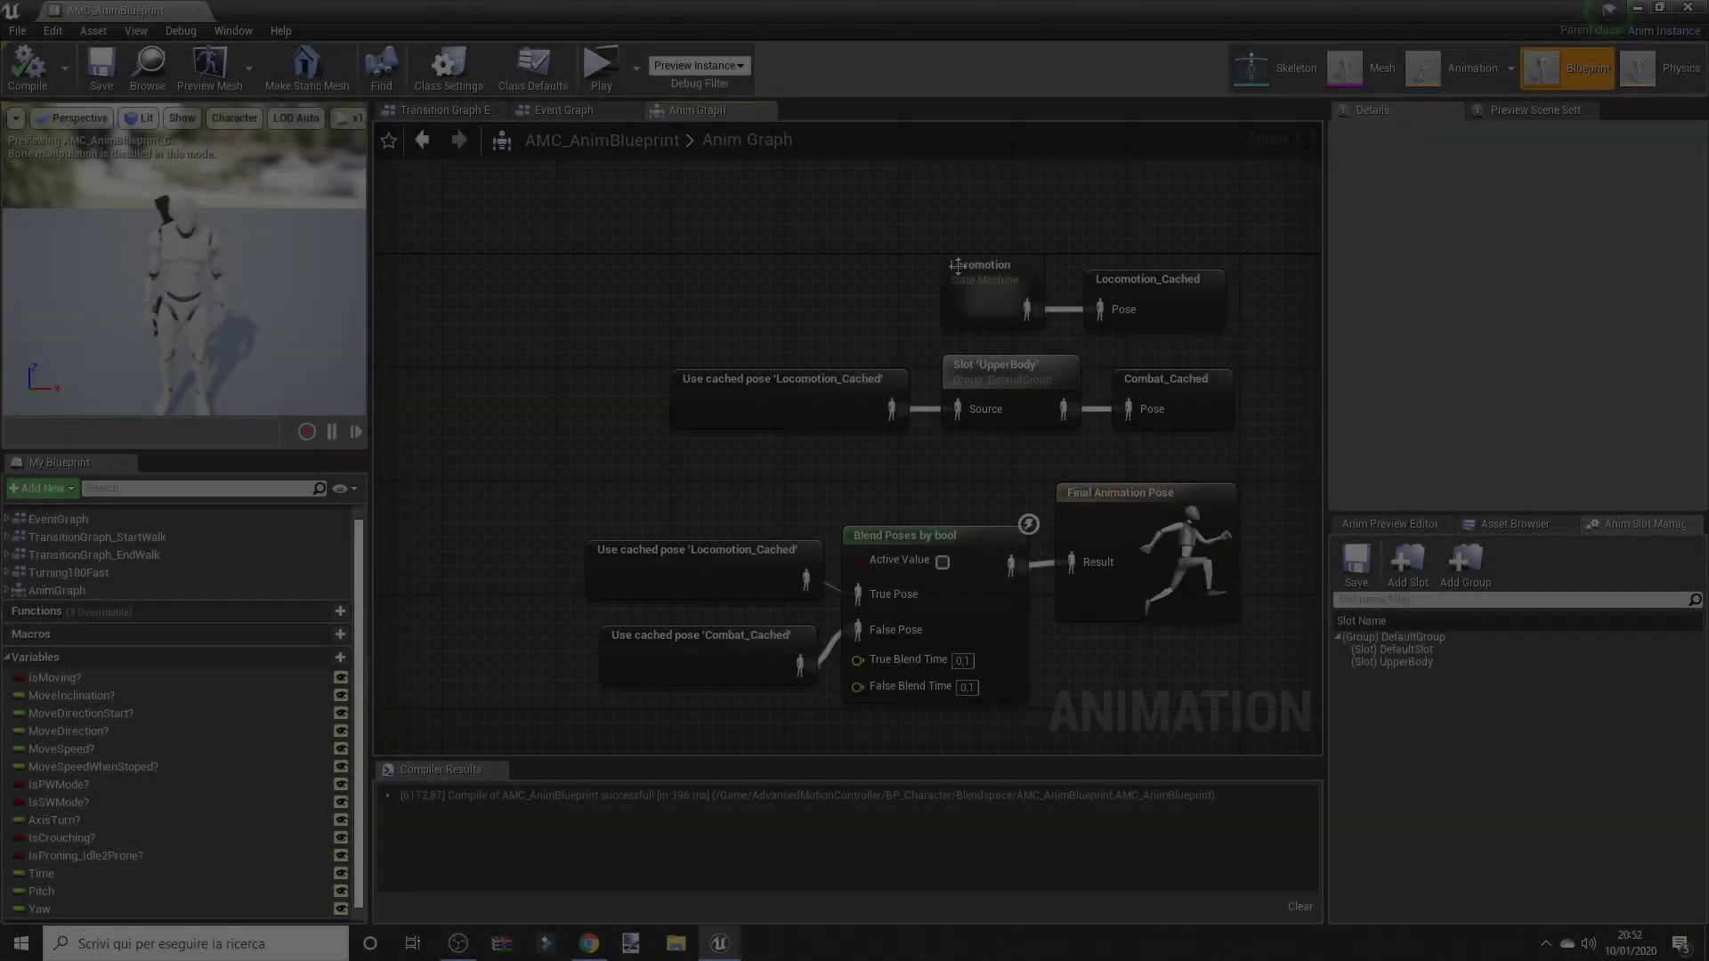
Step: Open the Rifle_Idle state inside the Locomotion state machine
double_click(958, 265)
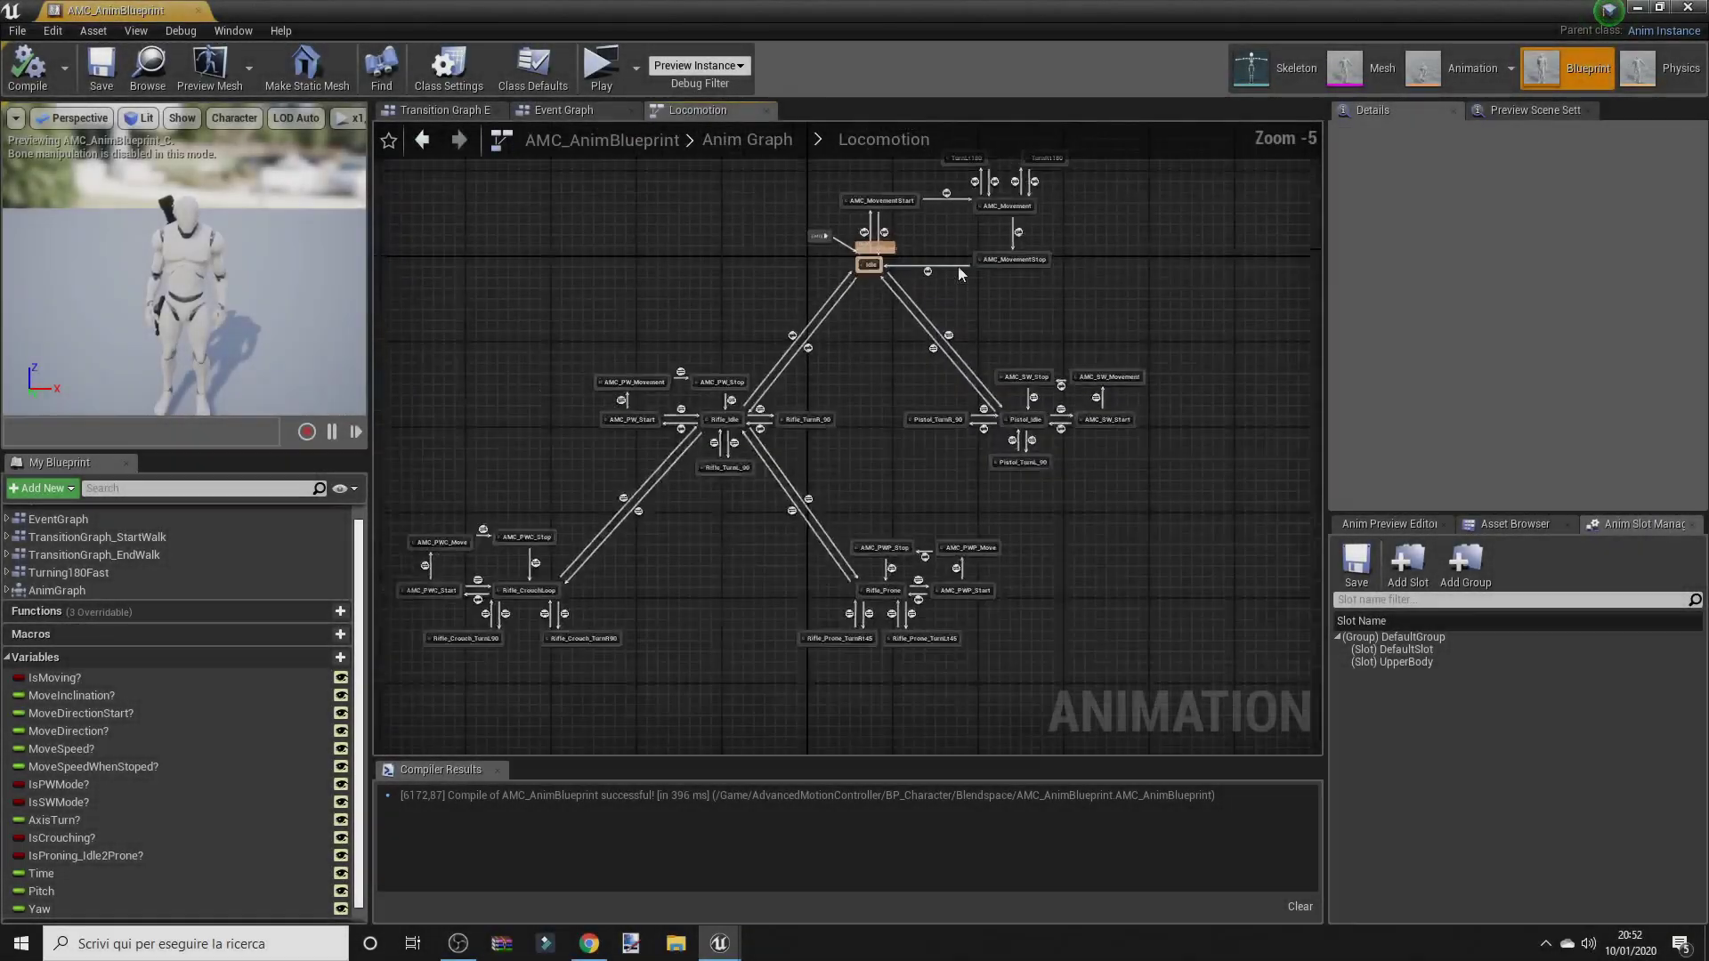
mouse_move(719, 637)
right_mouse_down()
mouse_move(827, 637)
mouse_move(796, 666)
right_mouse_up()
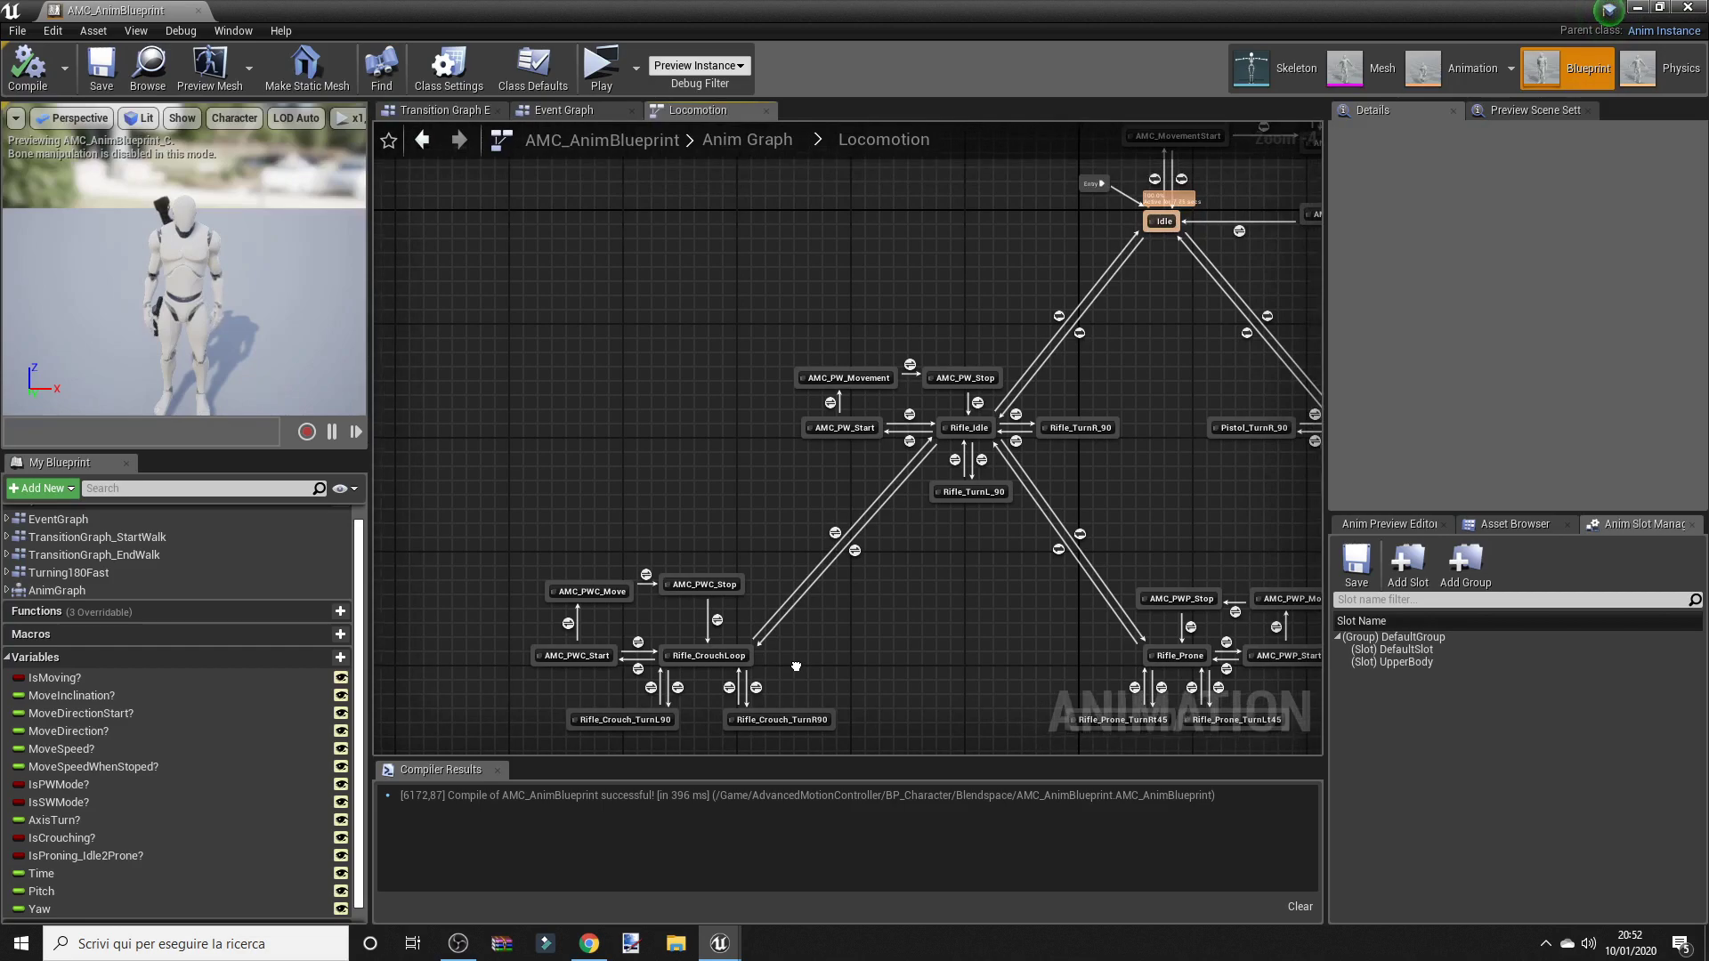
scroll(1065, 463, "up", 2)
scroll(961, 561, "up", 2)
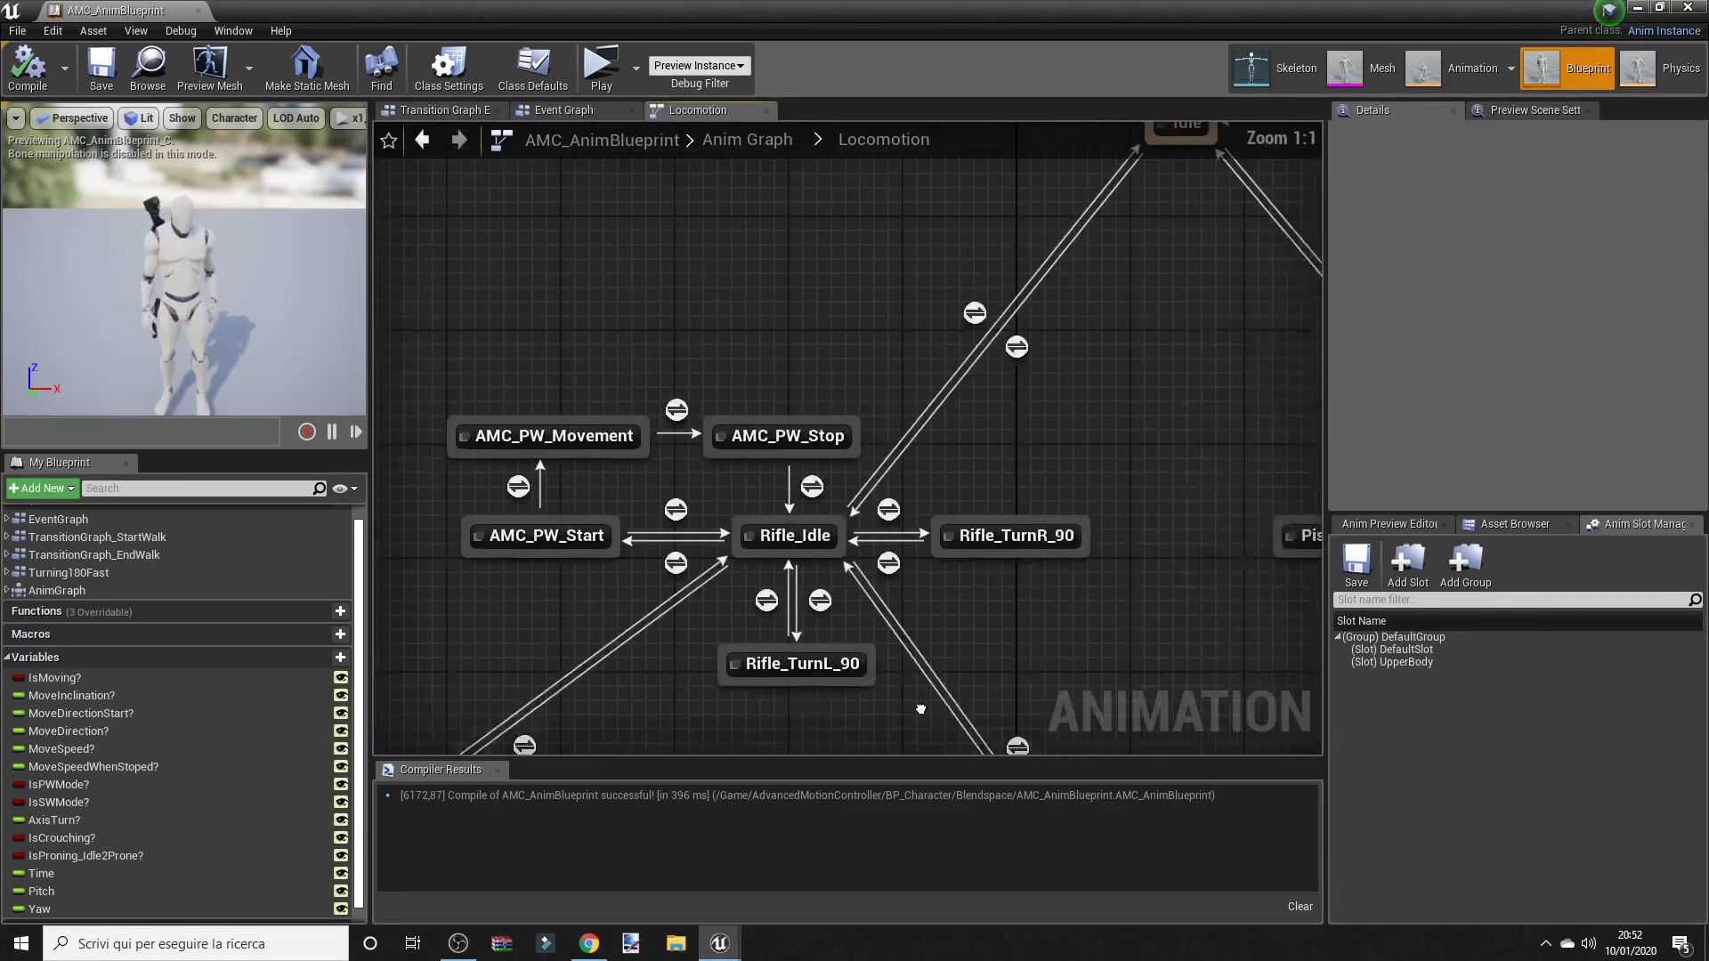
double_click(789, 563)
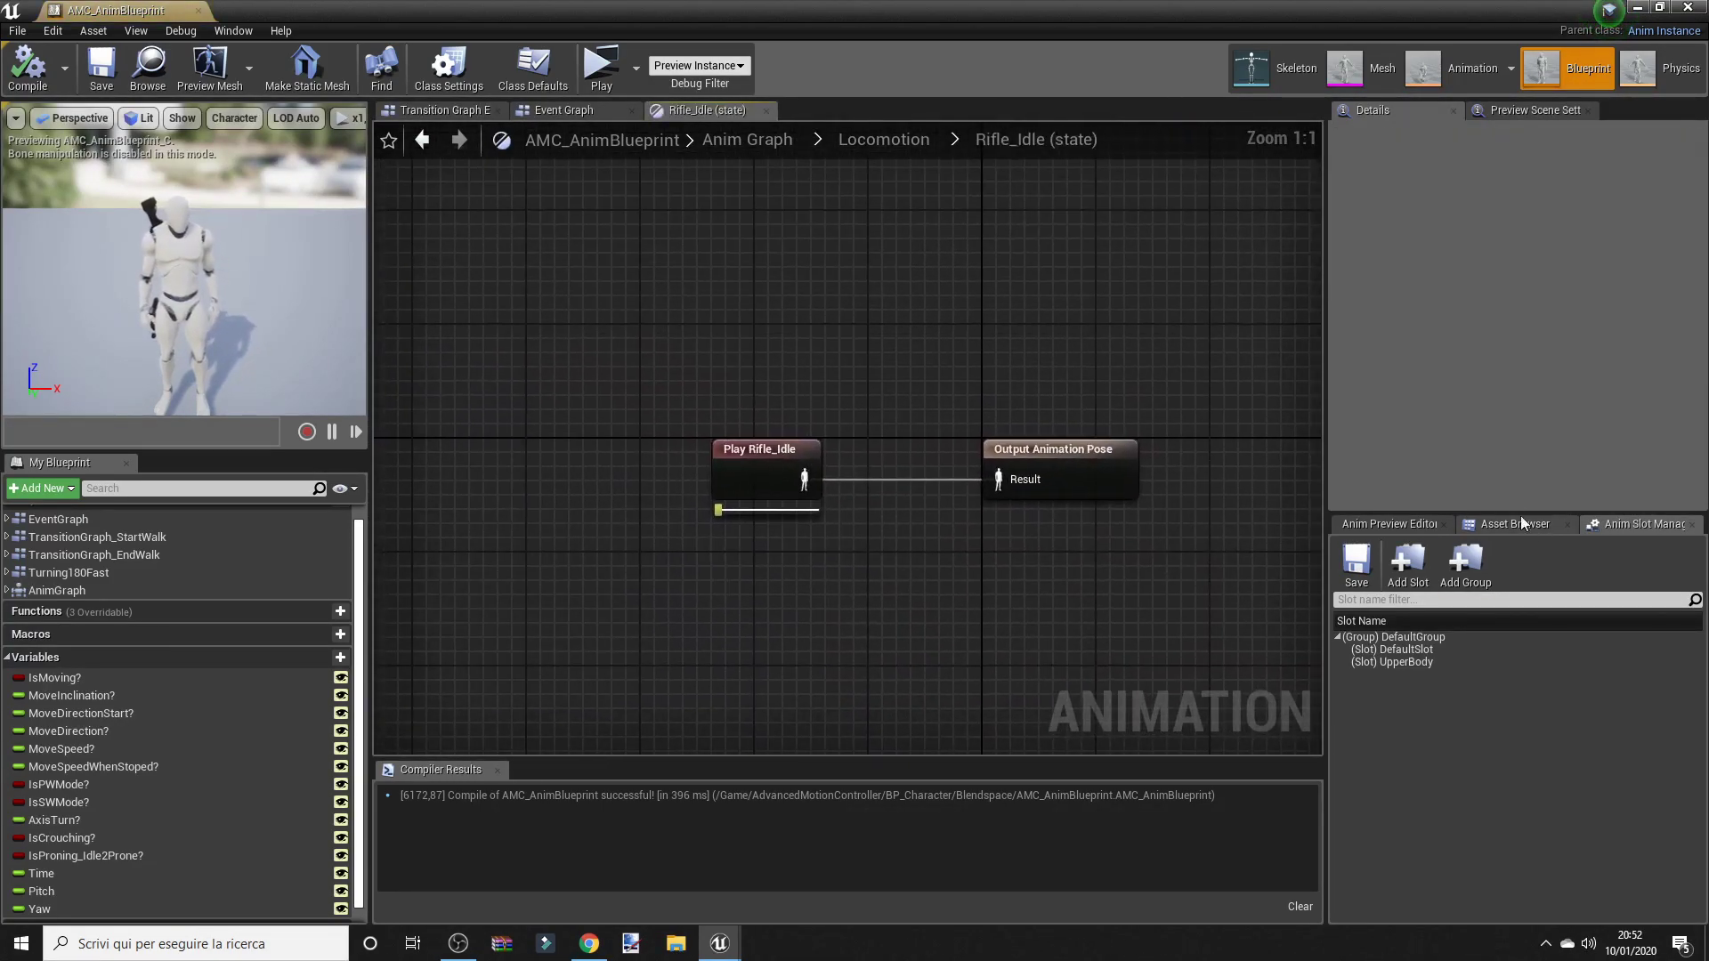
Step: Insert AMC_AimOffsetPW between Play Rifle_Idle and Output Animation Pose
left_click(1375, 524)
left_click(1513, 523)
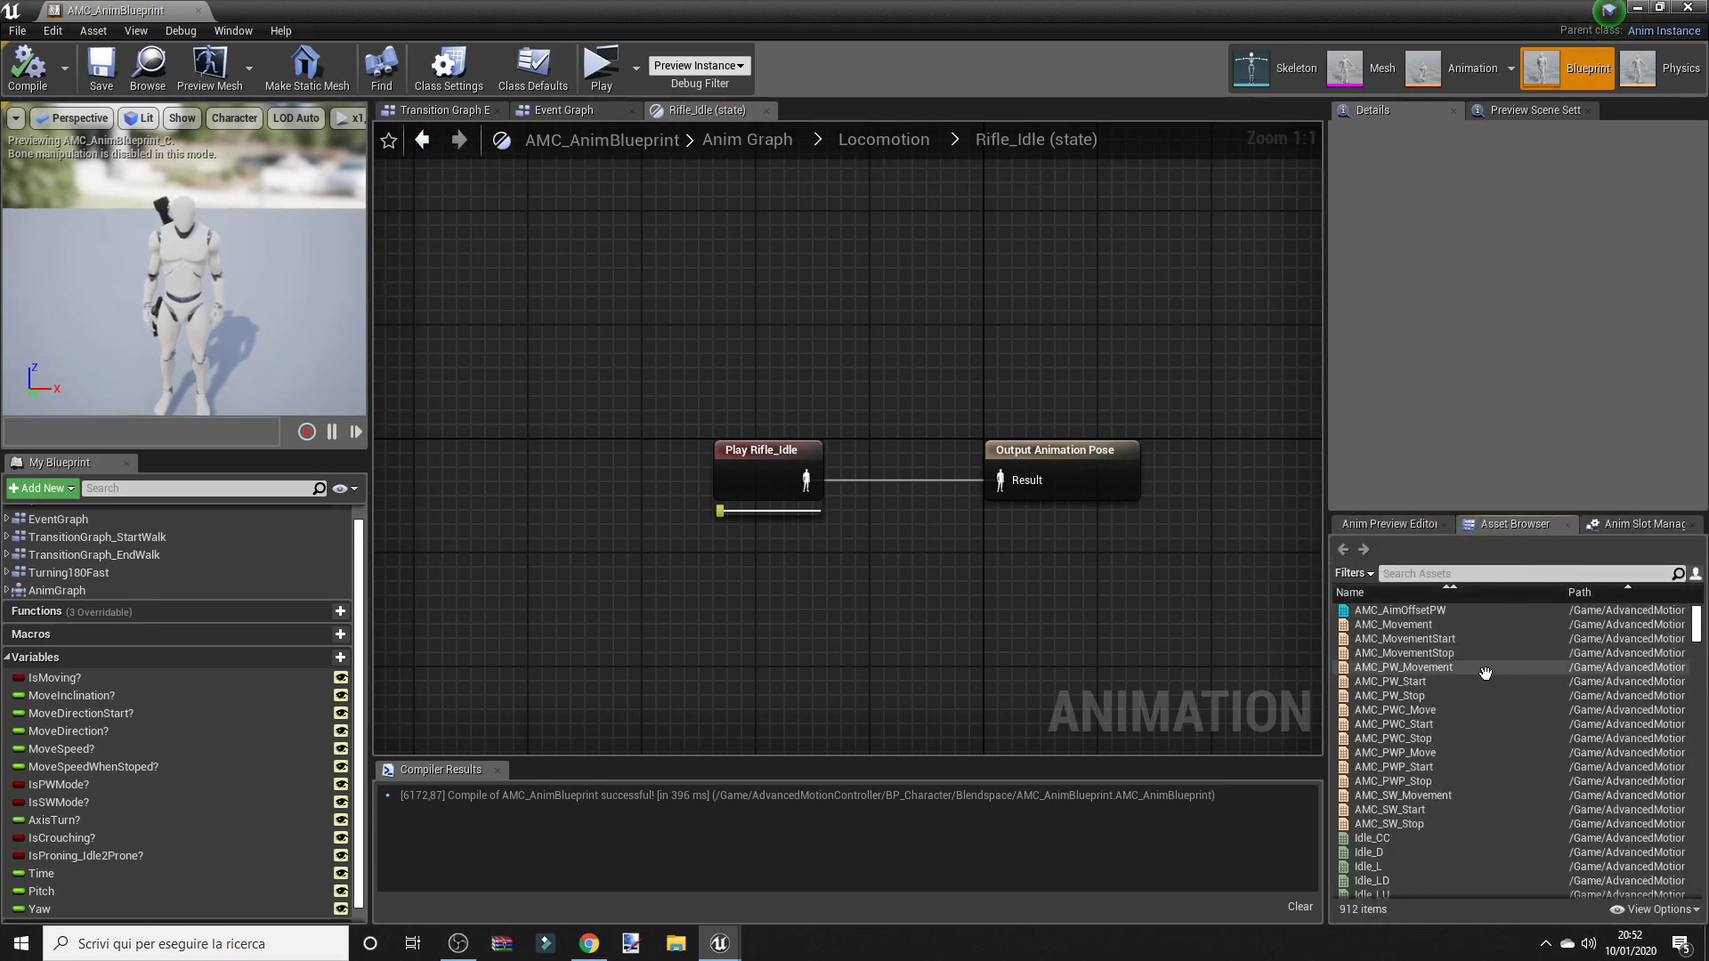
right_click_drag(1014, 623, 1032, 438)
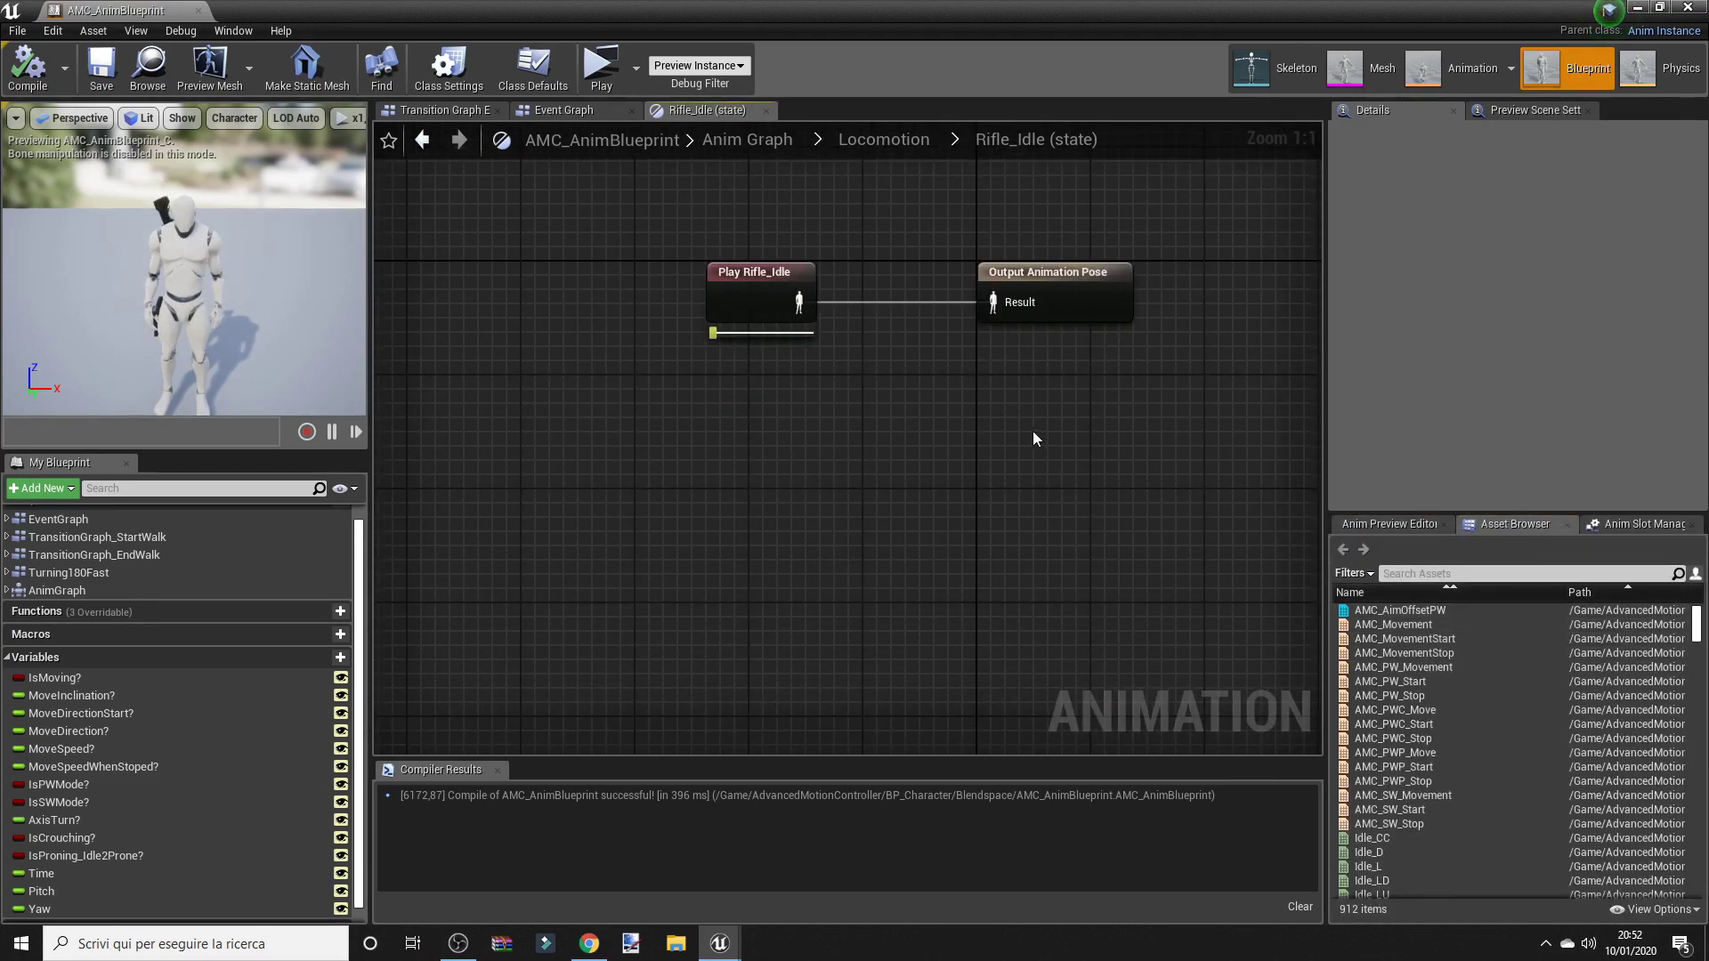
left_click_drag(763, 318, 479, 318)
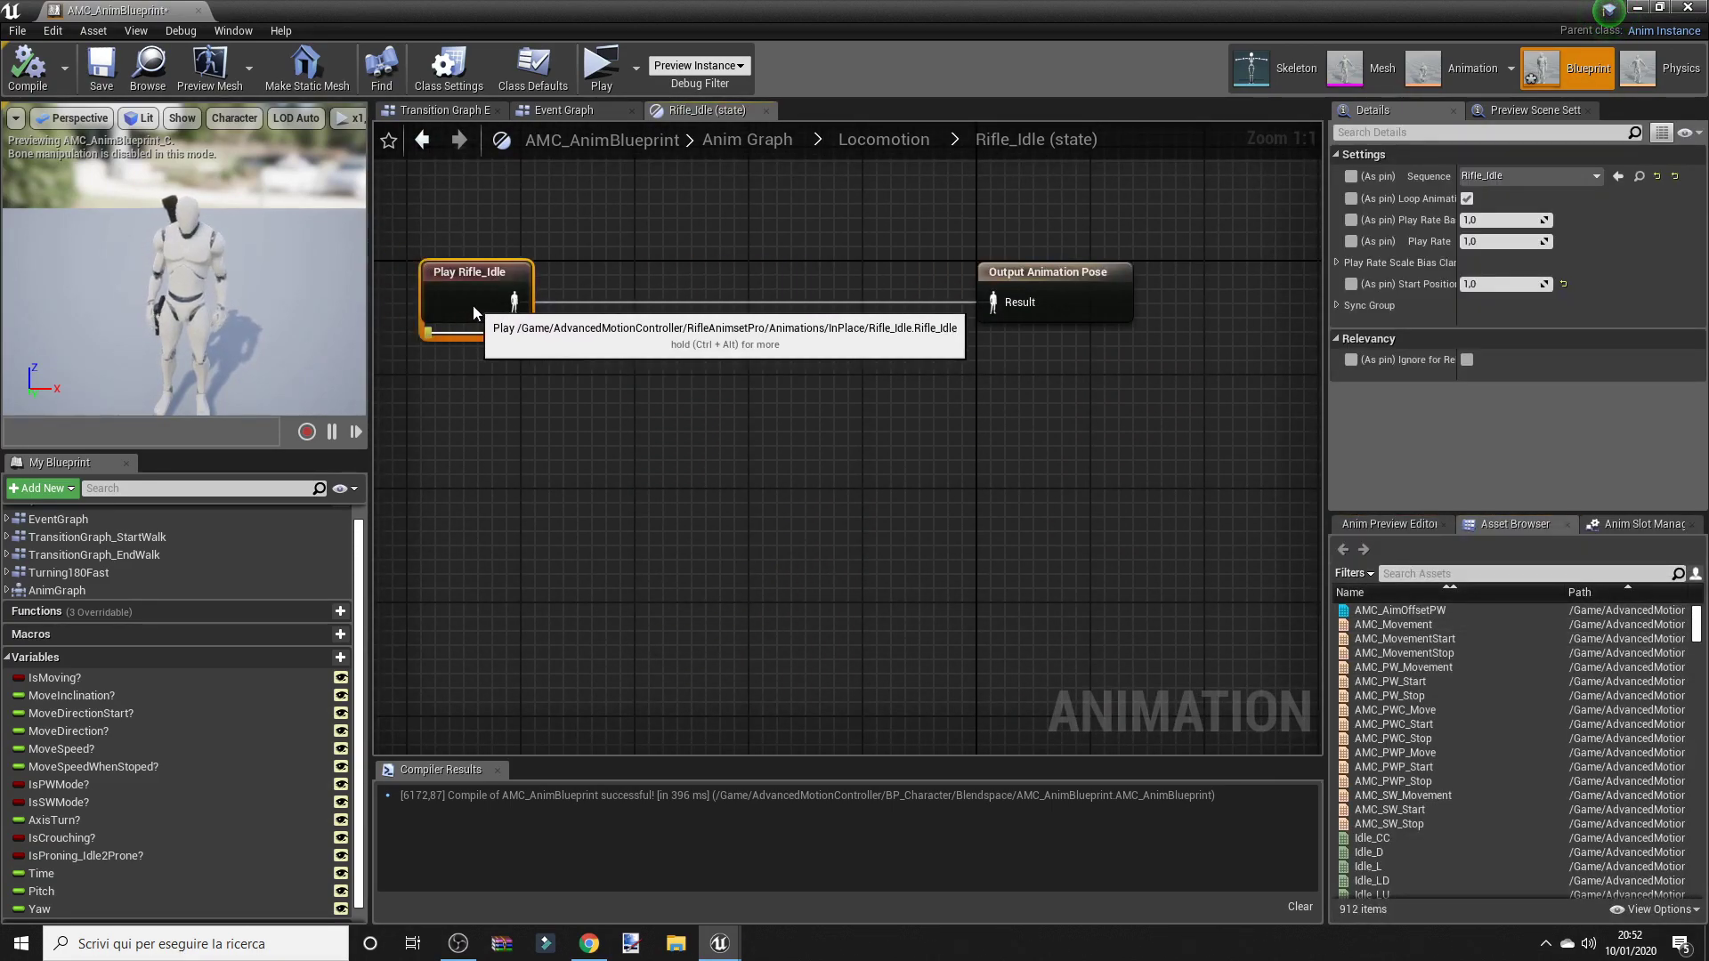
mouse_move(1428, 611)
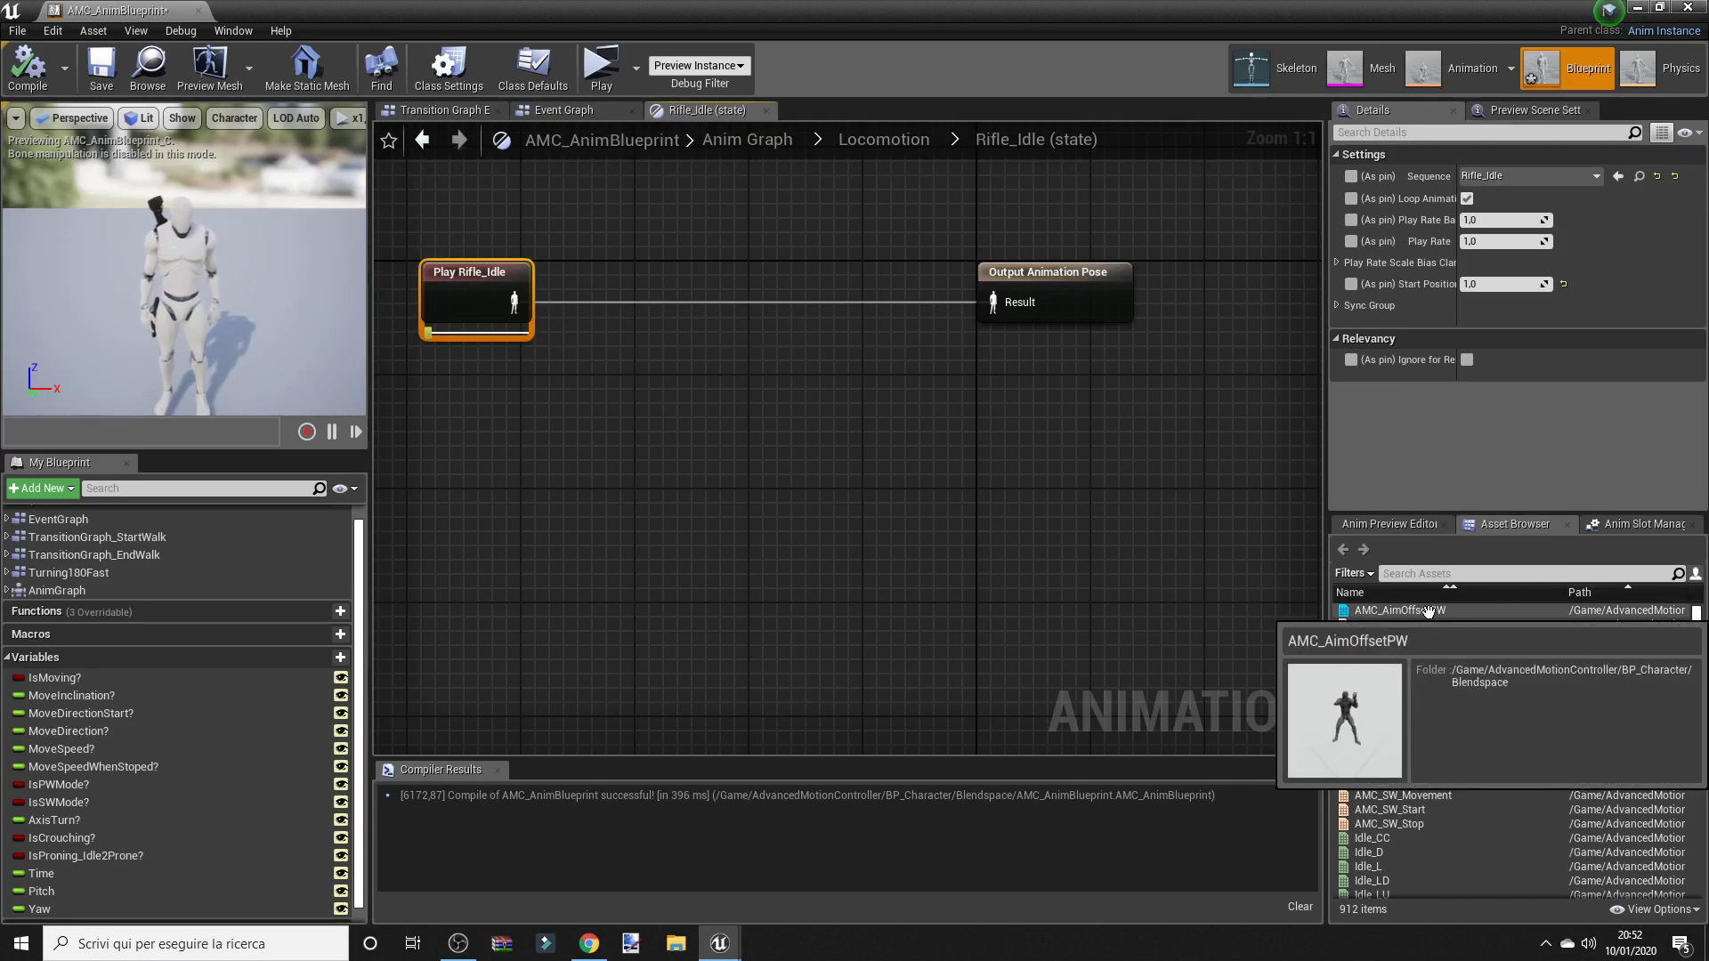
left_click_drag(1427, 611, 712, 267)
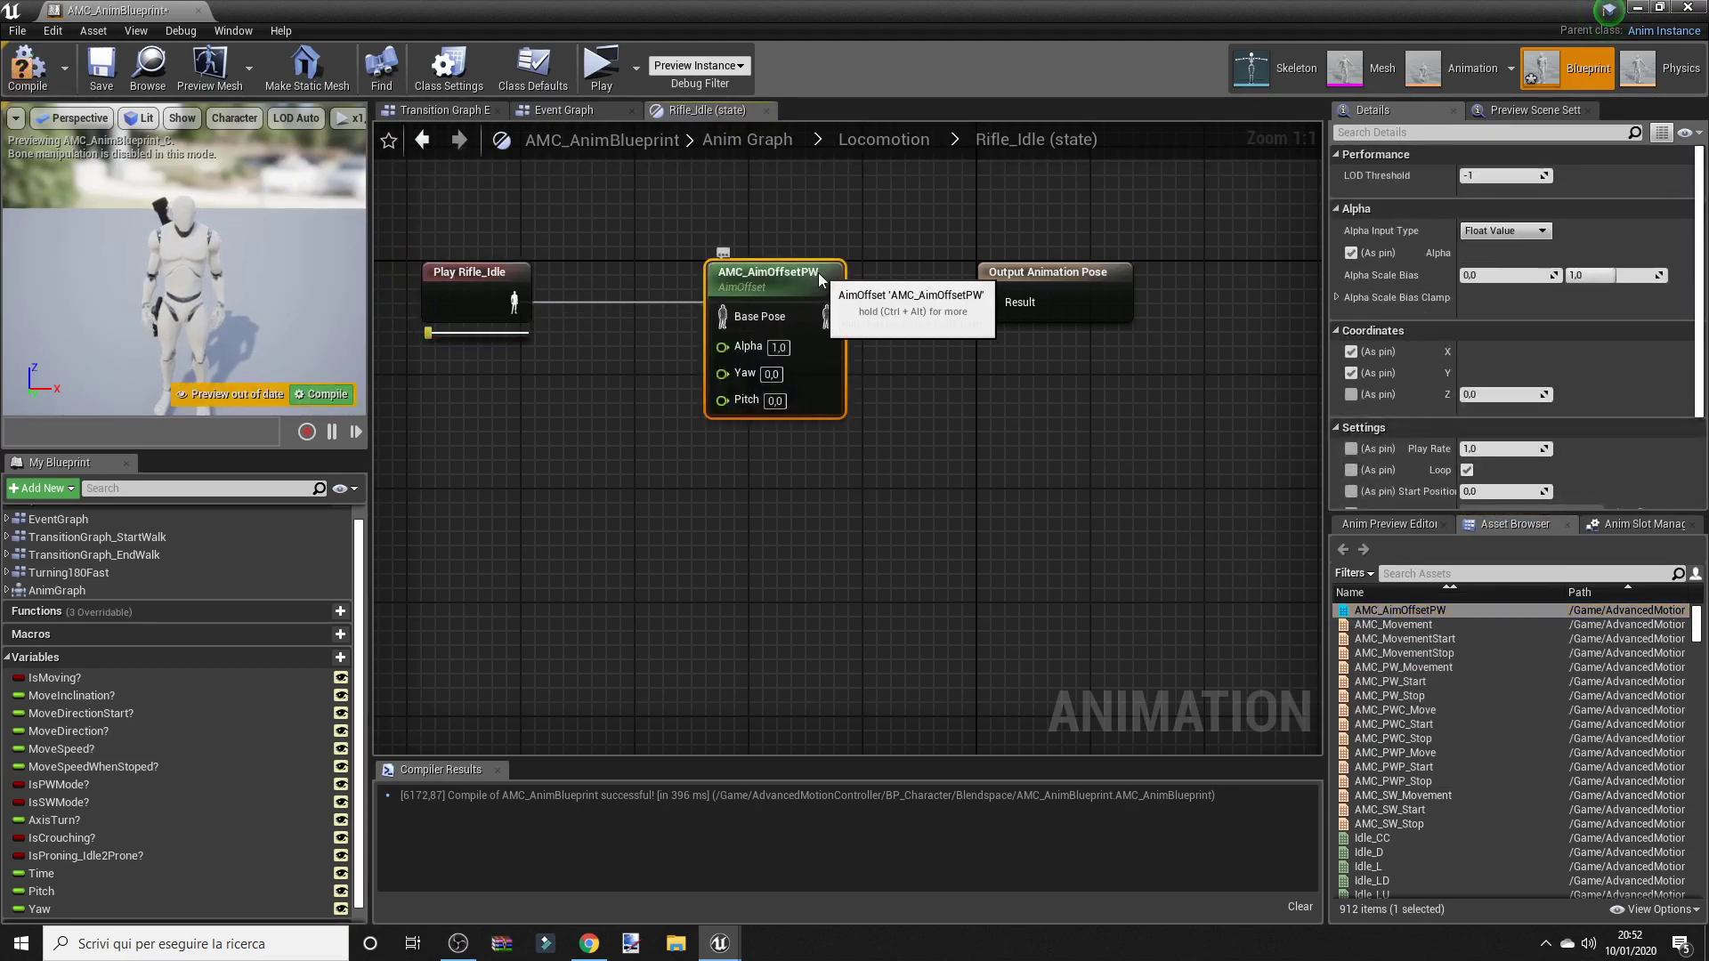
mouse_move(819, 279)
left_mouse_down()
mouse_move(875, 264)
mouse_move(948, 314)
mouse_move(996, 304)
left_mouse_up()
mouse_move(779, 303)
left_mouse_down()
mouse_move(520, 303)
mouse_move(659, 306)
left_mouse_up()
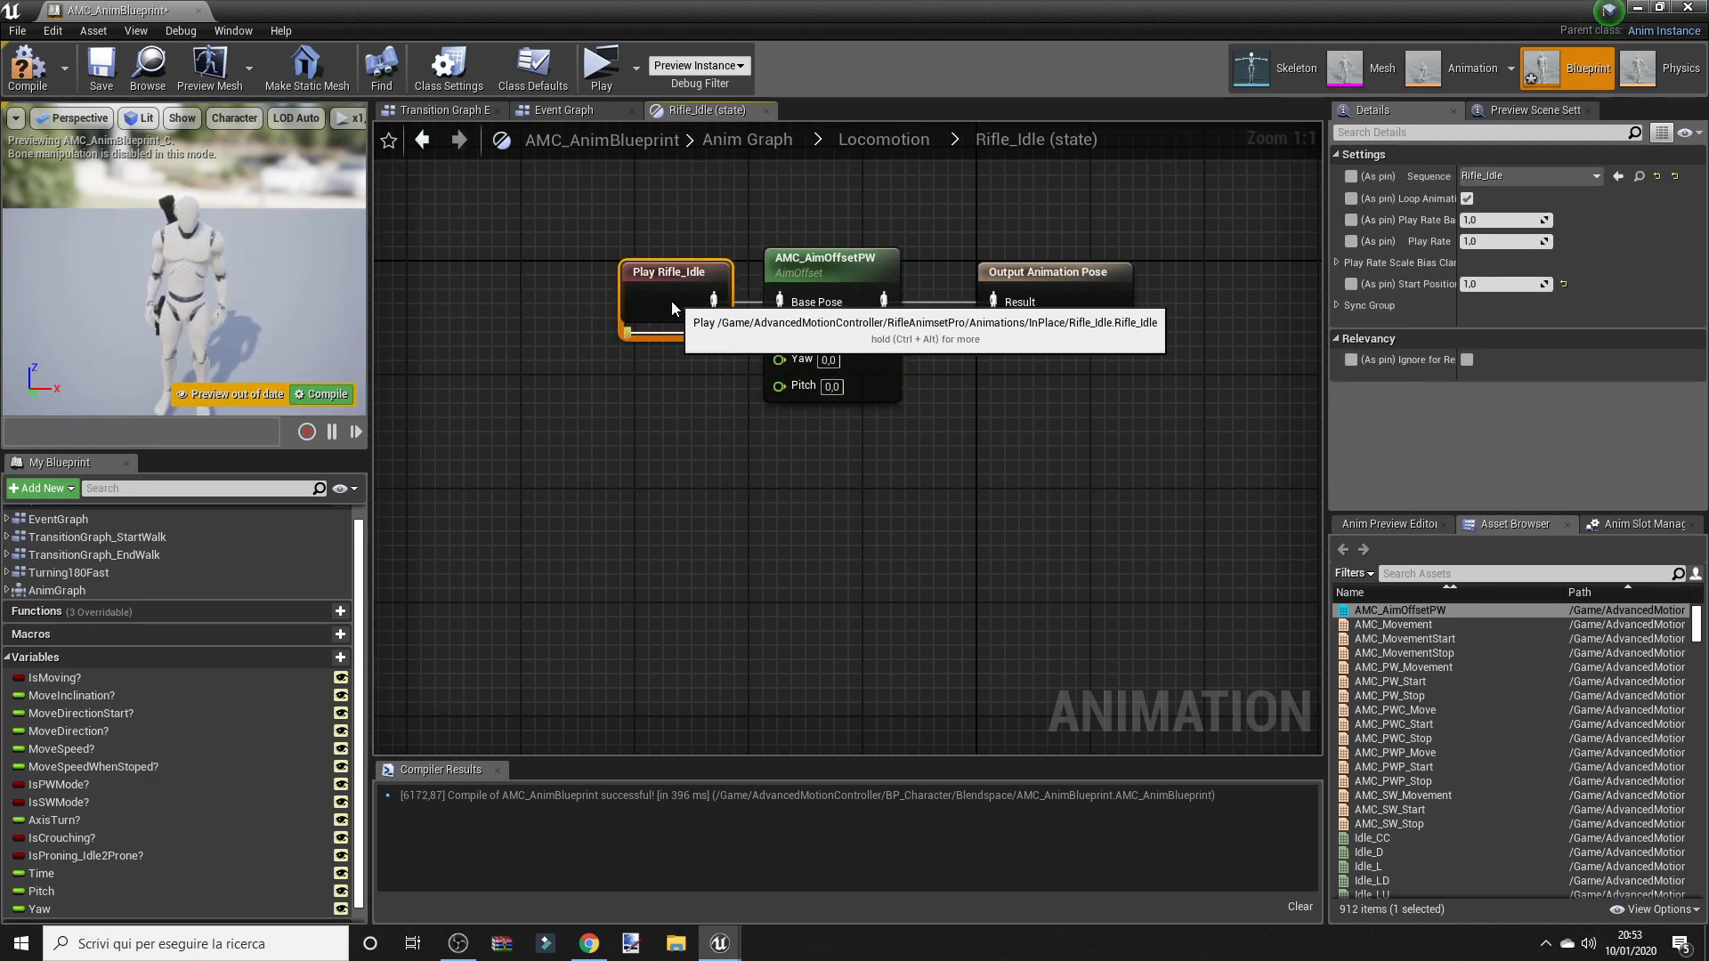
Step: Plug Yaw and Pitch getters into the aim offset's Yaw and Pitch inputs
left_click(639, 443)
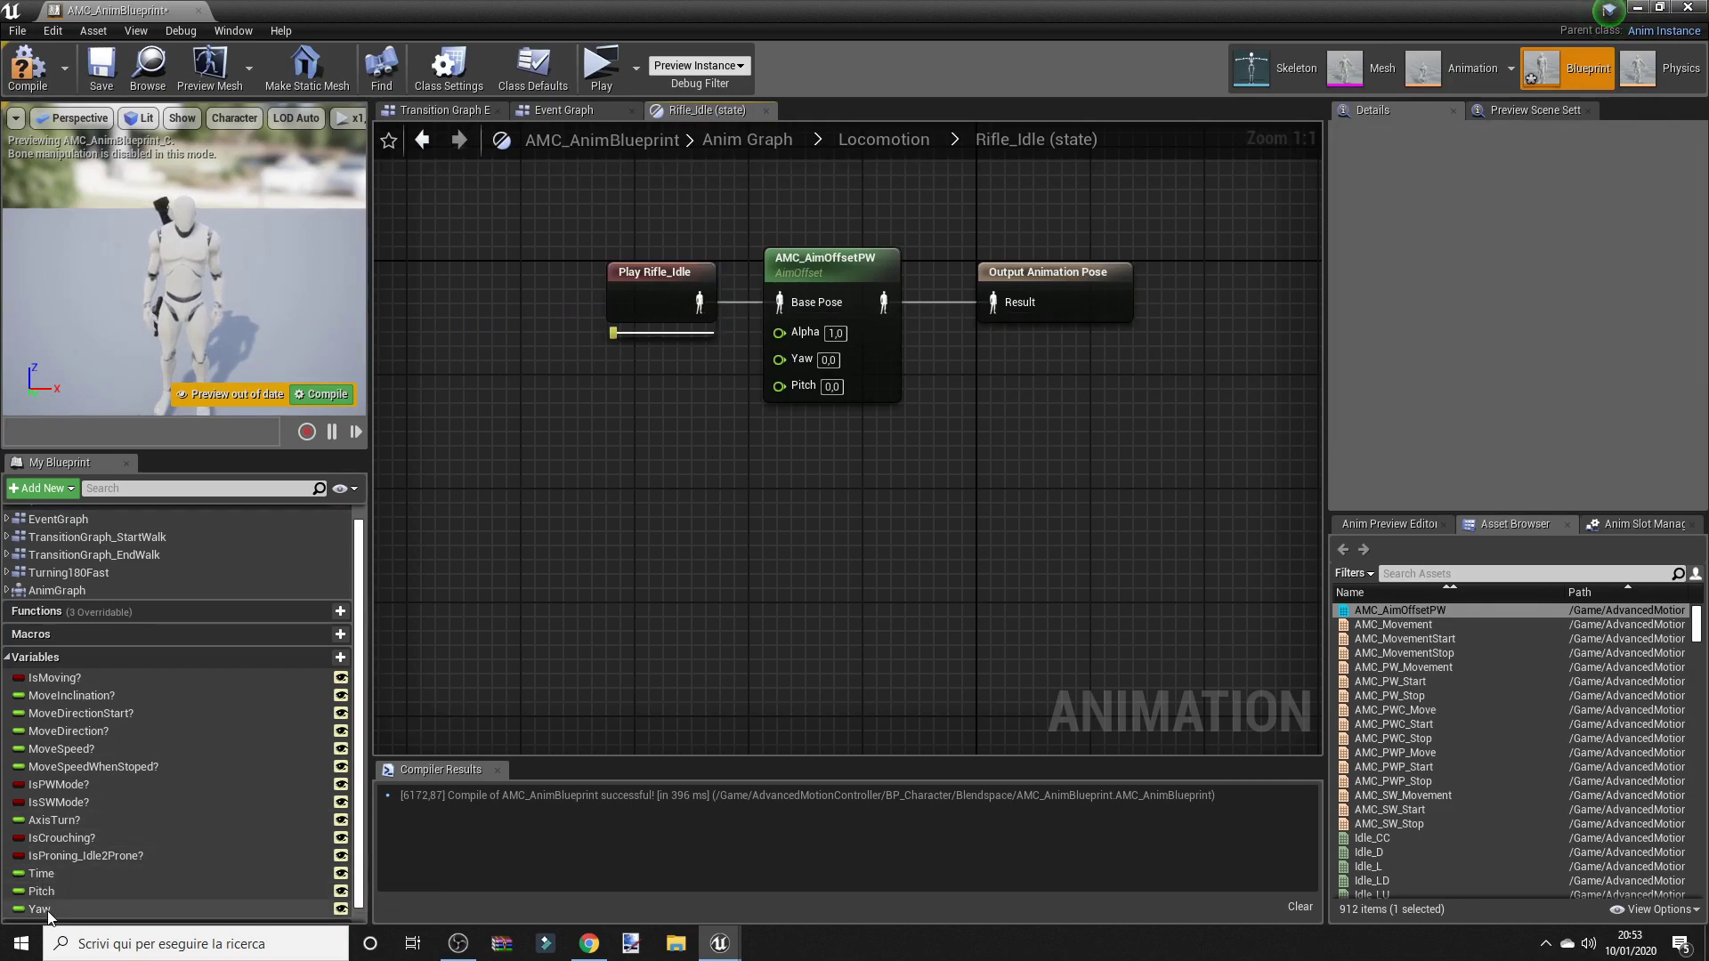
mouse_move(40, 909)
left_mouse_down("ctrl")
mouse_move(668, 616)
mouse_move(798, 359)
left_mouse_up("ctrl")
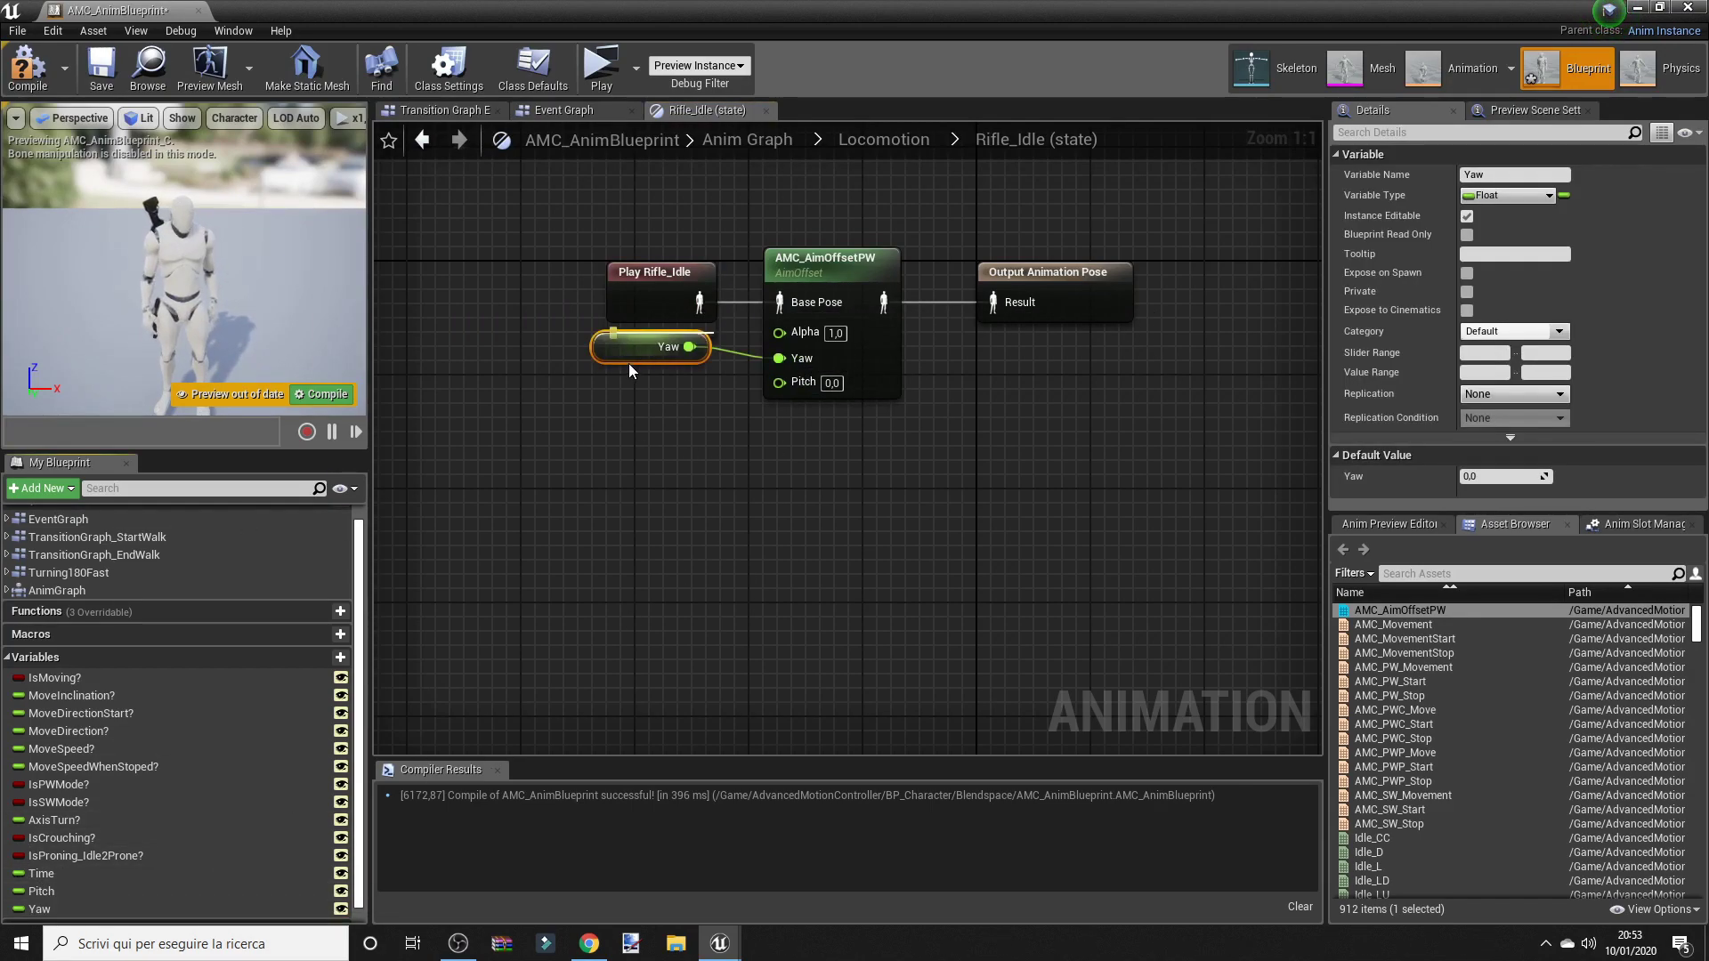
left_click_drag(632, 365, 647, 372)
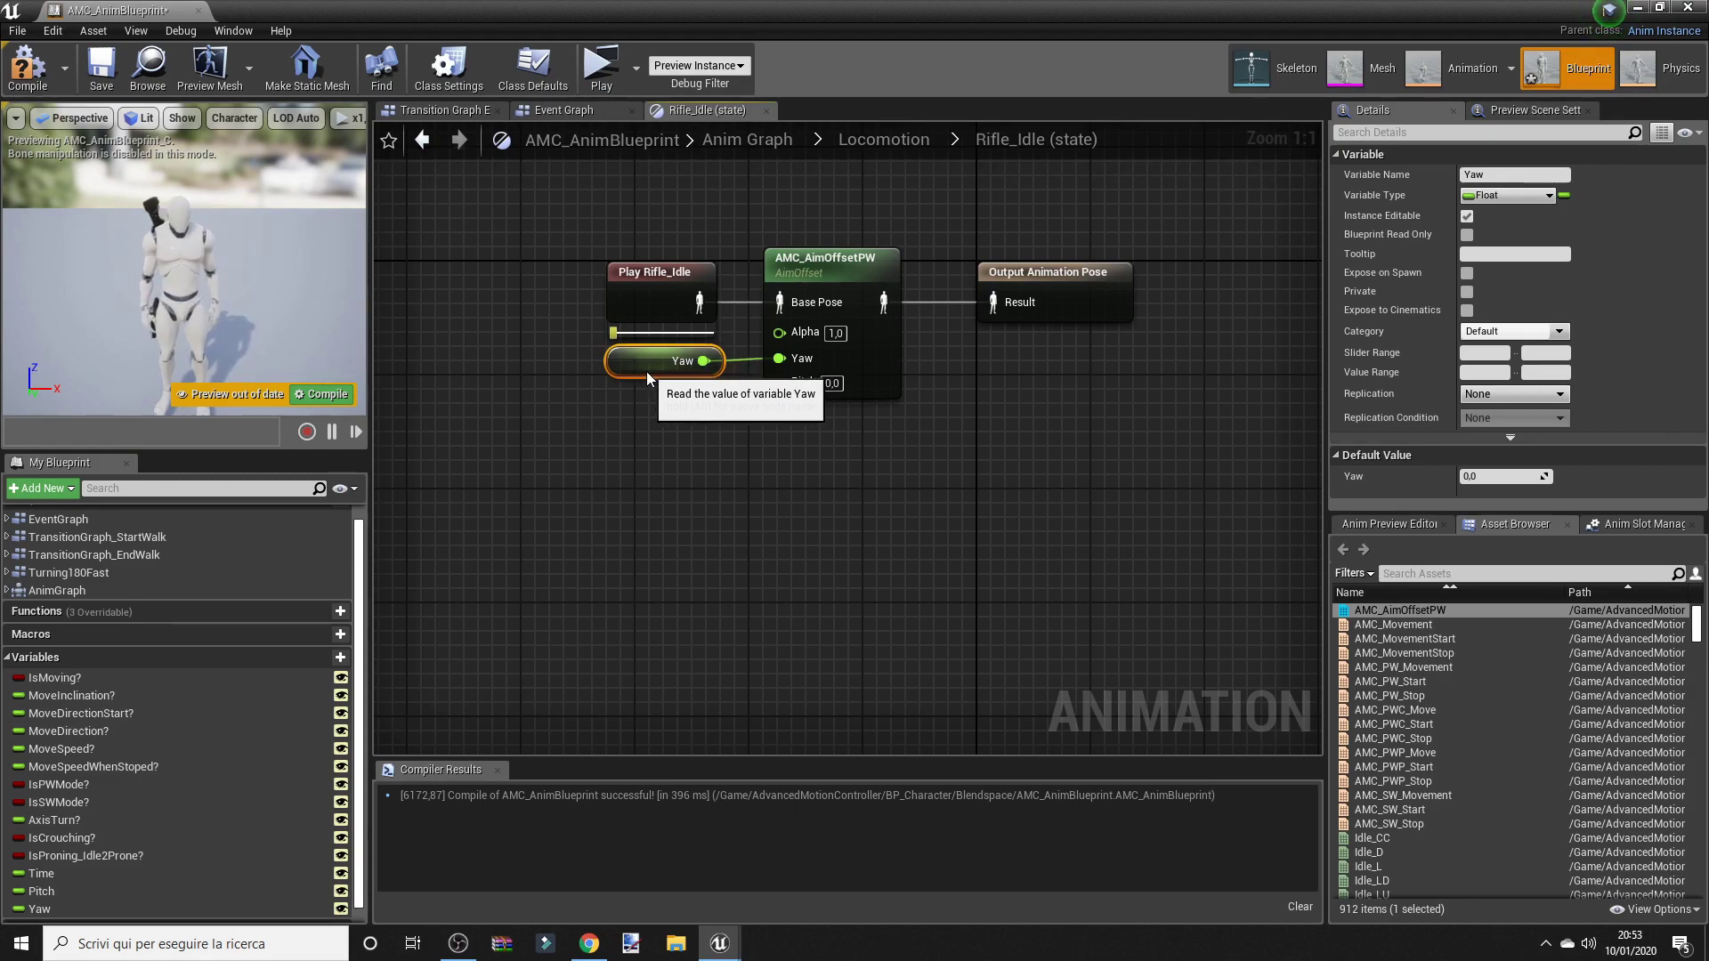
left_click(641, 461)
left_click_drag(39, 891, 804, 390, "ctrl")
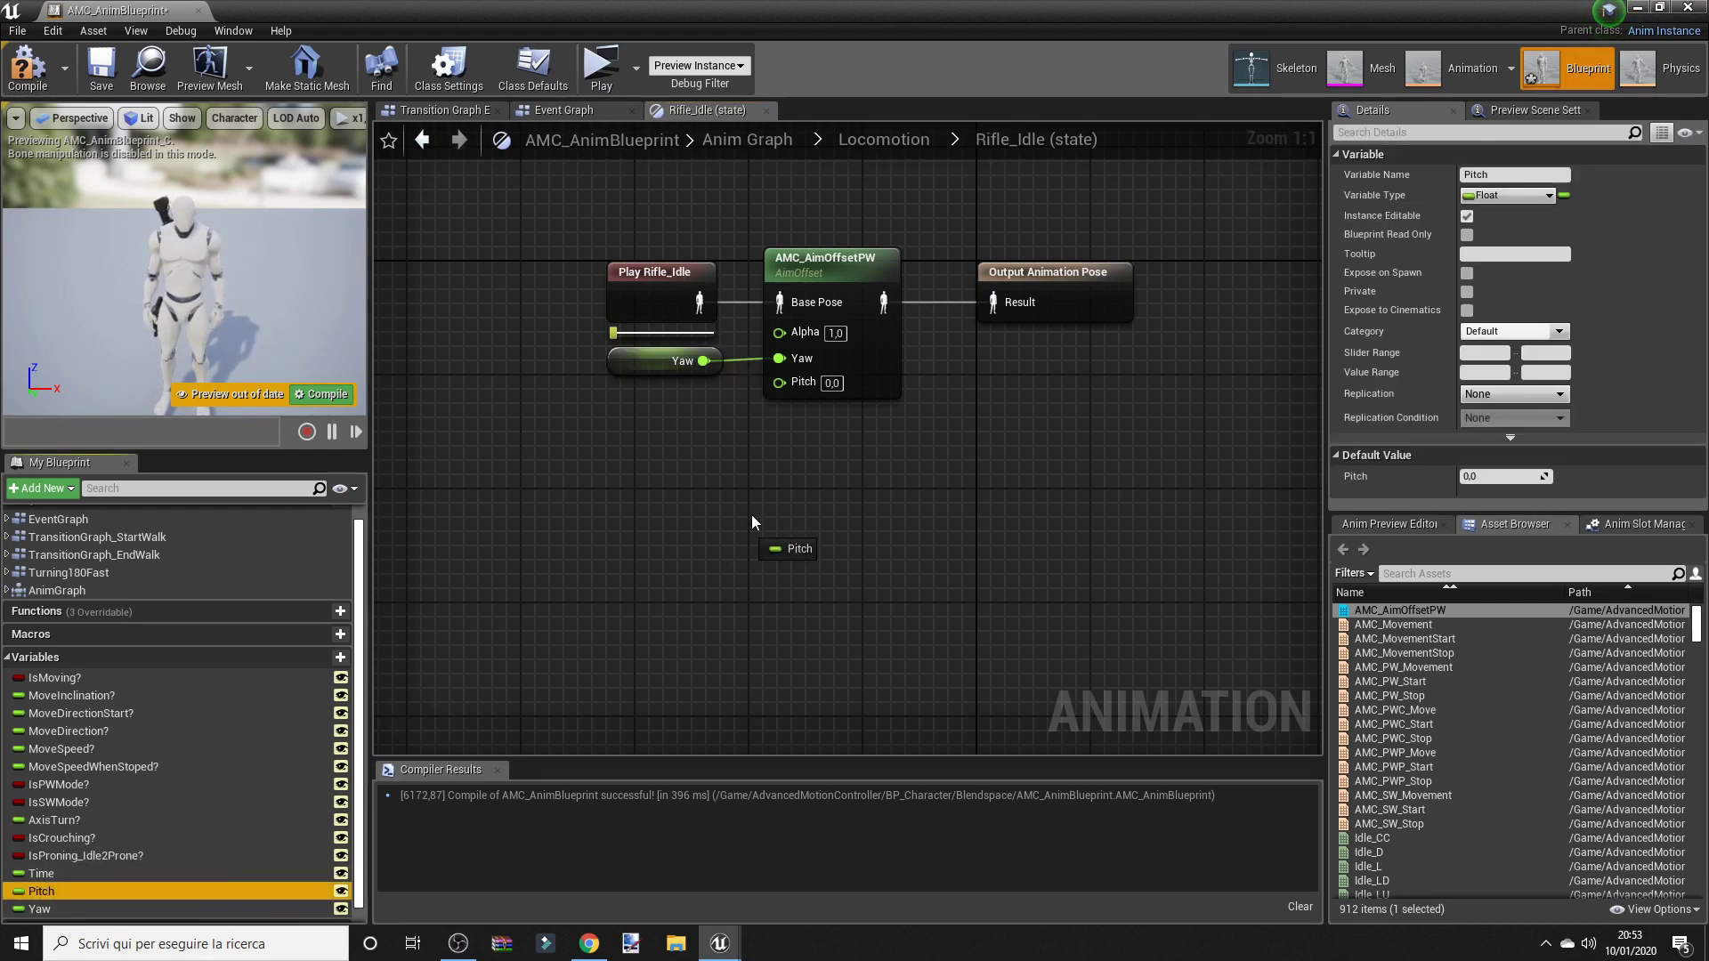
left_click_drag(672, 379, 671, 404)
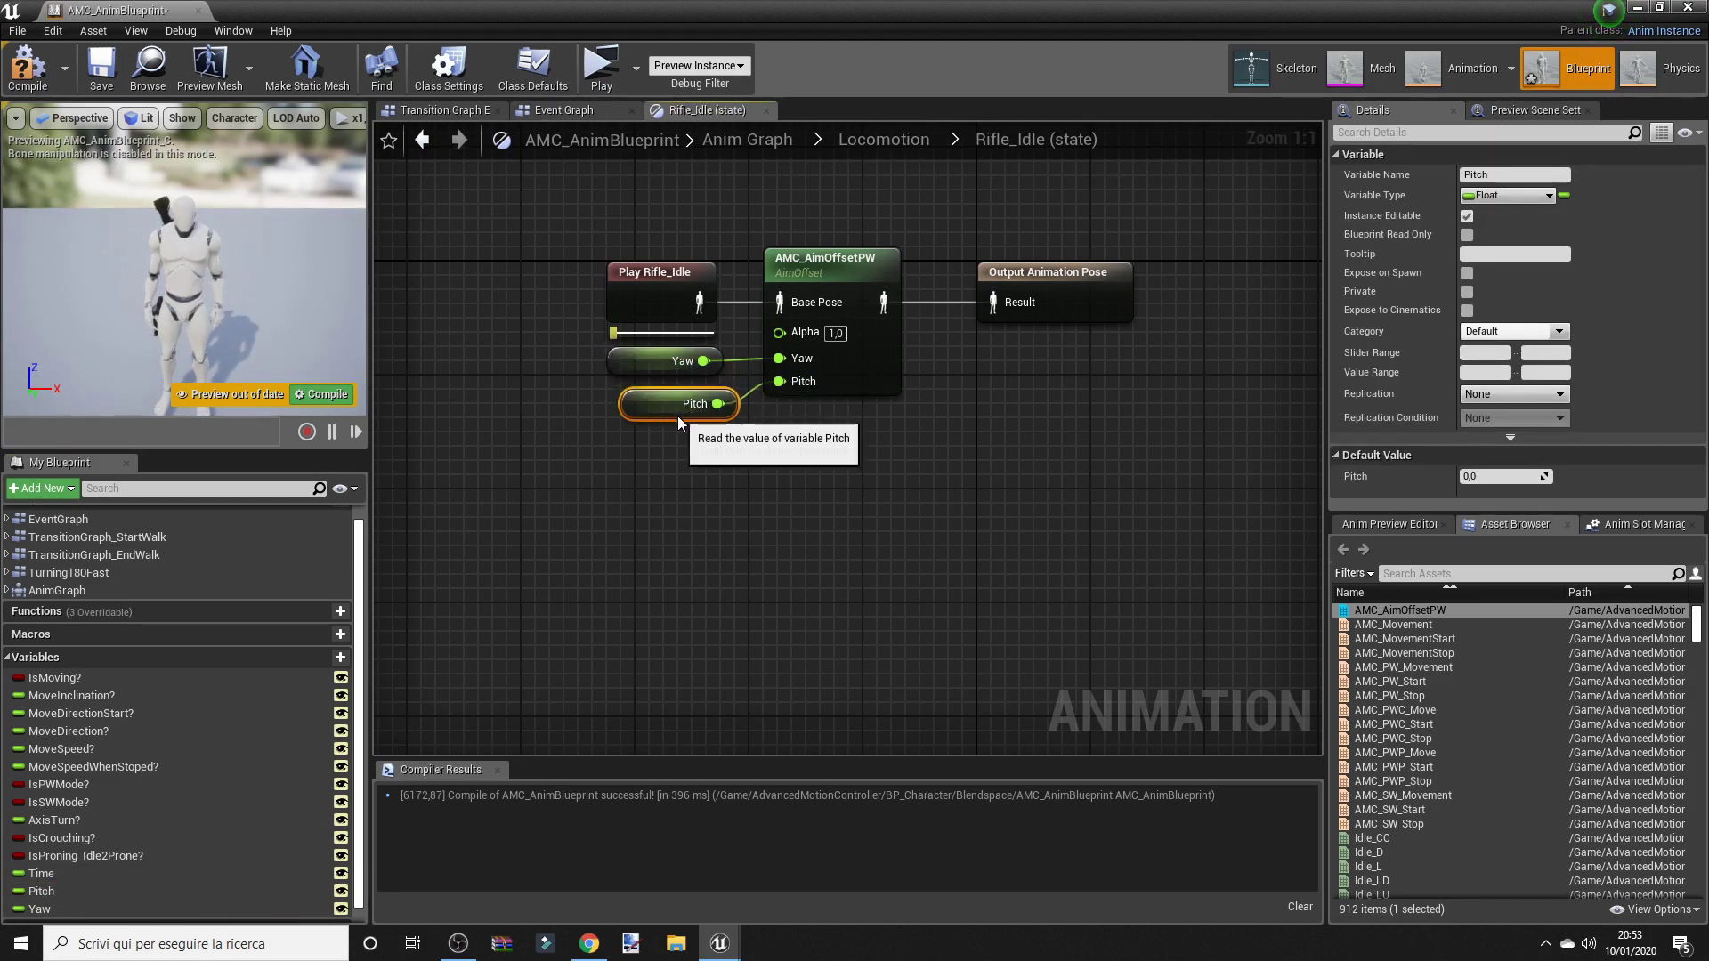
left_click(703, 439)
Step: In the AMC_PW_Start state, route the blendspace pose through a new AMC_AimOffsetPW node
left_click(881, 141)
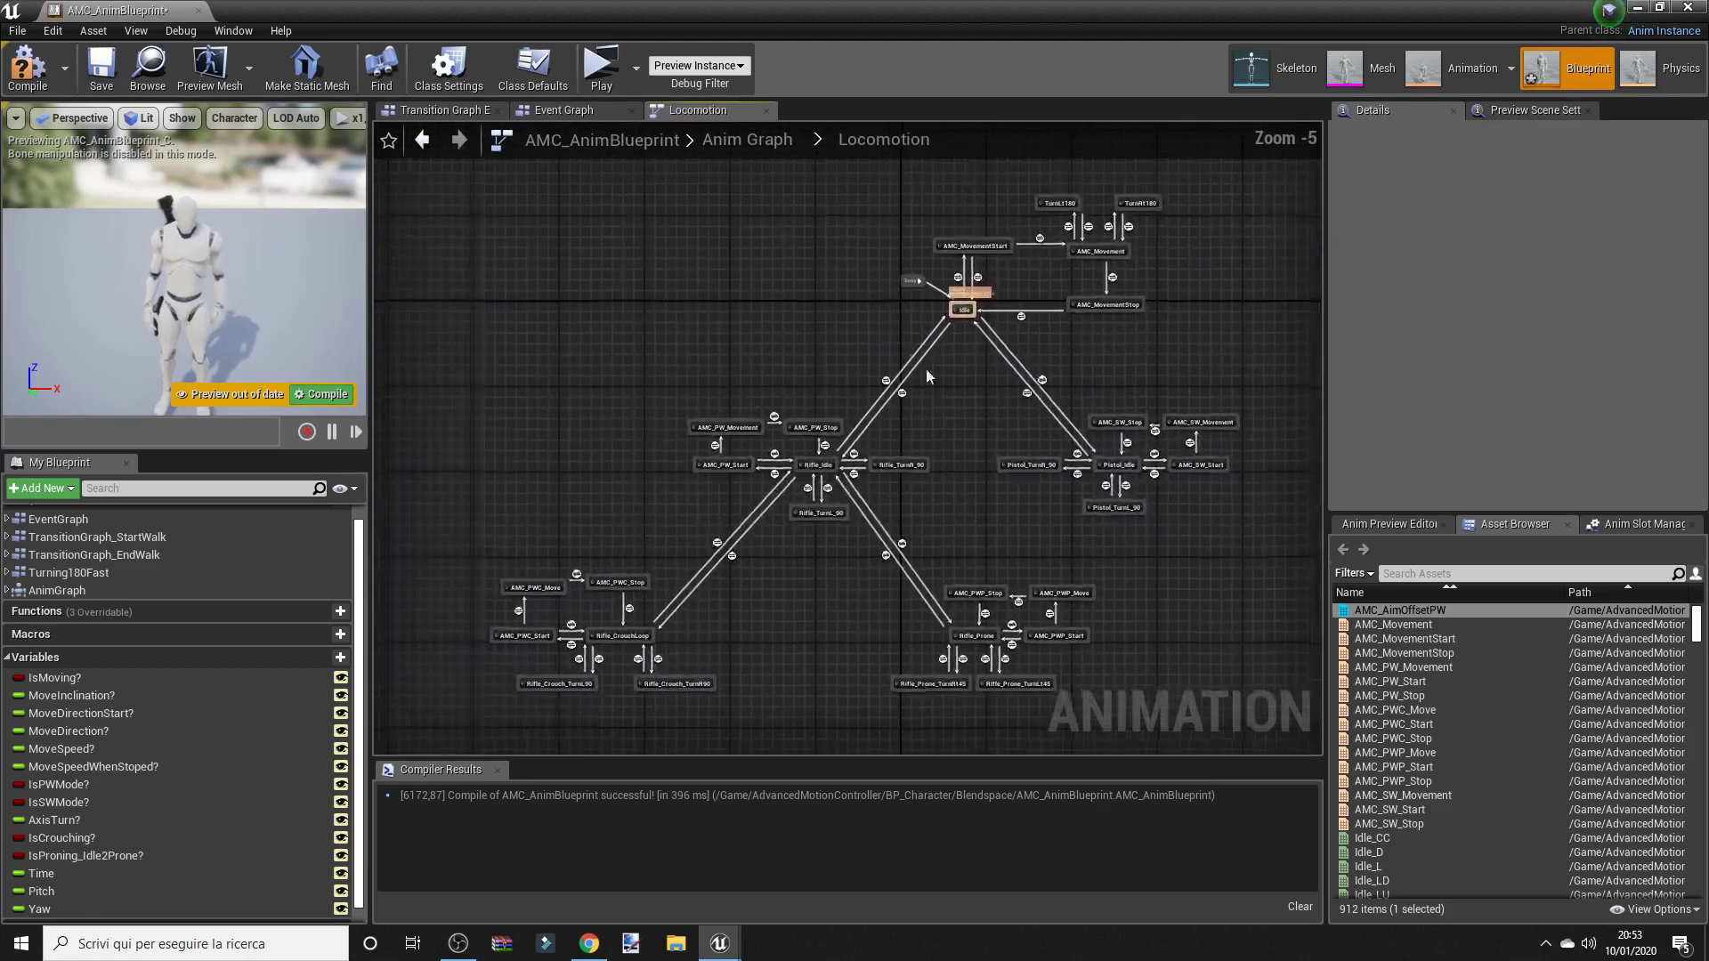
scroll(850, 490, "up", 3)
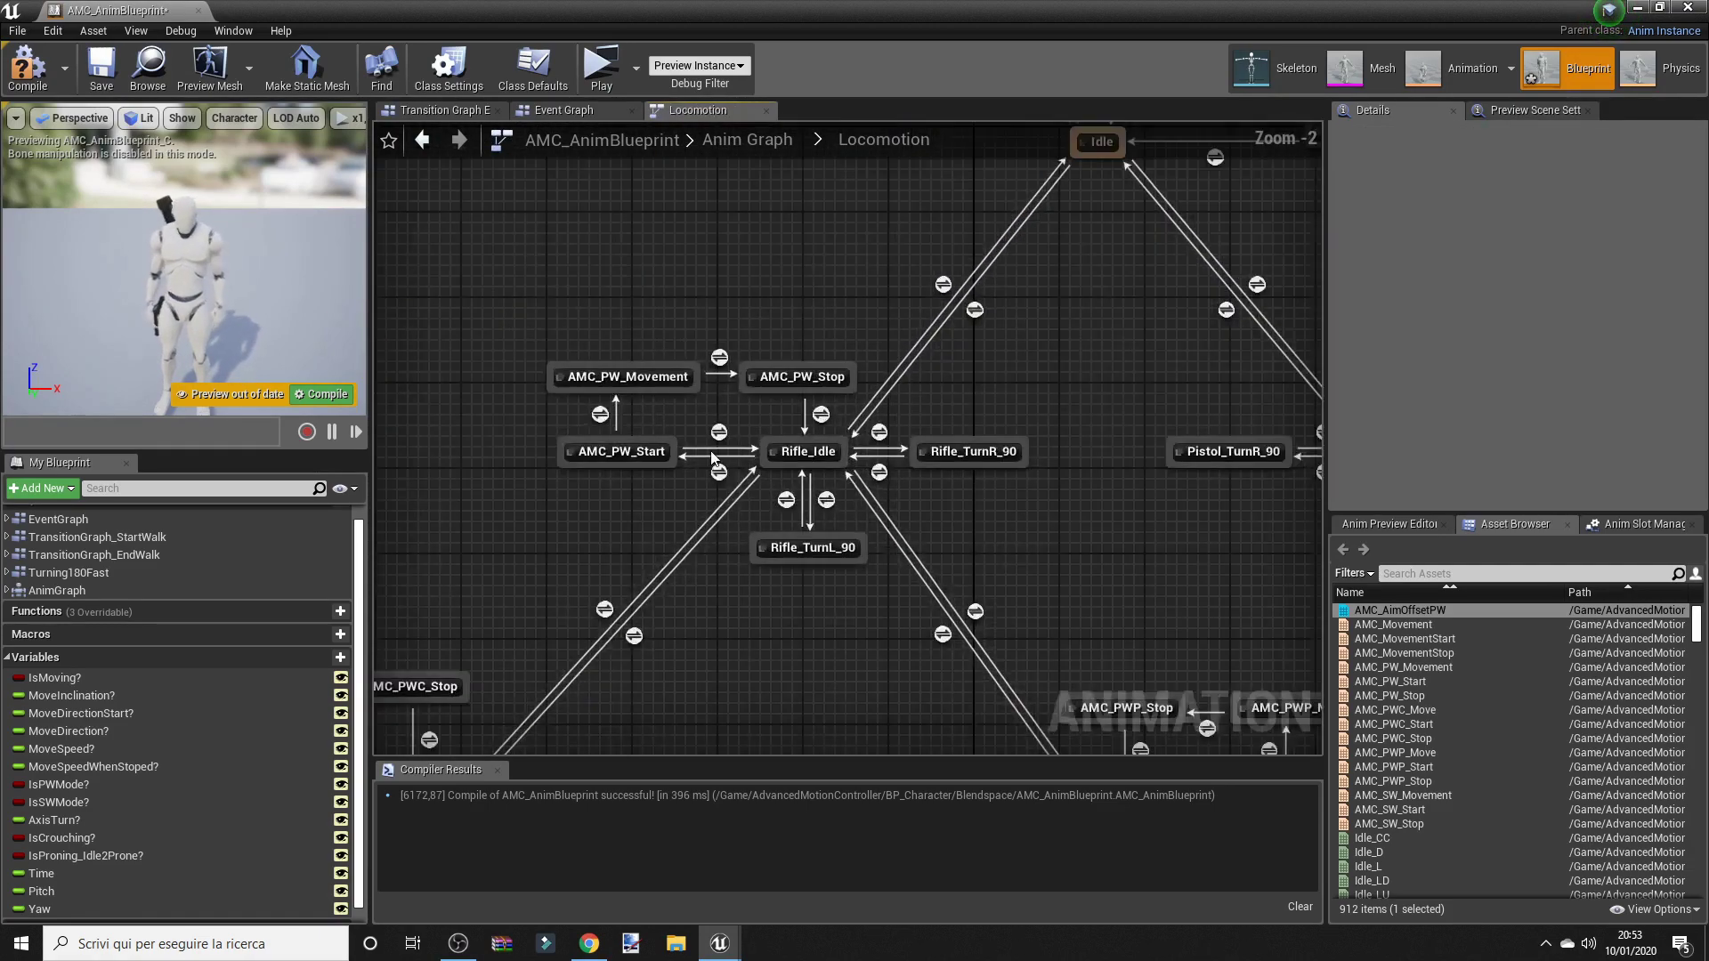
double_click(628, 450)
left_click_drag(886, 307, 602, 541)
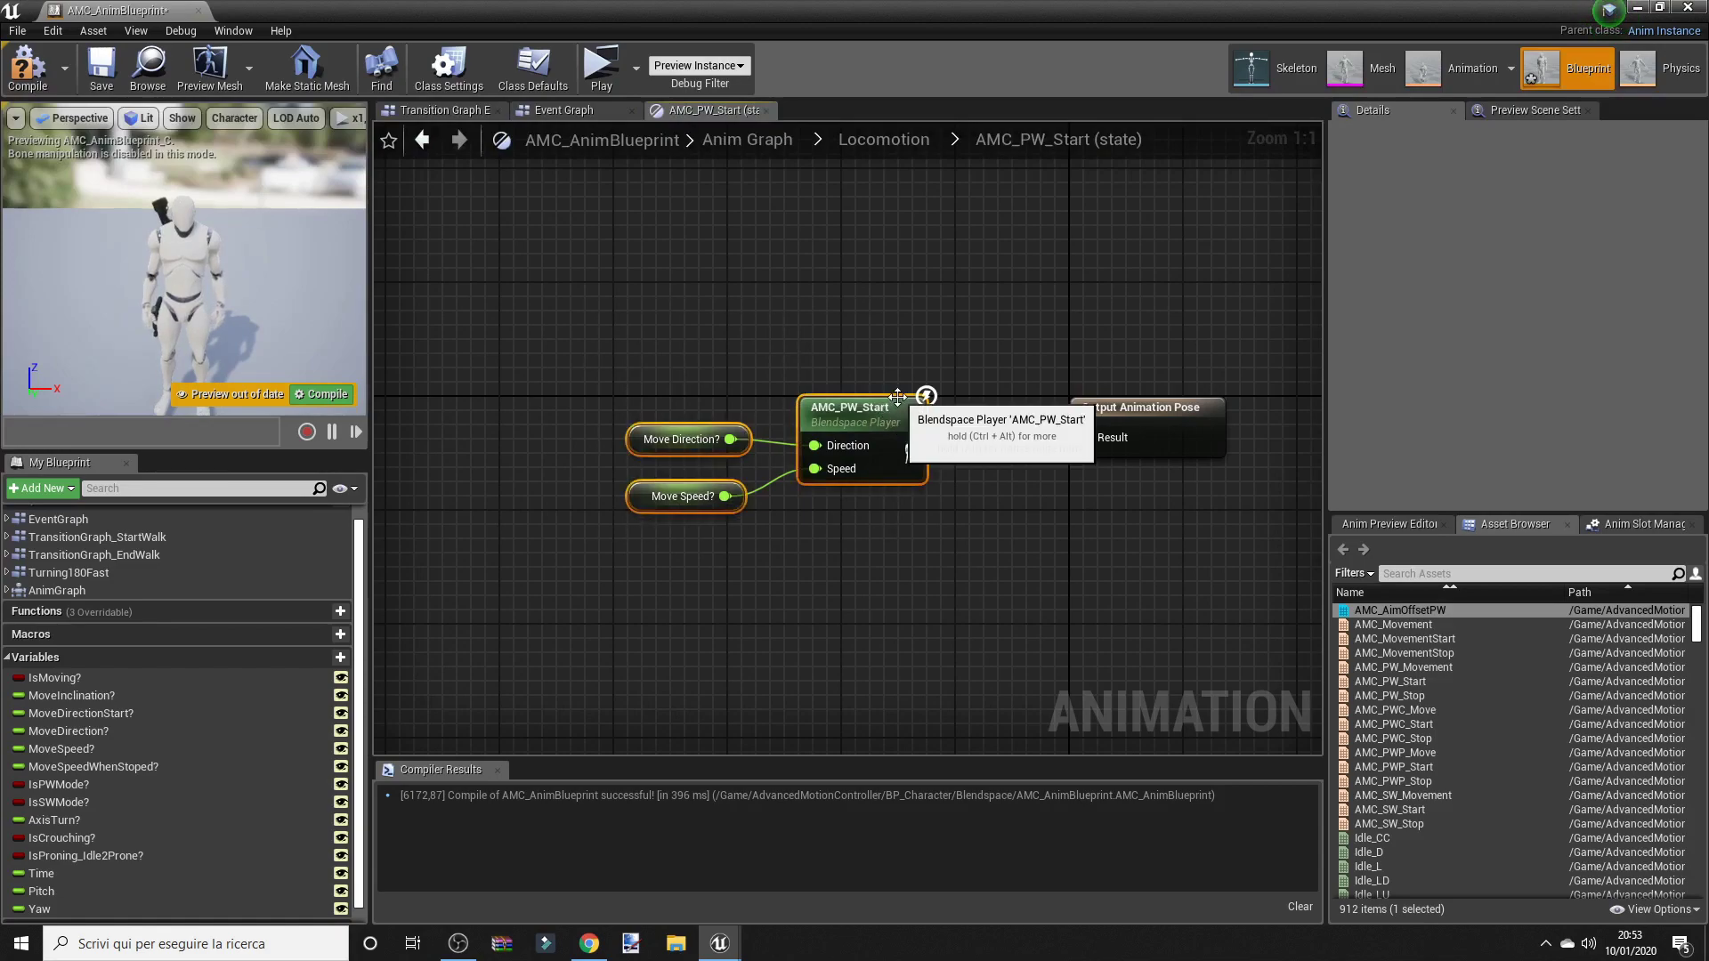
left_click_drag(816, 409, 644, 395)
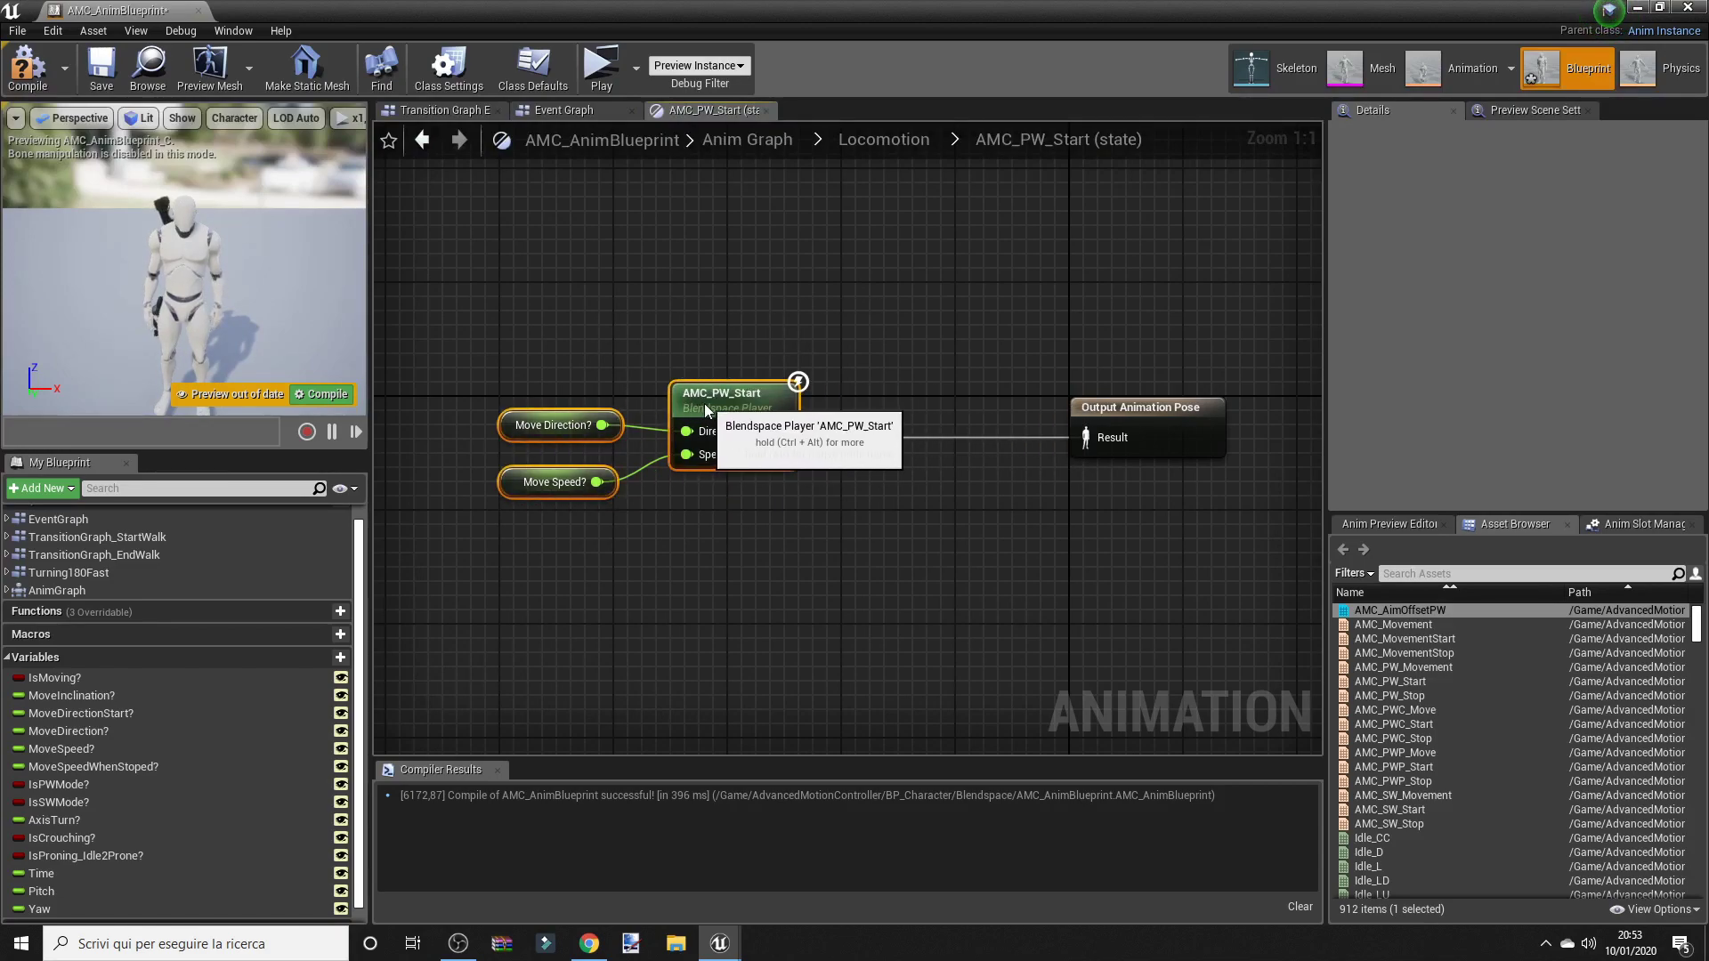
left_click(1029, 586)
mouse_move(1399, 611)
left_mouse_down()
mouse_move(998, 405)
mouse_move(1084, 438)
left_mouse_up()
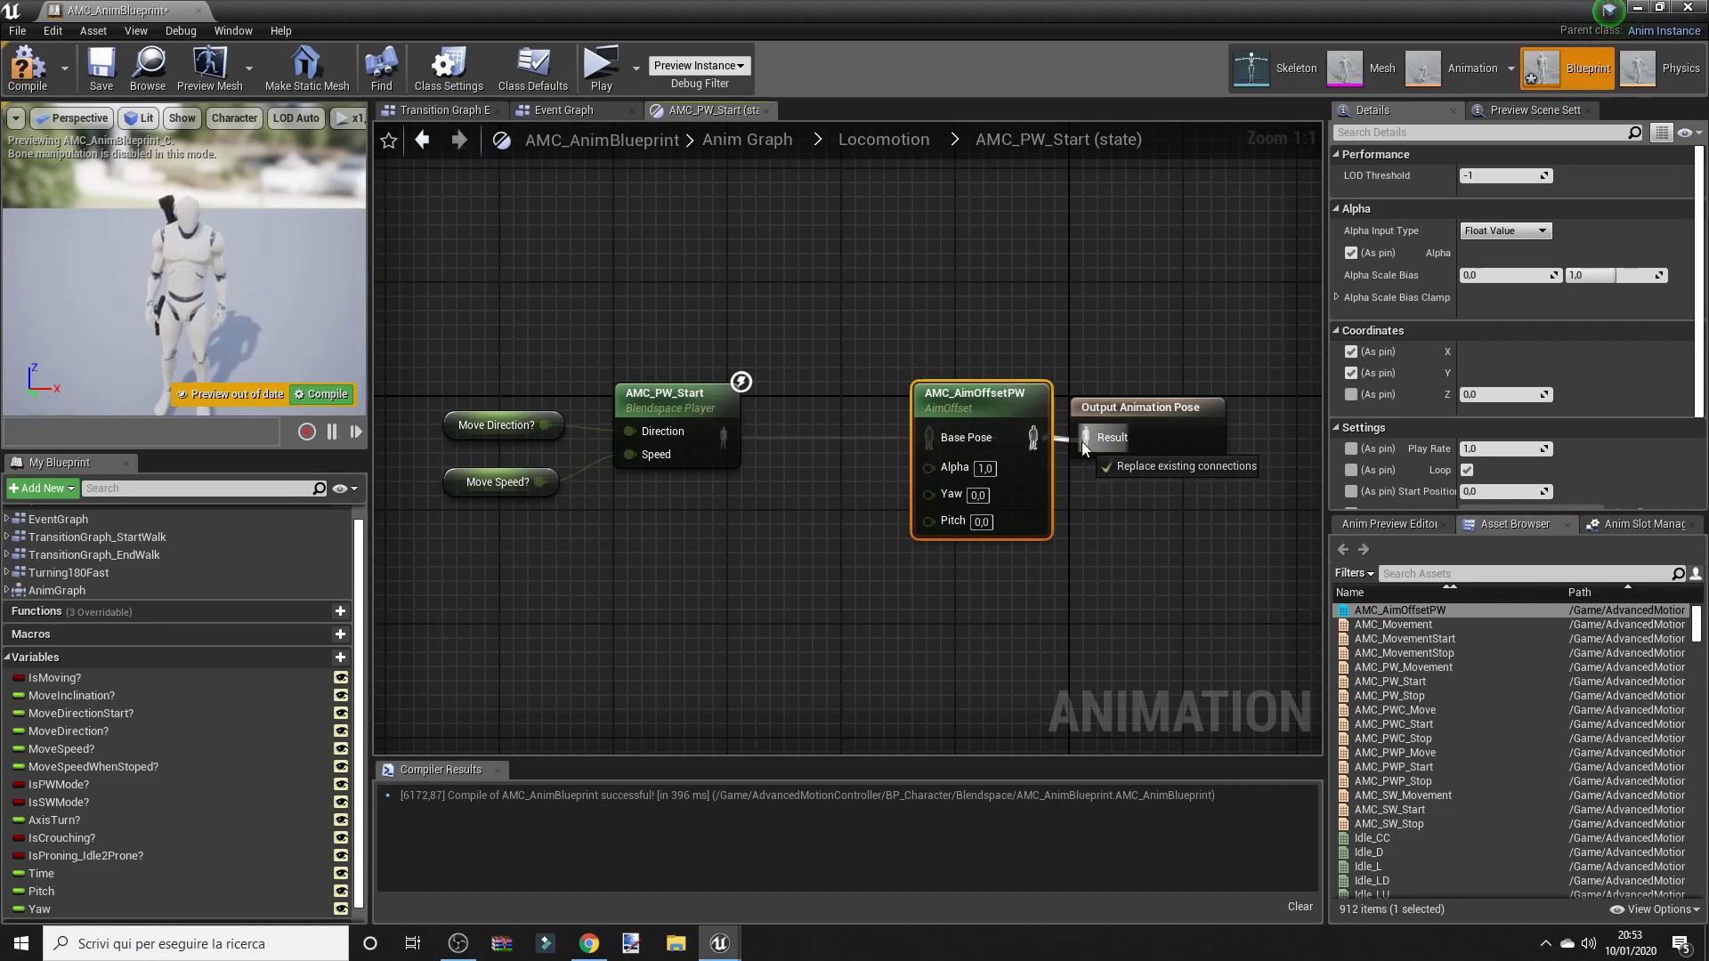
left_click_drag(723, 437, 934, 439)
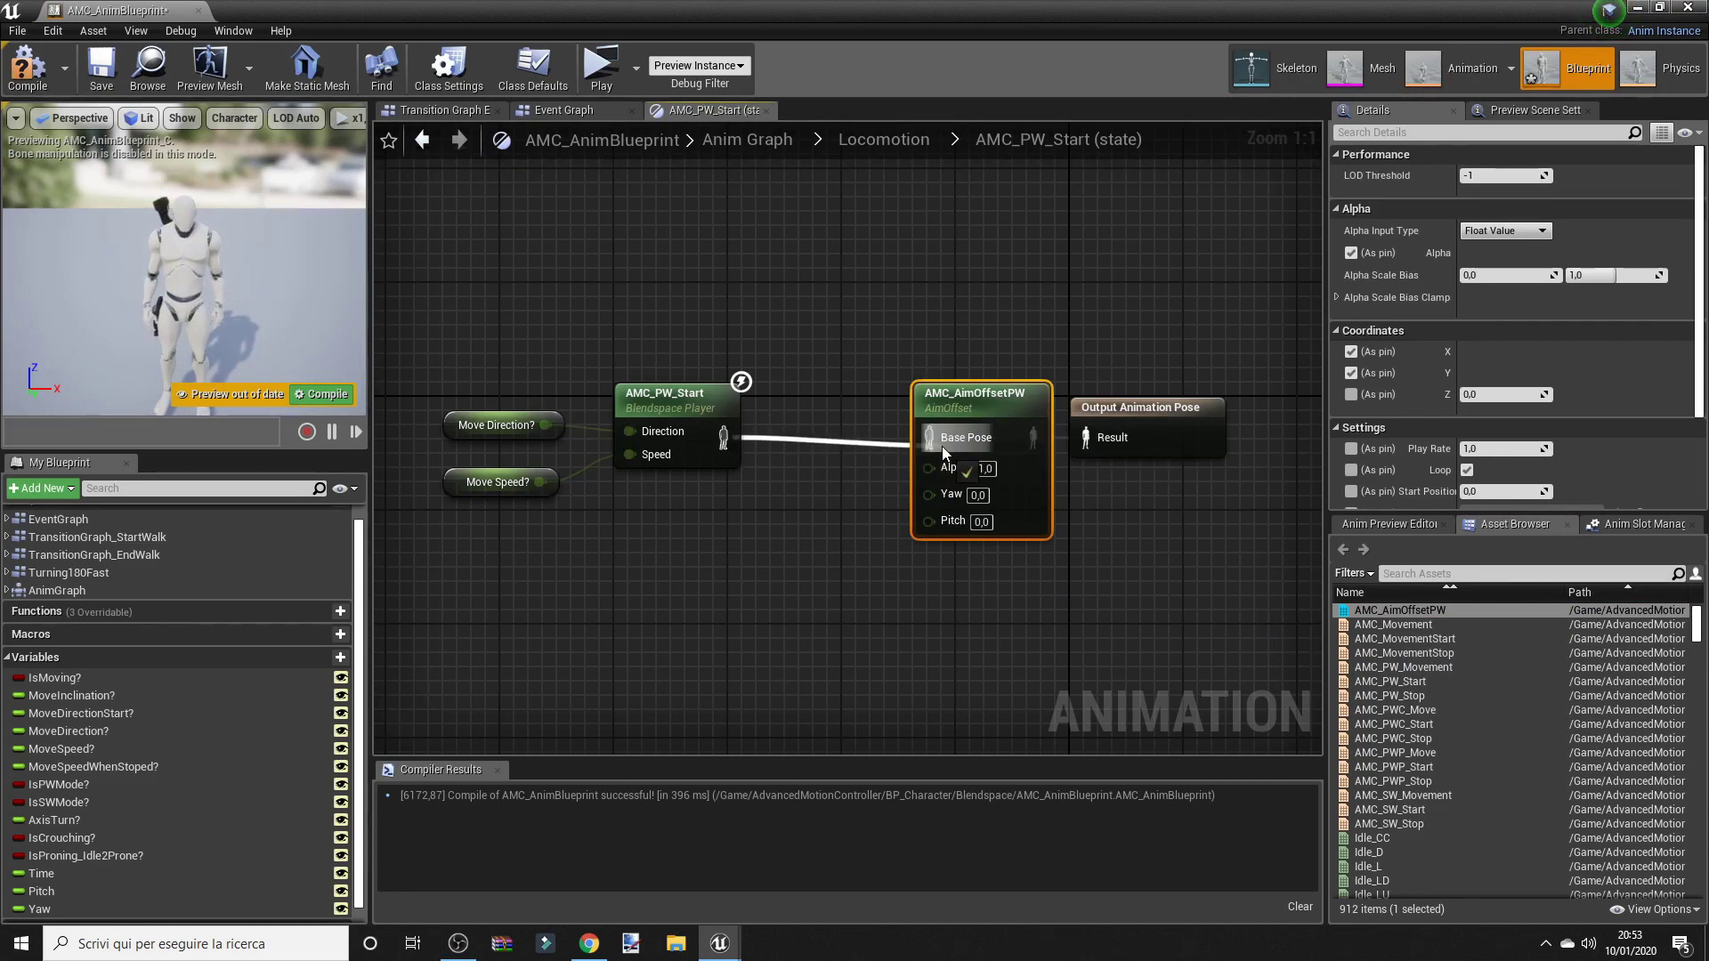
mouse_move(500, 564)
left_mouse_down()
mouse_move(667, 405)
mouse_move(801, 408)
left_mouse_up()
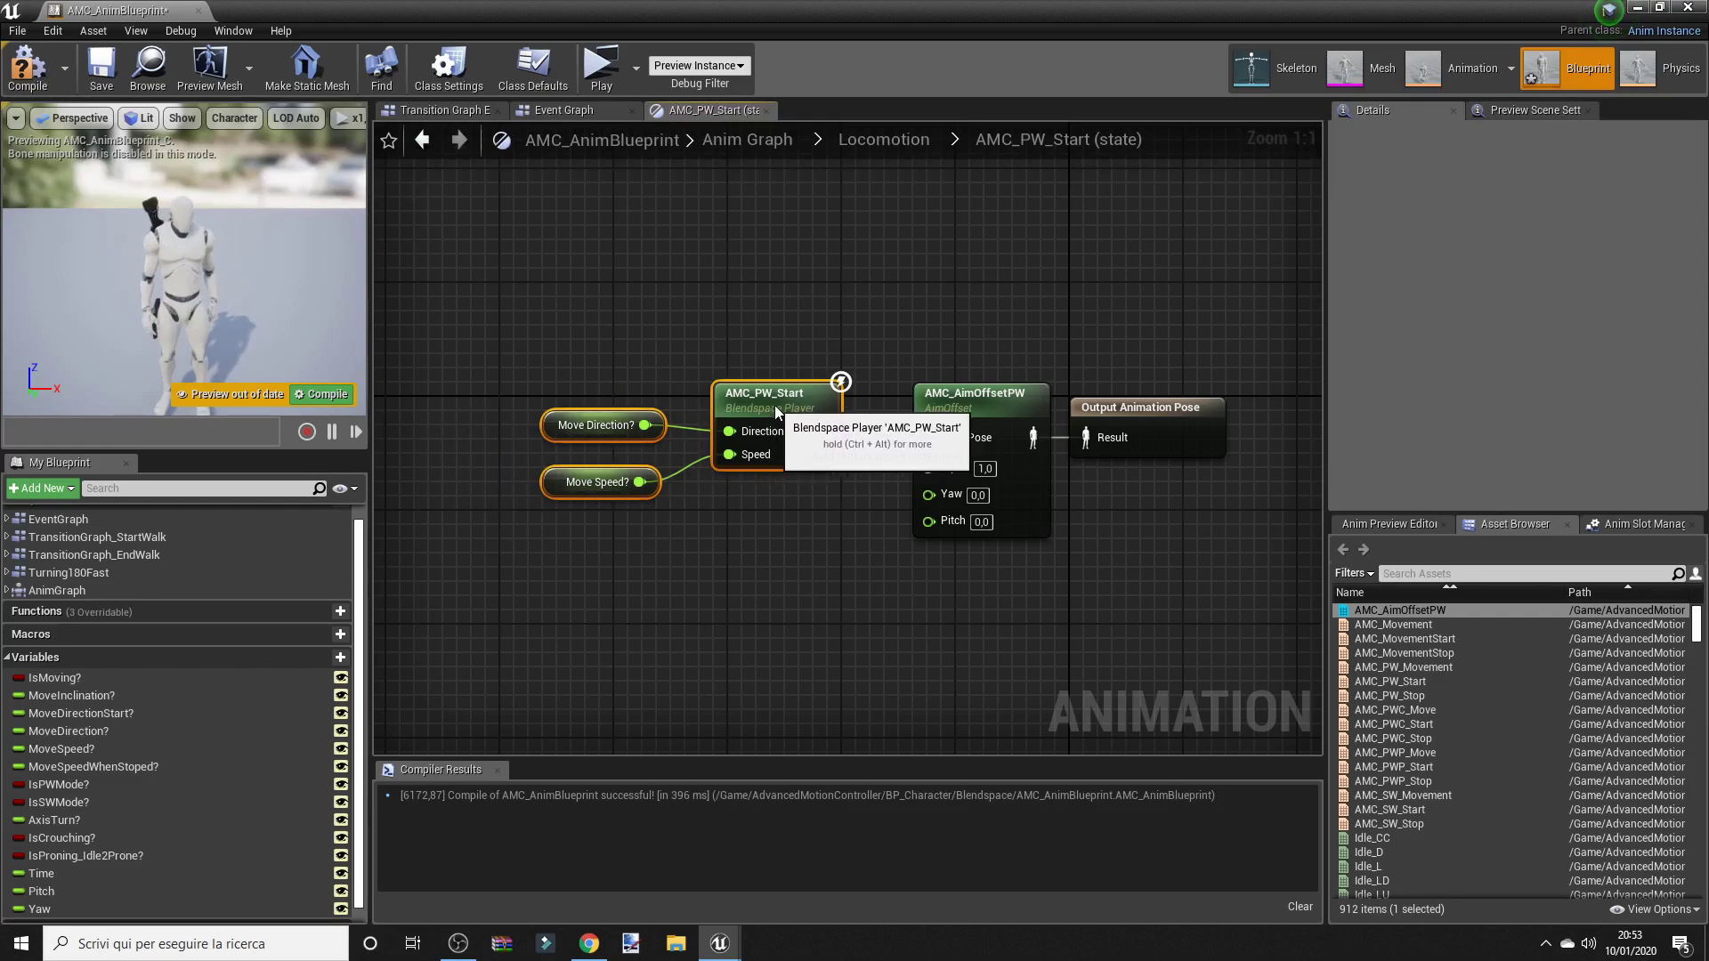
left_click(570, 556)
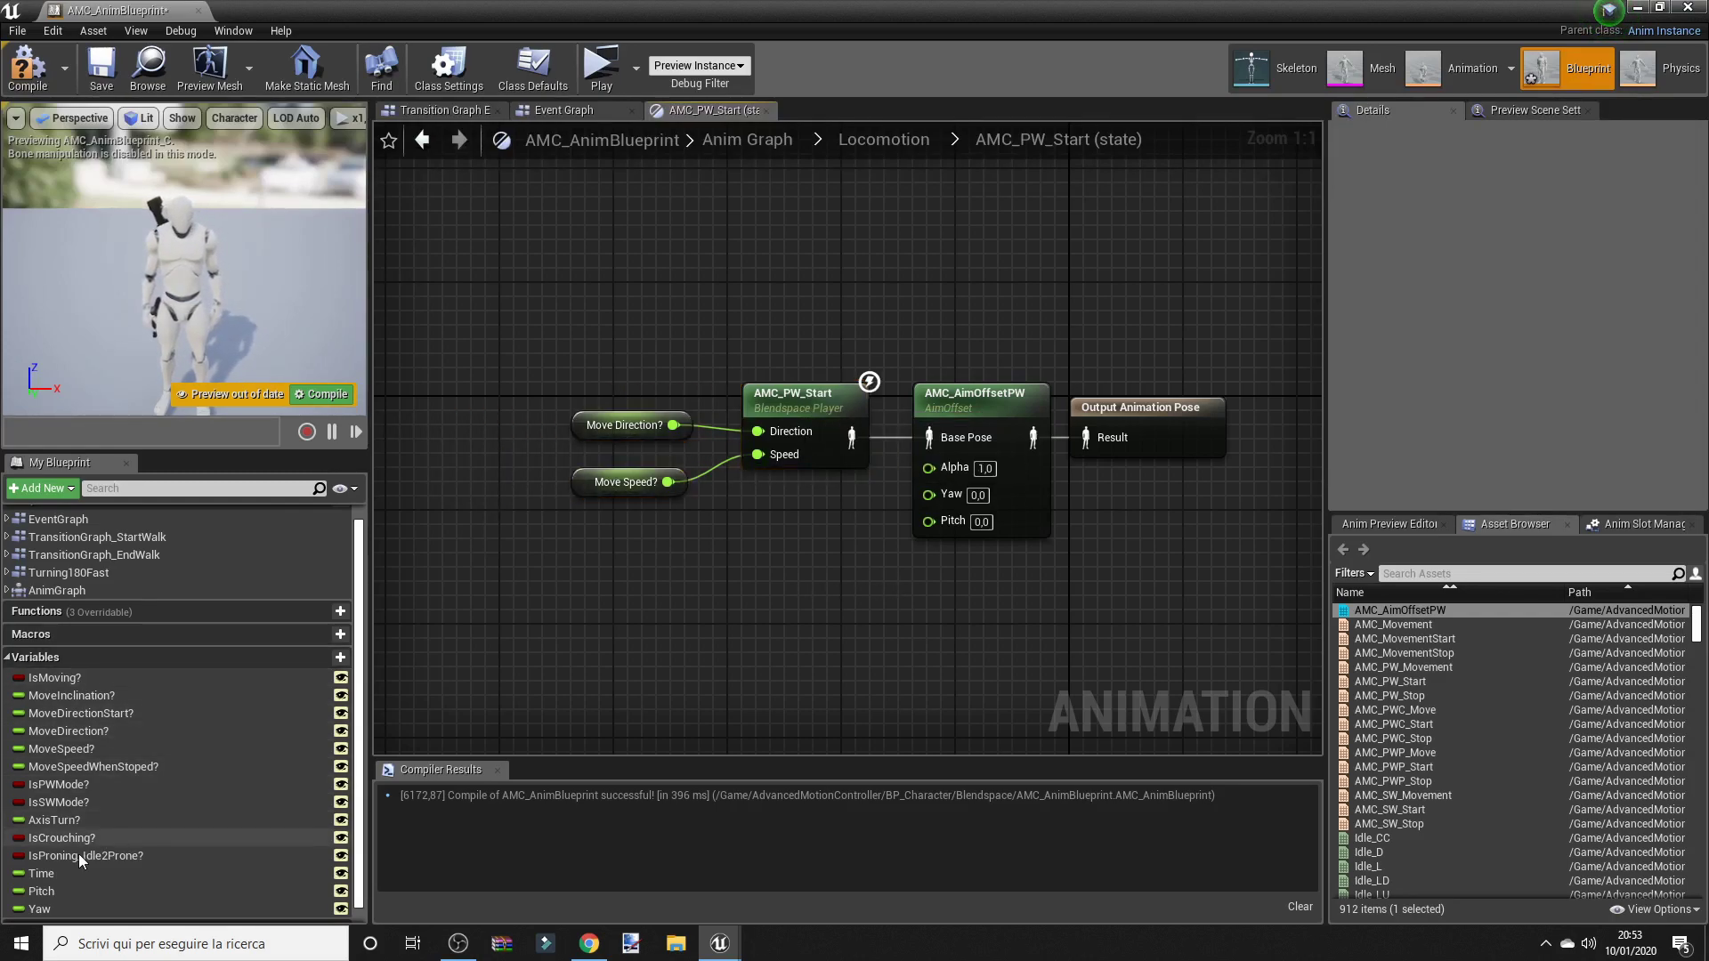
Step: Connect Pitch and Yaw getters to the aim offset's pins and return to Locomotion
left_click(78, 890)
left_click_drag(78, 890, 935, 525)
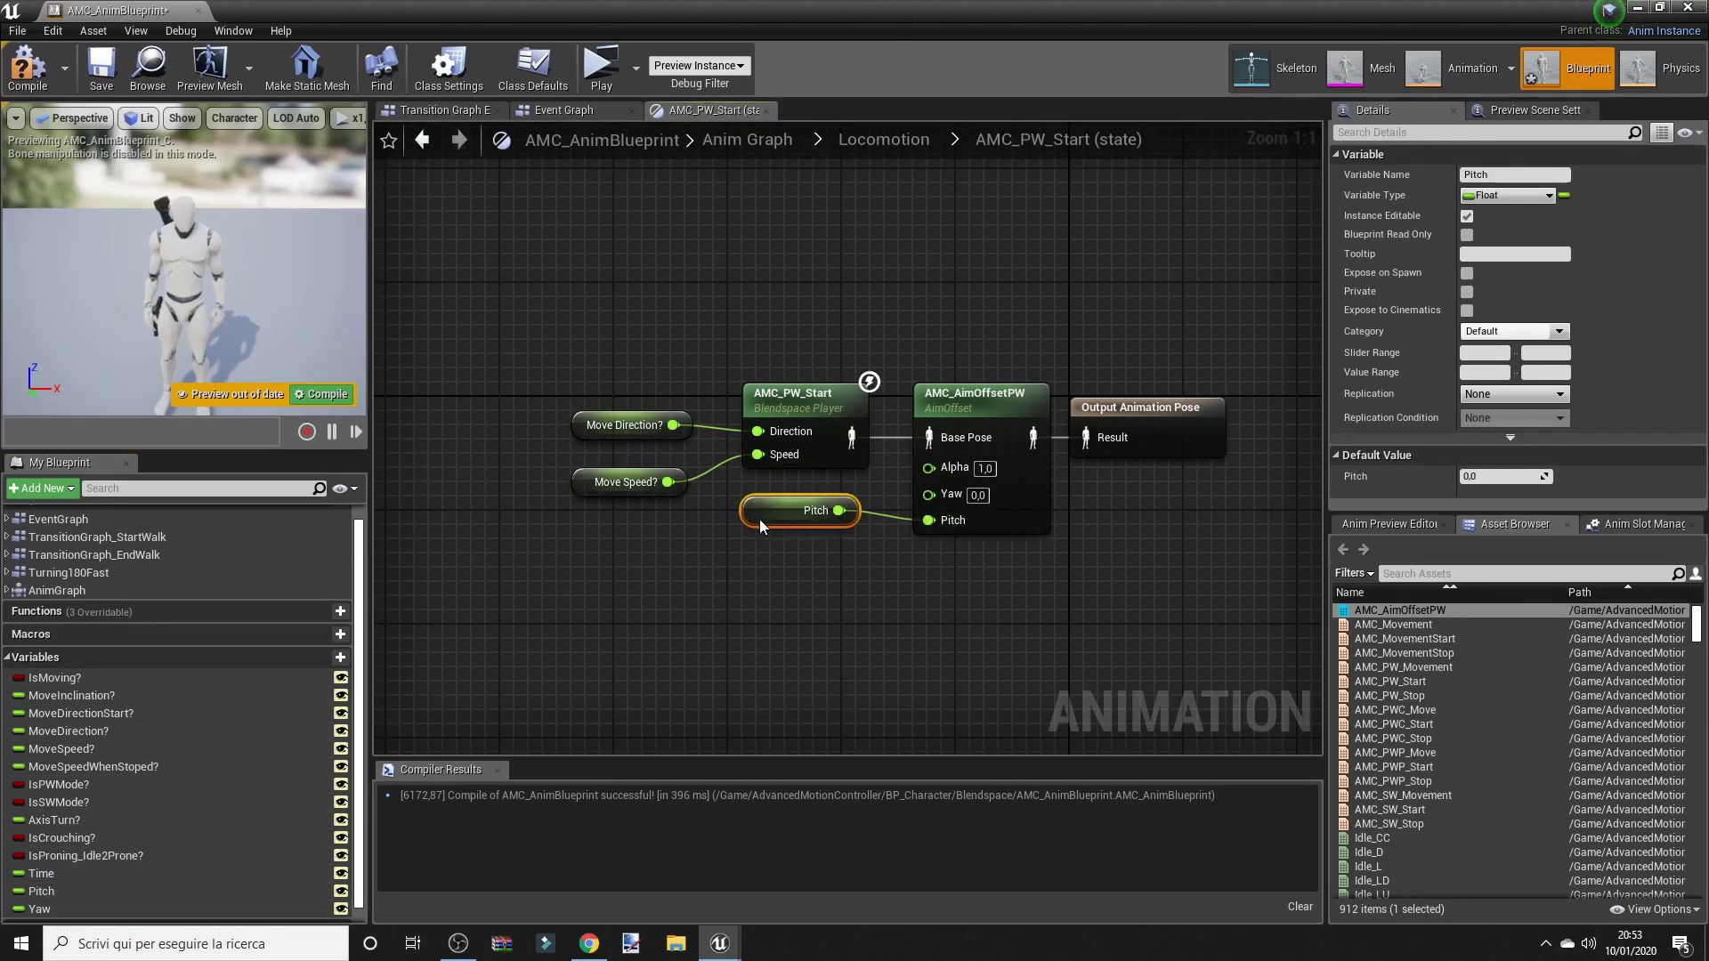
left_click_drag(760, 525, 776, 594)
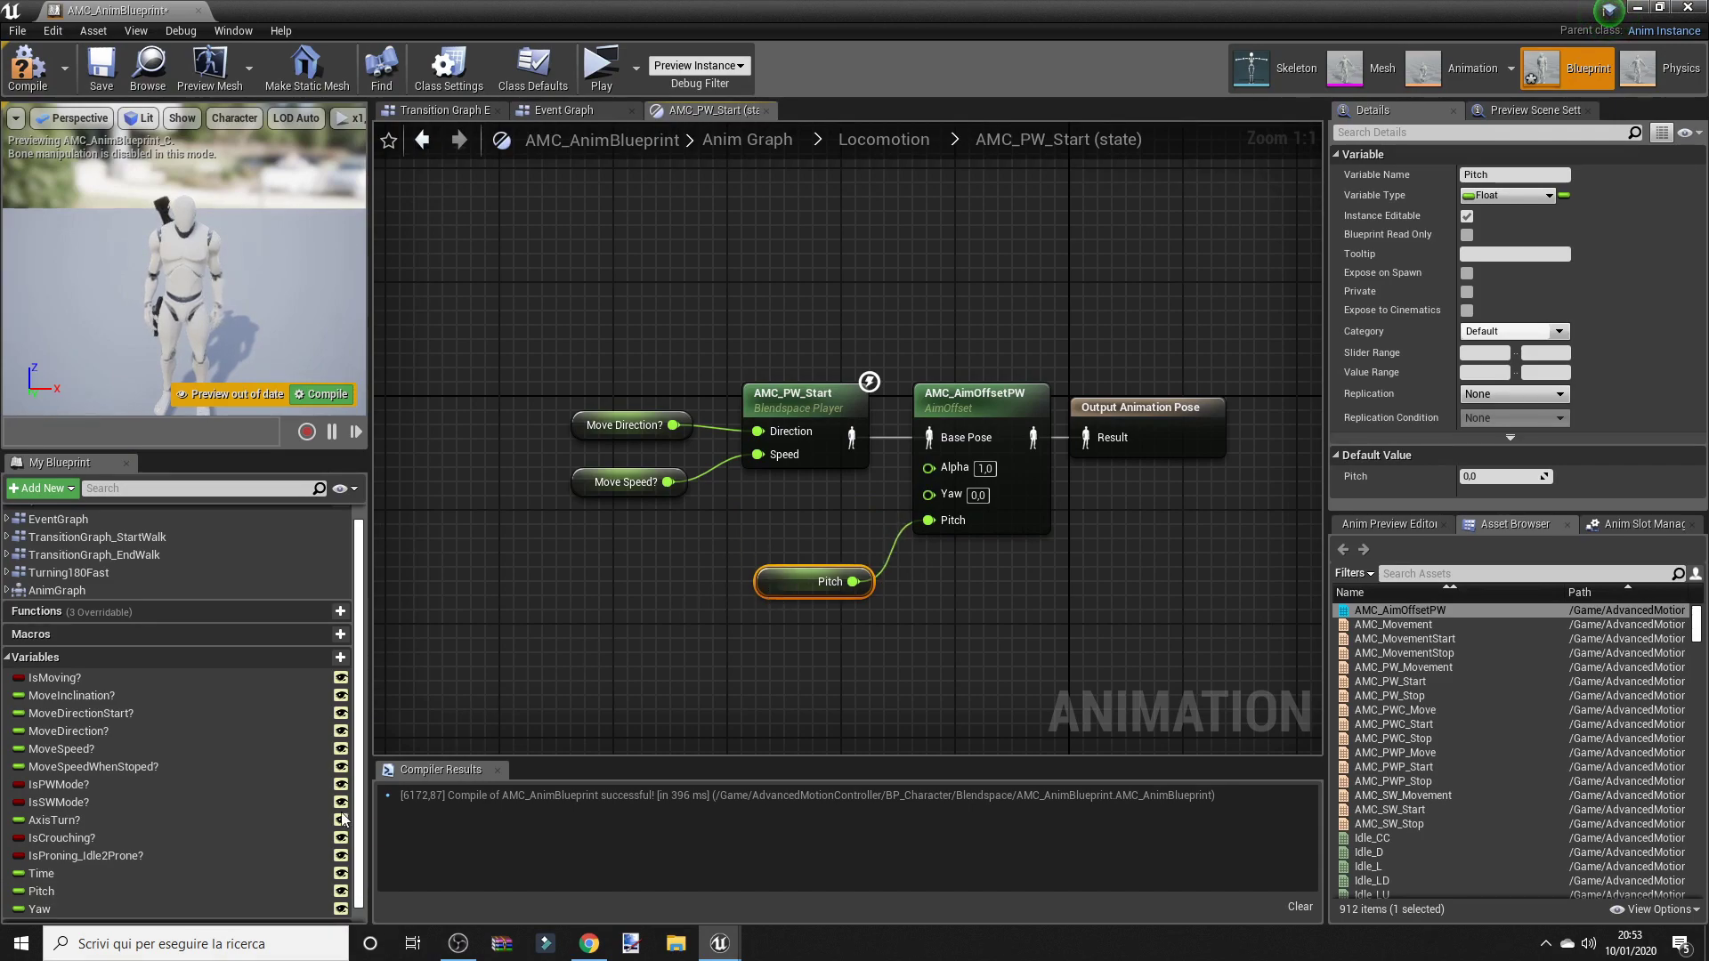
left_click_drag(40, 909, 960, 497)
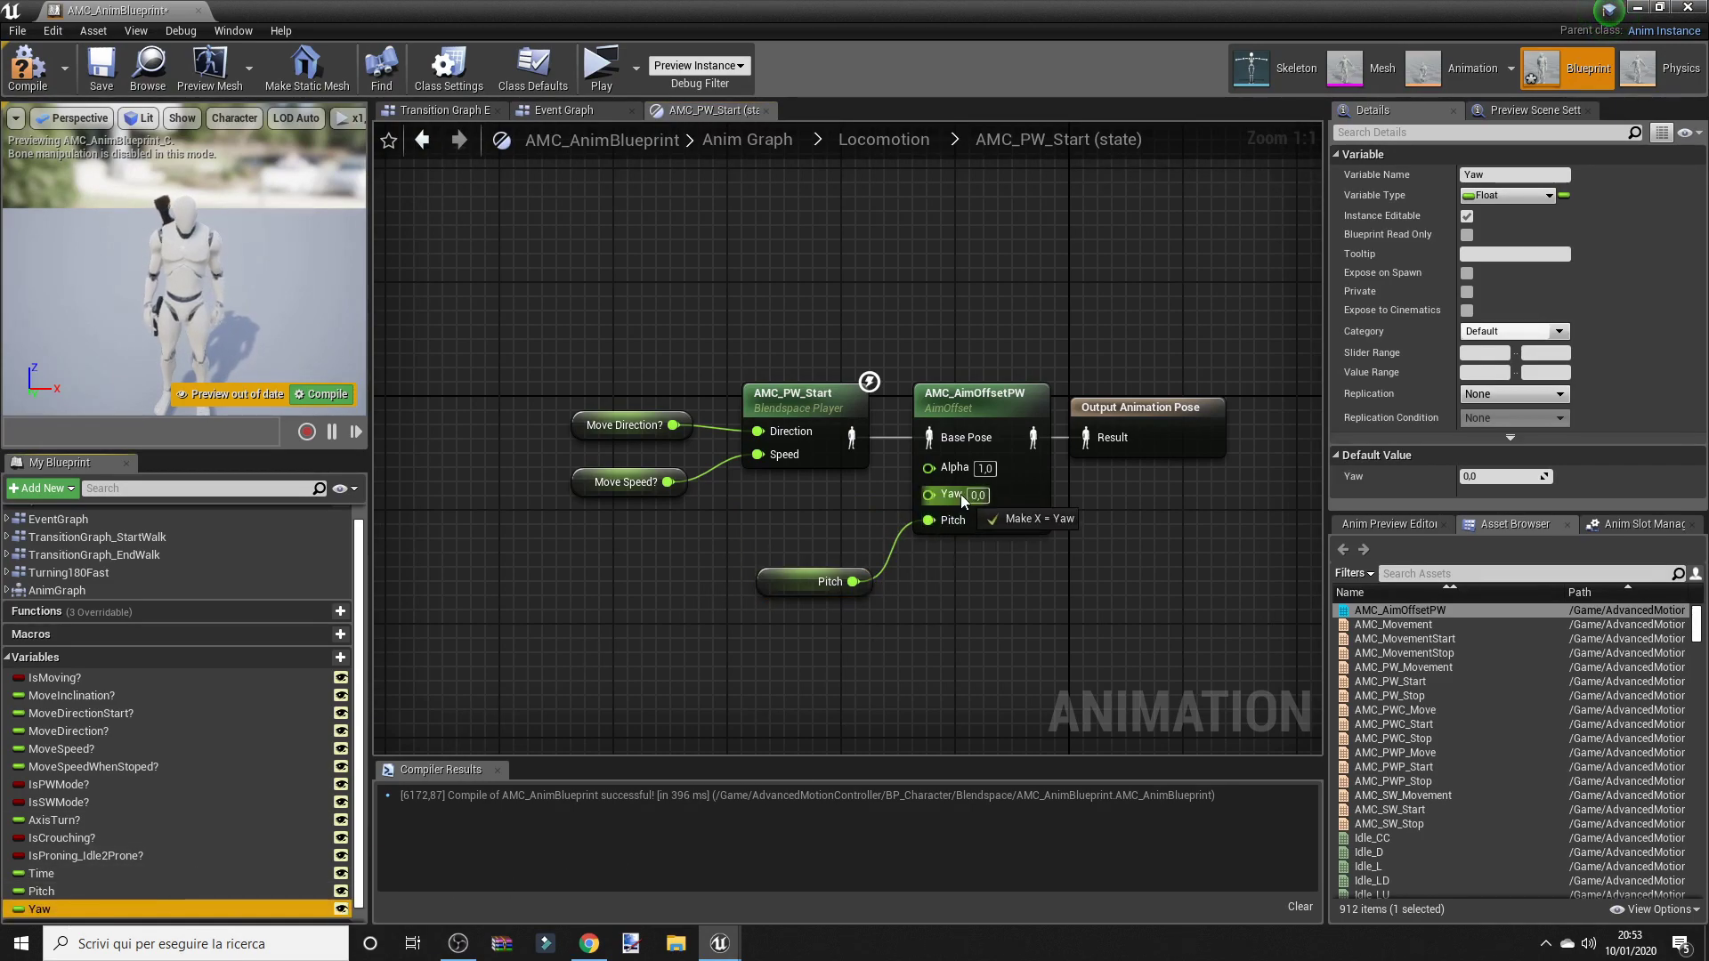
left_click_drag(790, 488, 798, 541)
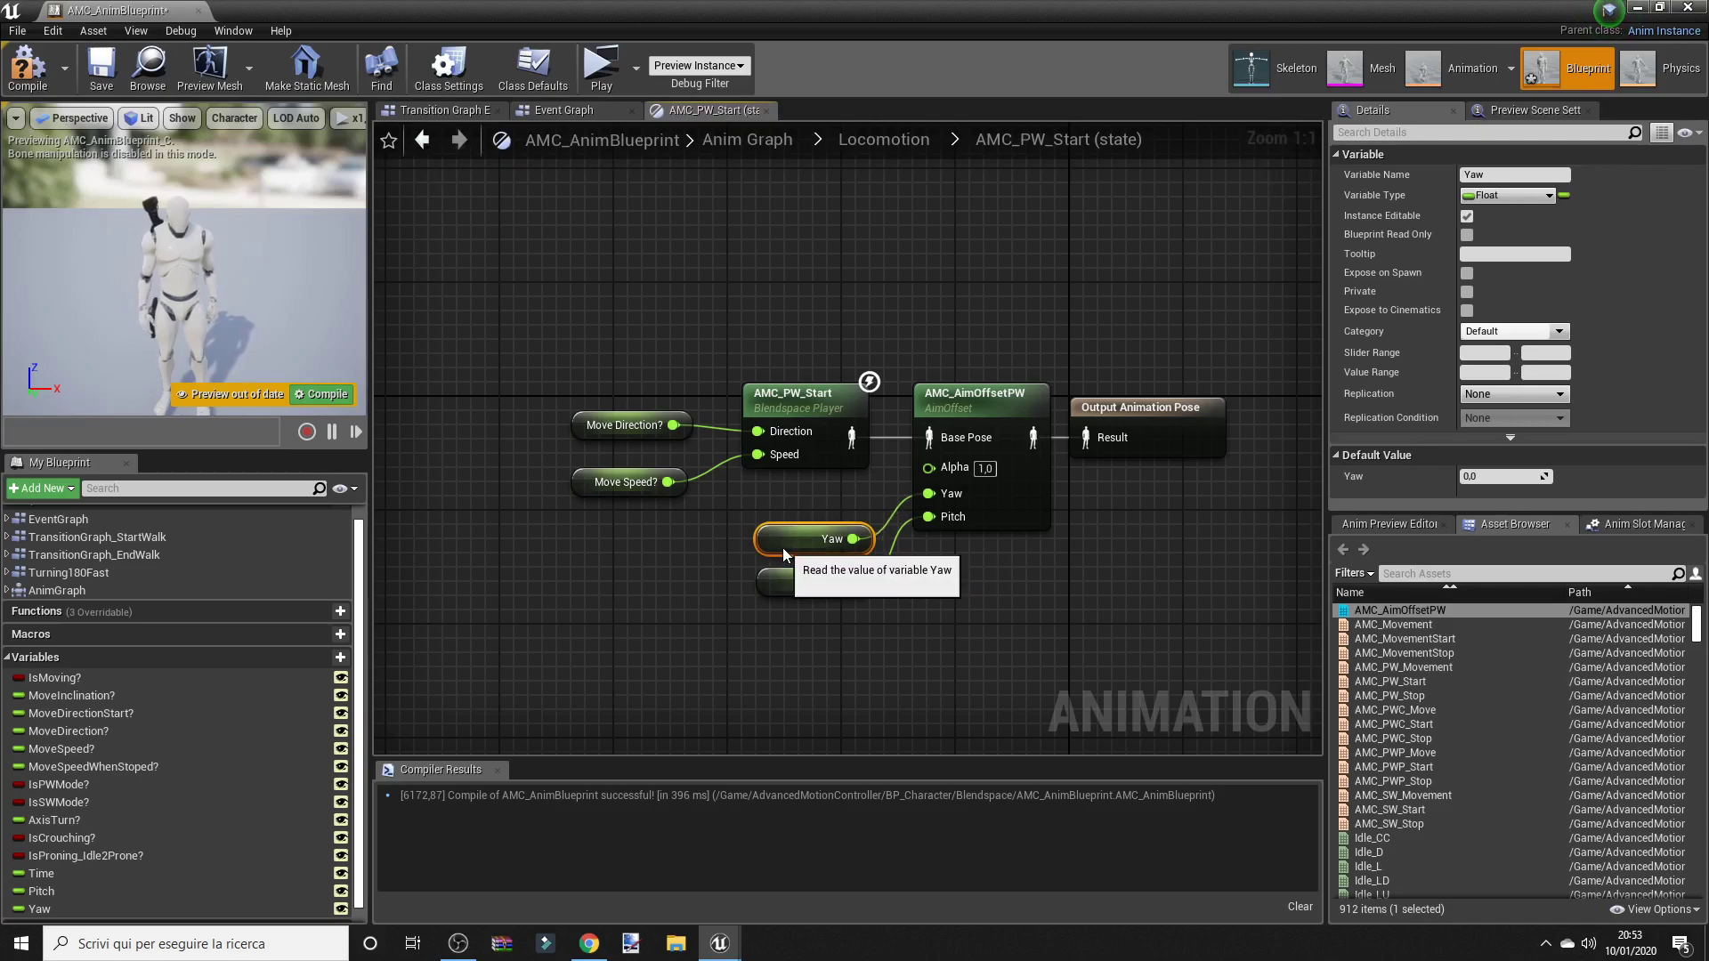
mouse_move(760, 633)
left_mouse_down()
mouse_move(801, 534)
mouse_move(783, 544)
left_mouse_up()
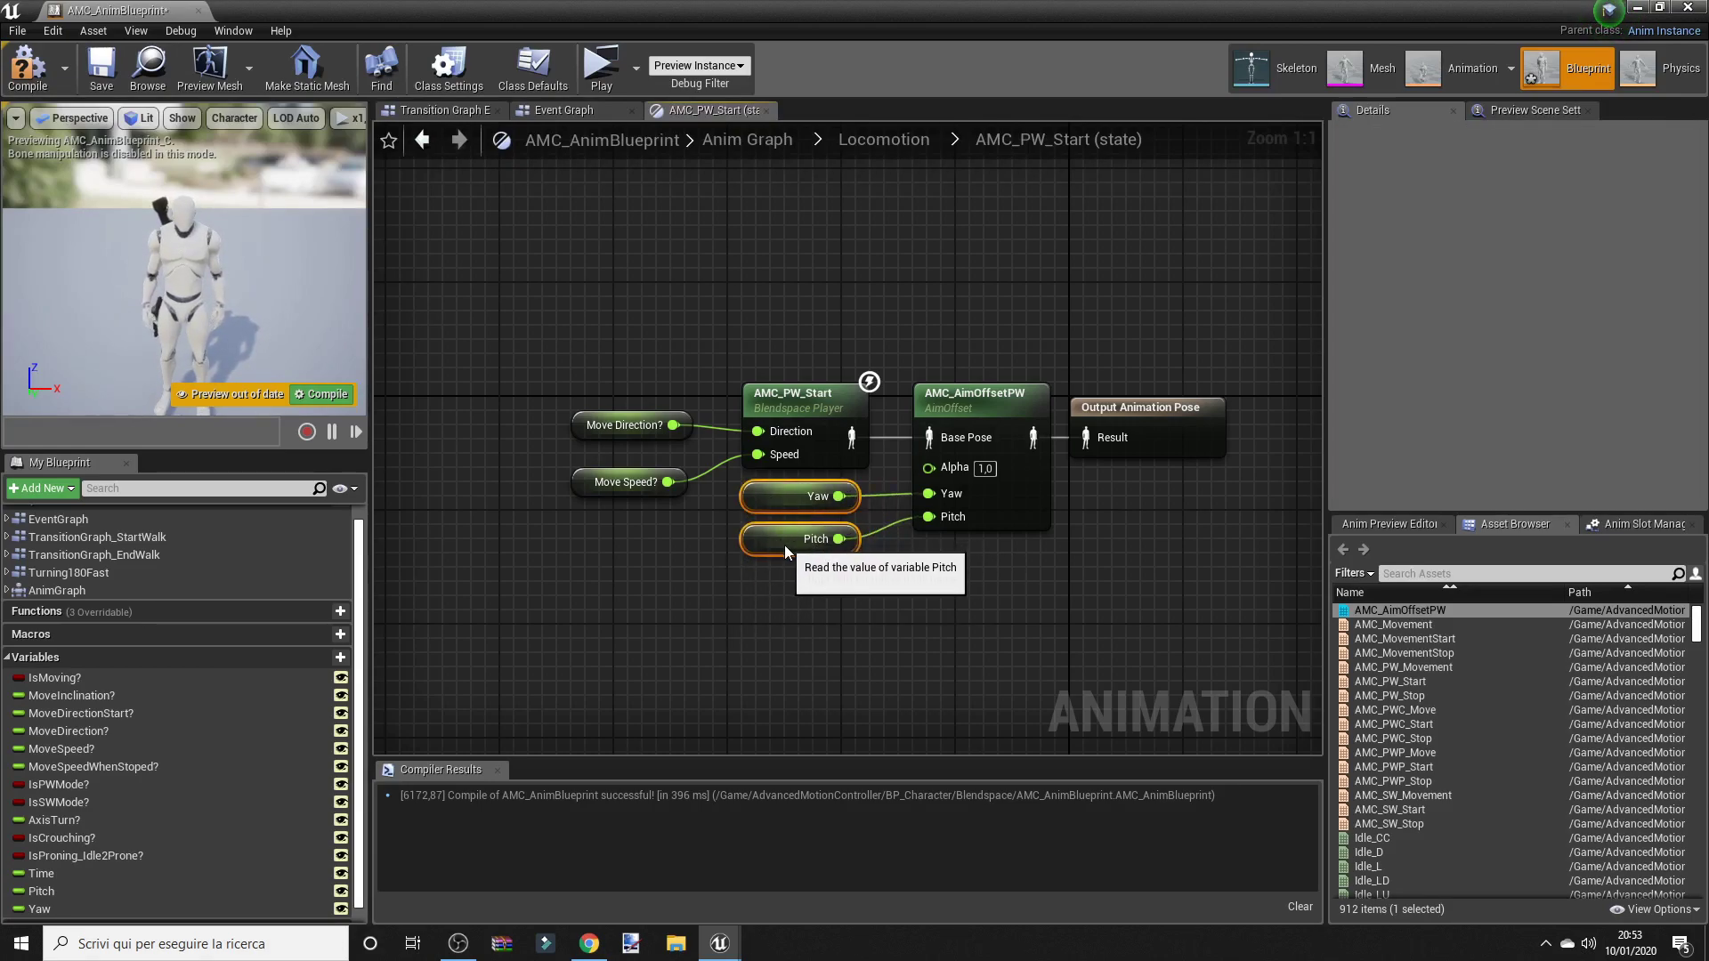
left_click(986, 575)
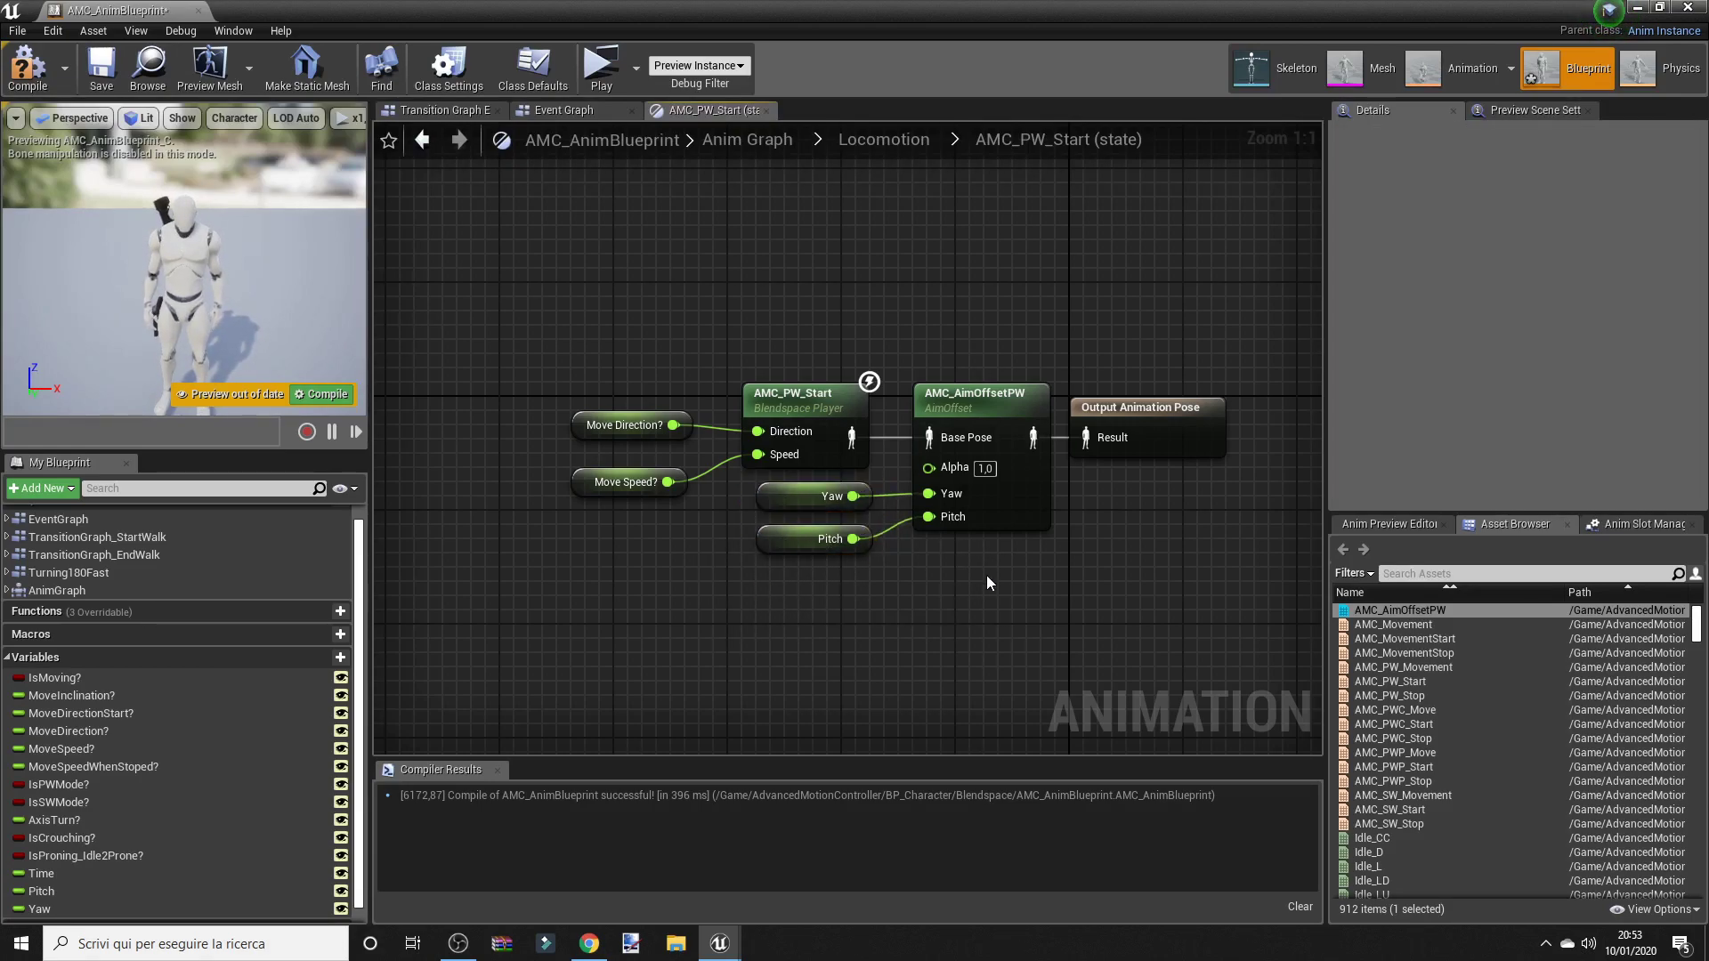
left_click(893, 139)
scroll(778, 510, "up", 3)
scroll(676, 424, "up", 2)
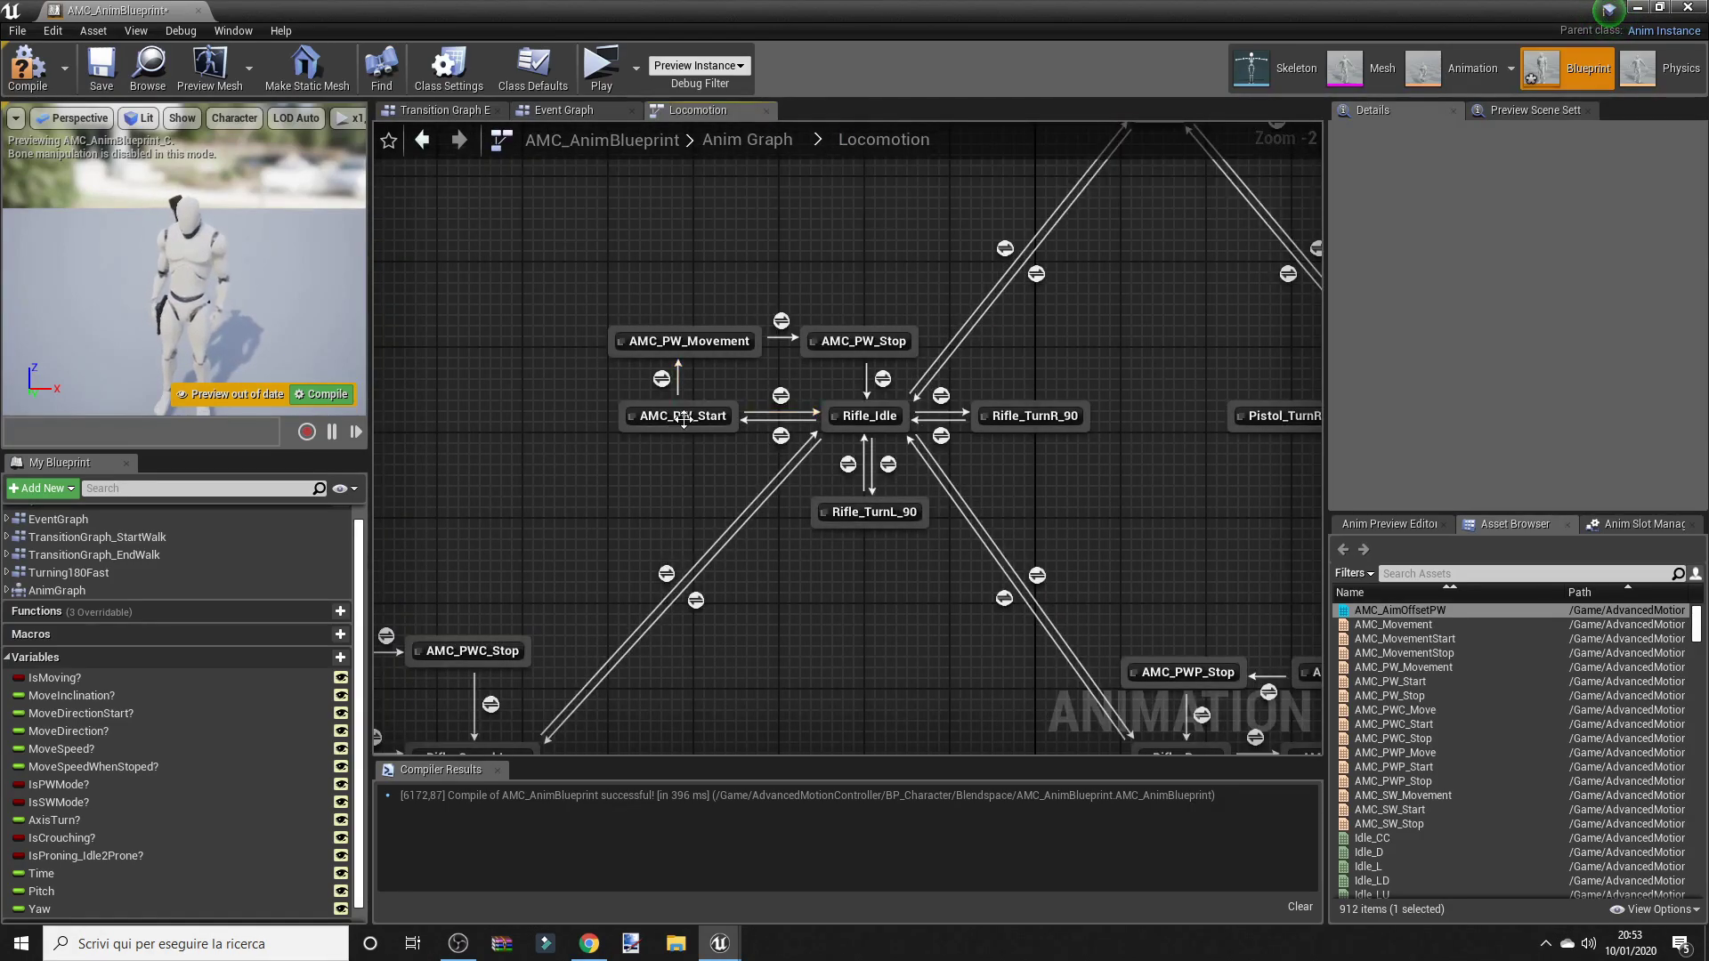
Step: In AMC_PW_Movement, feed the blendspace pose into a new AMC_AimOffsetPW's Base Pose
left_click(895, 419)
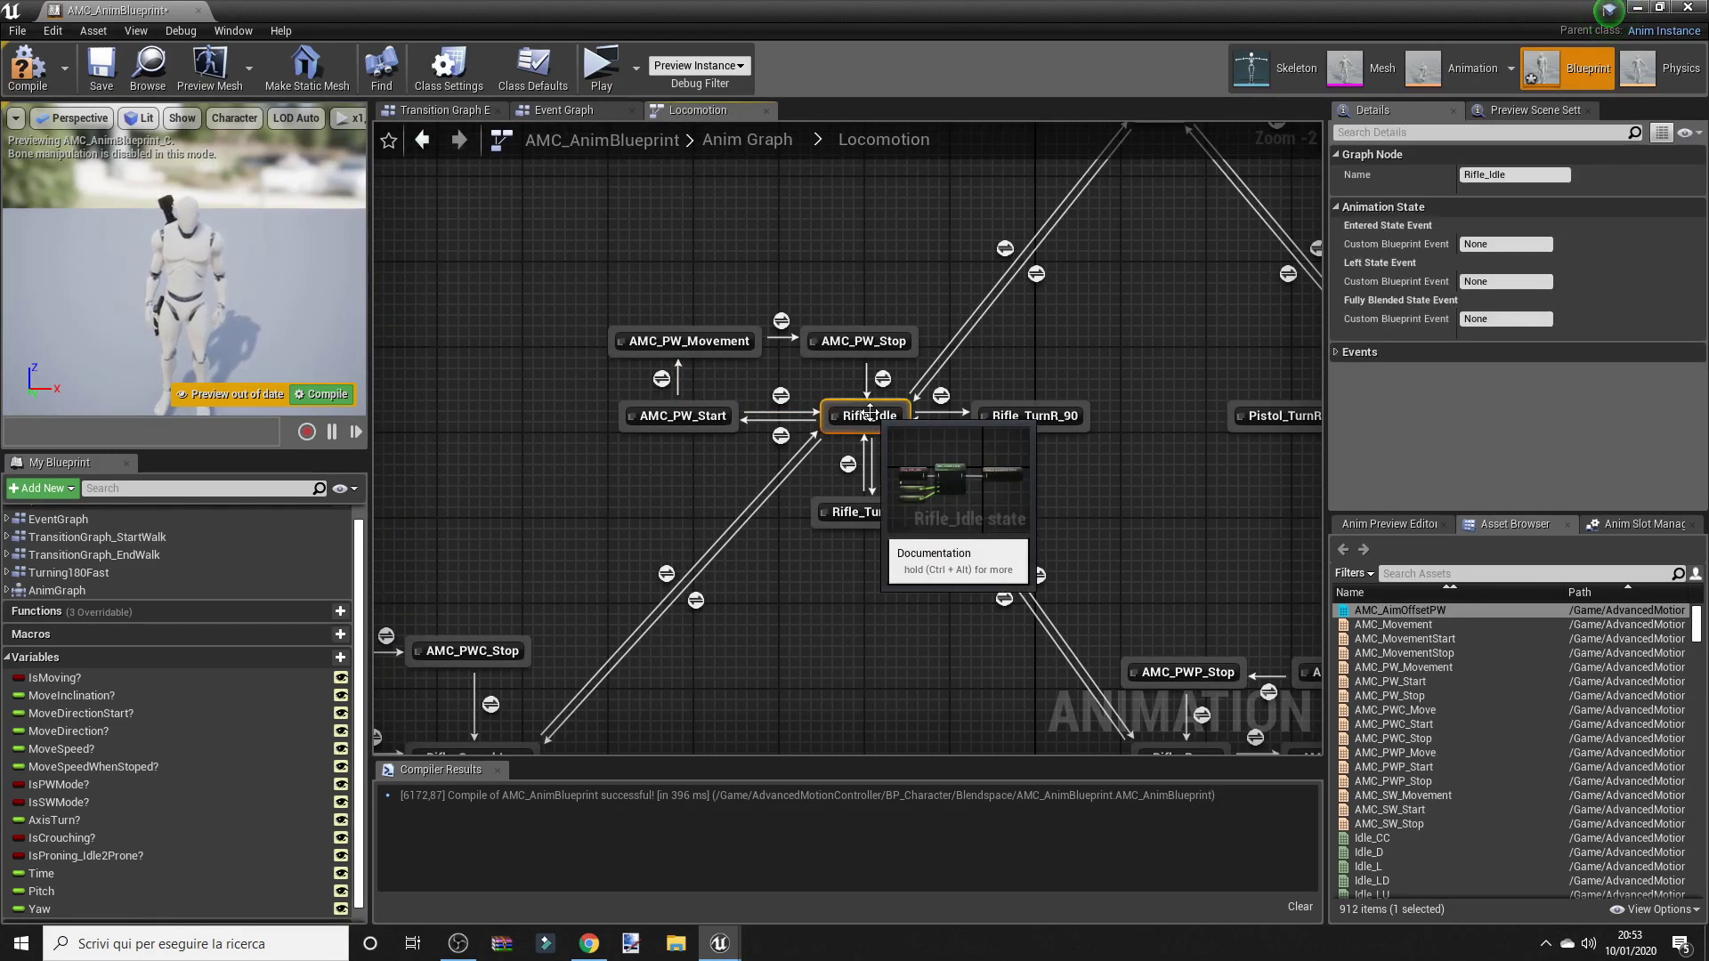
double_click(693, 343)
mouse_move(634, 527)
left_mouse_down()
mouse_move(901, 367)
mouse_move(641, 424)
left_mouse_up()
left_click(934, 570)
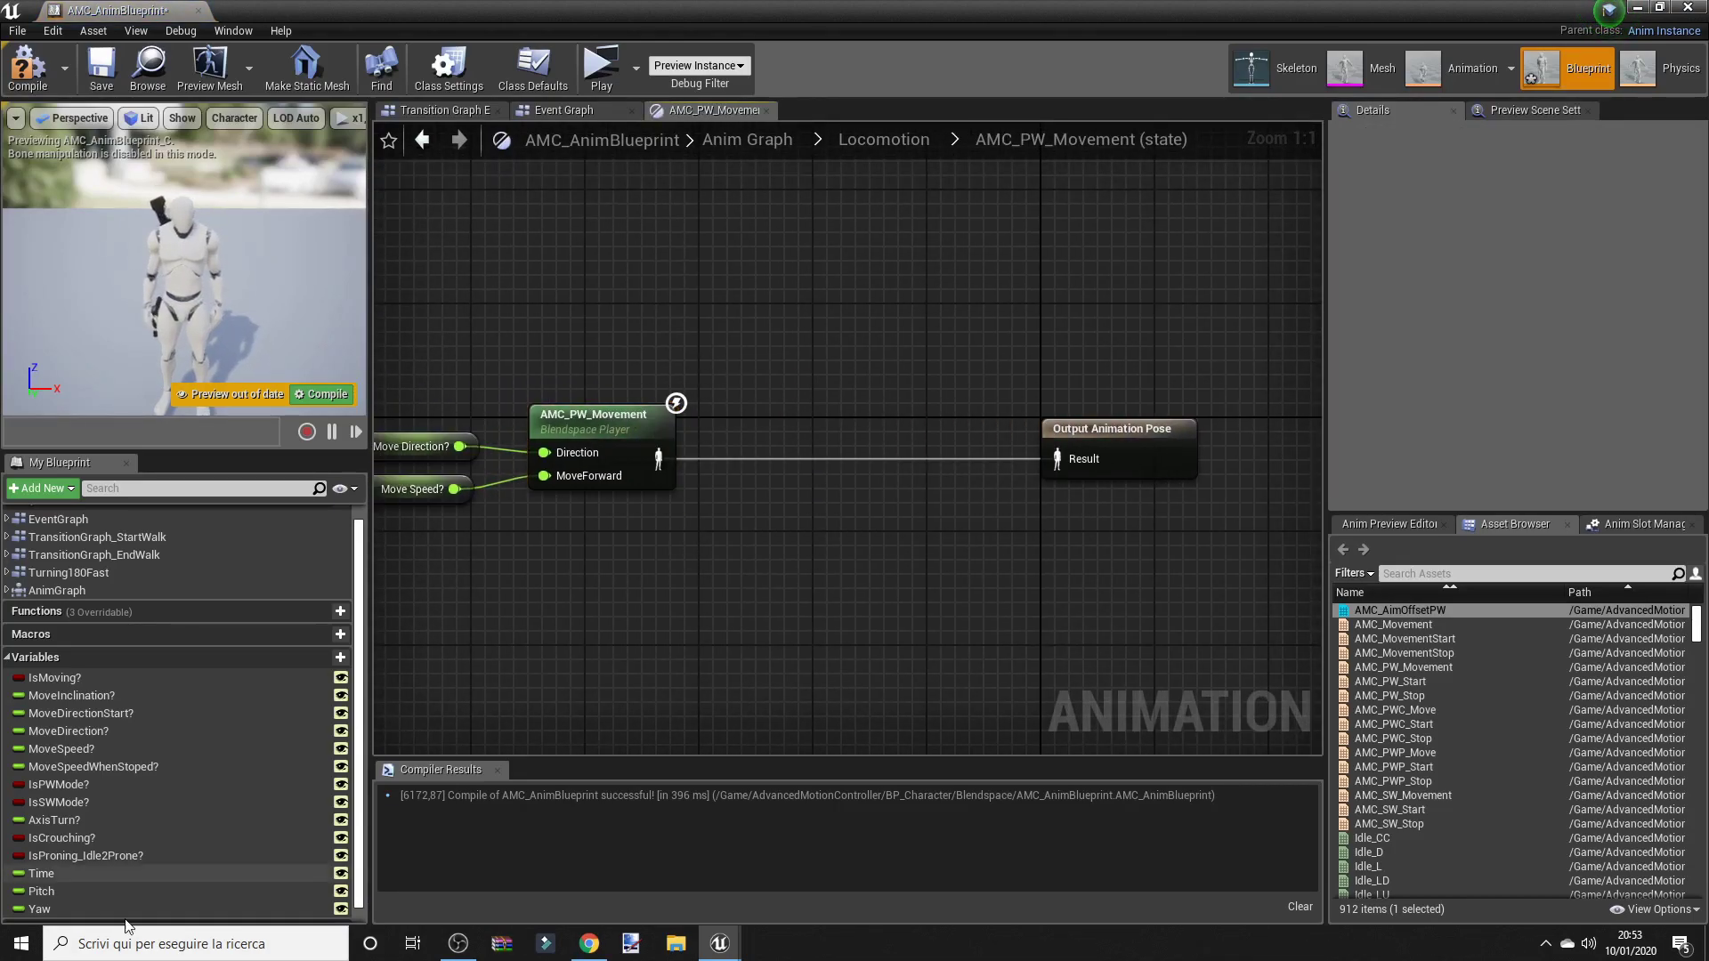
left_click_drag(1393, 624, 903, 424)
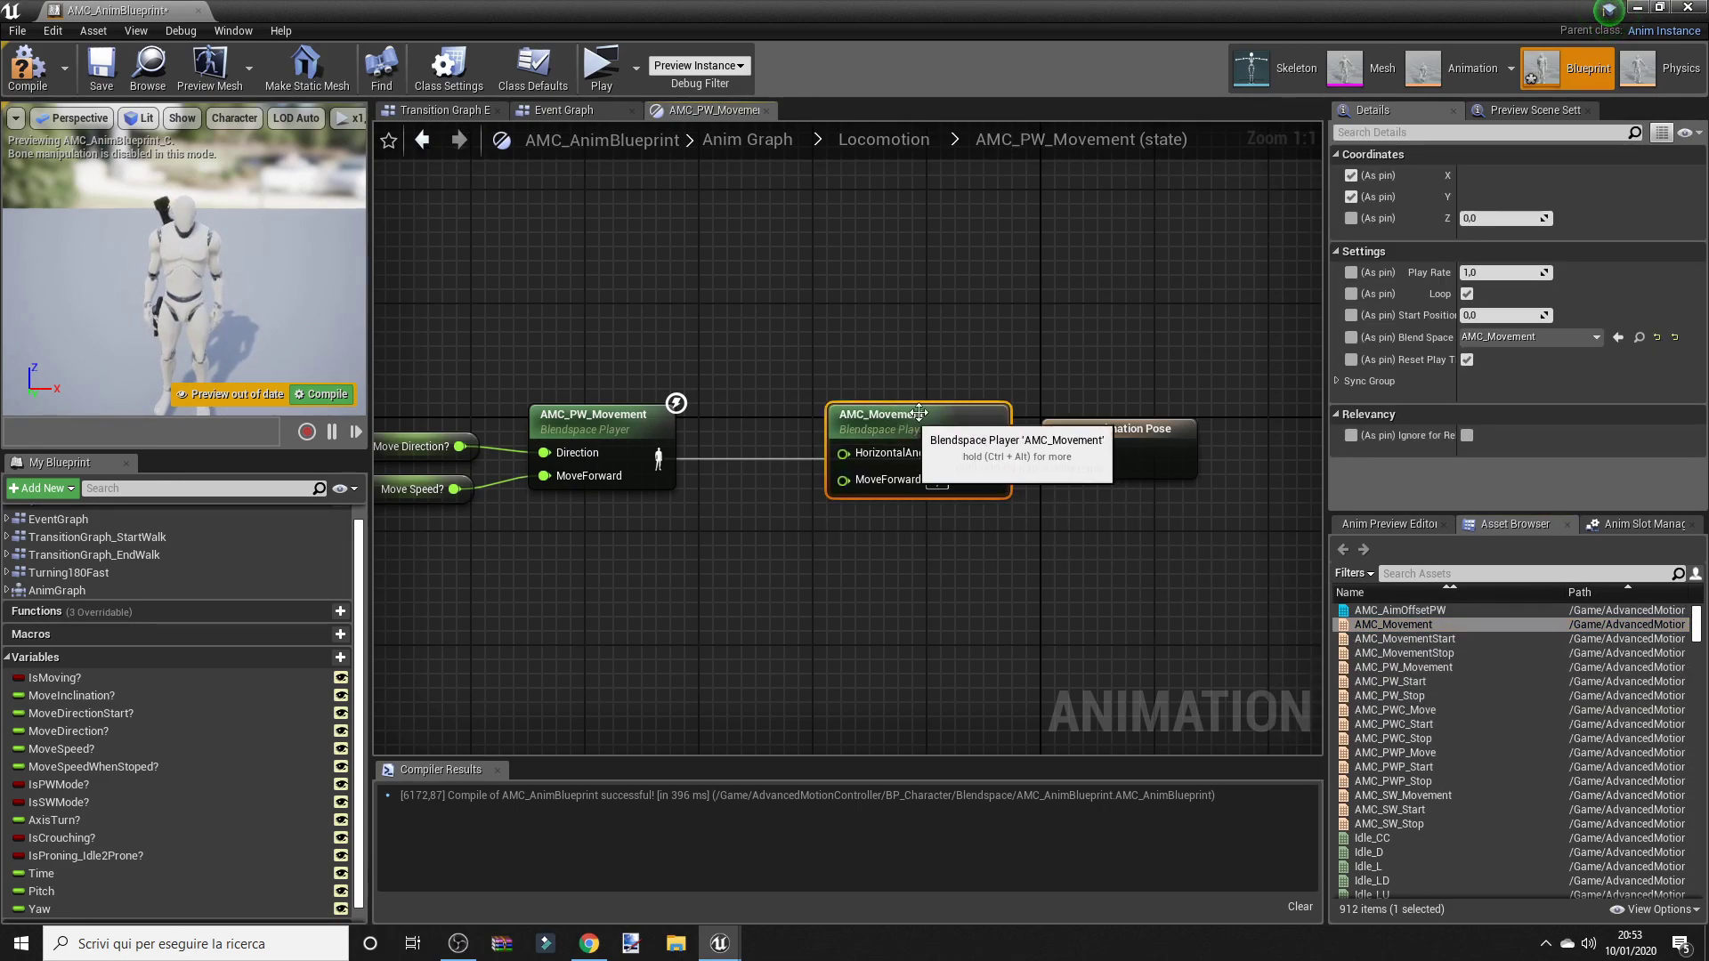
key("Delete")
left_click(1398, 611)
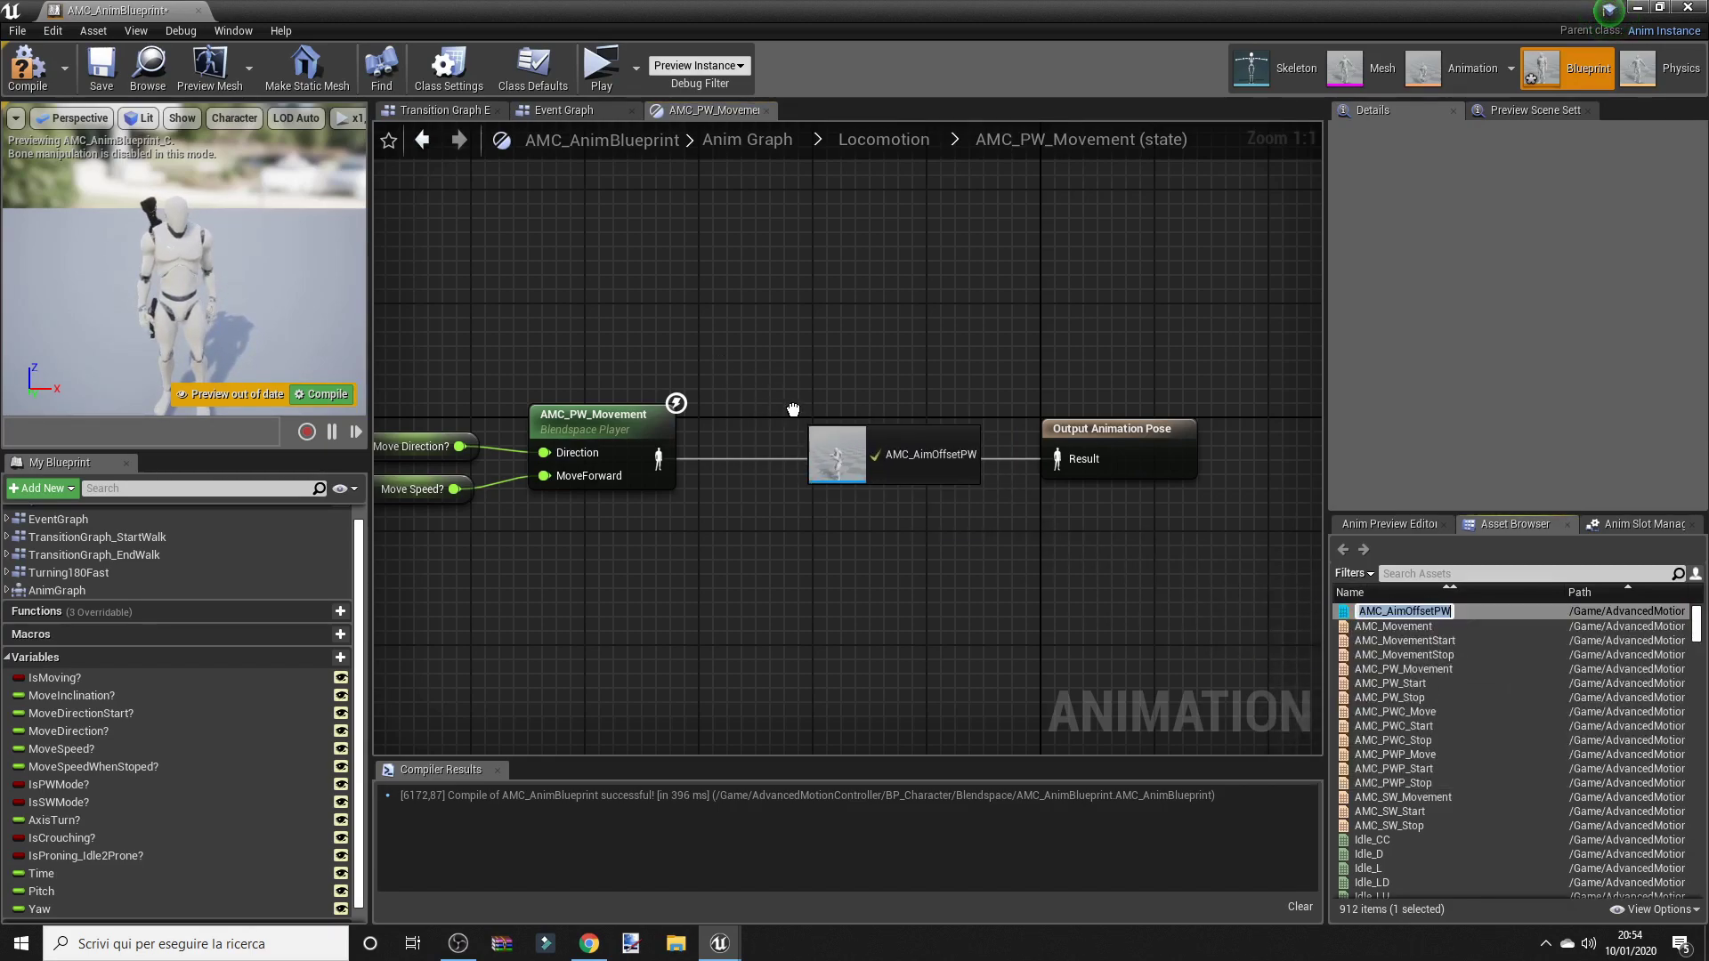
mouse_move(1397, 610)
left_mouse_down()
mouse_move(803, 422)
mouse_move(910, 402)
mouse_move(1057, 458)
left_mouse_up()
left_click_drag(656, 458, 872, 458)
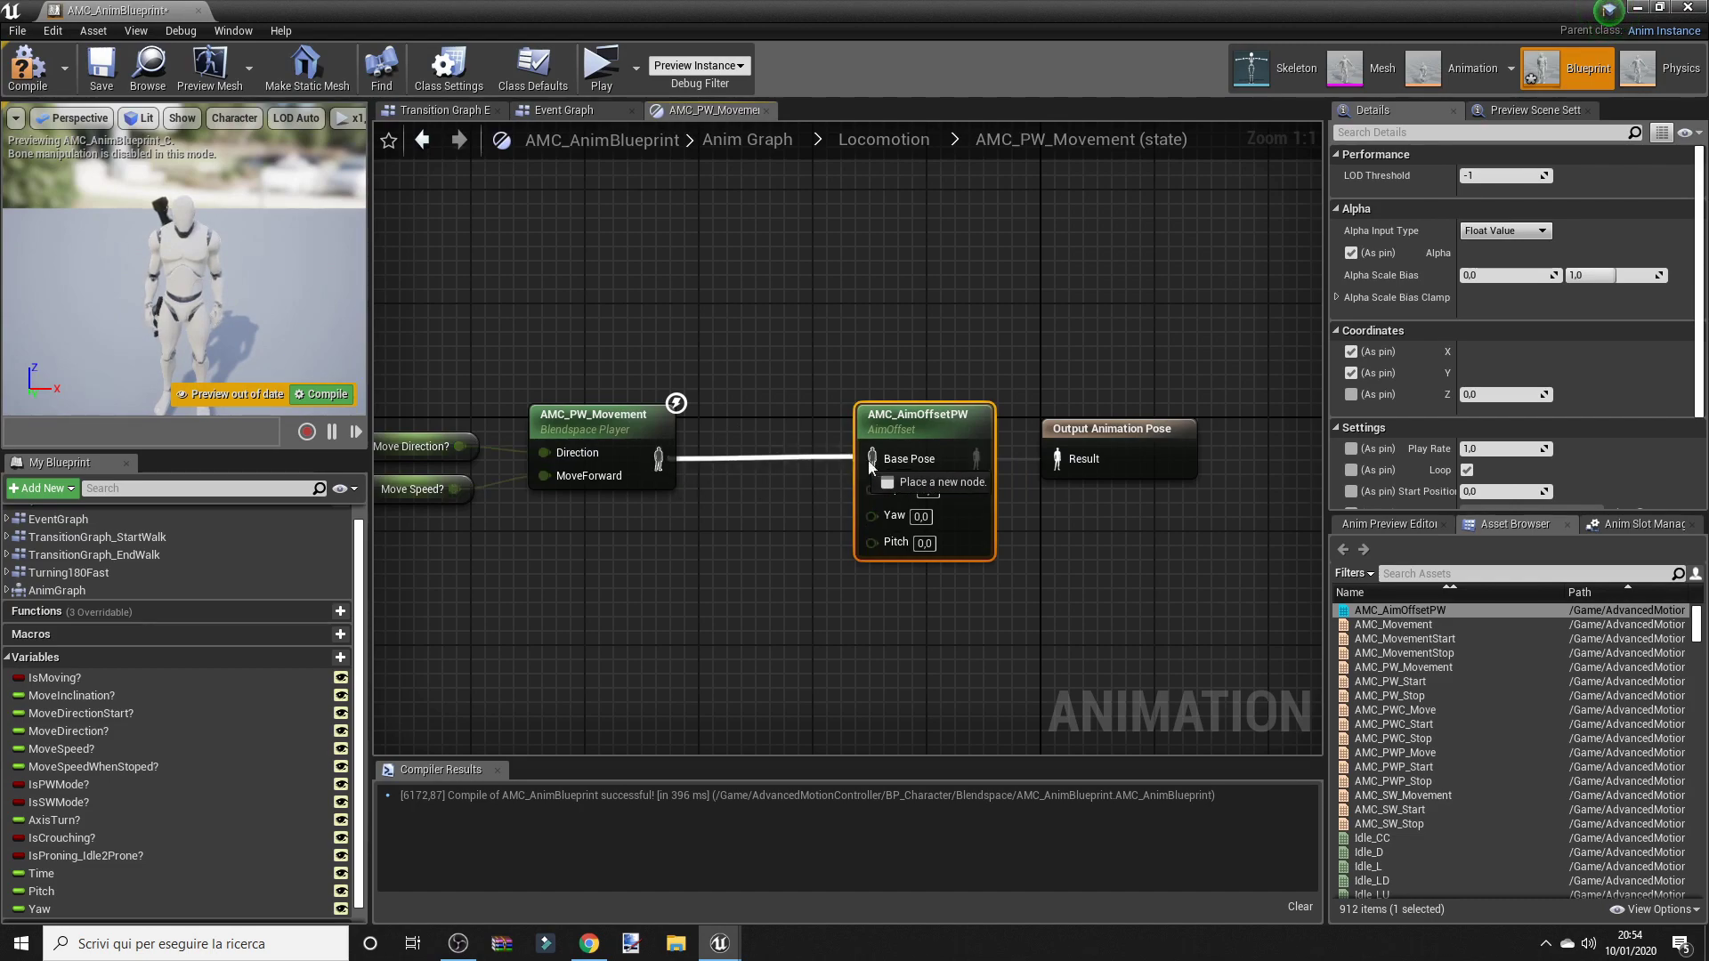
left_click_drag(614, 512, 392, 427)
left_click_drag(589, 428, 732, 428)
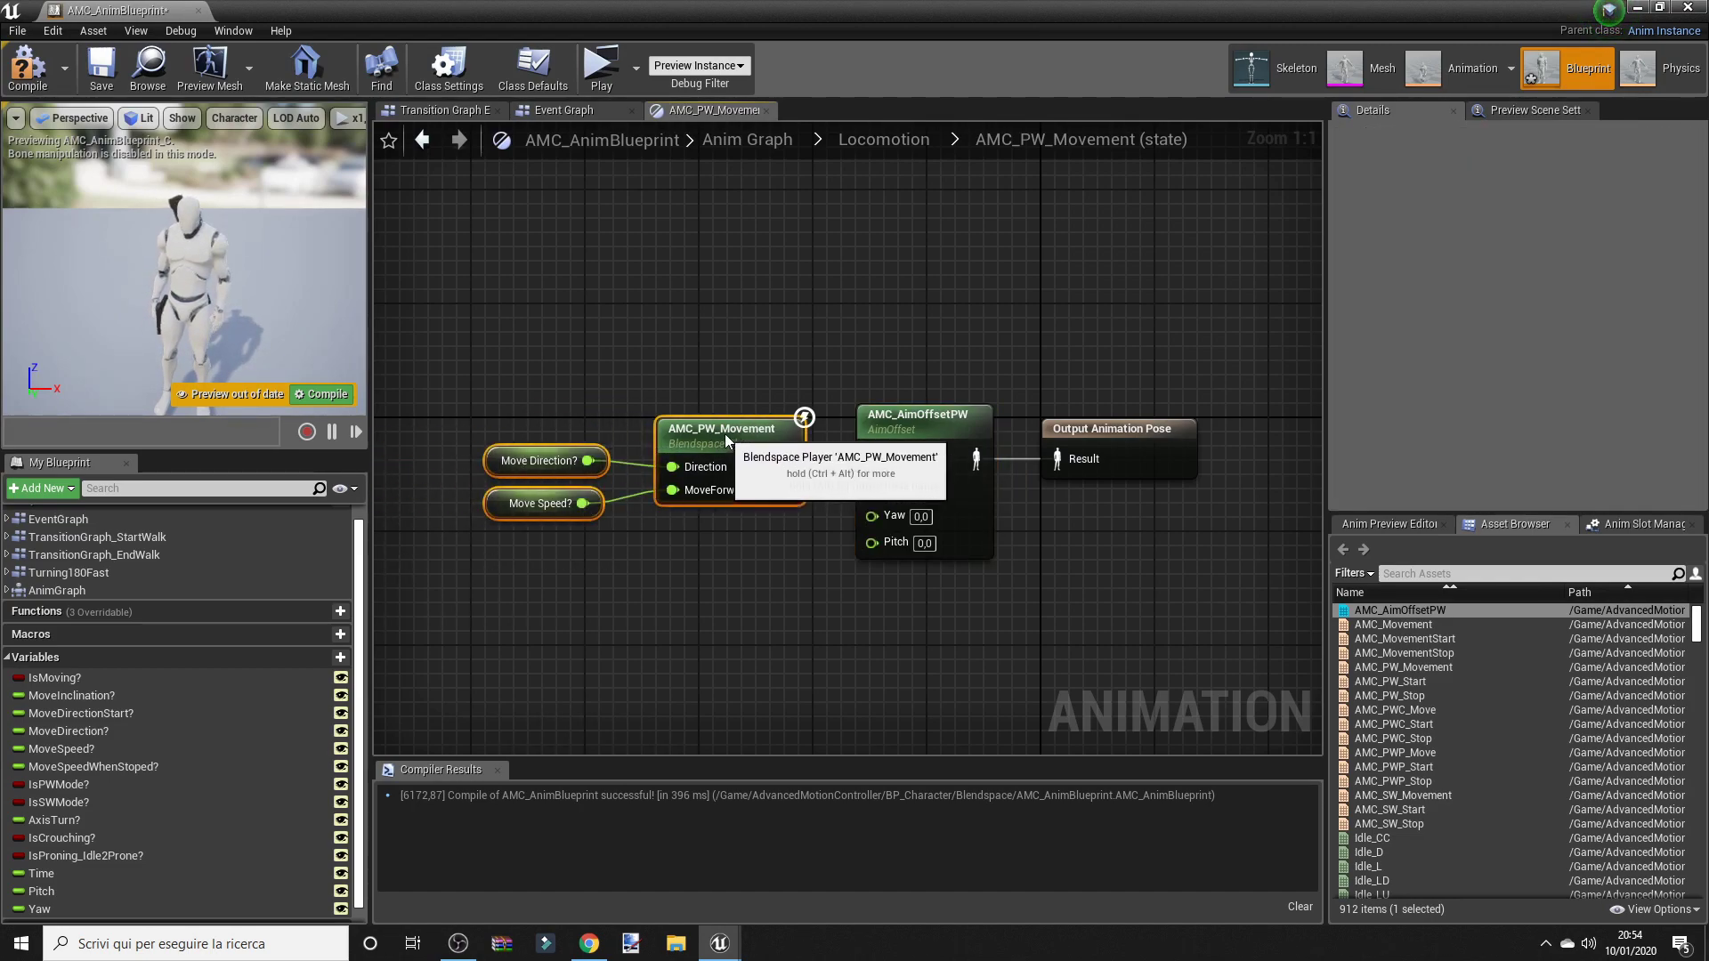
left_click(752, 393)
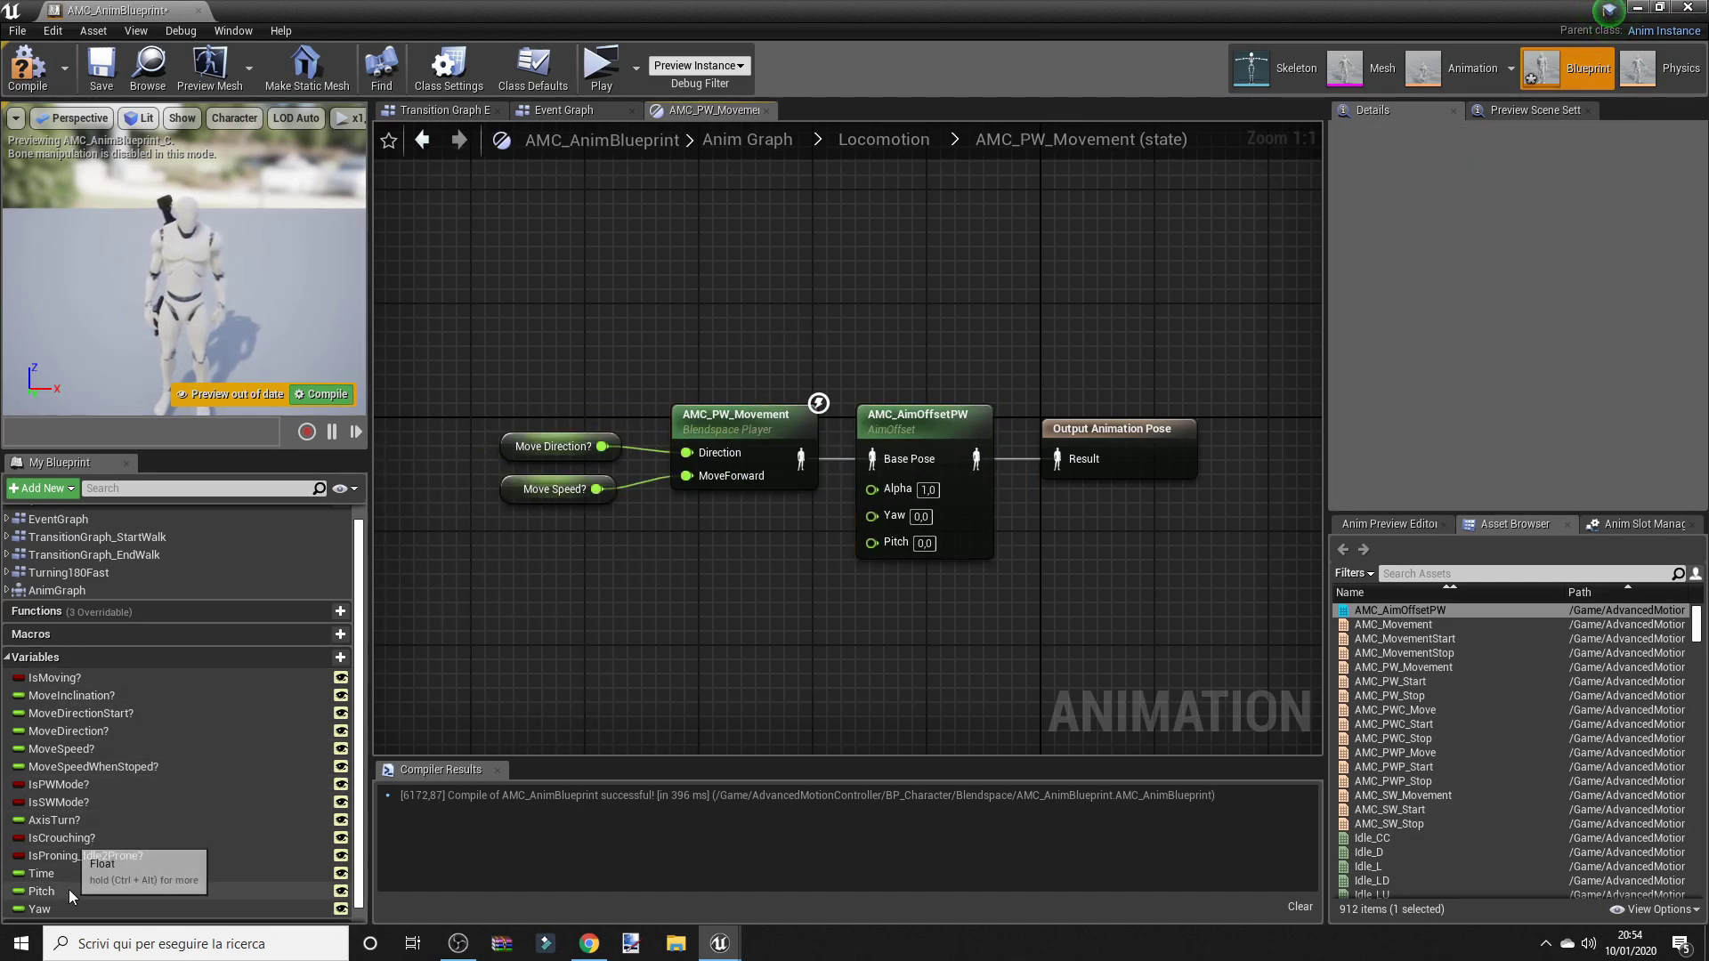
Step: Wire Pitch and Yaw getters into the aim offset's Pitch and Yaw inputs
mouse_move(67, 889)
left_mouse_down()
mouse_move(922, 552)
mouse_move(884, 543)
left_mouse_up()
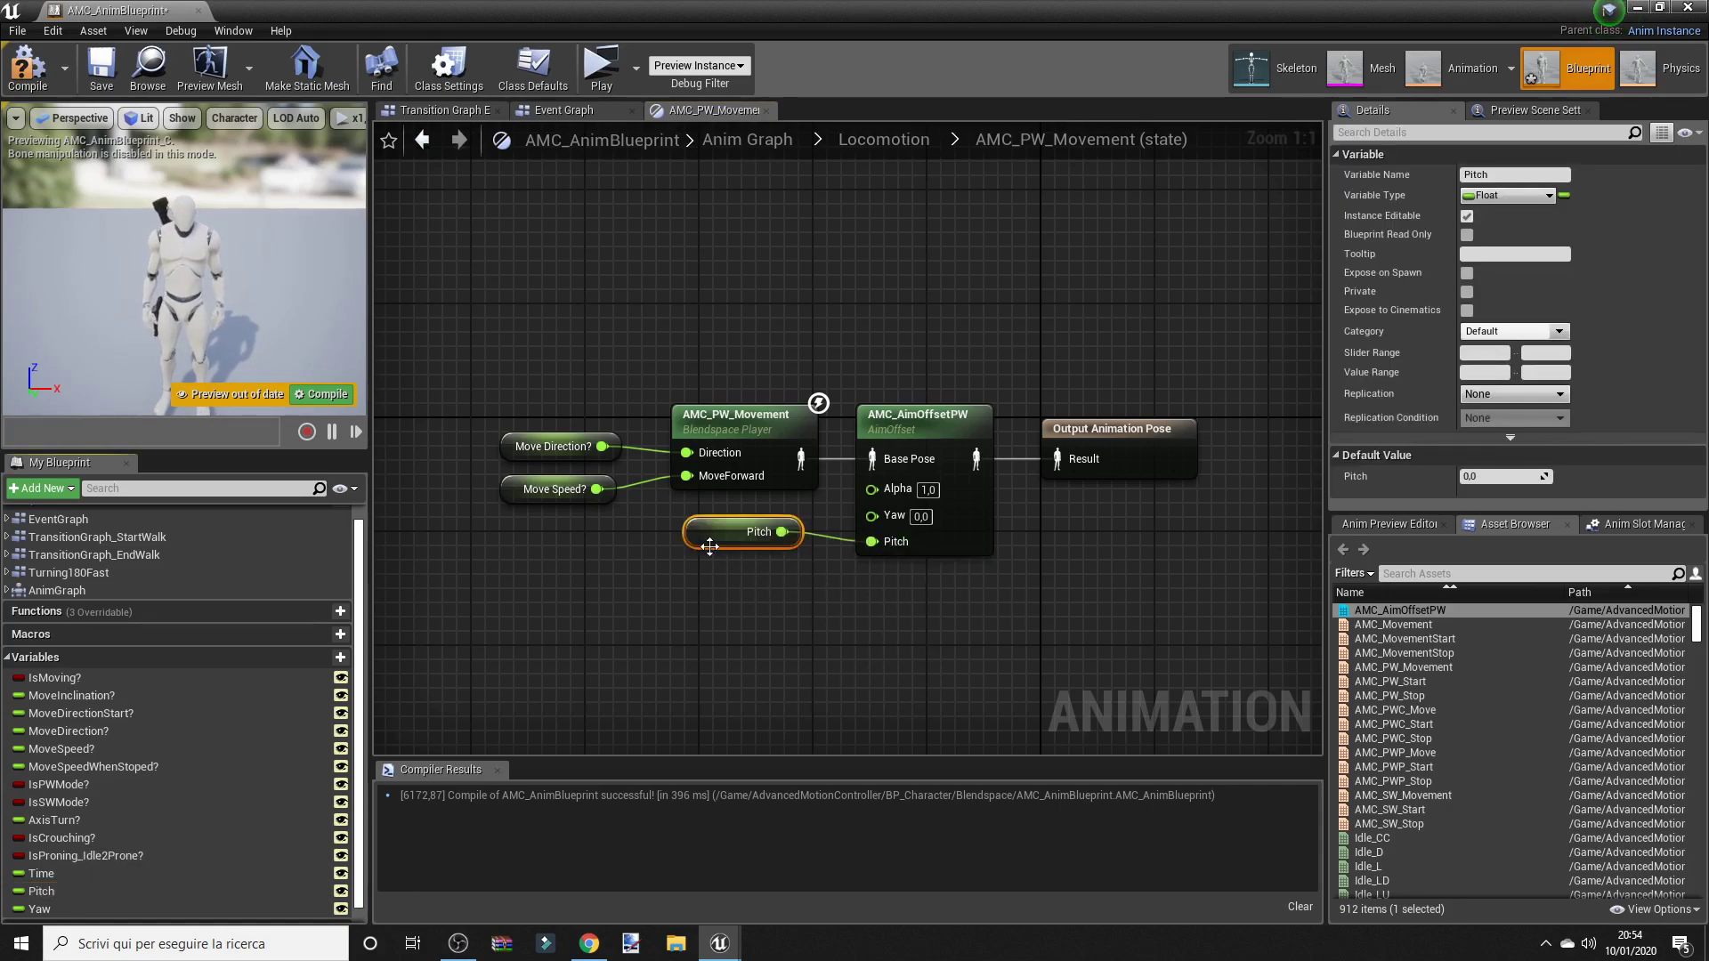
left_click_drag(722, 541, 723, 598)
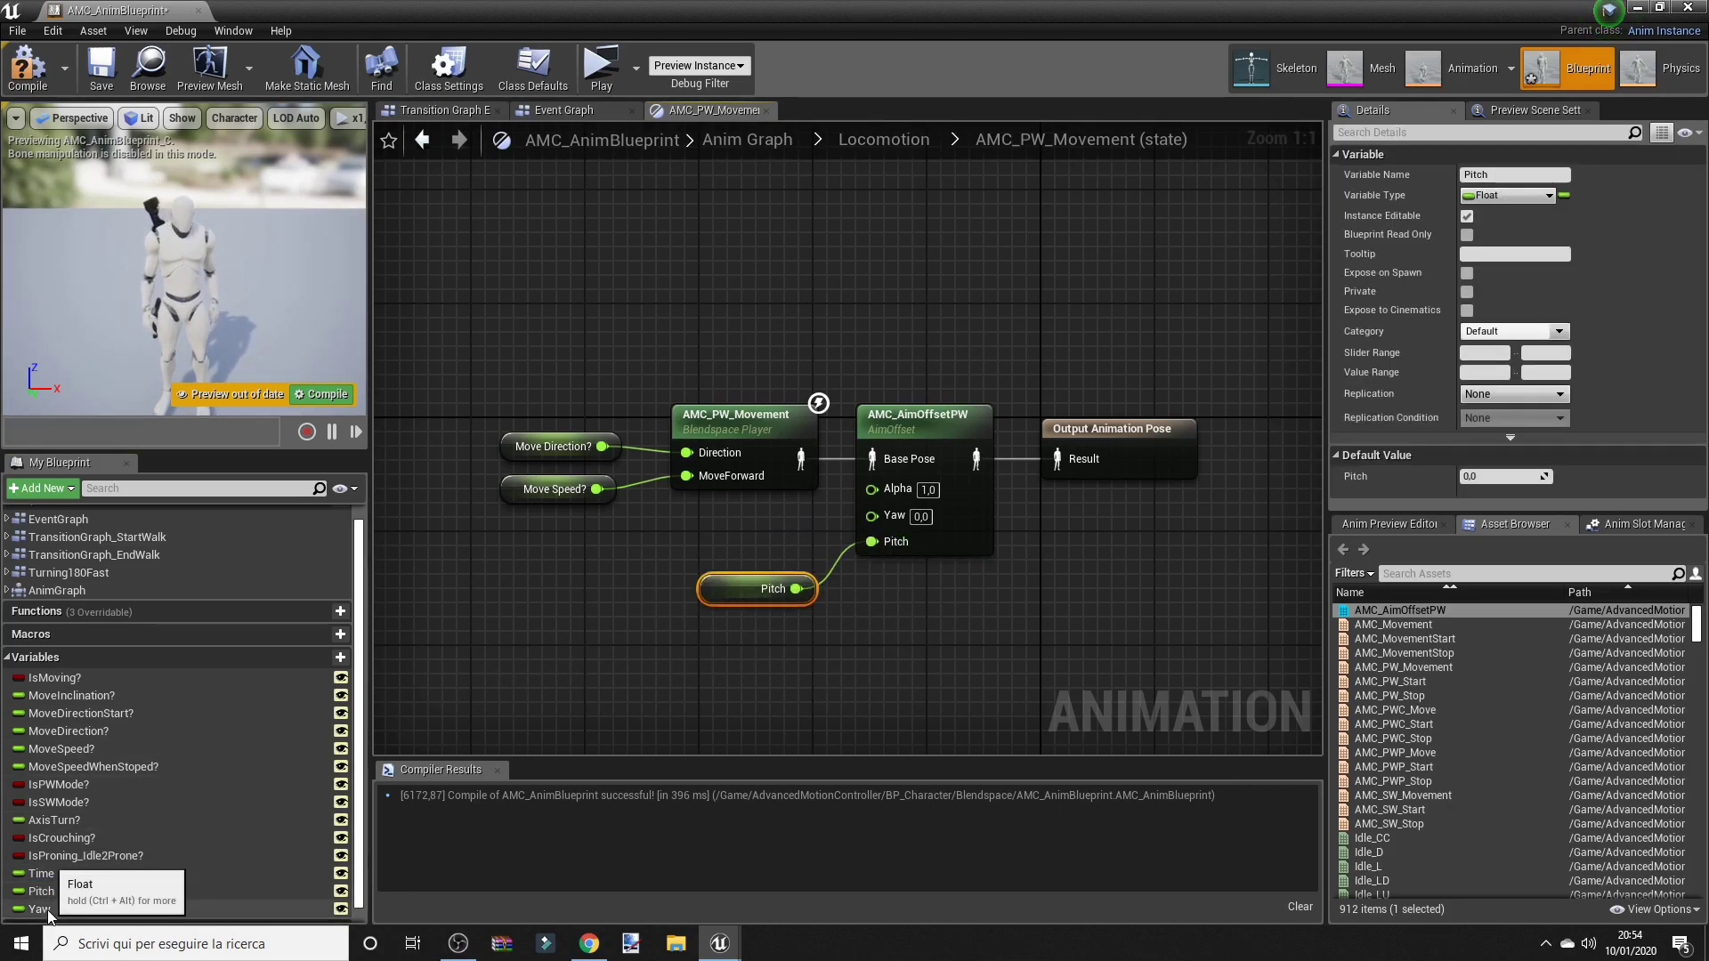
mouse_move(46, 910)
left_mouse_down()
mouse_move(856, 589)
mouse_move(878, 516)
left_mouse_up()
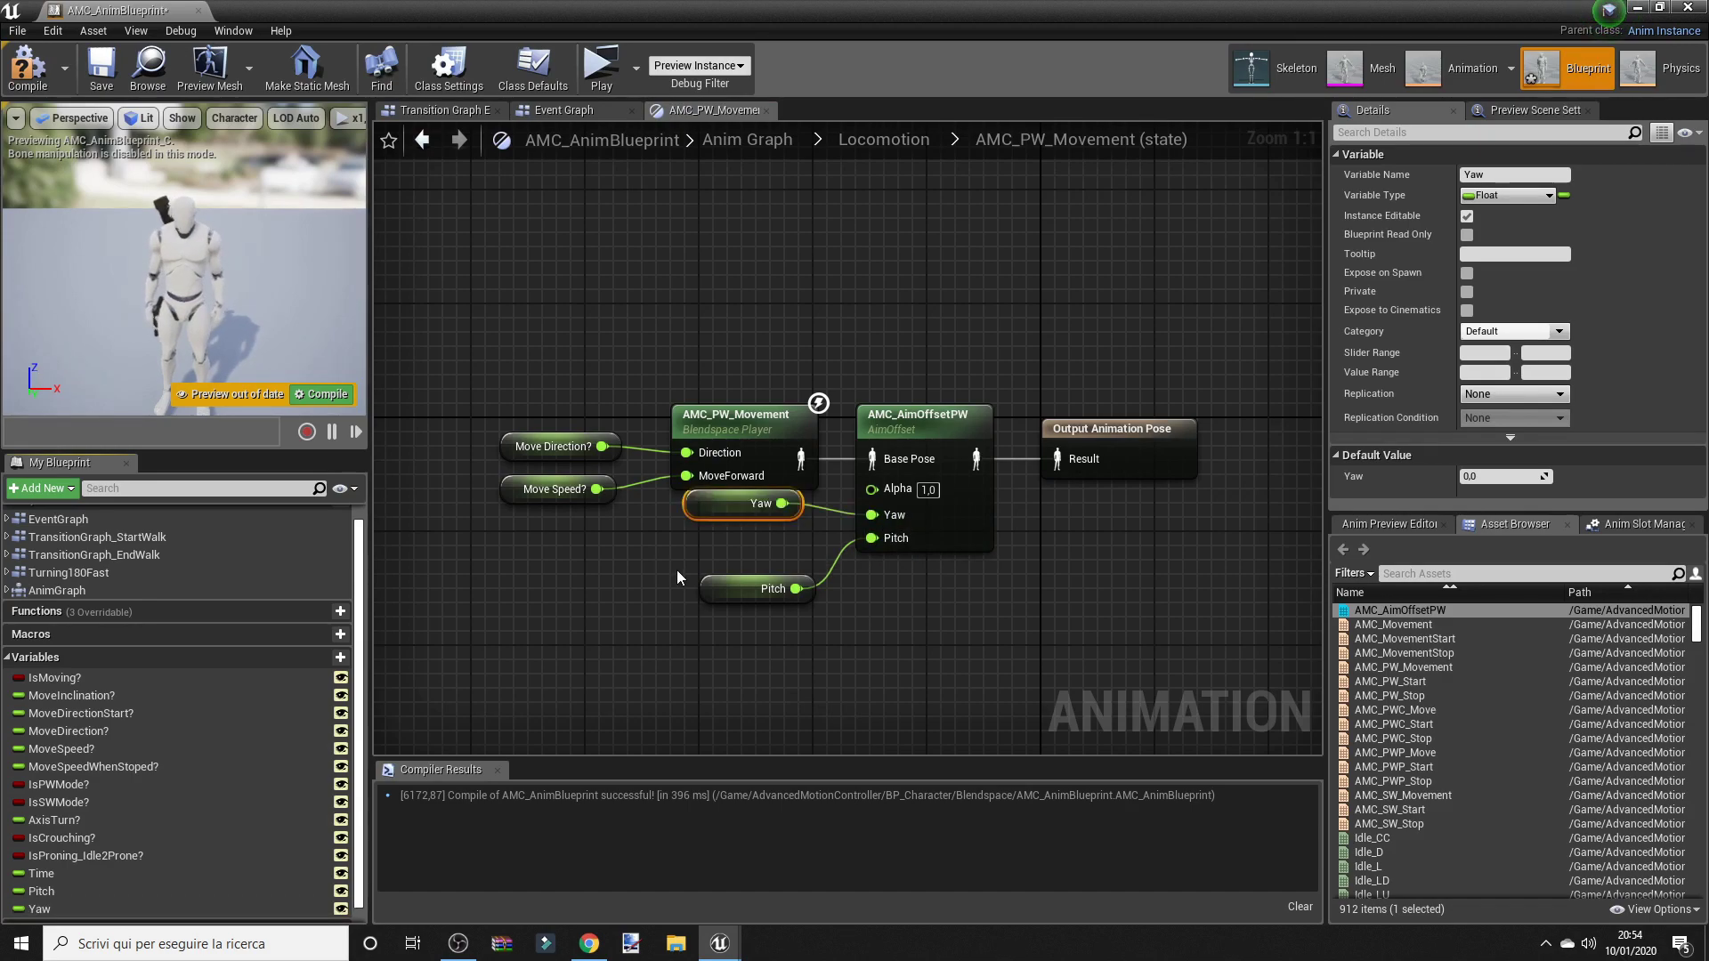
mouse_move(719, 500)
left_mouse_down()
mouse_move(719, 543)
mouse_move(798, 516)
left_mouse_up()
left_click(731, 593)
left_click_drag(744, 568, 744, 554)
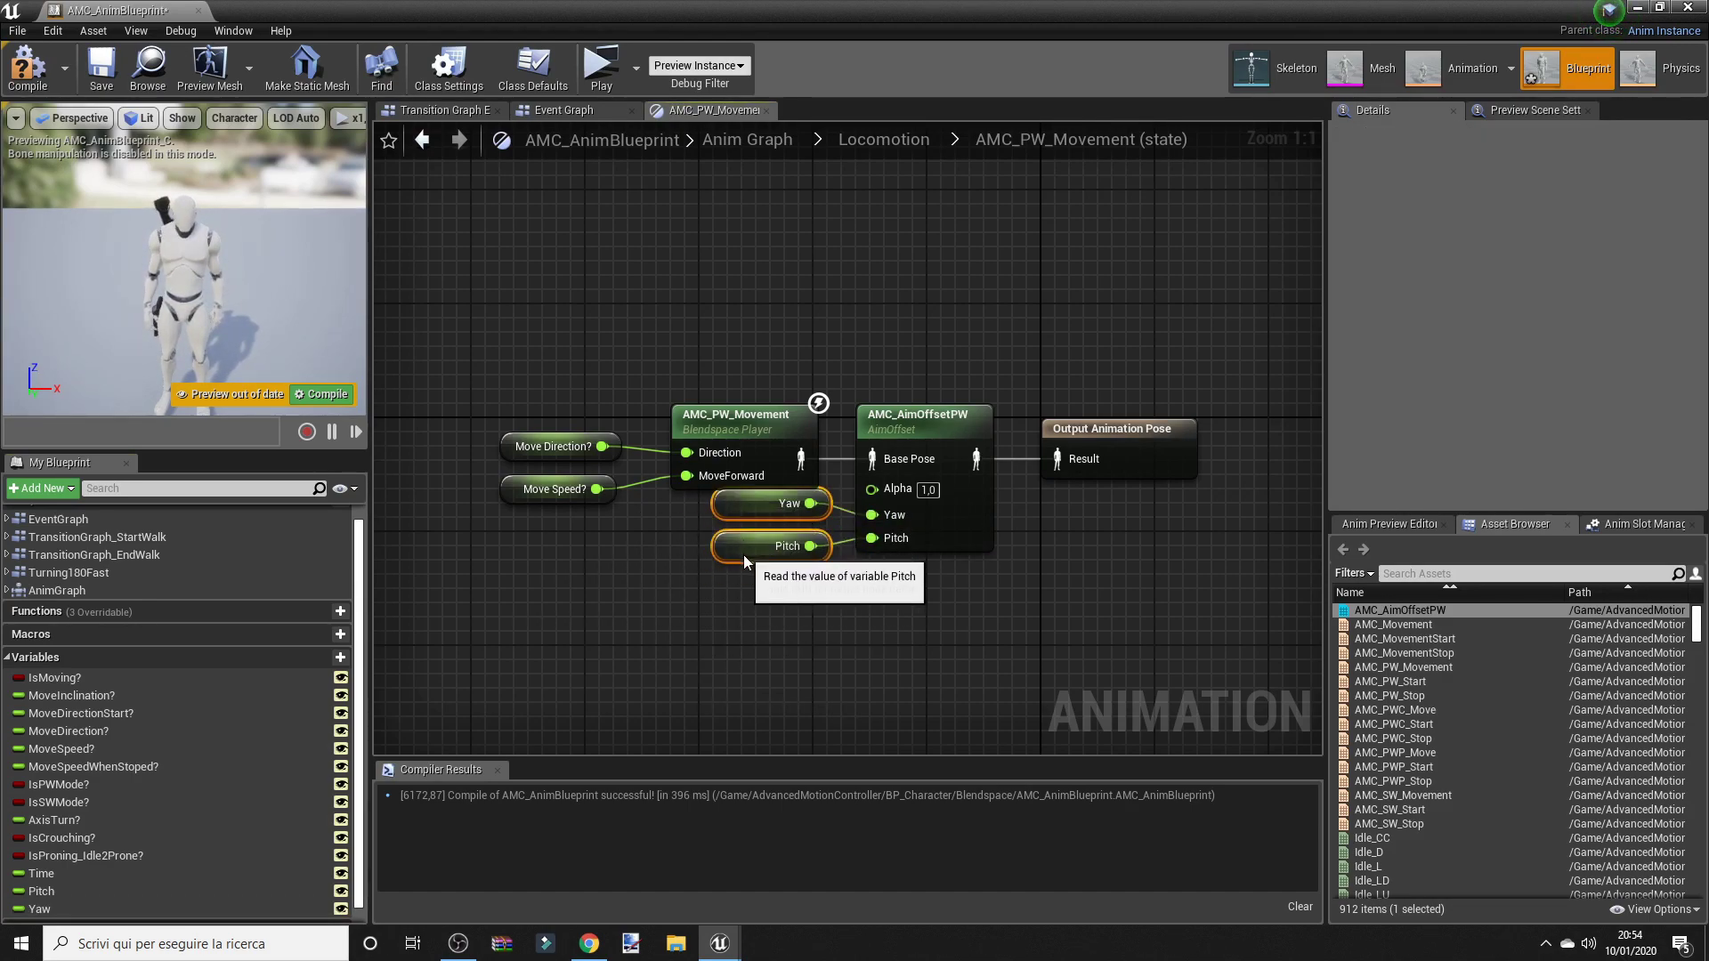
left_click(961, 633)
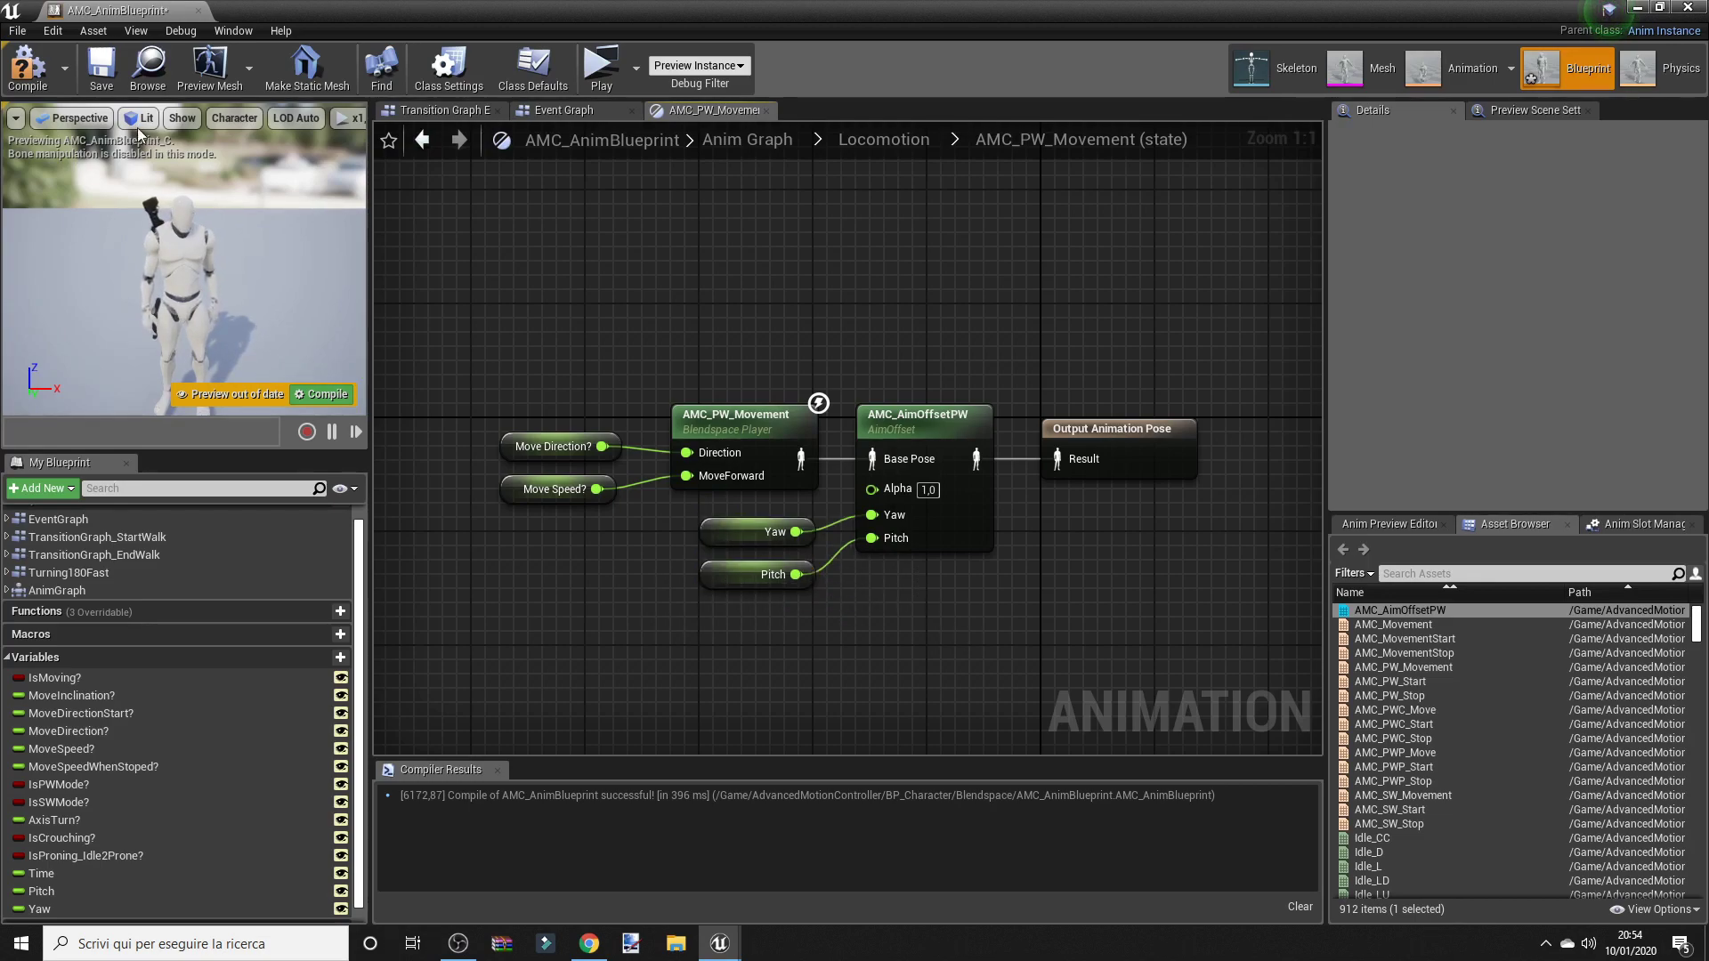
Step: Compile, recheck AMC_PW_Movement from Locomotion, and select the AMC_PW_Stop state
left_click(27, 67)
left_click(924, 142)
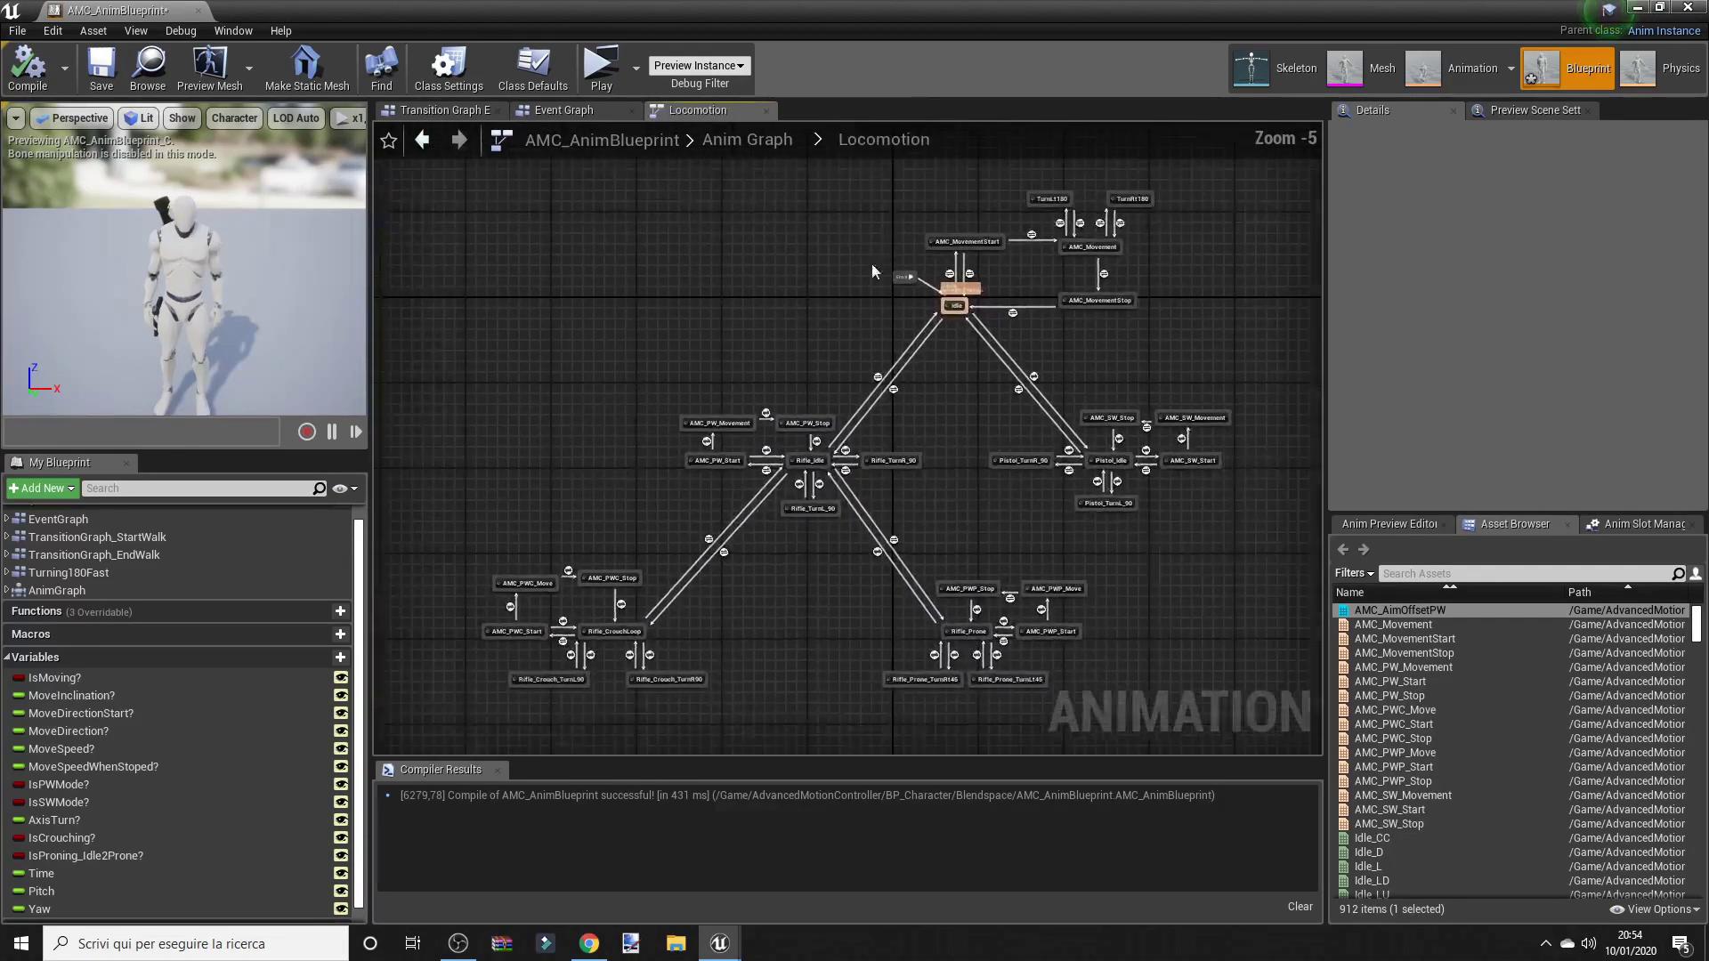
left_click(734, 471)
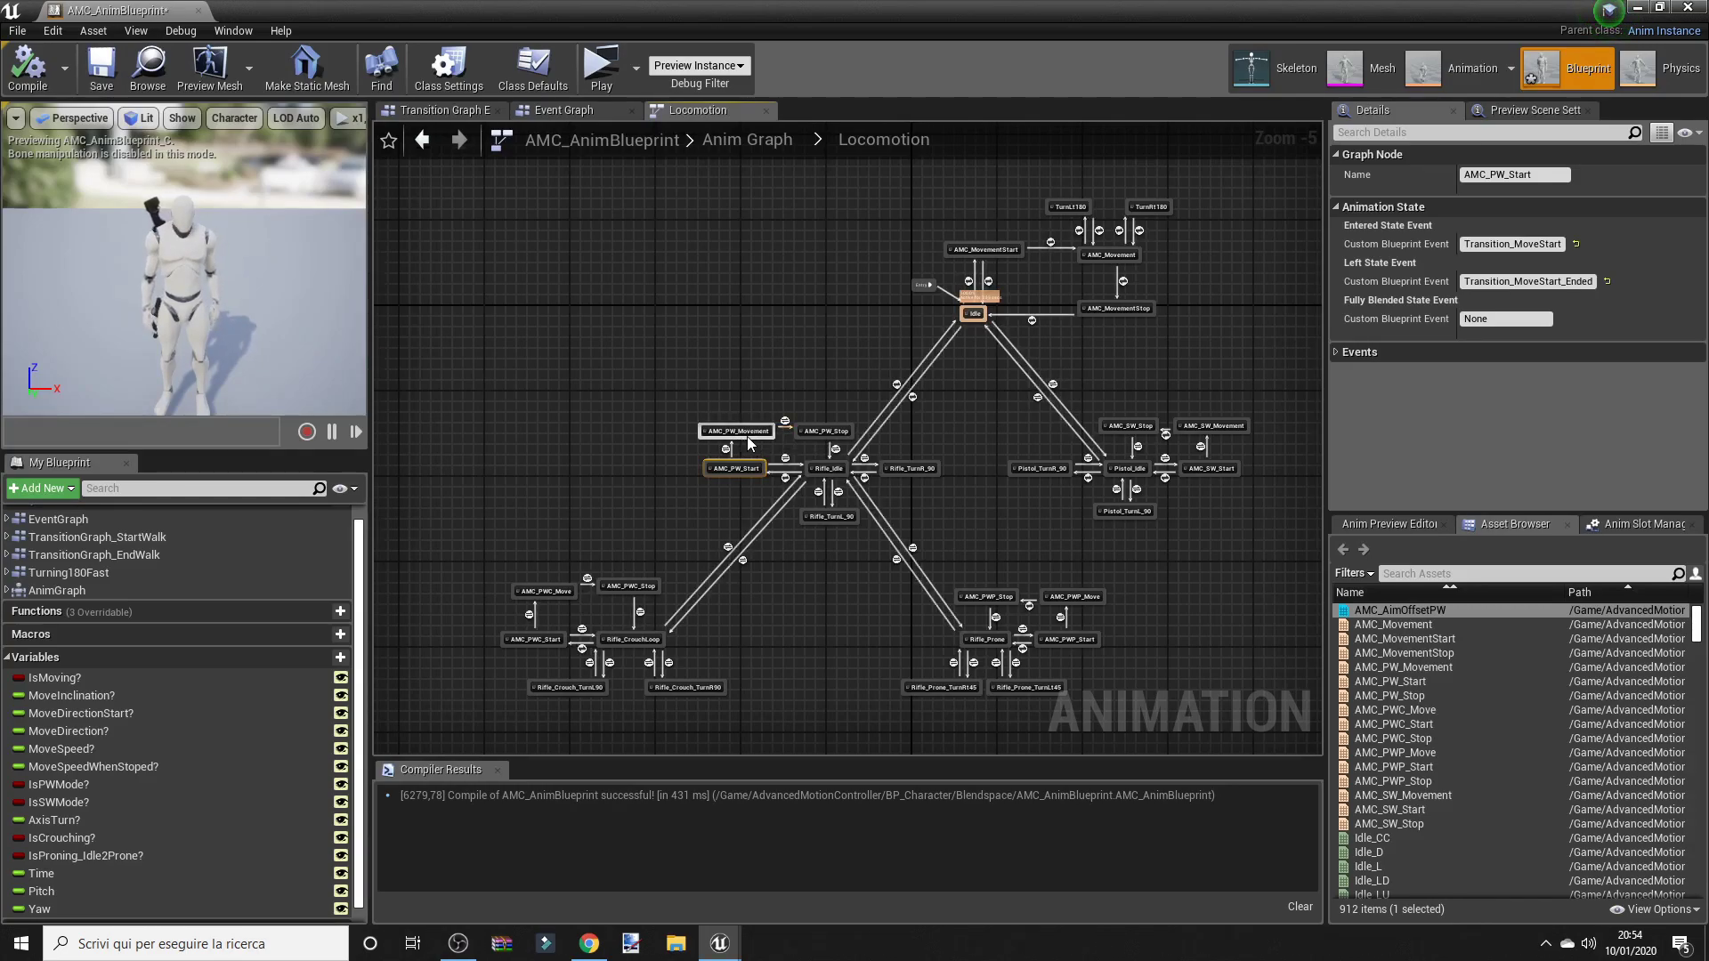
double_click(736, 431)
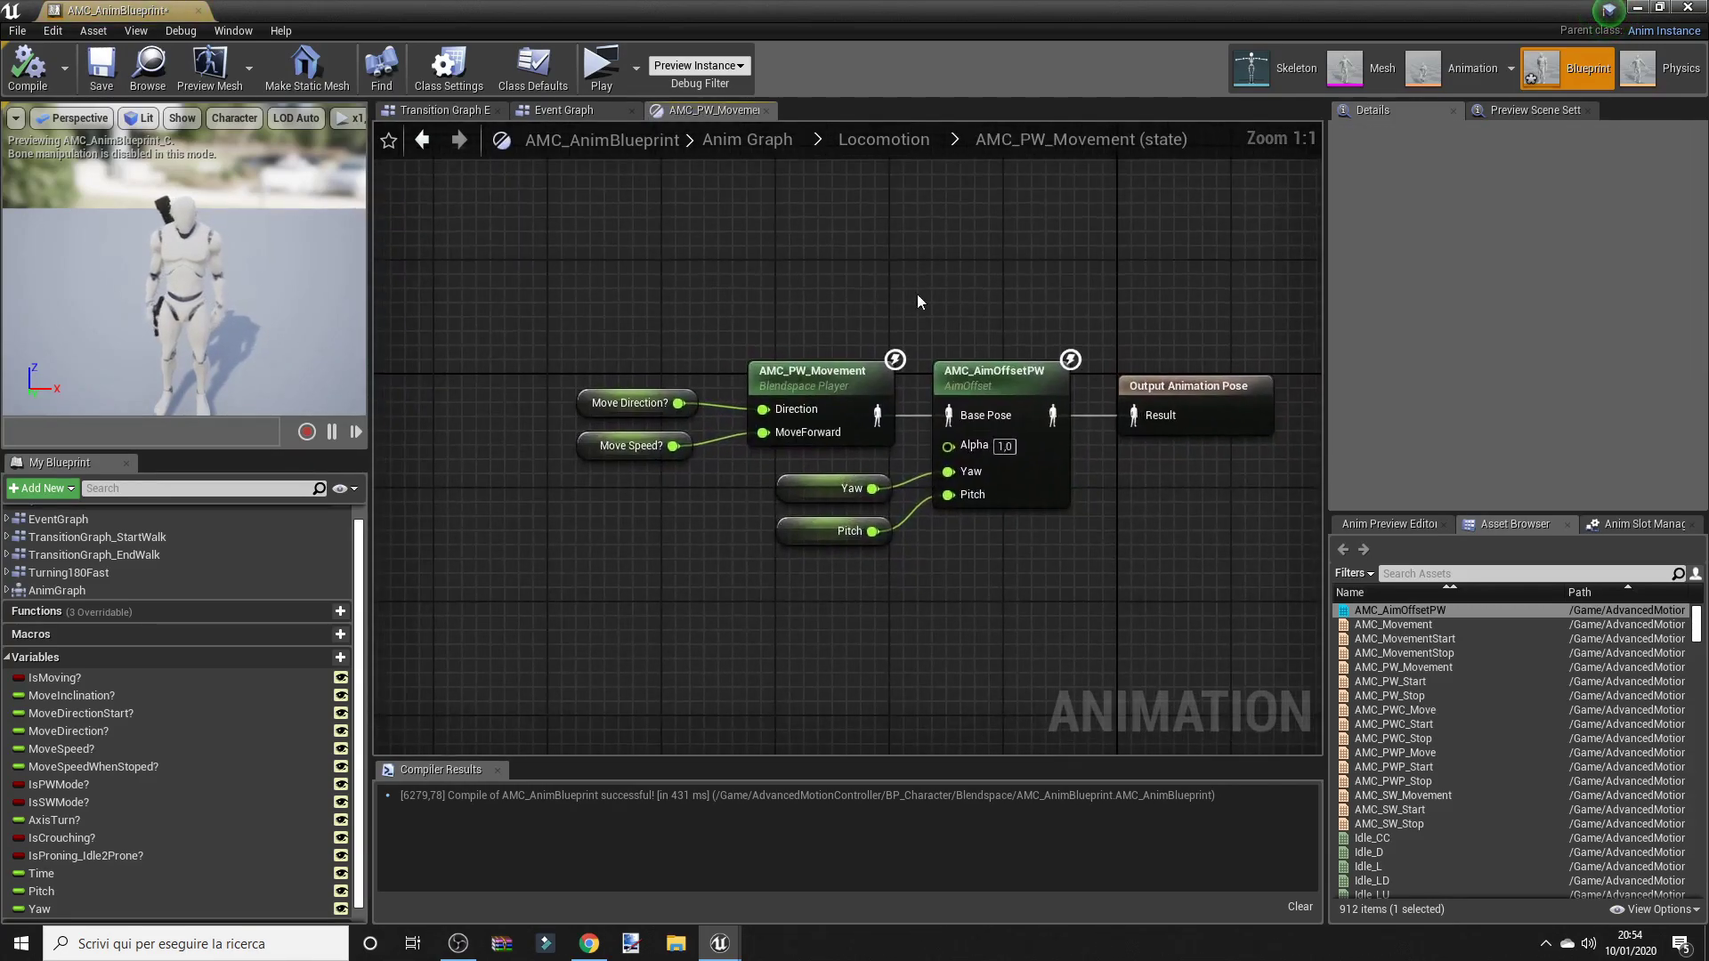
left_click(881, 140)
scroll(858, 355, "up", 3)
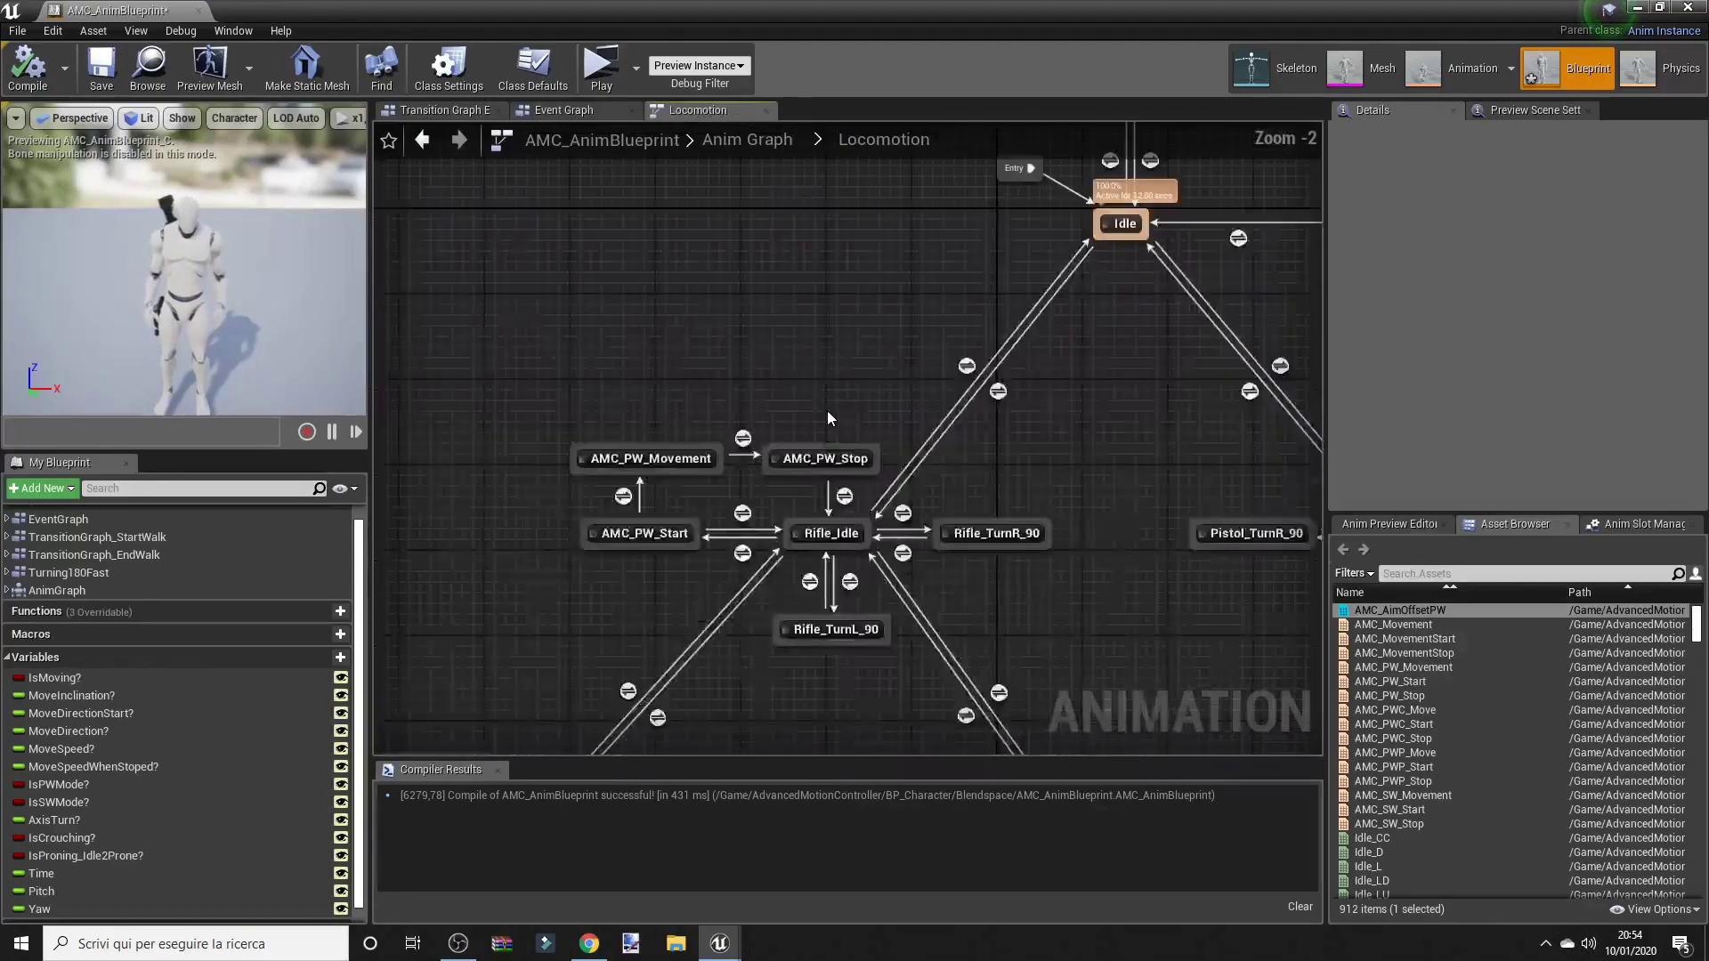
left_click(847, 455)
Step: In AMC_PW_Stop, shift the existing nodes left and feed the stop pose into a new AMC_AimOffsetPW node
double_click(846, 456)
left_click_drag(935, 525, 614, 382)
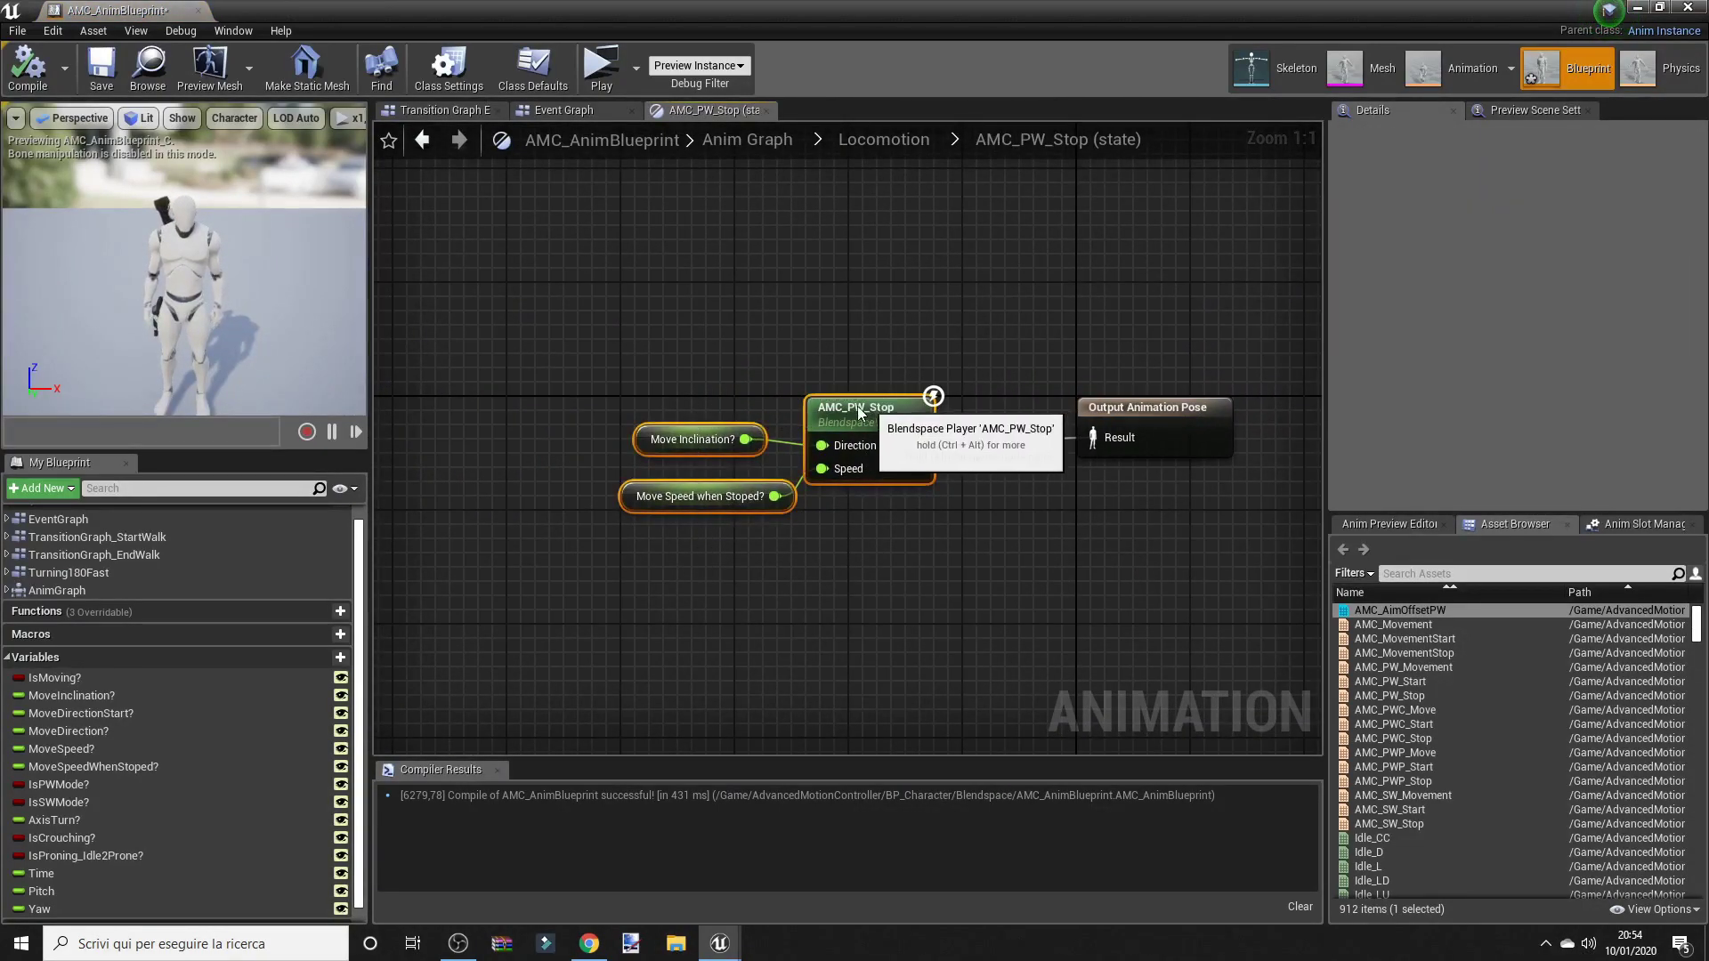
left_click_drag(874, 410, 645, 394)
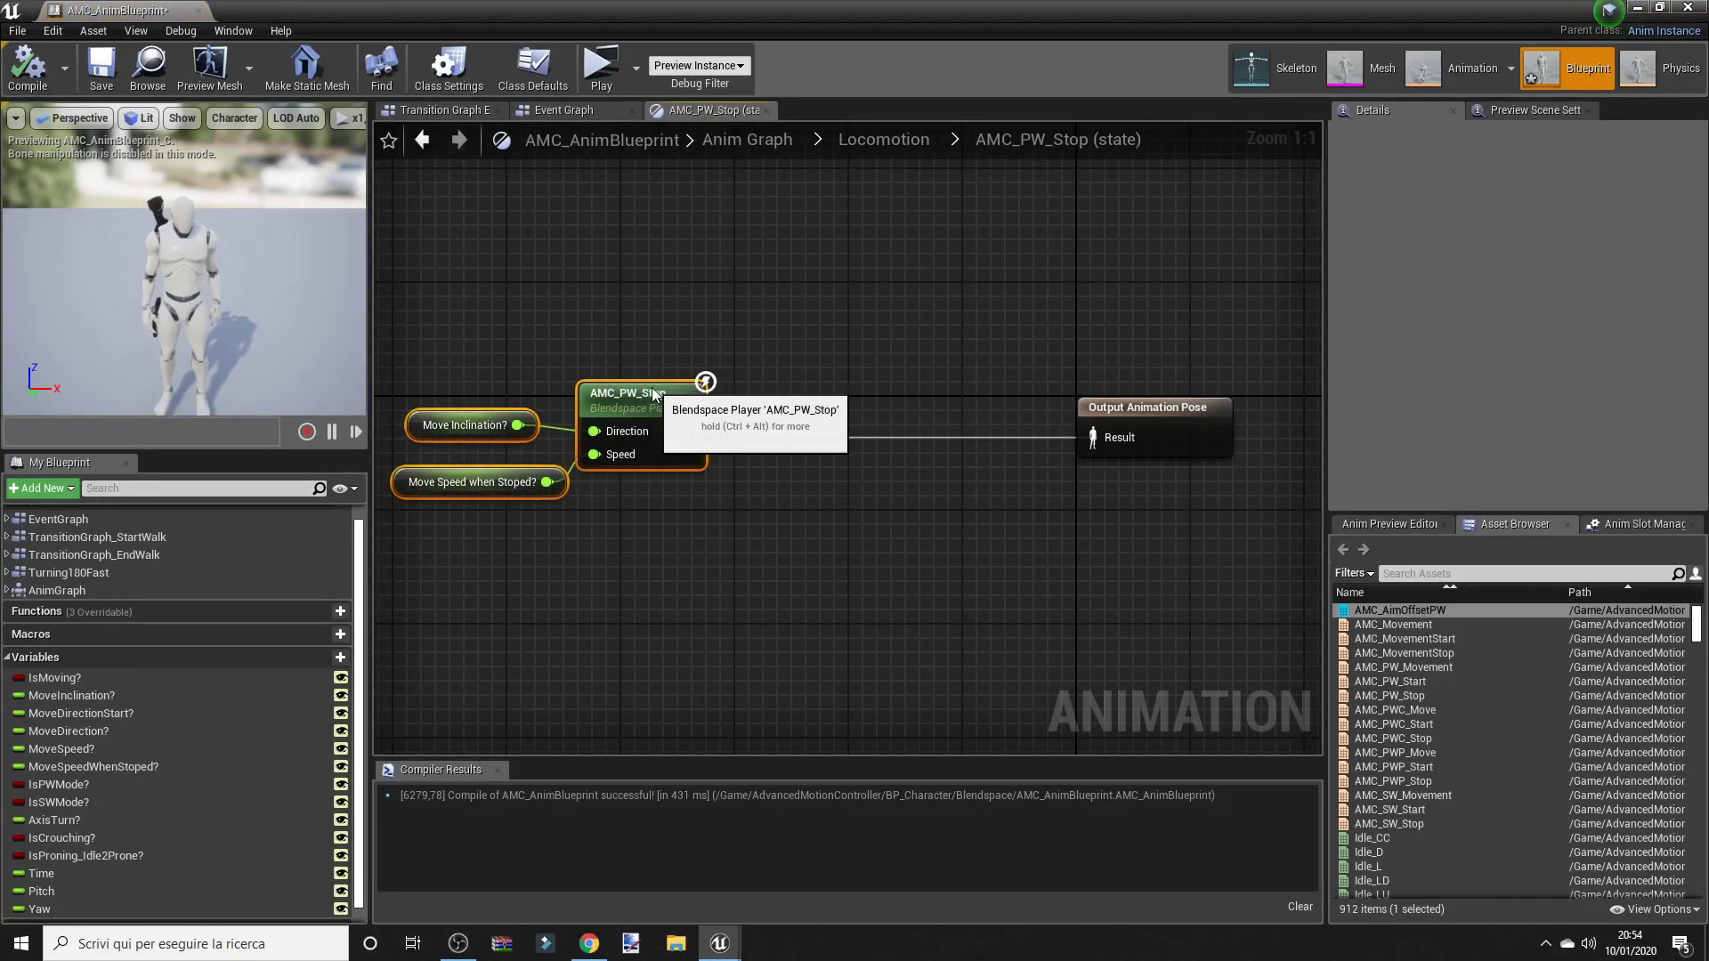
left_click(775, 647)
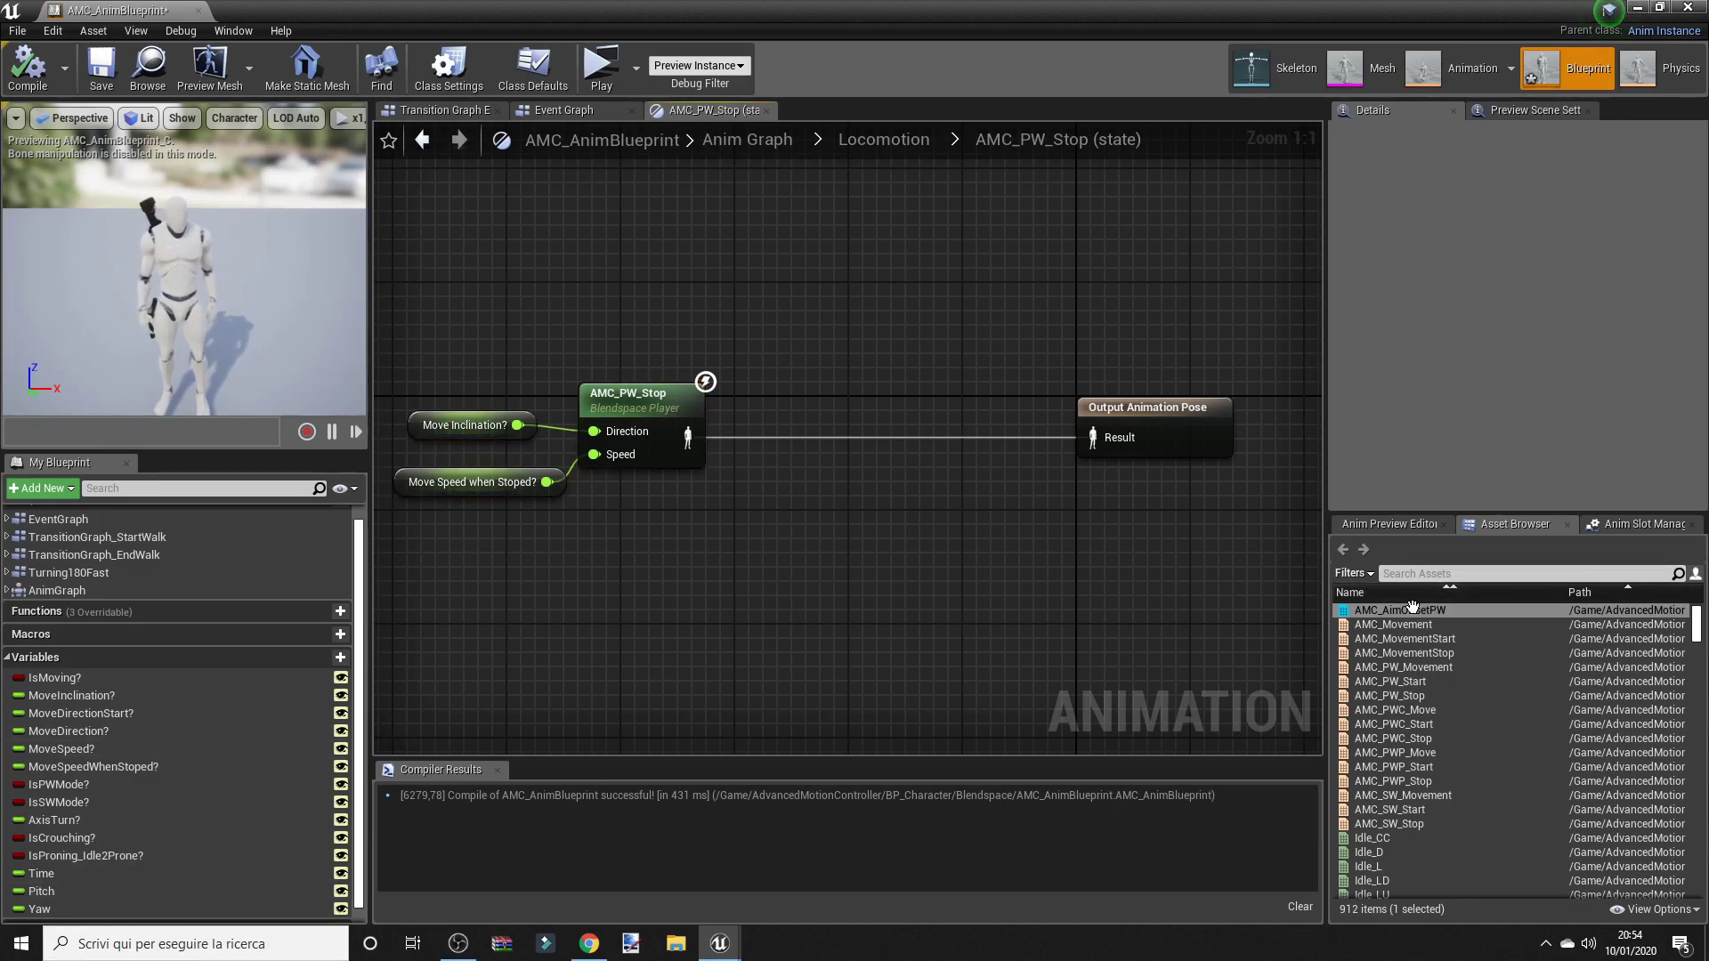
mouse_move(1413, 608)
left_mouse_down()
mouse_move(907, 411)
mouse_move(990, 399)
mouse_move(1083, 442)
left_mouse_up()
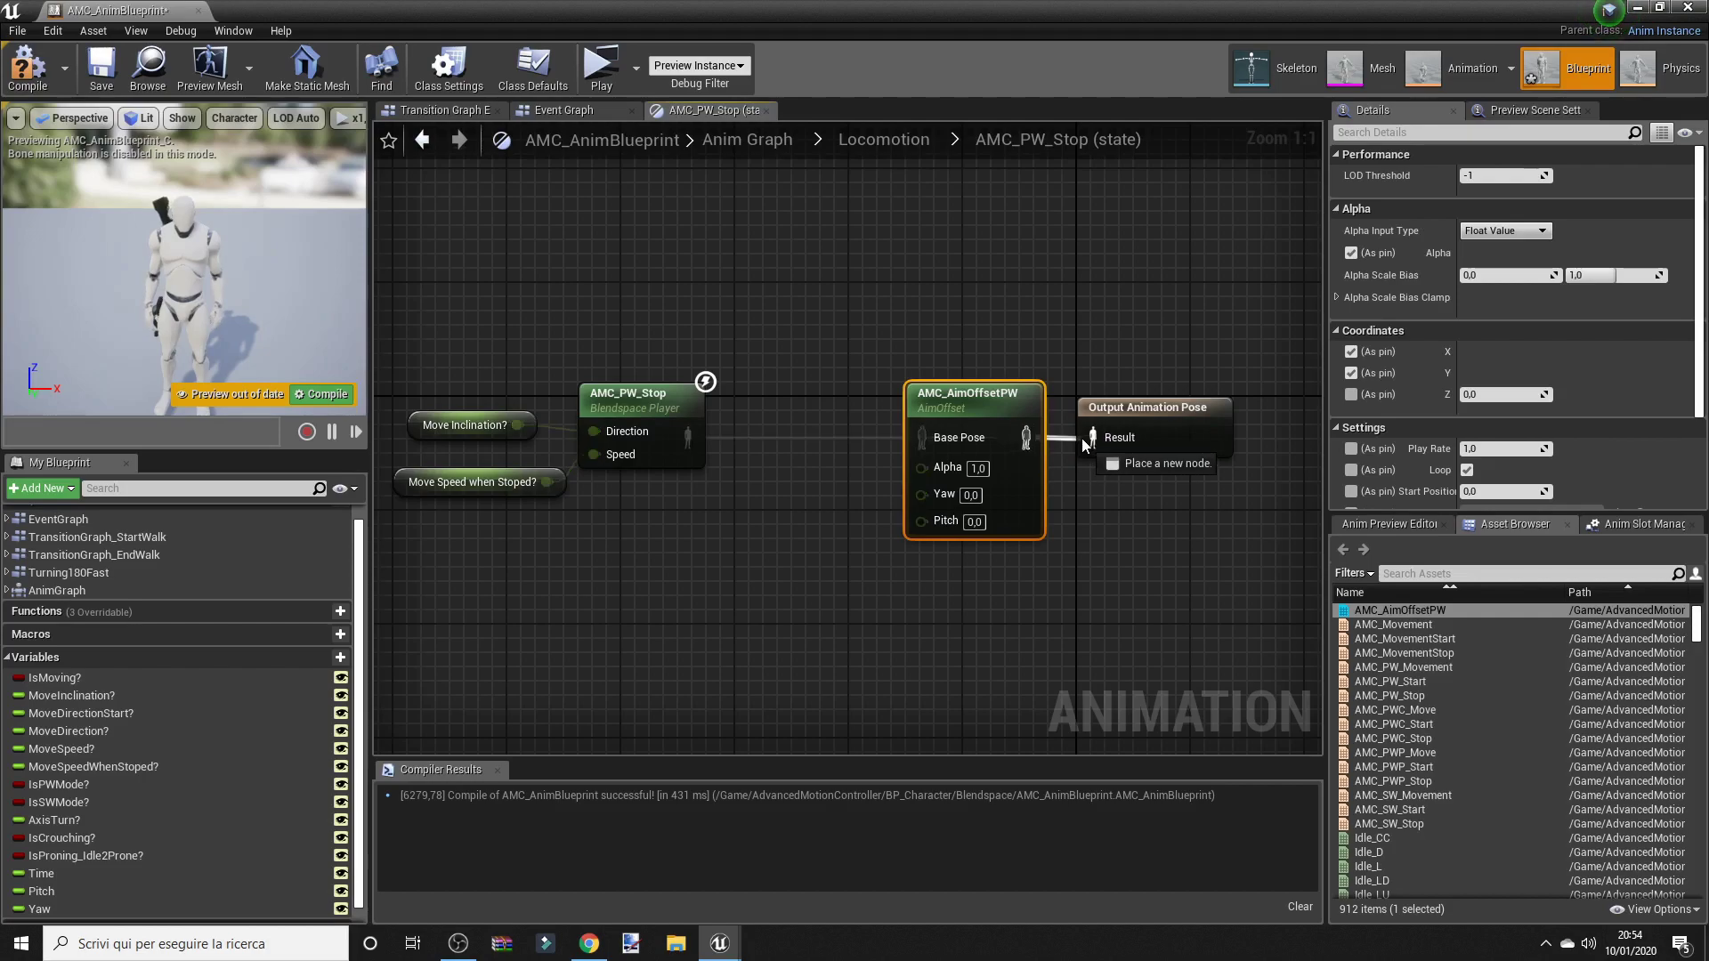
left_click_drag(687, 436, 897, 438)
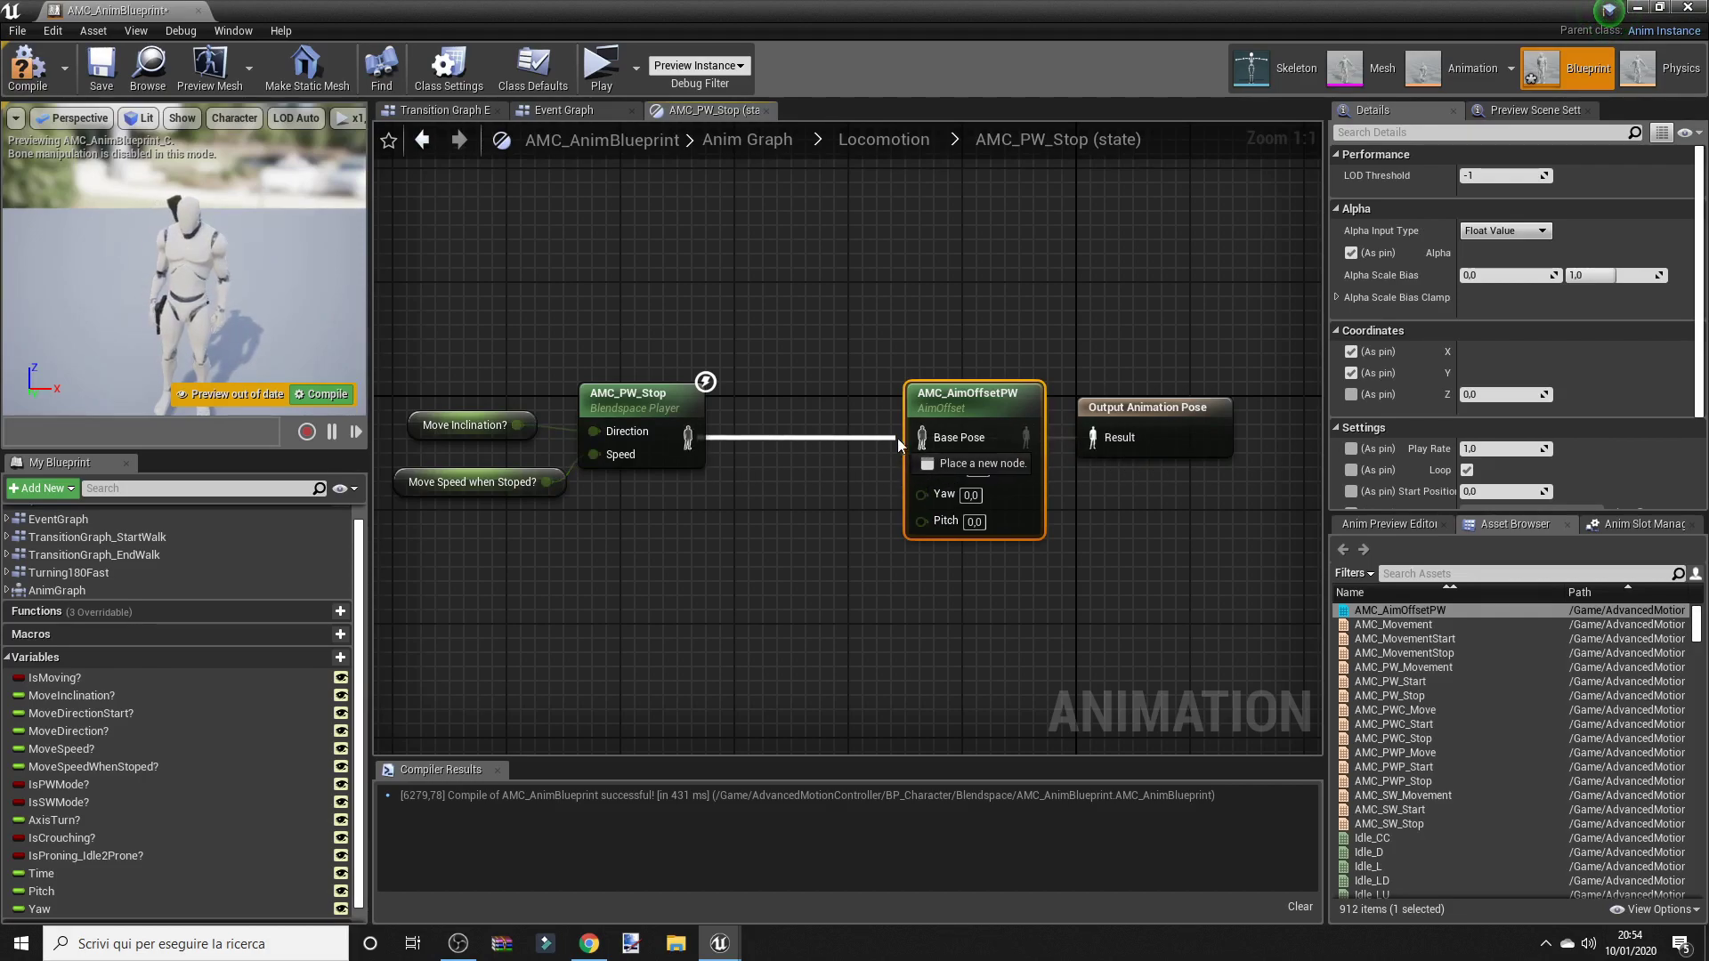
left_click(486, 492)
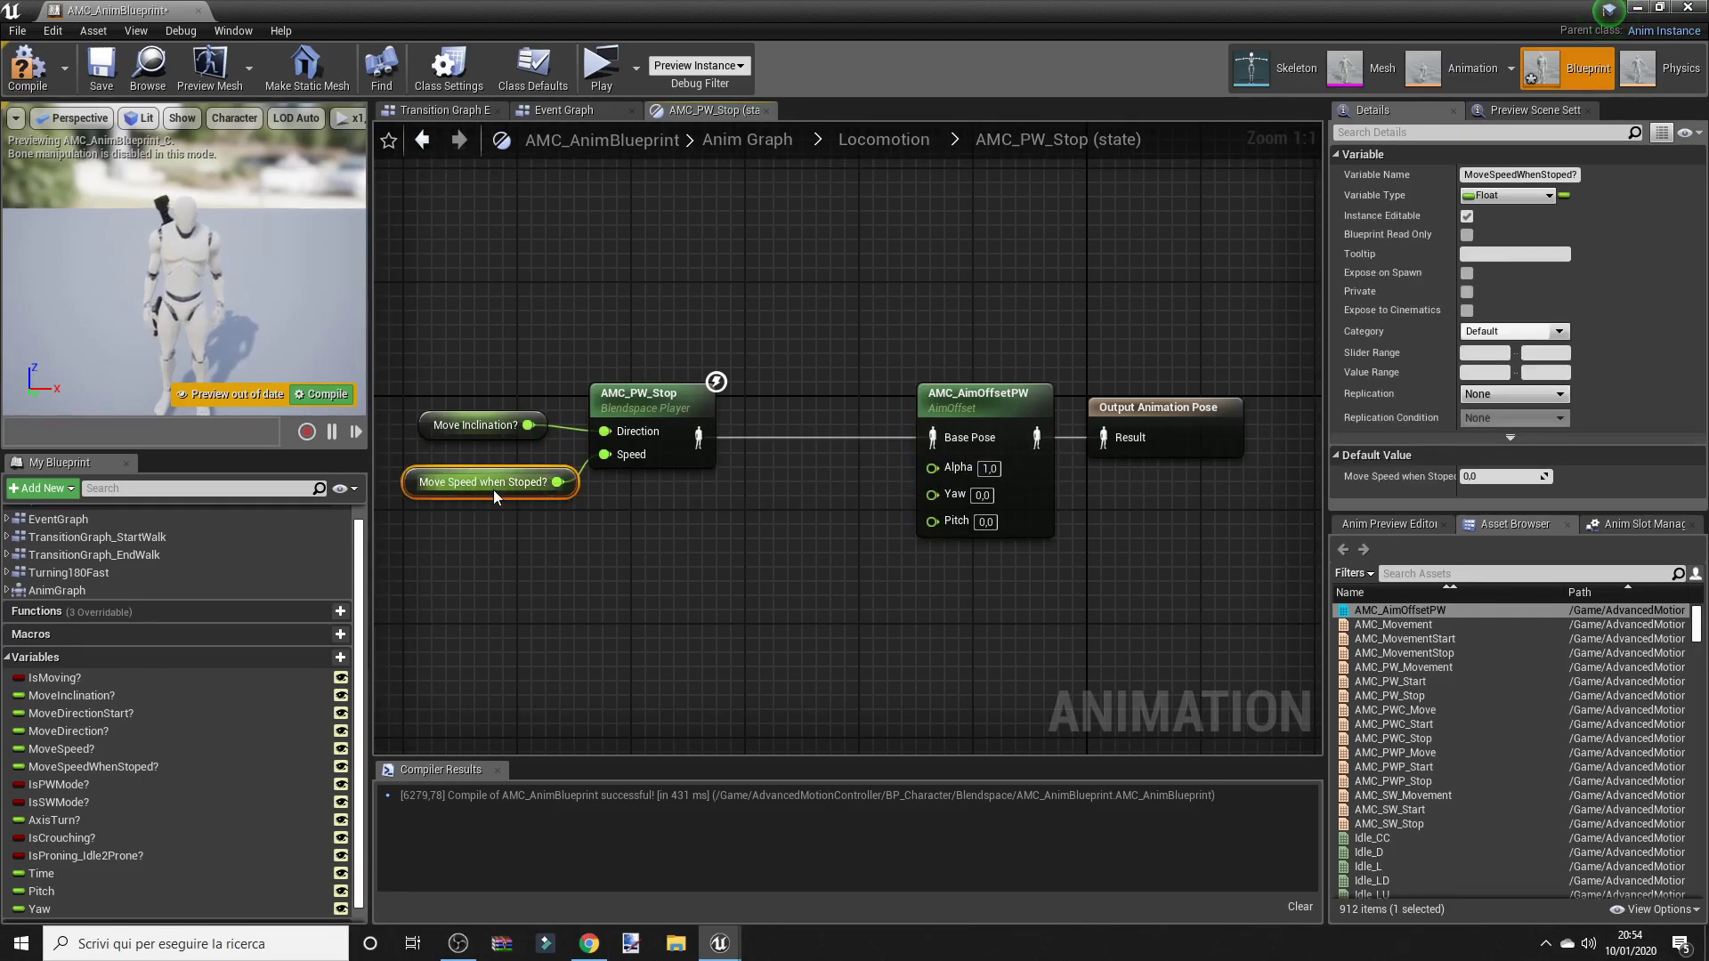
mouse_move(495, 494)
left_mouse_down()
mouse_move(469, 489)
mouse_move(650, 414)
mouse_move(833, 405)
left_mouse_up()
left_click(979, 499)
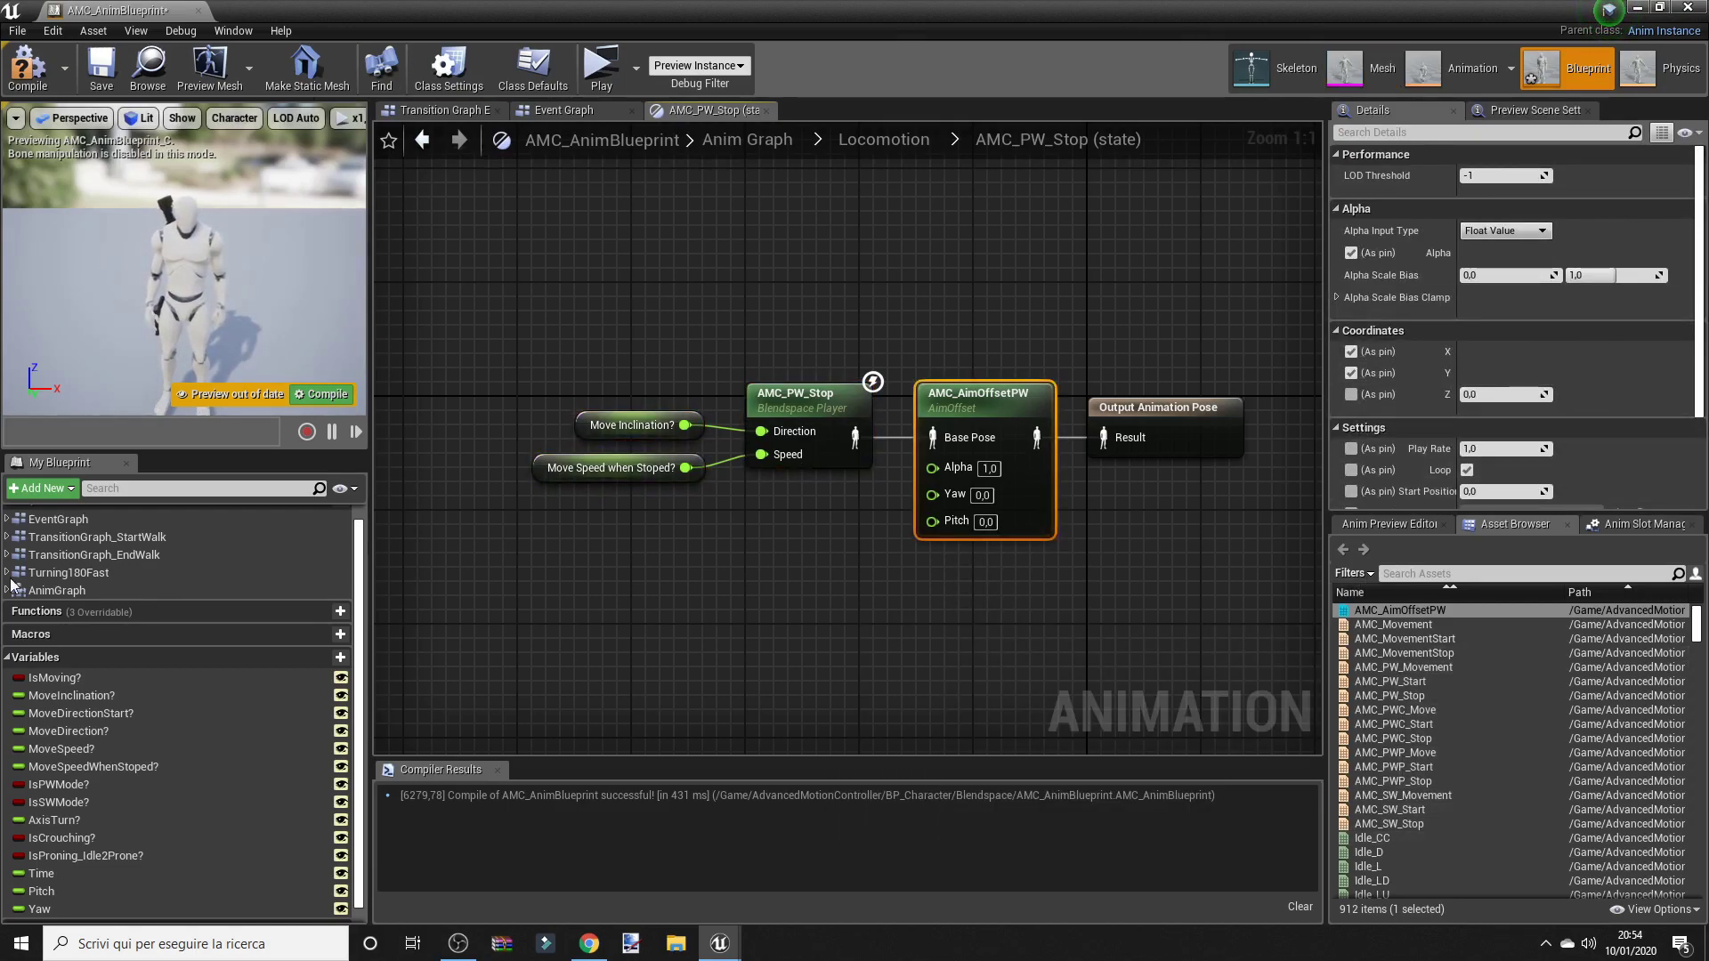
Step: Wire Pitch and Yaw getters into the aim offset's Pitch and Yaw inputs
left_click_drag(41, 891, 944, 524)
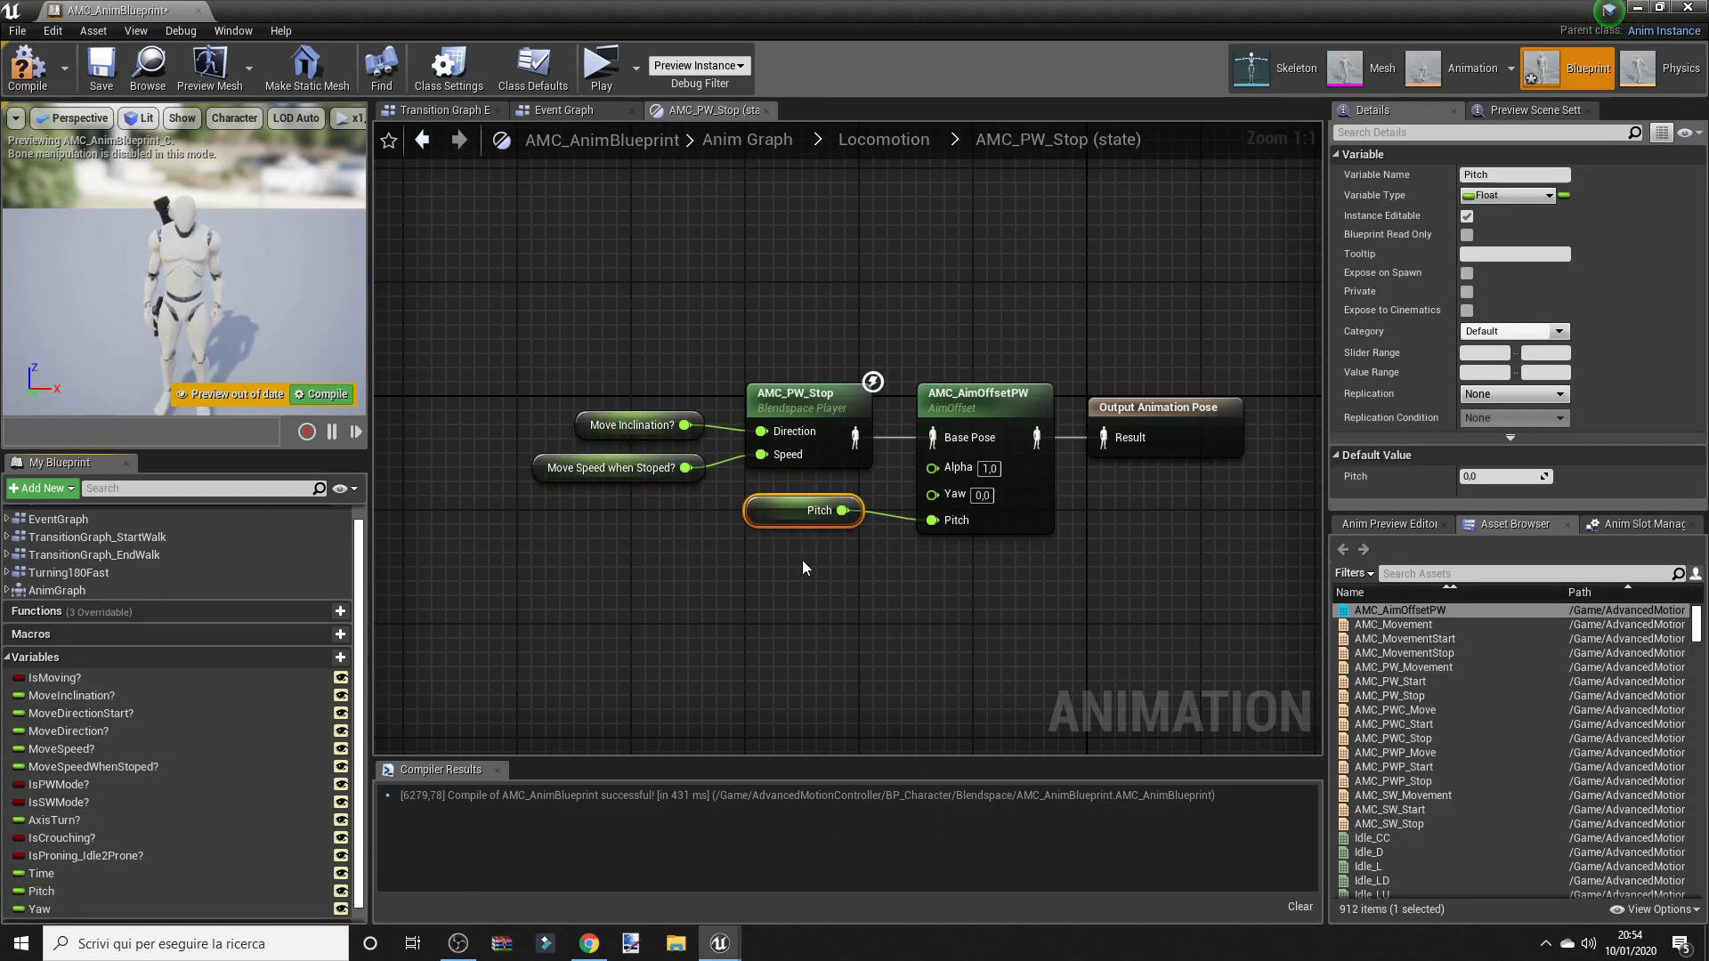
left_click_drag(763, 511, 763, 568)
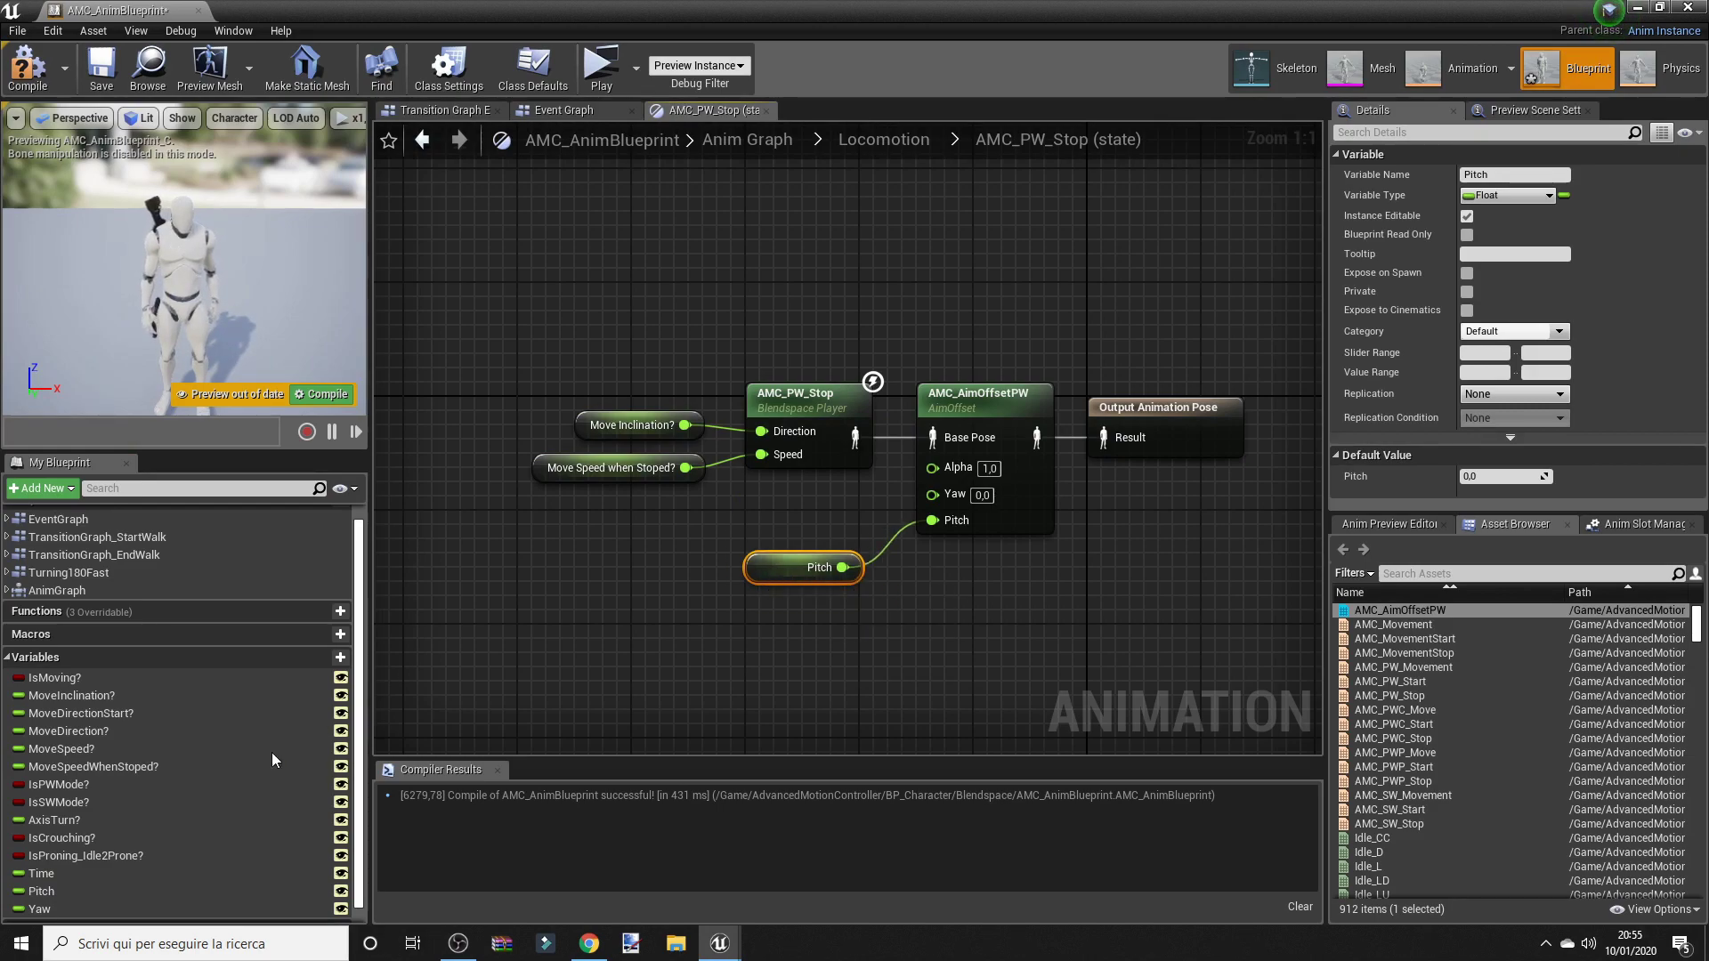
left_click_drag(39, 909, 941, 492)
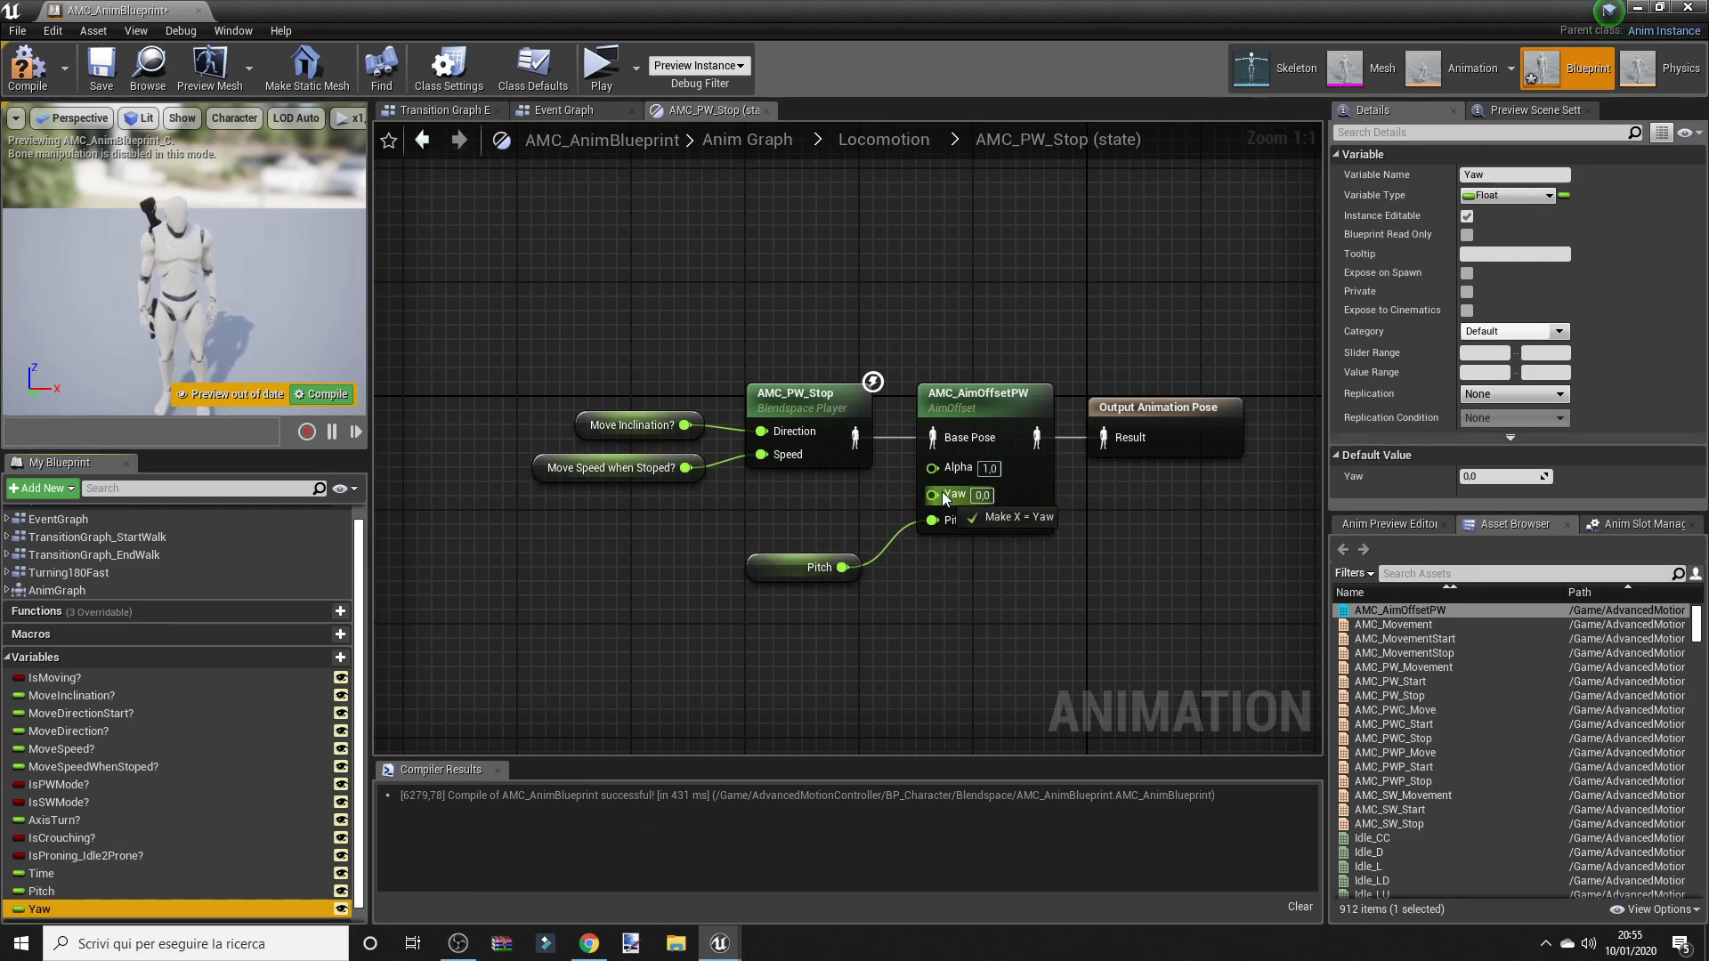
left_click_drag(776, 488, 776, 527)
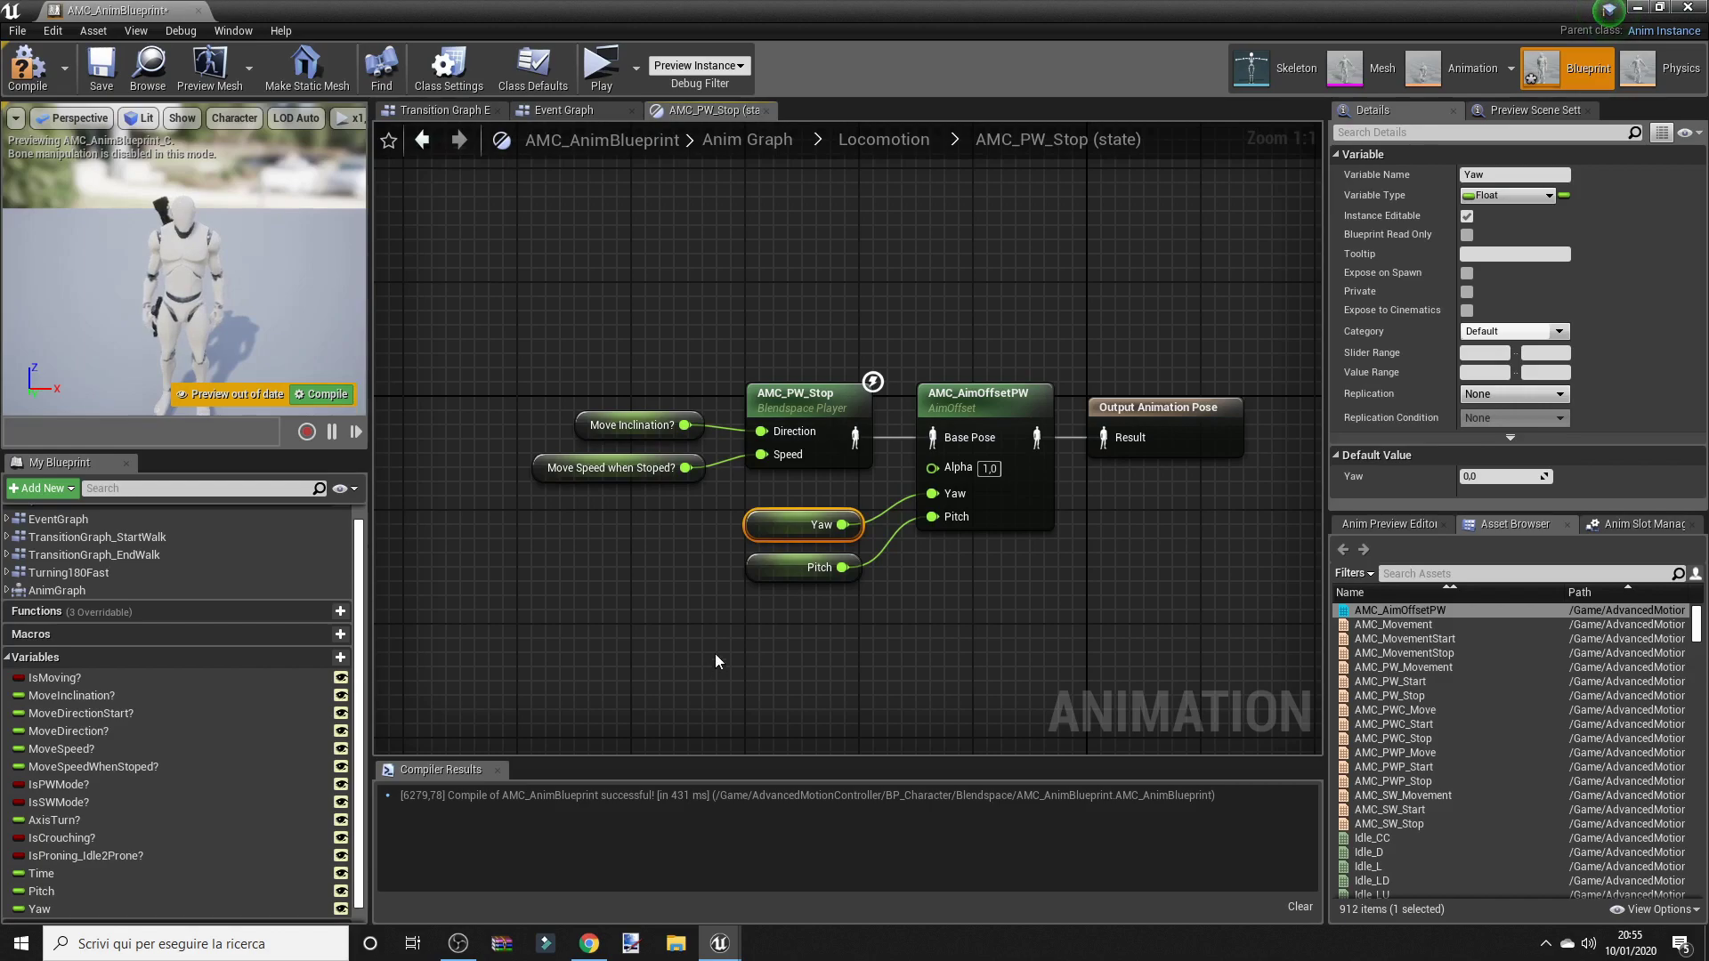
mouse_move(719, 662)
left_mouse_down()
mouse_move(774, 521)
mouse_move(807, 559)
left_mouse_up()
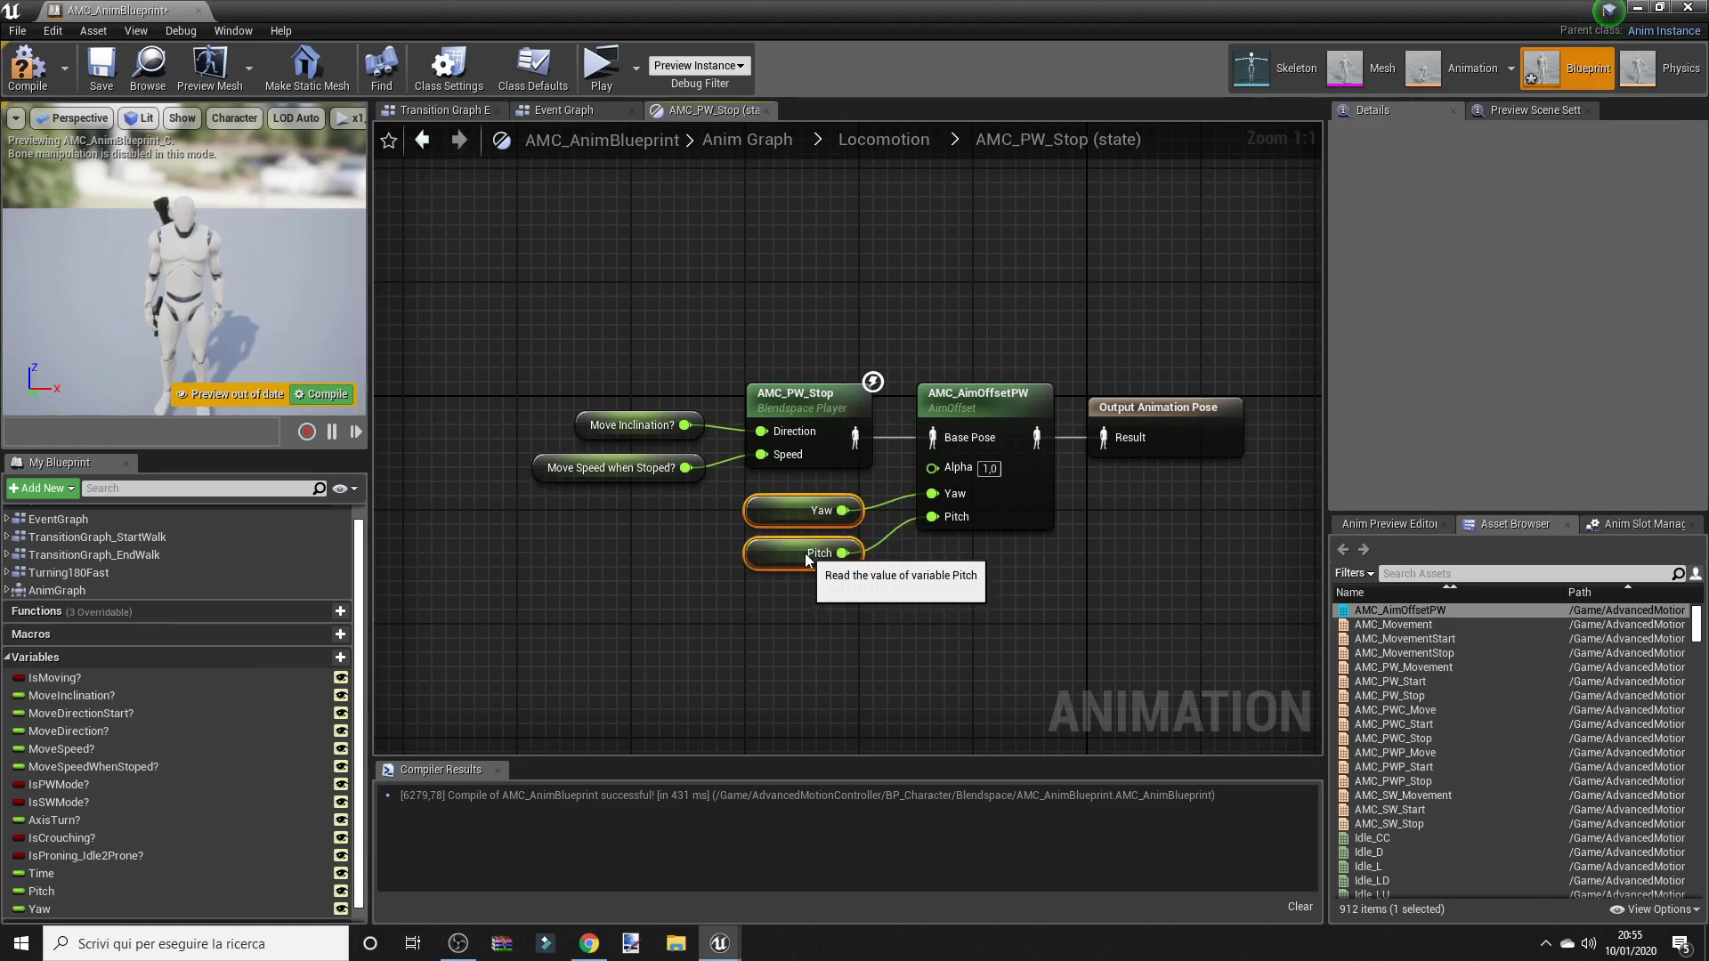
Step: Compile and save the animation blueprint, then go back to the Locomotion state machine
left_click(765, 285)
left_click(26, 66)
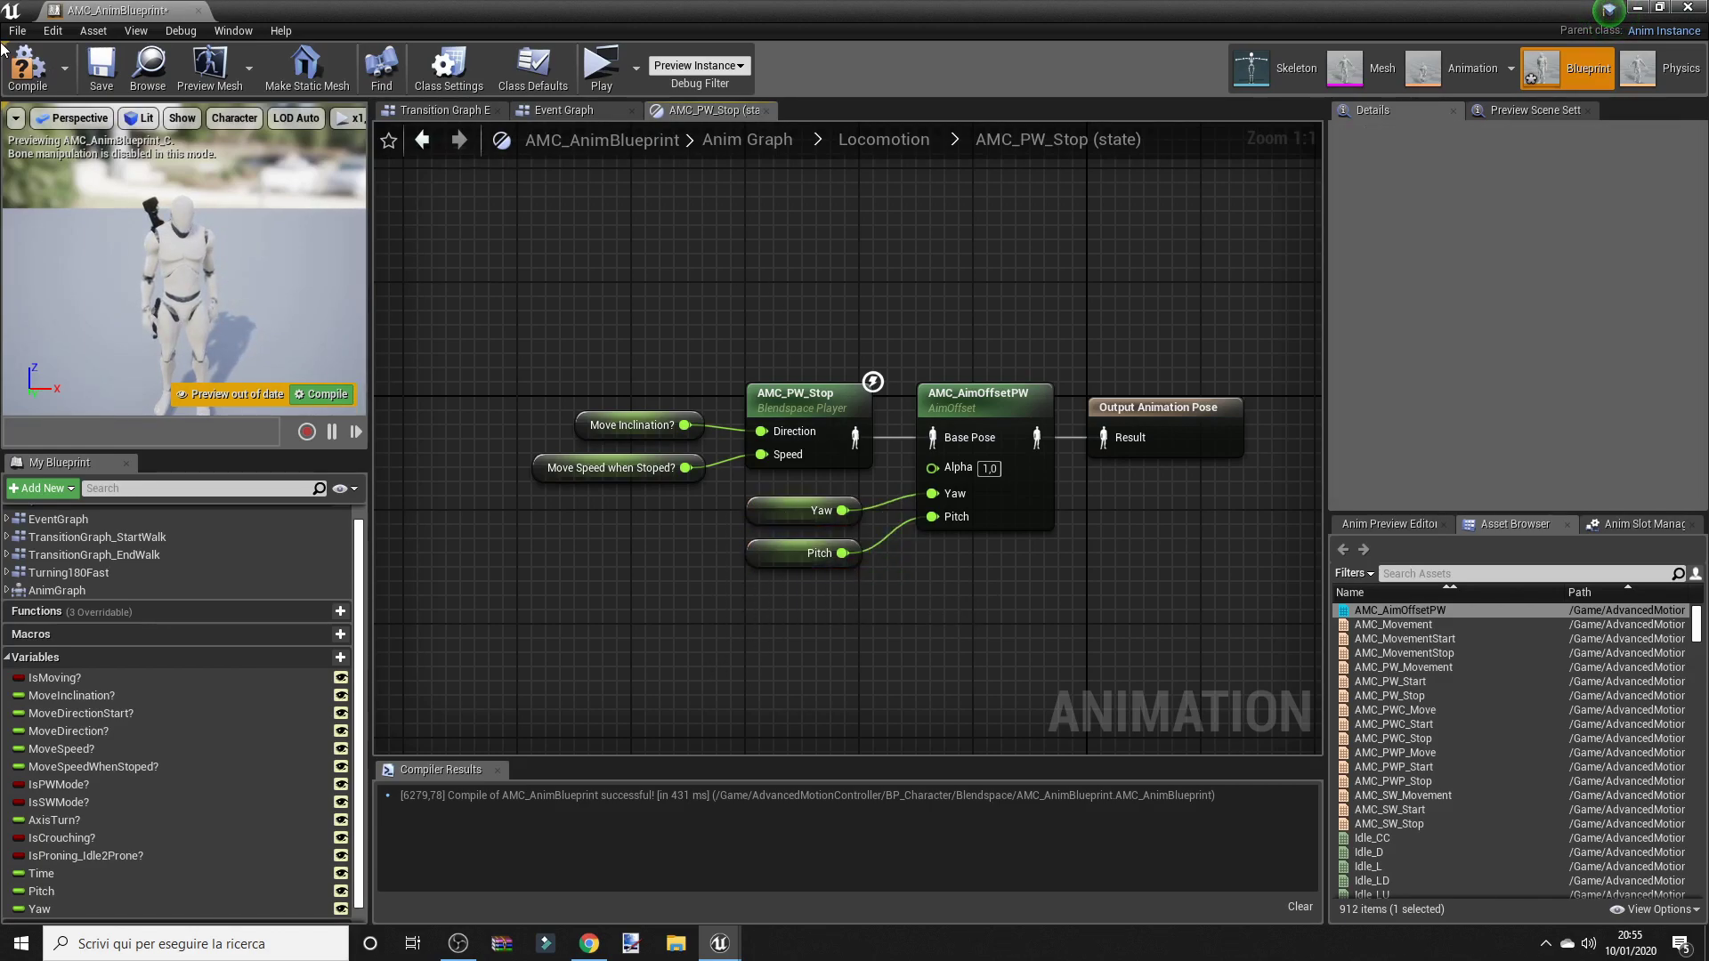
left_click(93, 63)
left_click(911, 137)
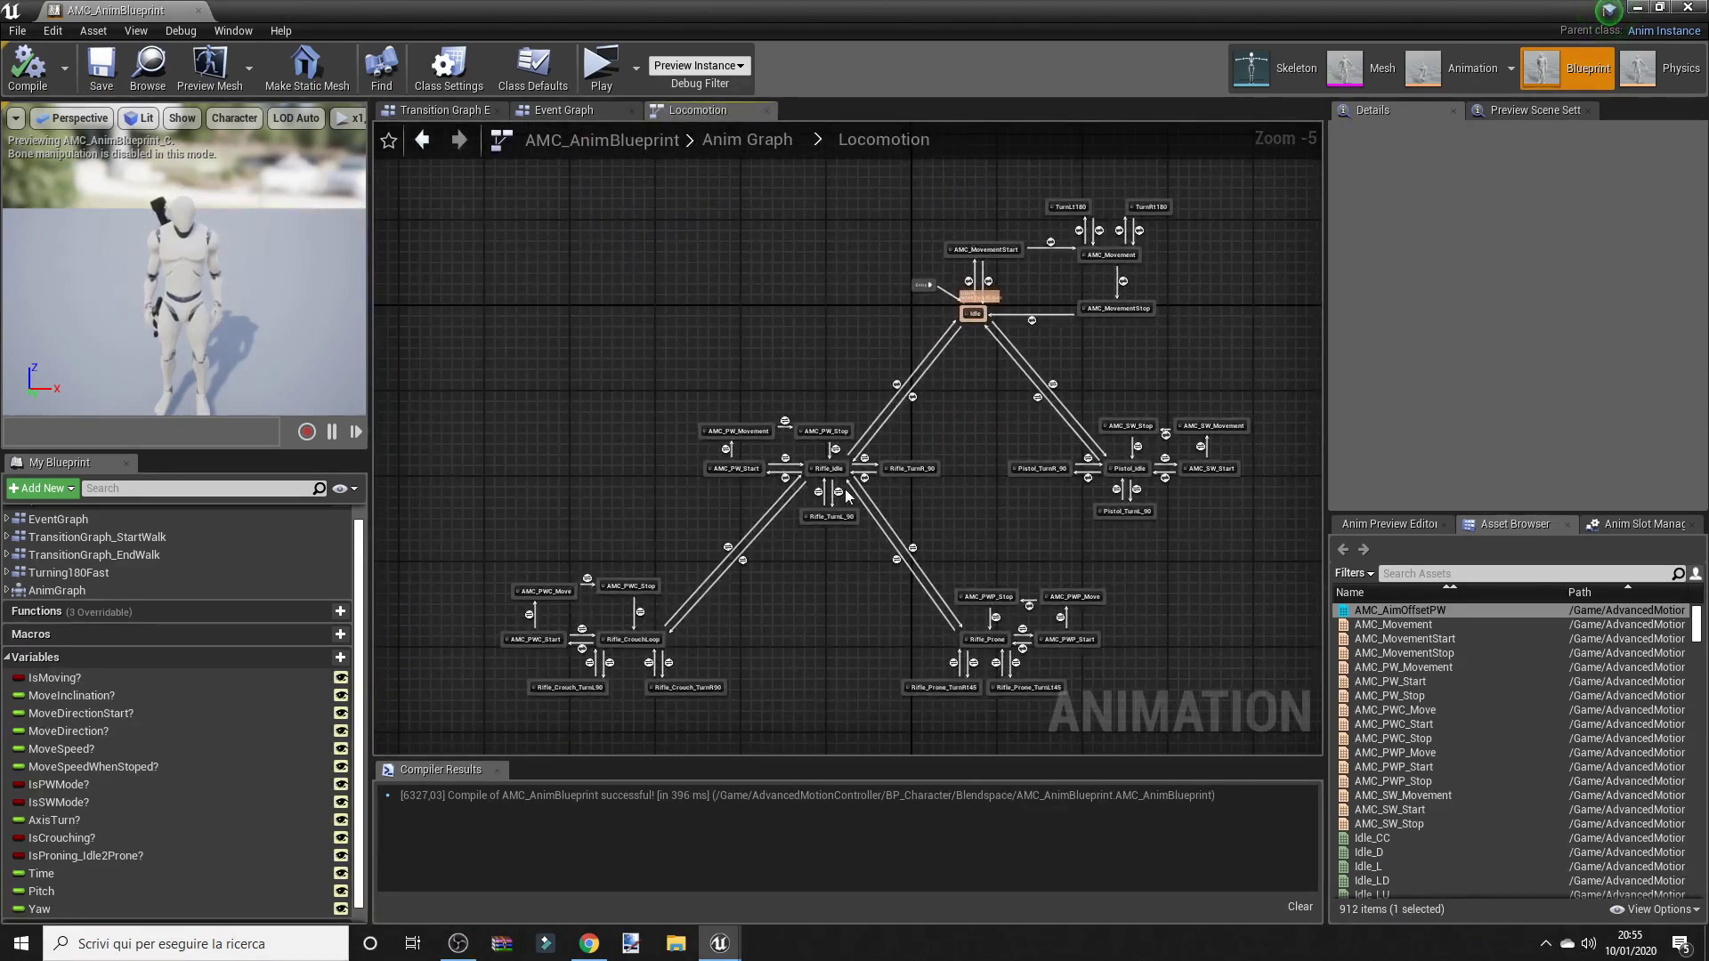
Step: In Rifle_TurnR_90, add AMC_AimOffsetPW after the Play node and connect it to the output pose
double_click(908, 469)
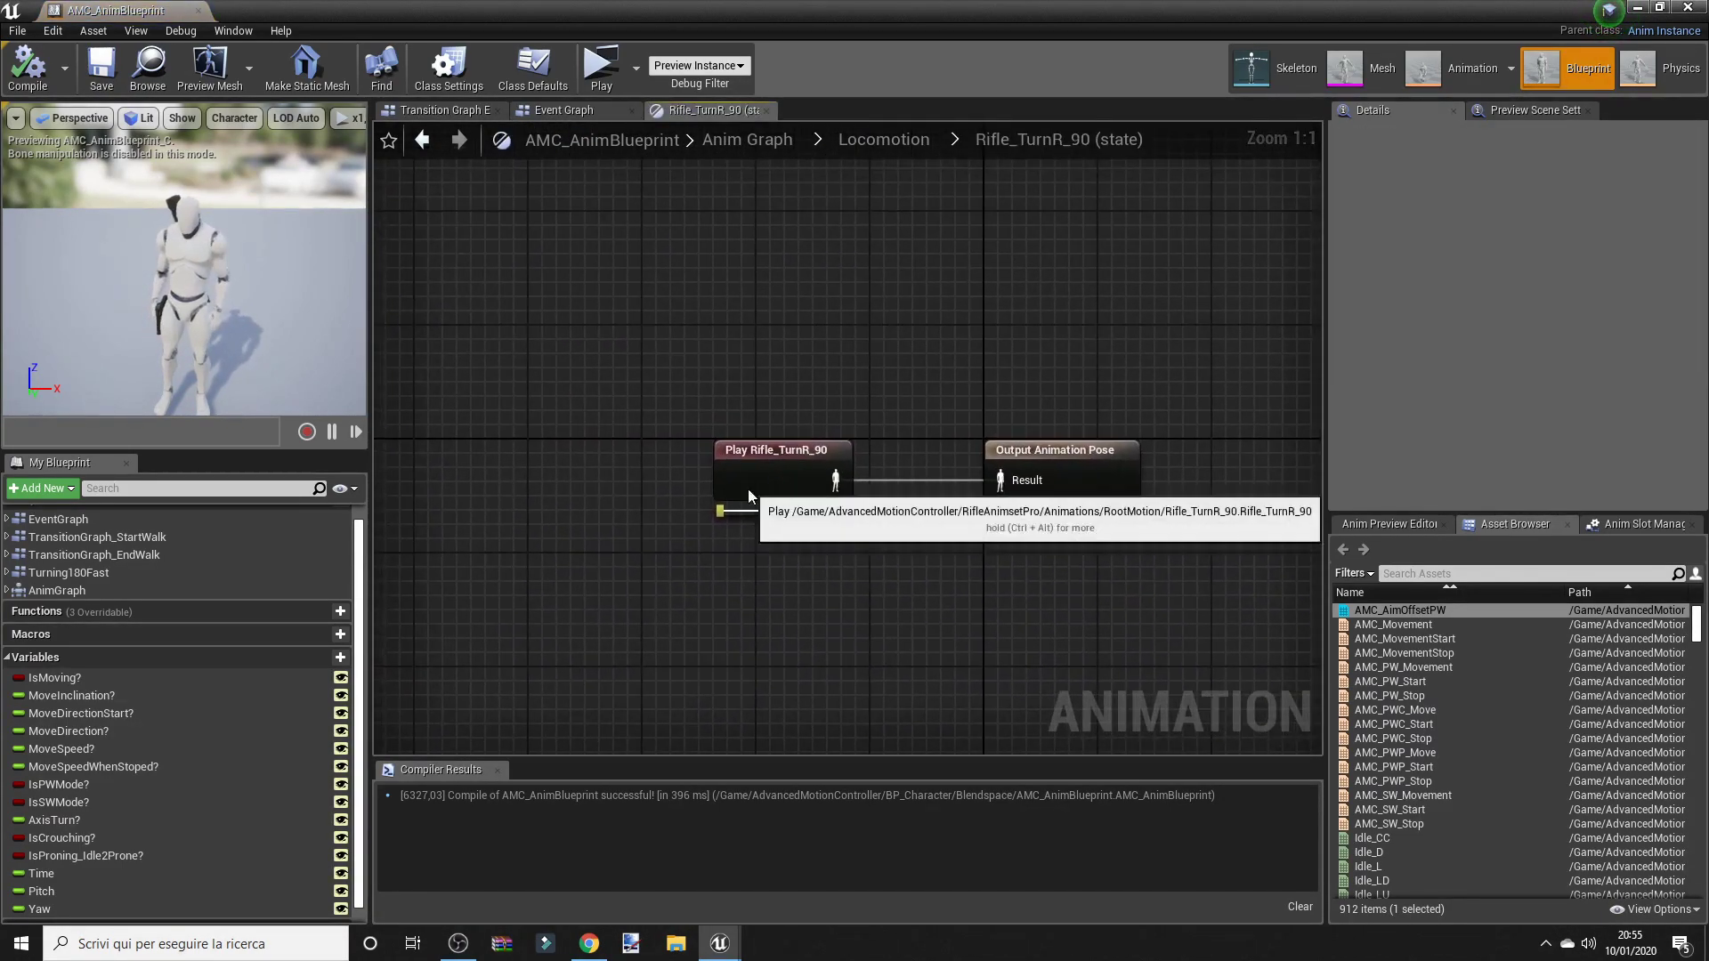
mouse_move(747, 489)
left_mouse_down()
mouse_move(494, 525)
mouse_move(468, 488)
left_mouse_up()
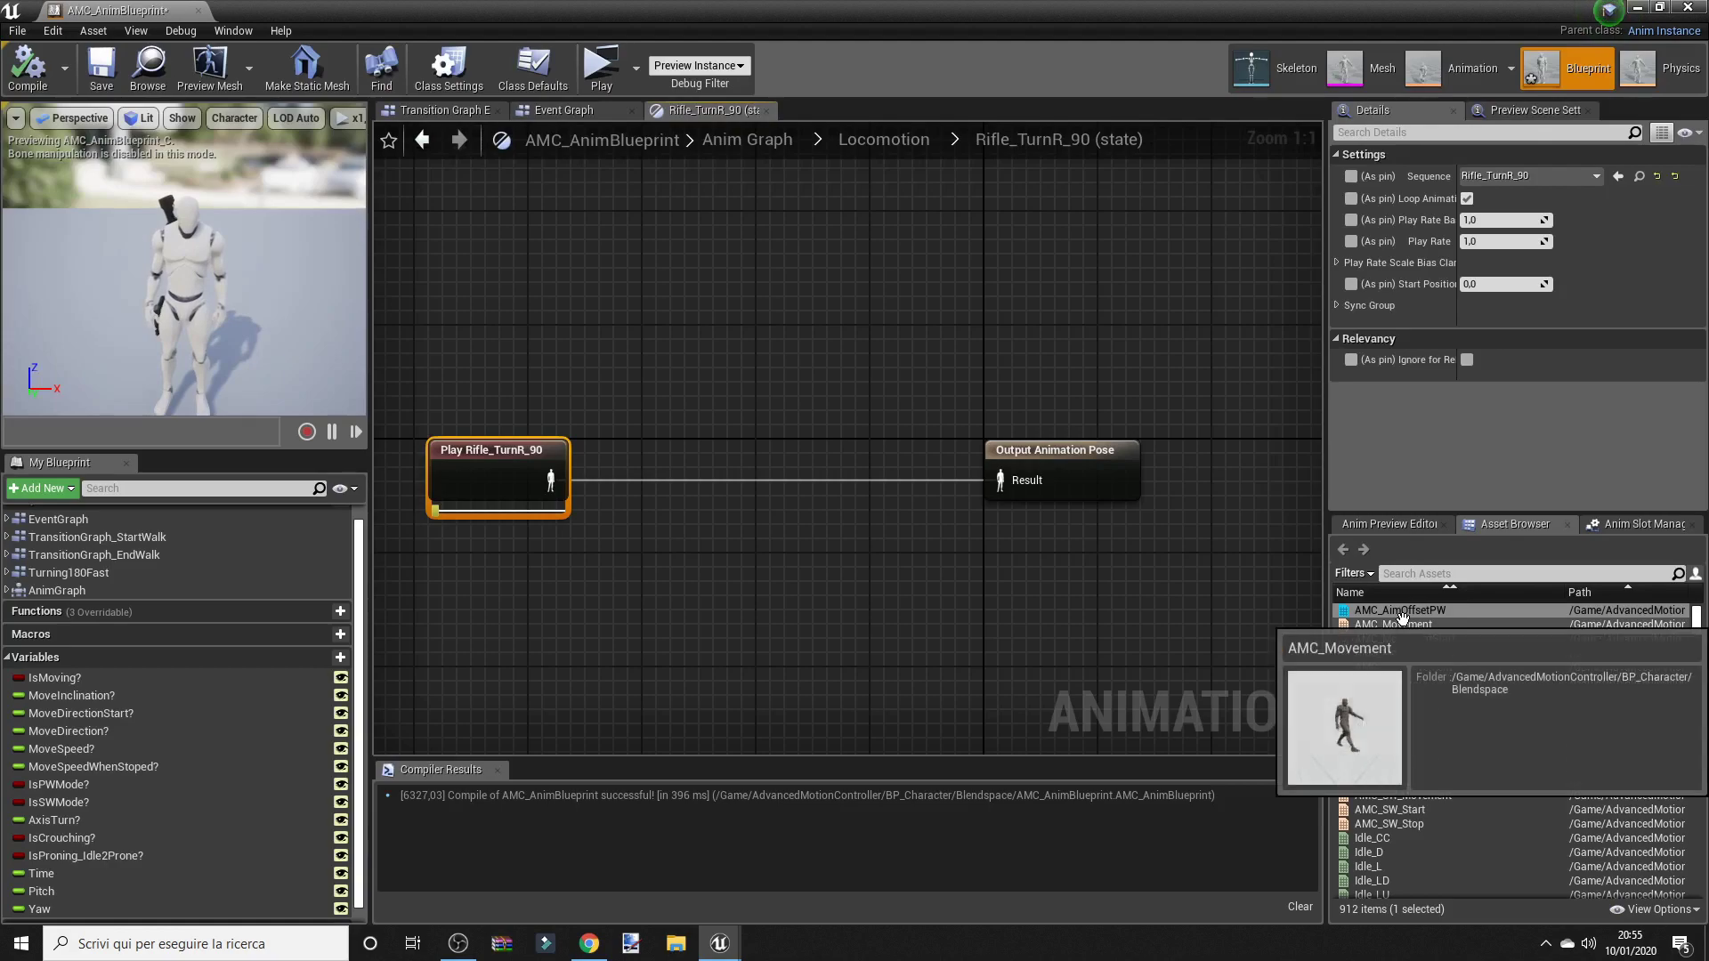
mouse_move(1414, 610)
left_mouse_down()
mouse_move(801, 467)
mouse_move(874, 447)
mouse_move(855, 436)
mouse_move(550, 481)
mouse_move(685, 492)
left_mouse_up()
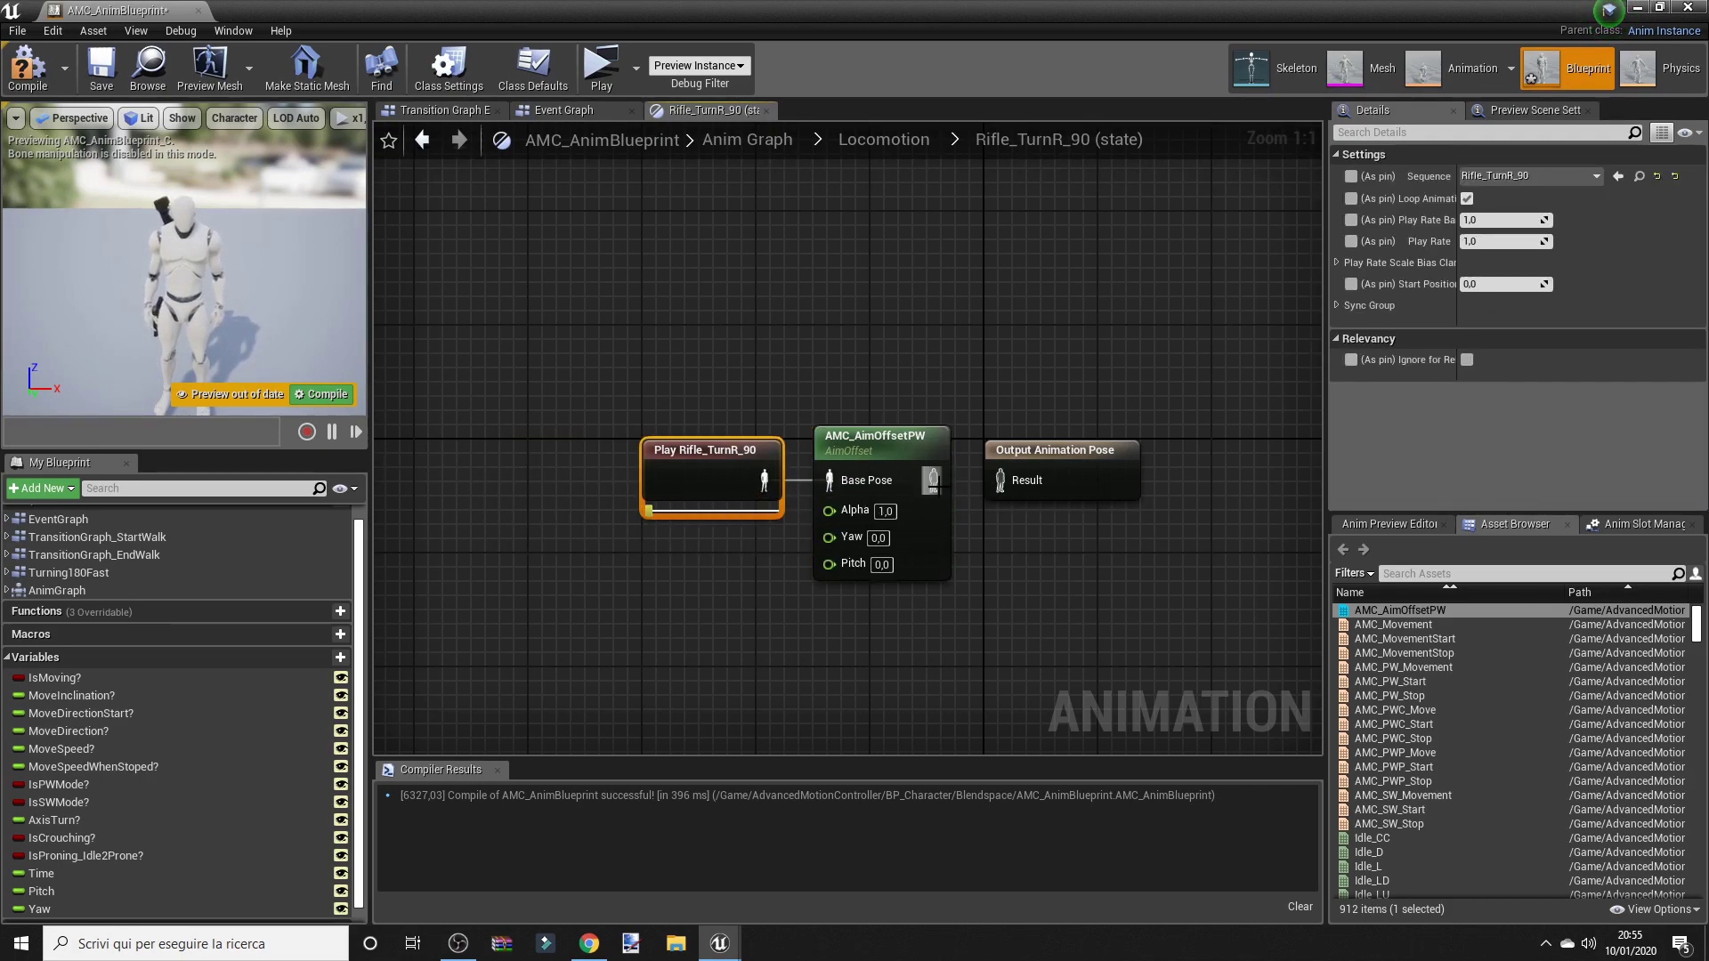
mouse_move(933, 481)
left_mouse_down()
mouse_move(1041, 494)
mouse_move(937, 484)
left_mouse_up()
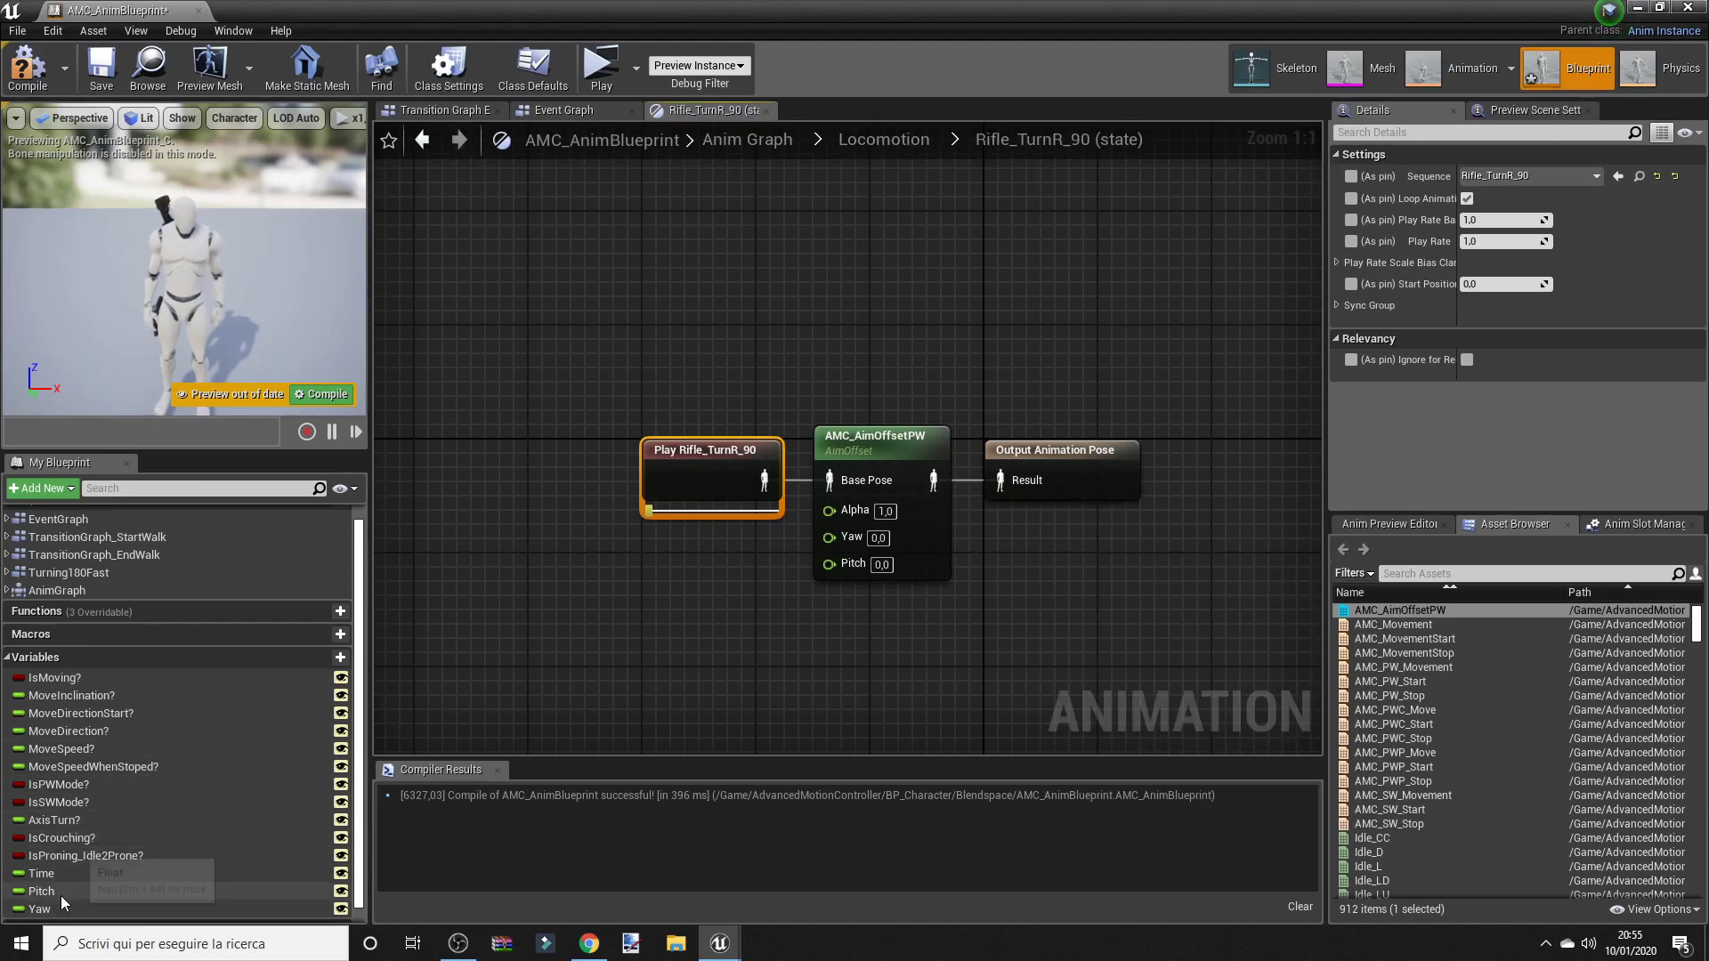
Step: Feed Pitch and Yaw getters into the aim offset, then return to Locomotion
mouse_move(60, 893)
left_mouse_down()
mouse_move(835, 595)
mouse_move(853, 565)
left_mouse_up()
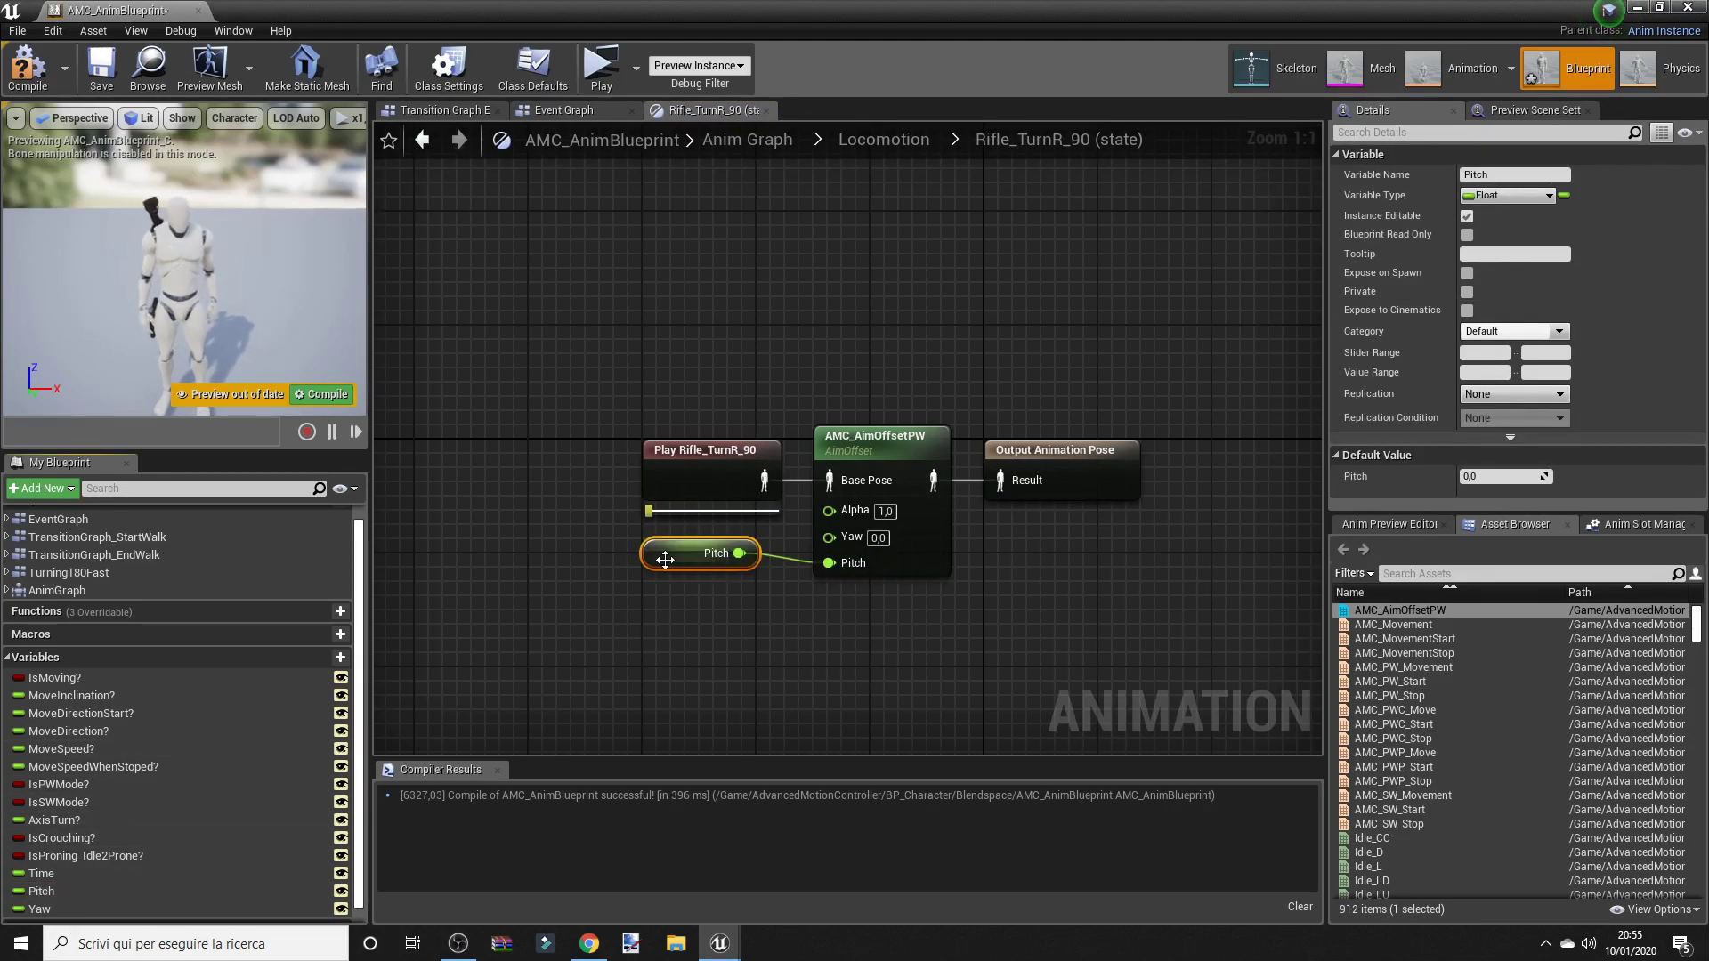
left_click_drag(665, 559, 679, 616)
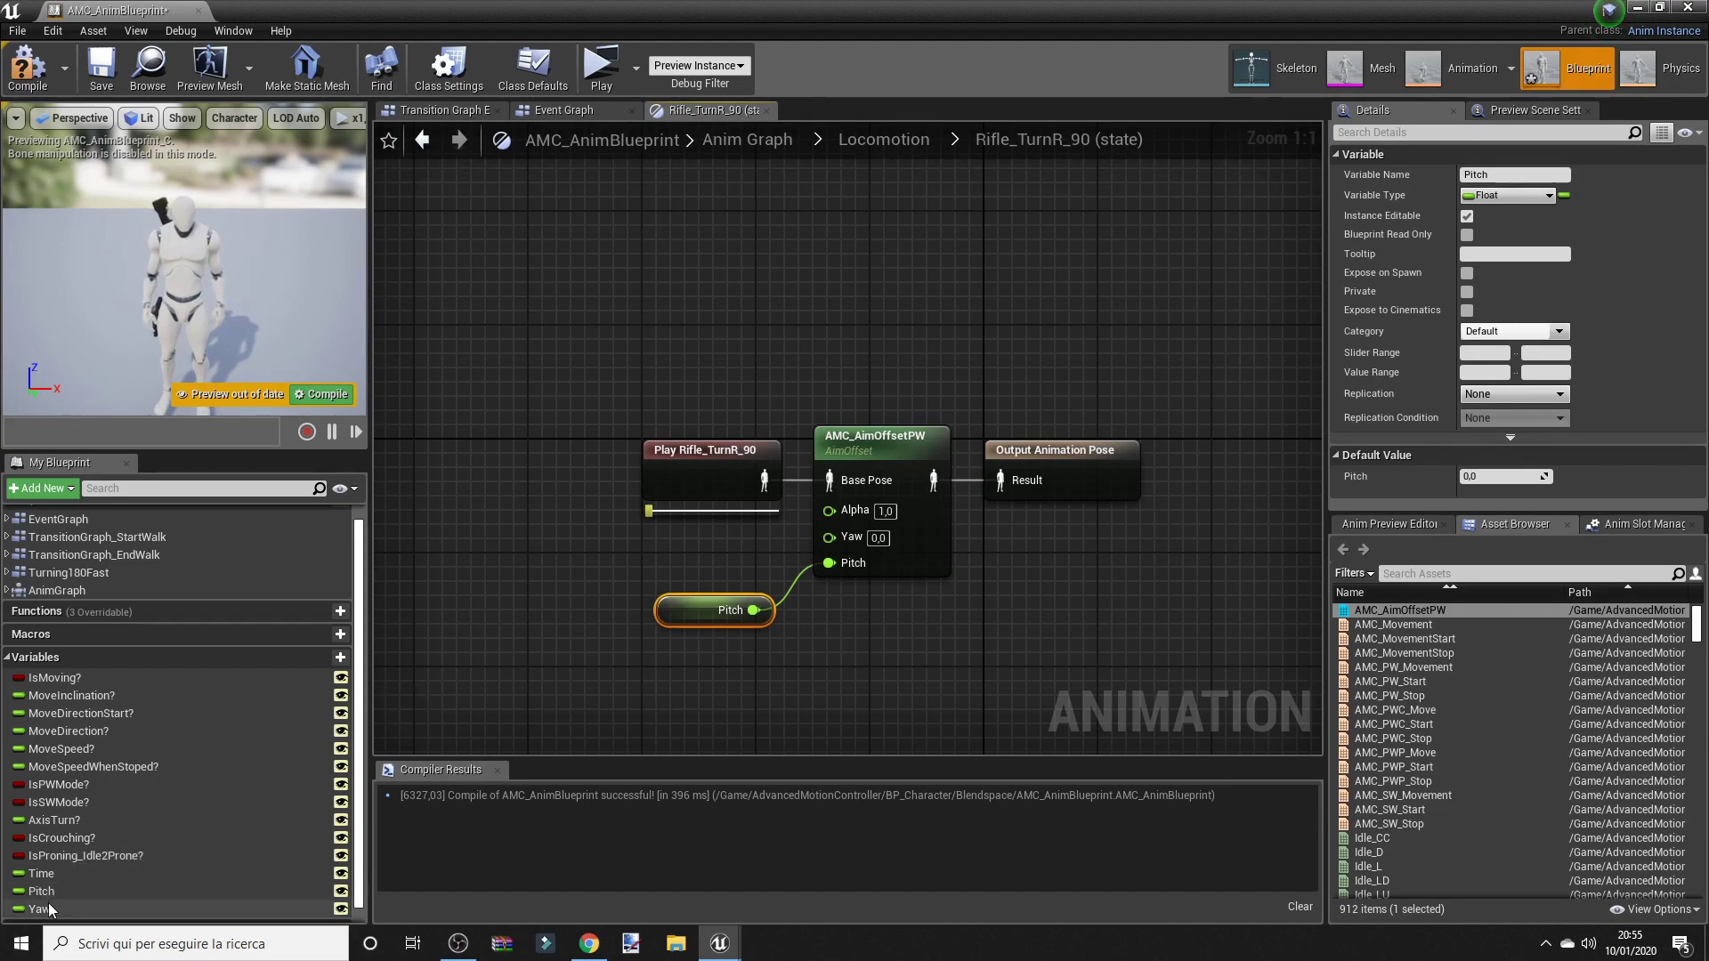
left_click_drag(49, 908, 698, 631)
left_click_drag(815, 547, 812, 549)
left_click_drag(712, 530, 701, 580)
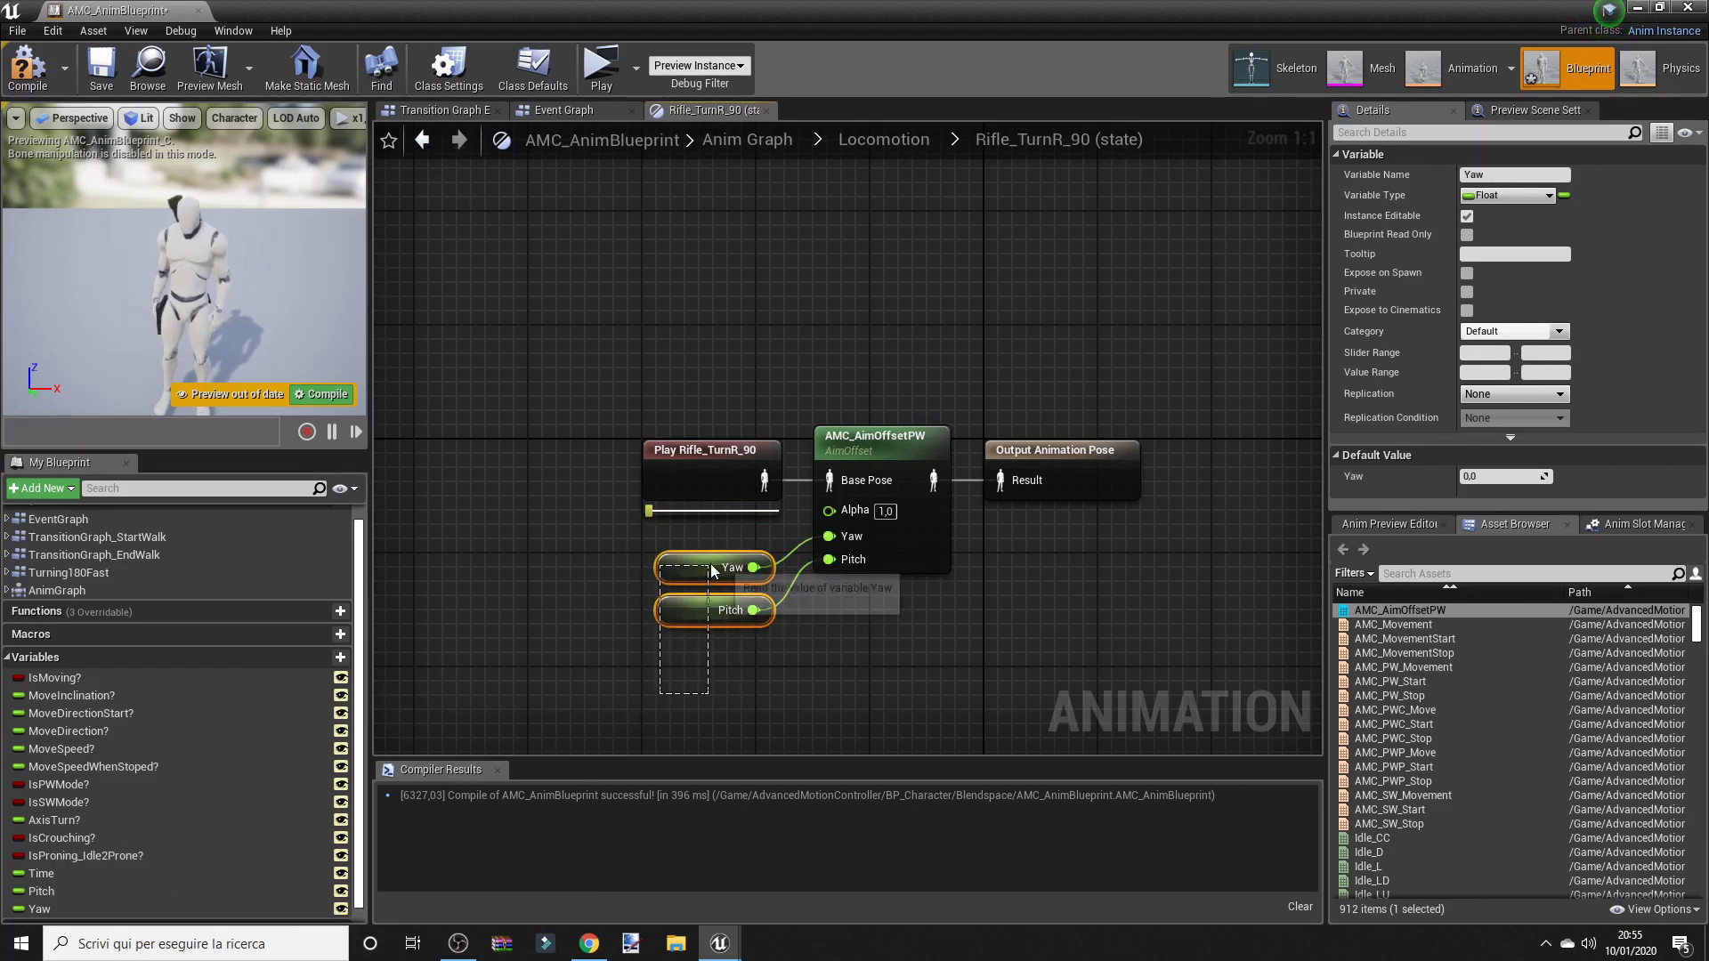
left_click_drag(783, 534, 700, 687)
left_click_drag(692, 621, 836, 559)
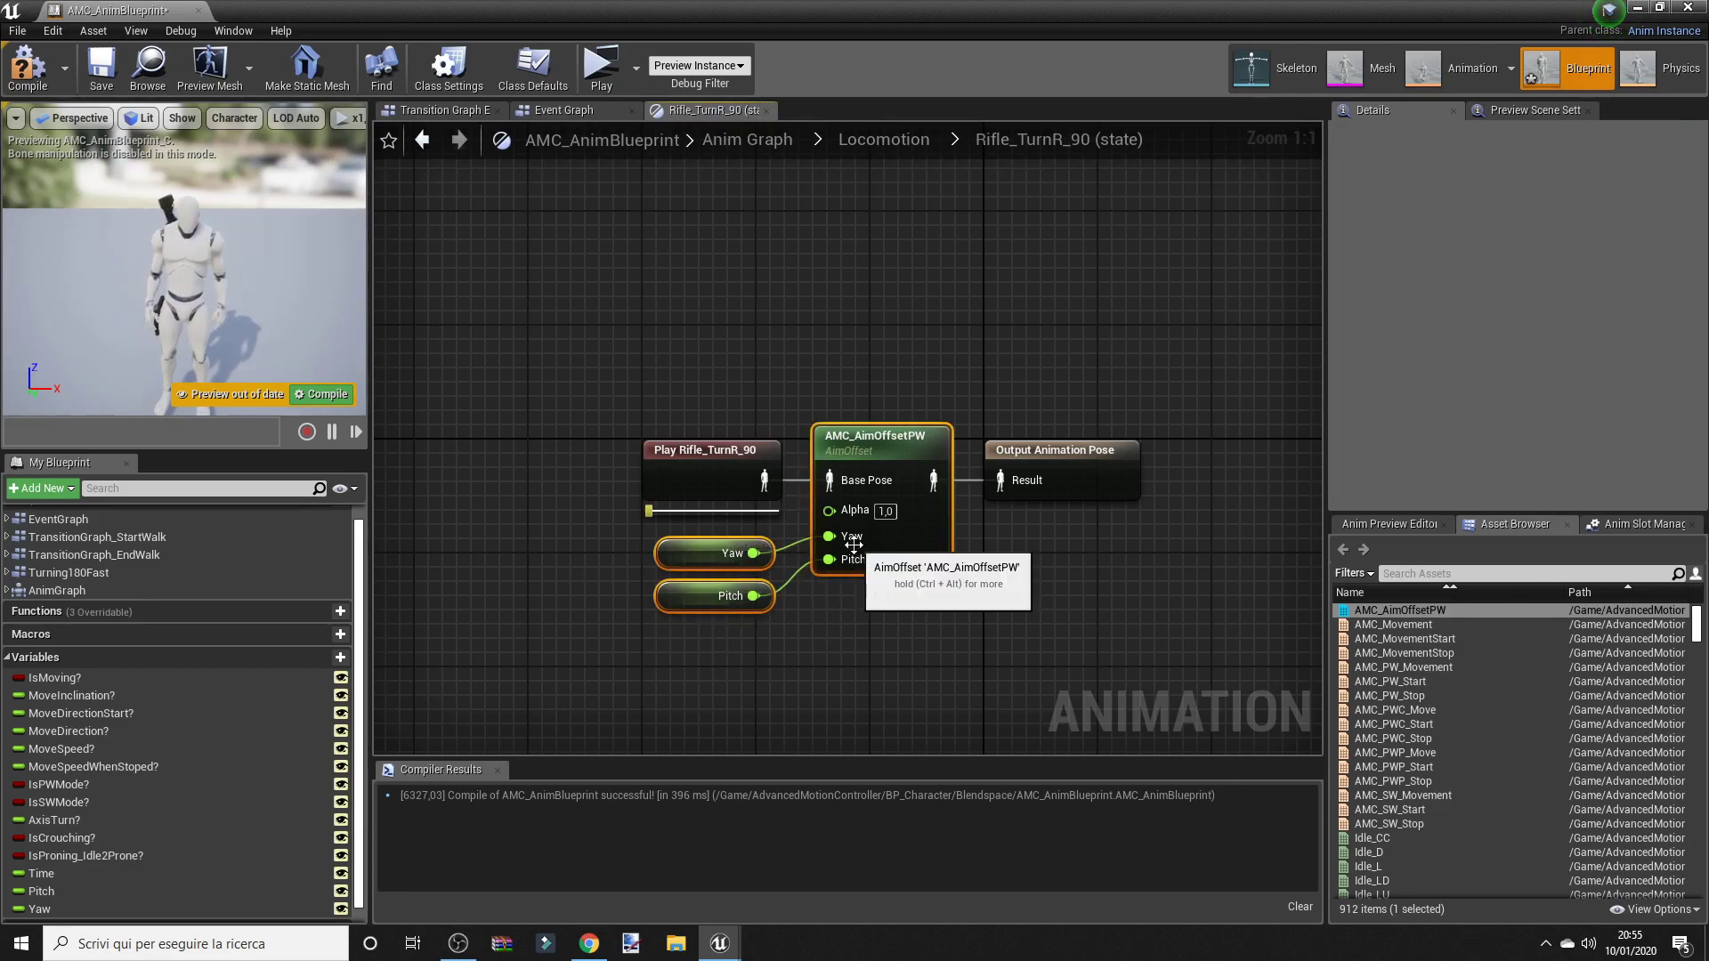
left_click(900, 132)
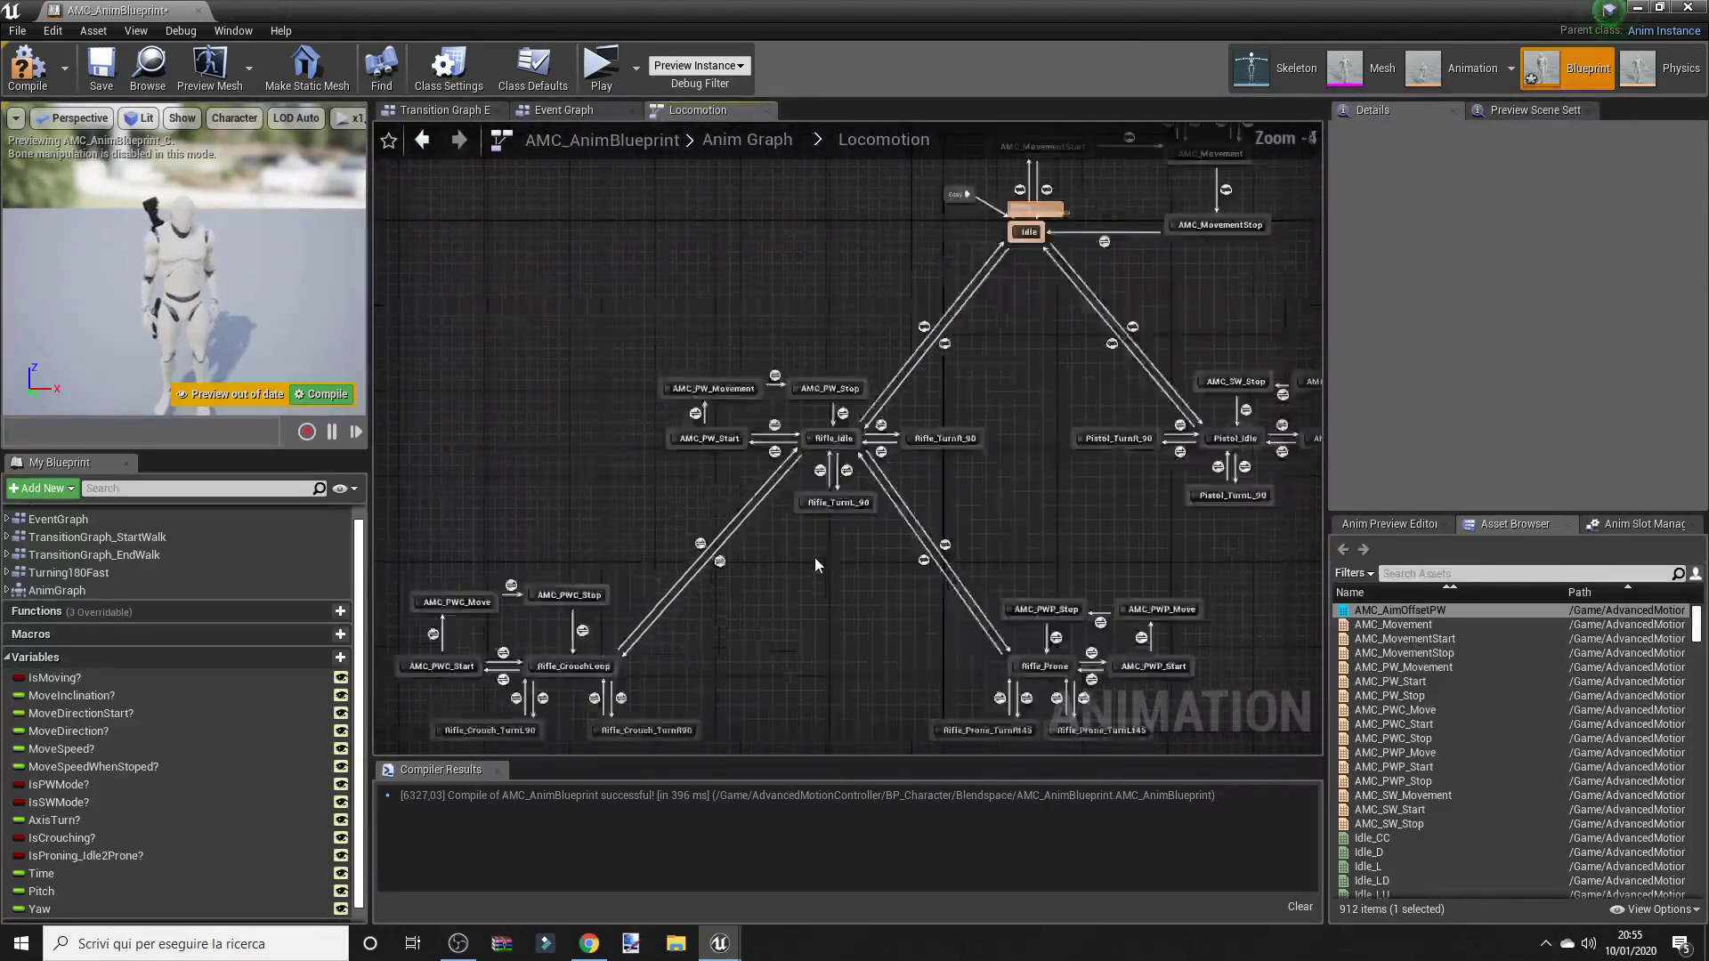
scroll(814, 557, "up", 2)
Step: In Rifle_TurnL_90, paste the AimOffset with Yaw/Pitch getters and route Play Rifle_TurnL_90 through it
left_click(834, 471)
double_click(836, 475)
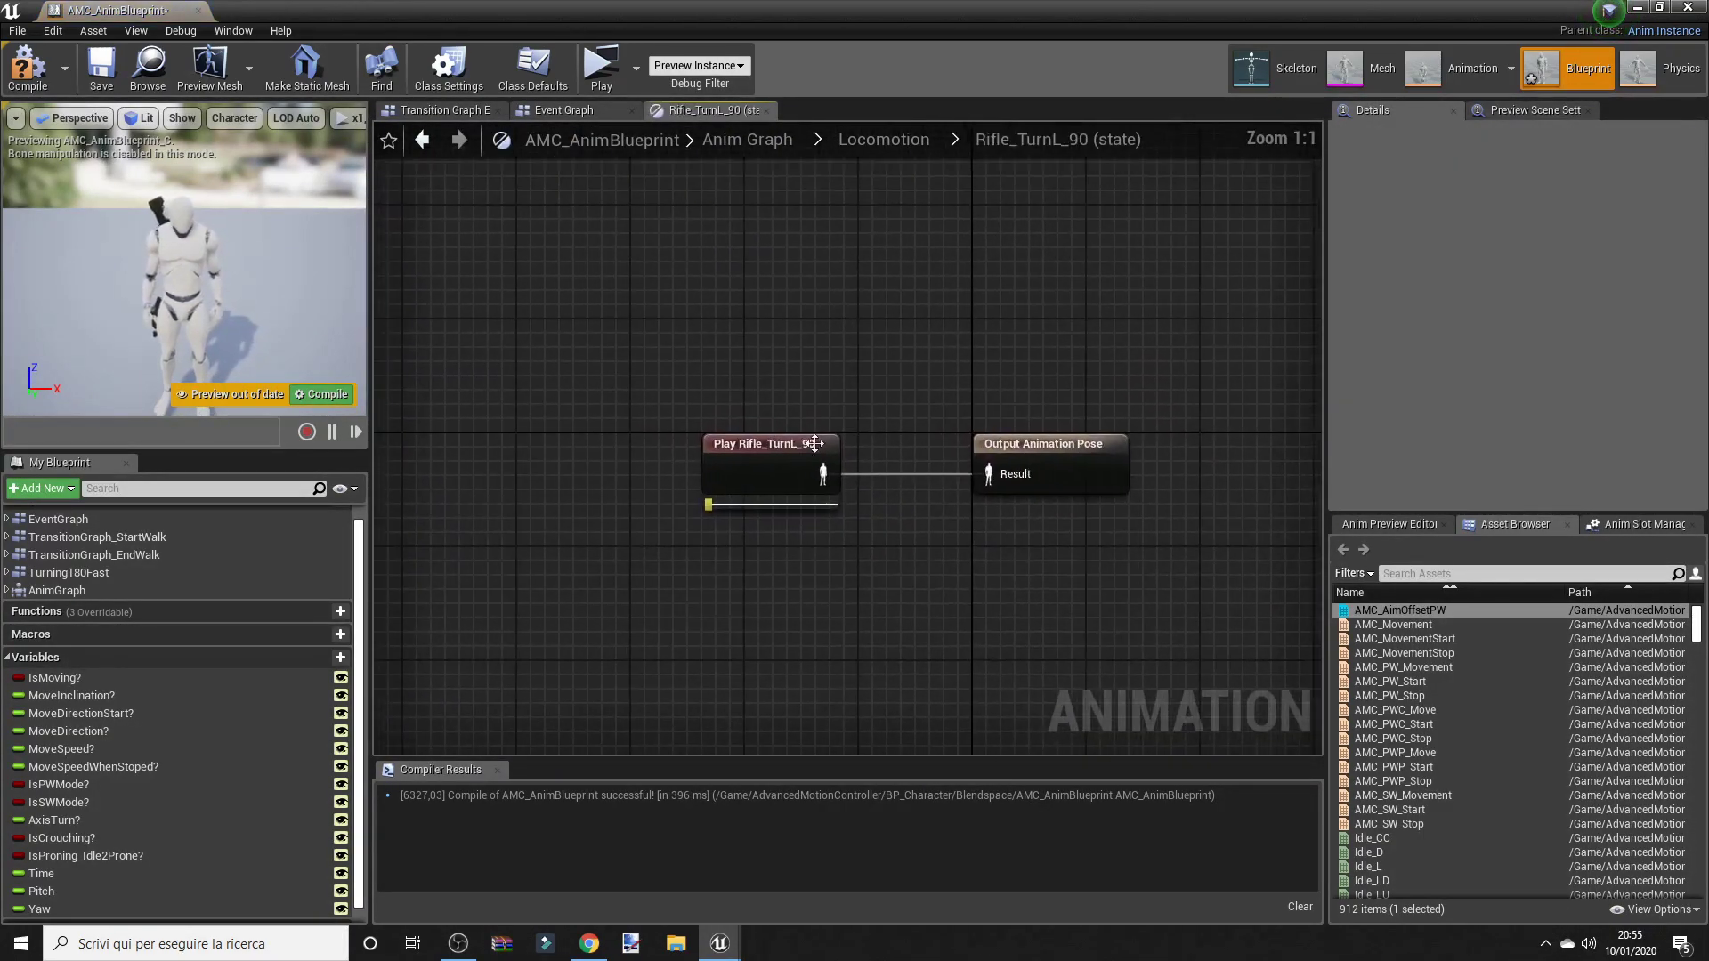
left_click_drag(779, 481, 471, 485)
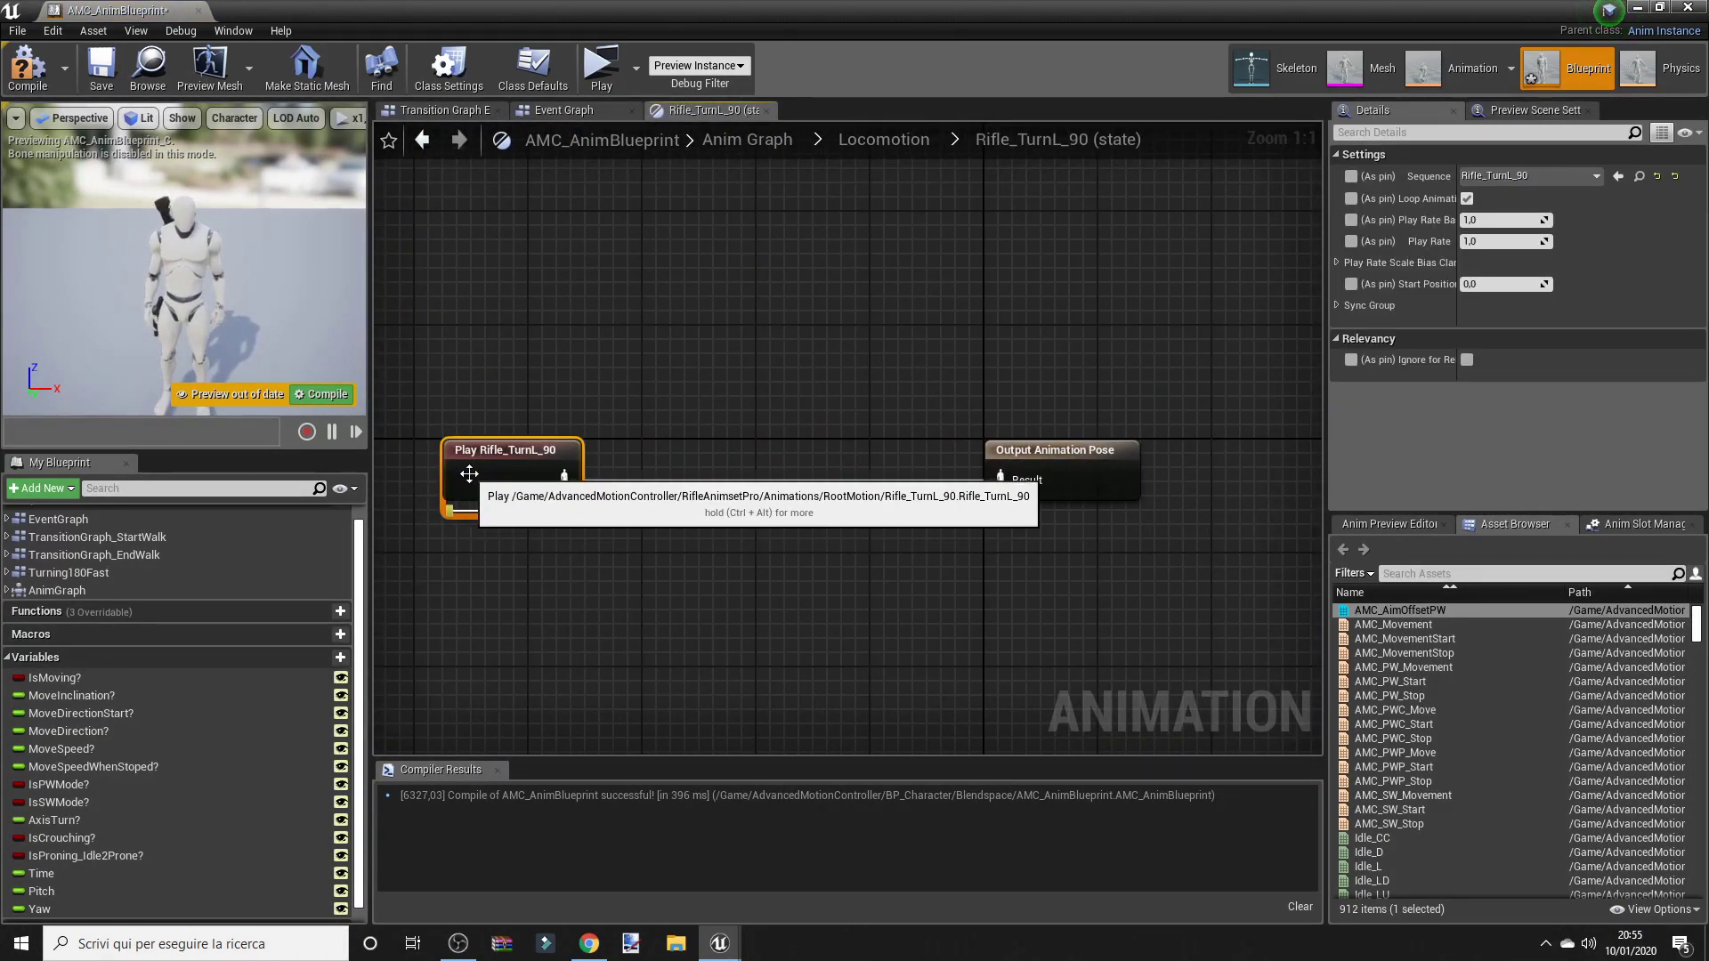
left_click(783, 532)
key("ctrl+v")
mouse_move(954, 460)
left_mouse_down()
mouse_move(875, 433)
mouse_move(913, 449)
left_mouse_up()
left_click_drag(576, 484, 1027, 488)
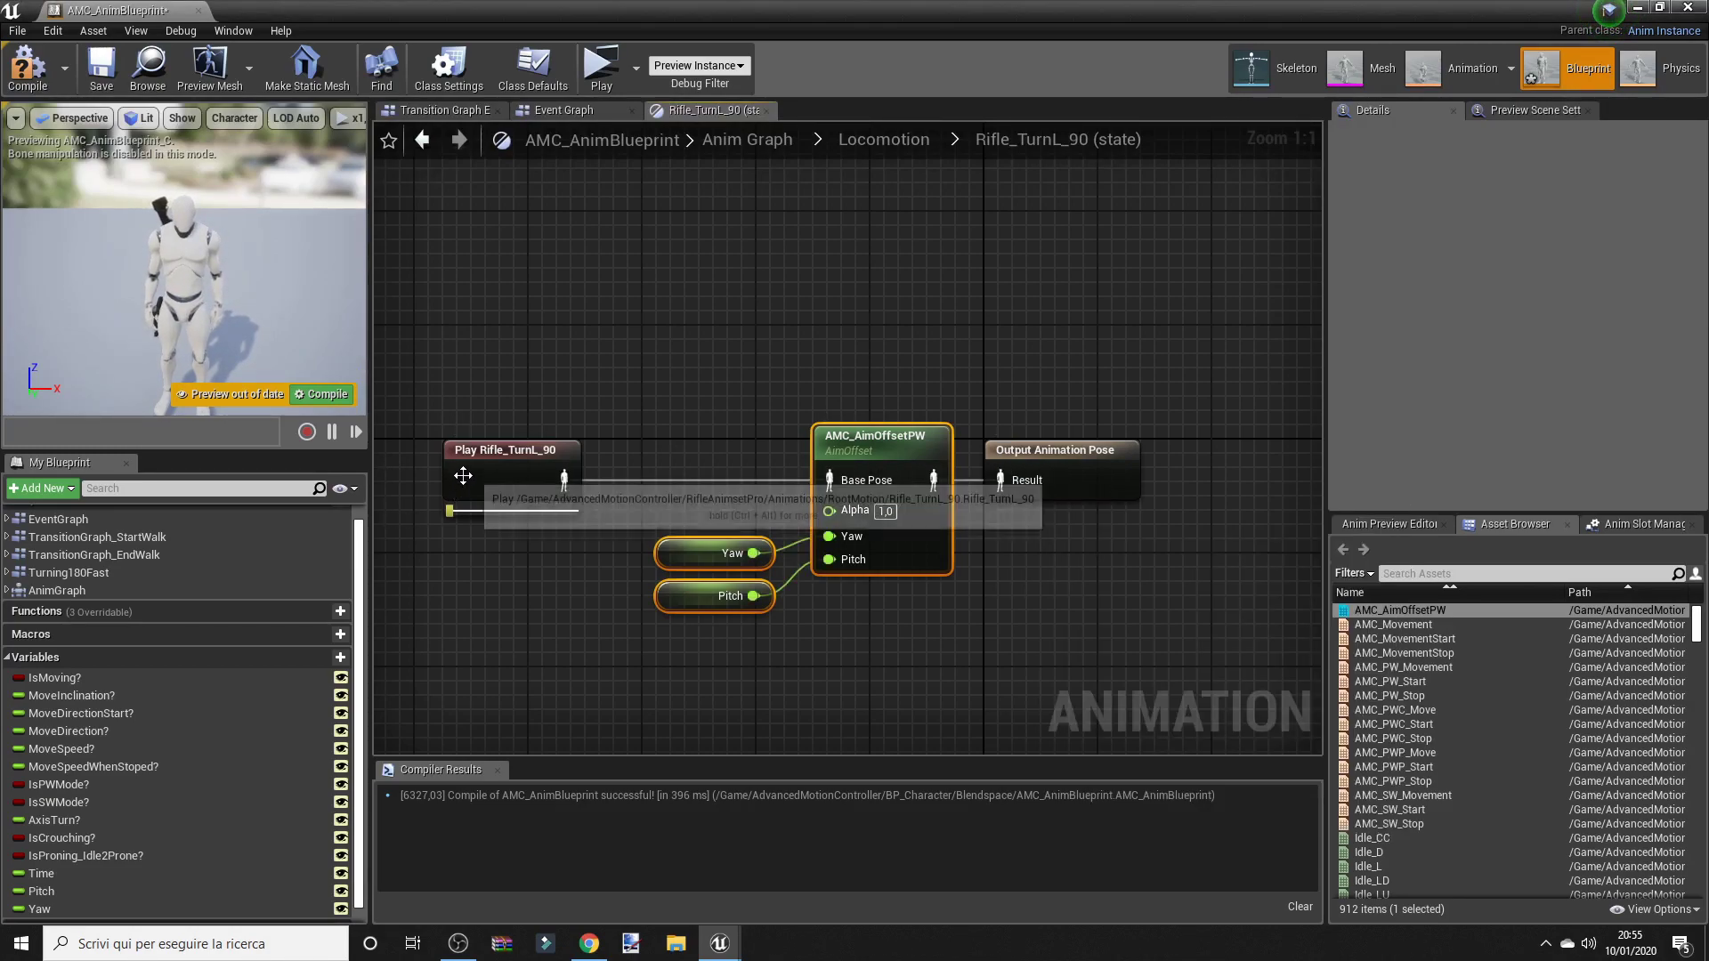
left_click_drag(463, 475, 648, 476)
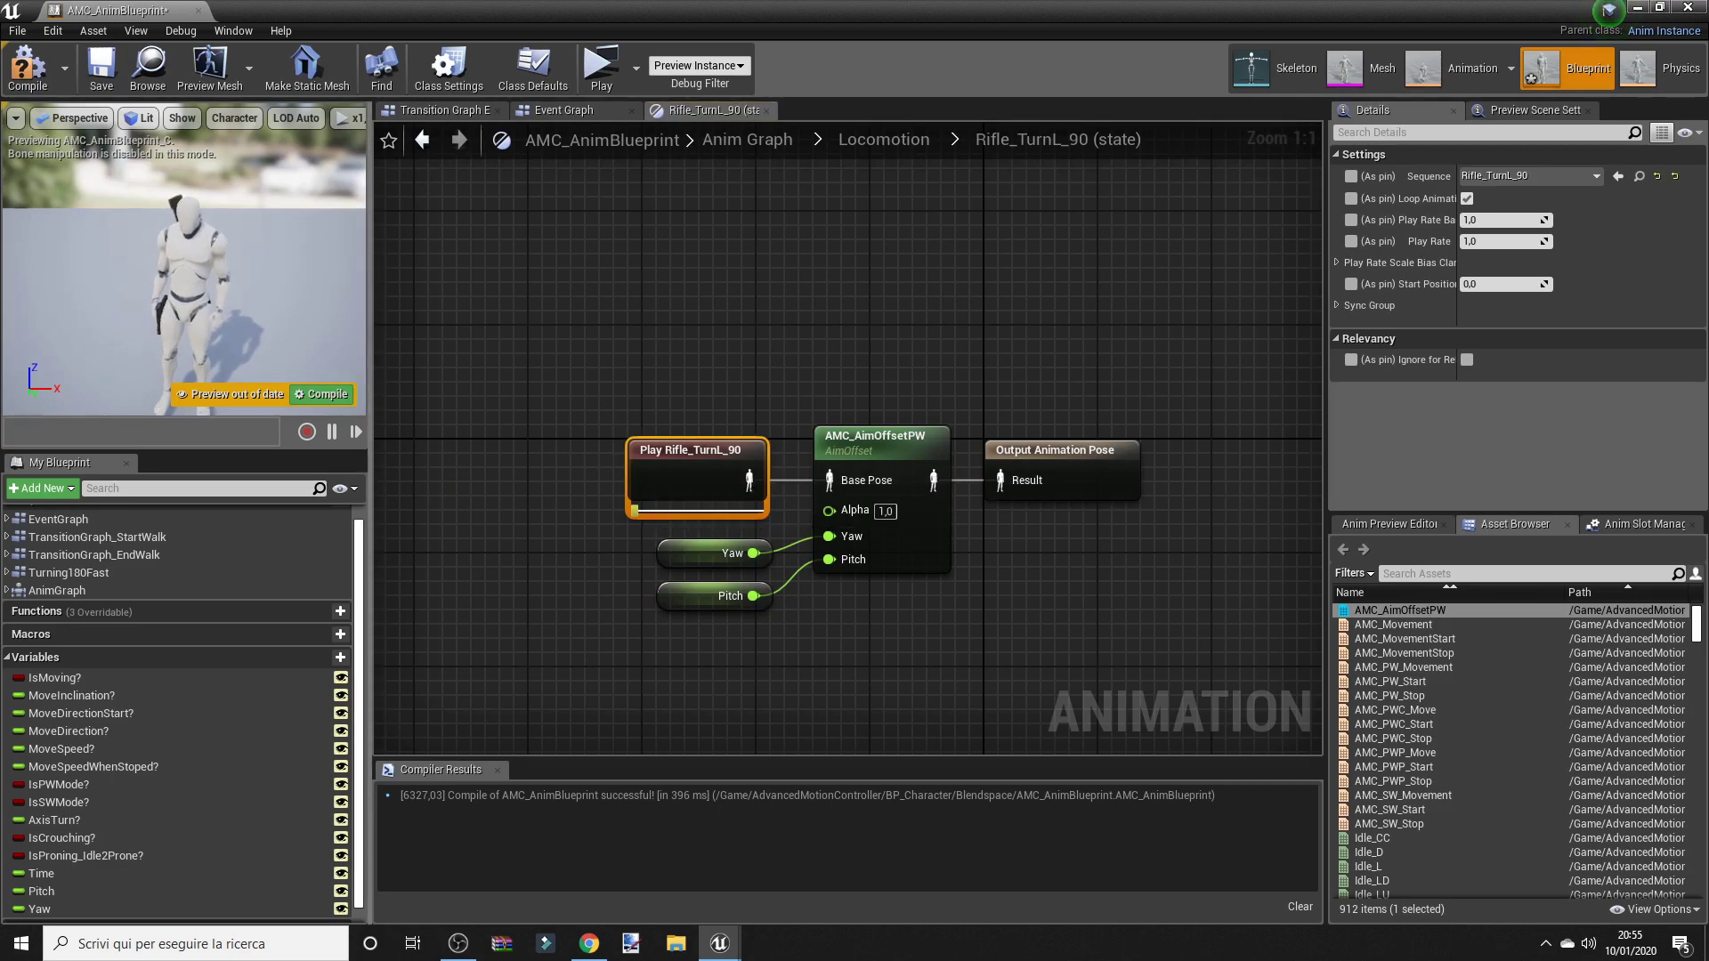
left_click(397, 271)
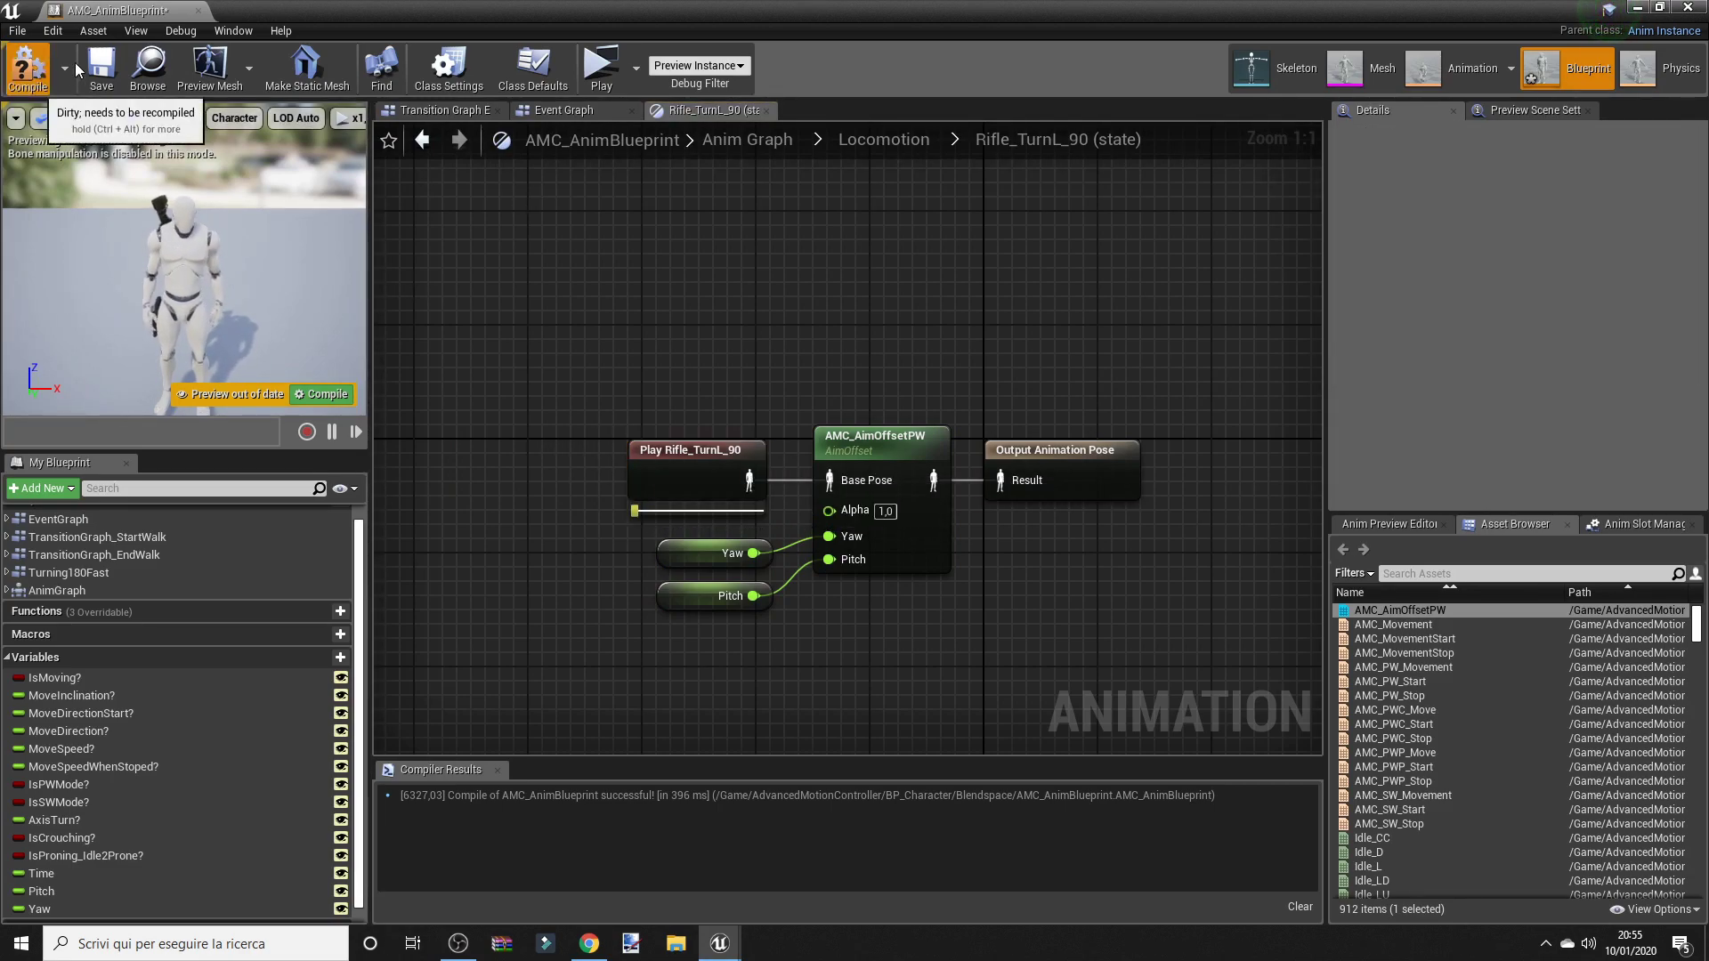